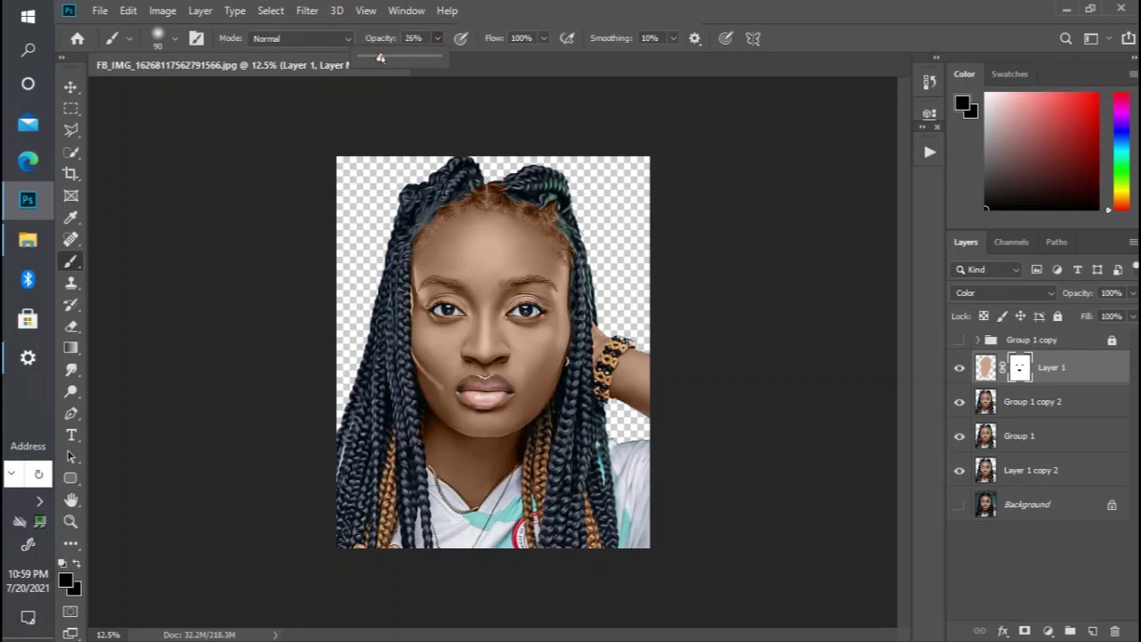
Step: Paint over the hairline on Layer 1's mask in black with the brush at 26% opacity
key(2)
key(6)
drag(548, 215, 425, 217)
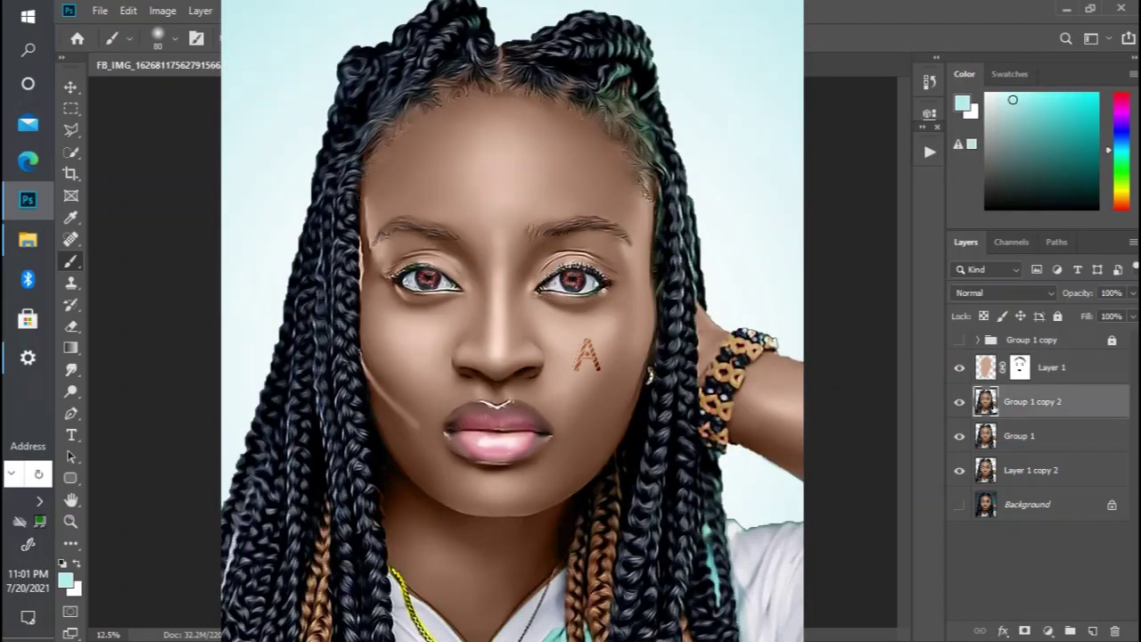
Step: Dodge the highlights around both eyes on Group 1 copy 3 with a size 60 brush at 10% exposure
click(71, 391)
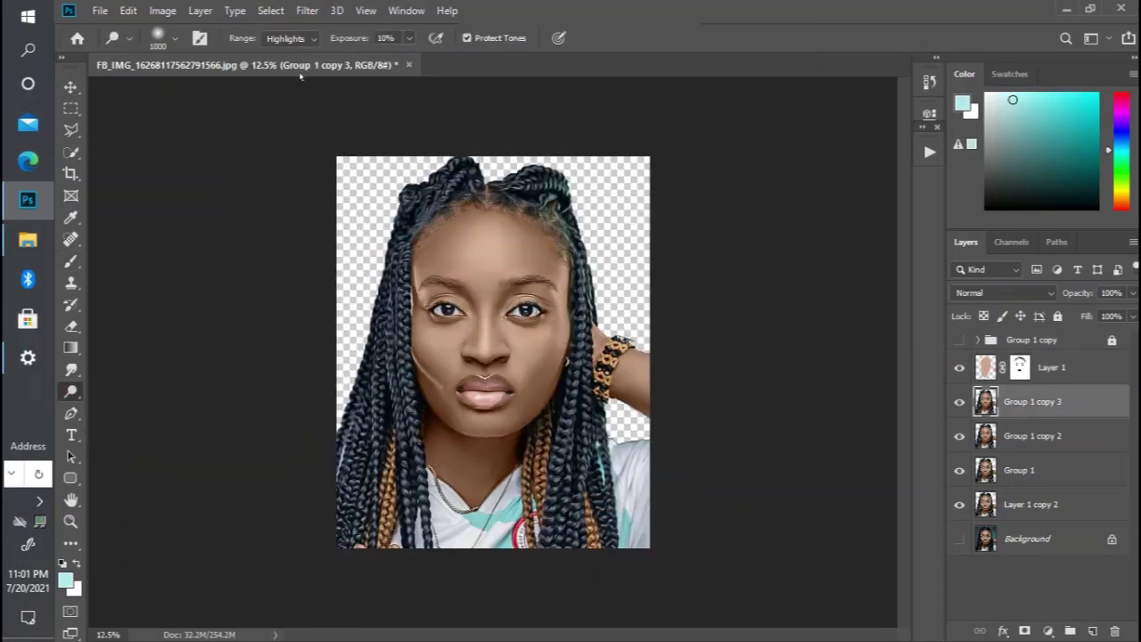
key(bracketleft)
key(bracketleft)
key(bracketleft)
key(bracketleft)
key(bracketleft)
key(bracketleft)
key(bracketleft)
key(bracketleft)
key(bracketleft)
key(bracketleft)
key(bracketleft)
key(bracketleft)
key(bracketleft)
key(bracketleft)
key(bracketleft)
key(bracketleft)
key(bracketleft)
key(ctrl+plus)
drag(427, 283, 454, 286)
mouse_move(525, 305)
mouse_down()
mouse_move(537, 305)
mouse_move(536, 278)
mouse_up()
key(ctrl+minus)
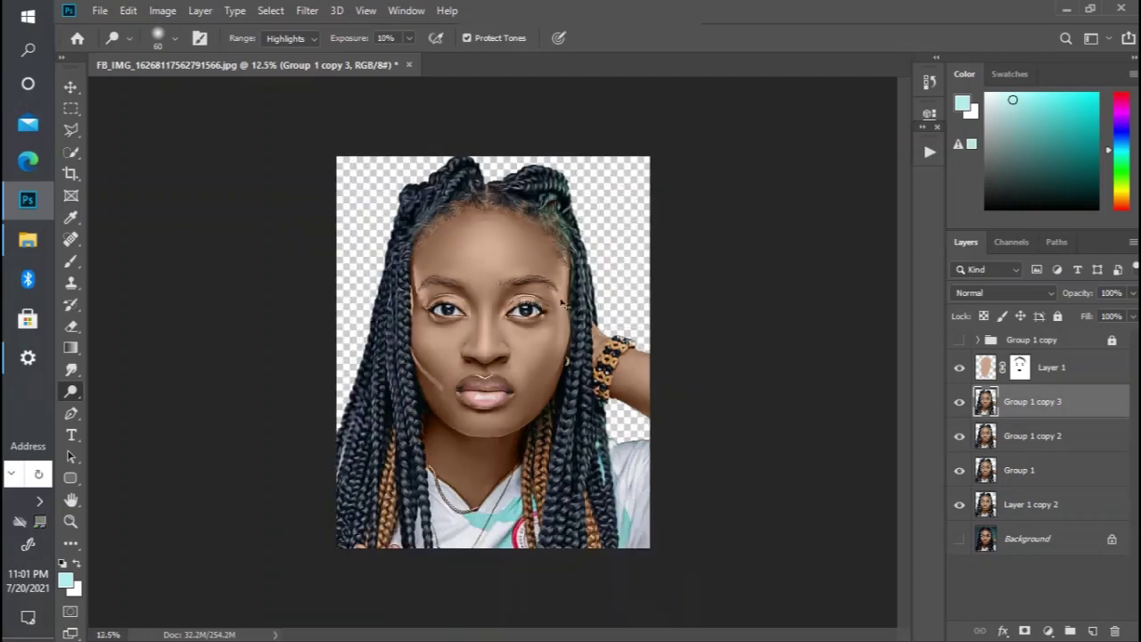
Step: Dodge the highlights on the nose with a larger brush
key(bracketright)
key(bracketright)
key(bracketright)
key(bracketright)
key(bracketright)
mouse_move(486, 351)
mouse_down()
mouse_move(485, 306)
mouse_move(479, 349)
mouse_up()
Step: Enlarge the Dodge brush to size 250 for the cheek highlights
key(bracketright)
key(bracketright)
key(bracketright)
key(bracketright)
key(bracketright)
key(bracketright)
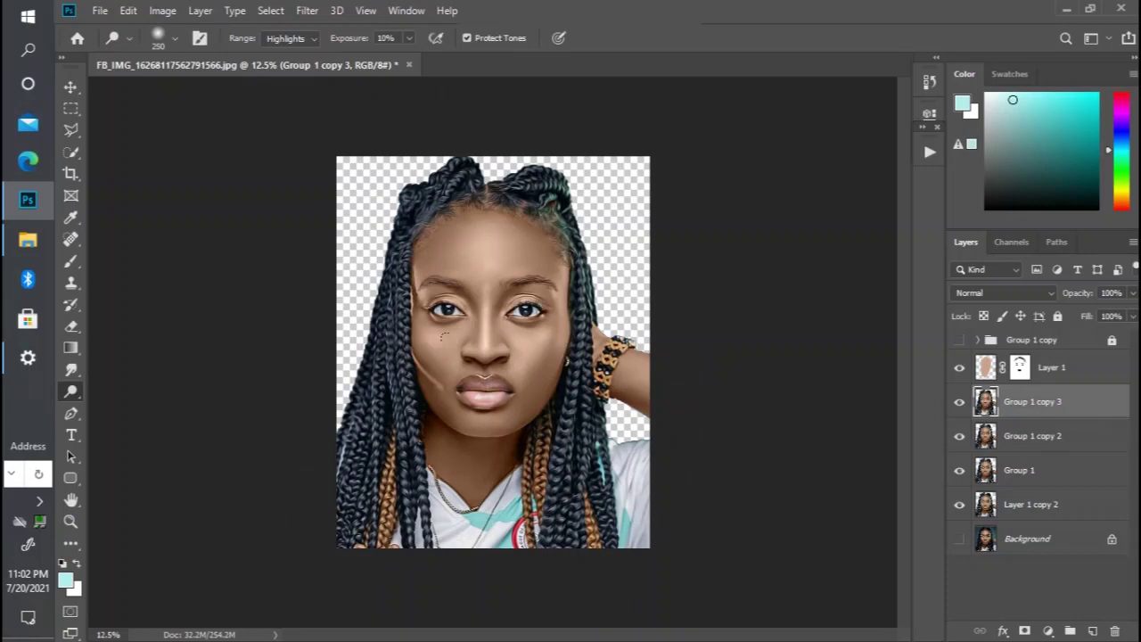
Step: Reduce the Dodge brush to size 90 for finer facial highlights
key(bracketleft)
key(bracketleft)
key(bracketleft)
key(bracketleft)
key(bracketleft)
key(bracketleft)
key(bracketleft)
key(bracketleft)
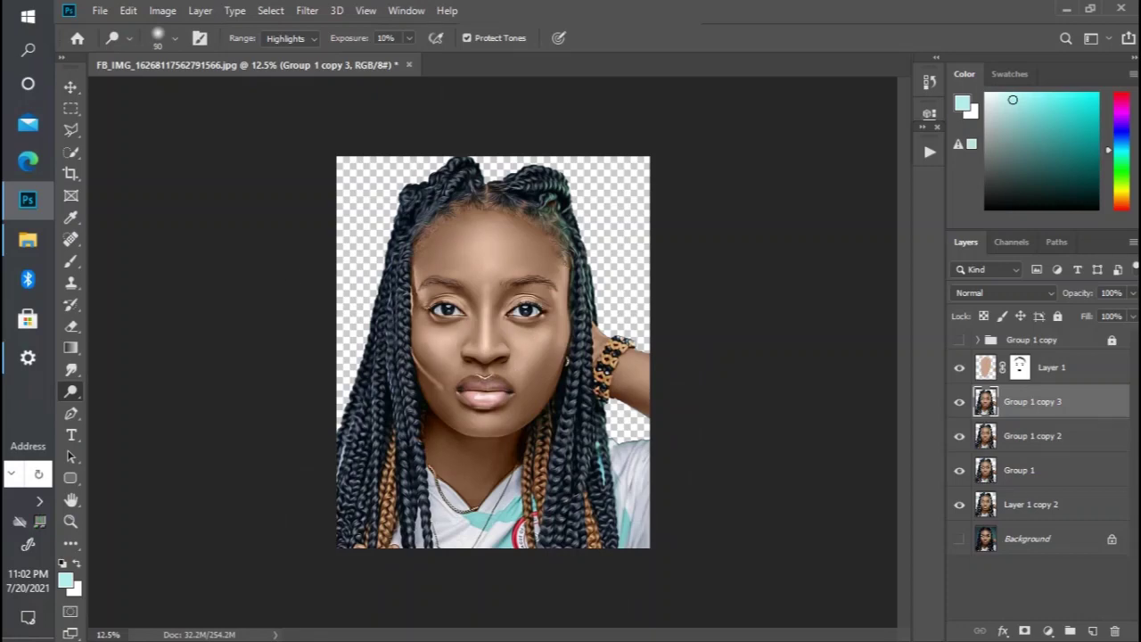
Step: Enlarge the Dodge brush by five increments for broader areas of the face
key(ctrl+plus)
key(bracketright)
key(bracketright)
key(bracketright)
key(bracketright)
key(bracketright)
key(ctrl+minus)
Step: Compare the portrait with Group 1 copy 3 hidden and shown, and return the Dodge range to Highlights
click(303, 39)
click(291, 65)
click(959, 402)
click(960, 402)
click(287, 38)
click(281, 75)
Step: Resize the Dodge brush to 400 for the neck area
key(bracketright)
key(bracketright)
key(bracketright)
key(bracketleft)
key(bracketleft)
key(bracketleft)
key(bracketleft)
key(bracketleft)
key(bracketleft)
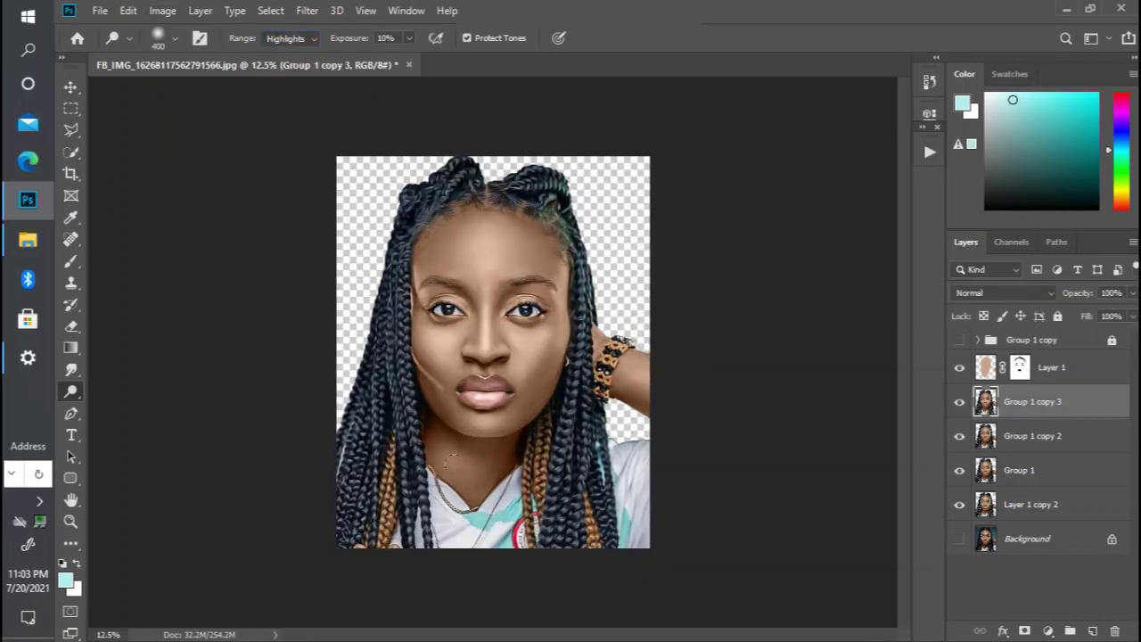
key(ctrl+minus)
key(bracketright)
key(ctrl+plus)
Step: Load the hair layer inside Group 1 copy as a selection and make Group 1 copy 3 the active layer
click(959, 341)
click(978, 341)
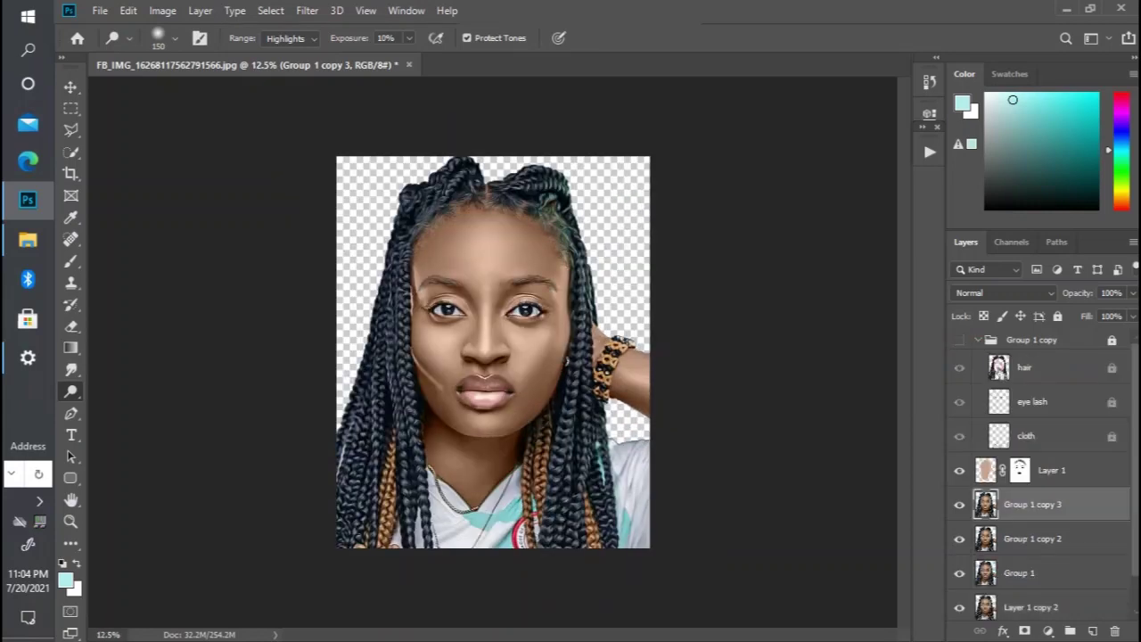
ctrl+click(999, 369)
click(1031, 341)
click(1022, 506)
Step: Apply a Selective Color adjustment to the selected hair, adjusting two colour ranges
click(162, 11)
mouse_move(189, 55)
click(370, 311)
click(861, 143)
click(848, 283)
drag(838, 302, 838, 302)
click(847, 143)
click(848, 268)
click(999, 112)
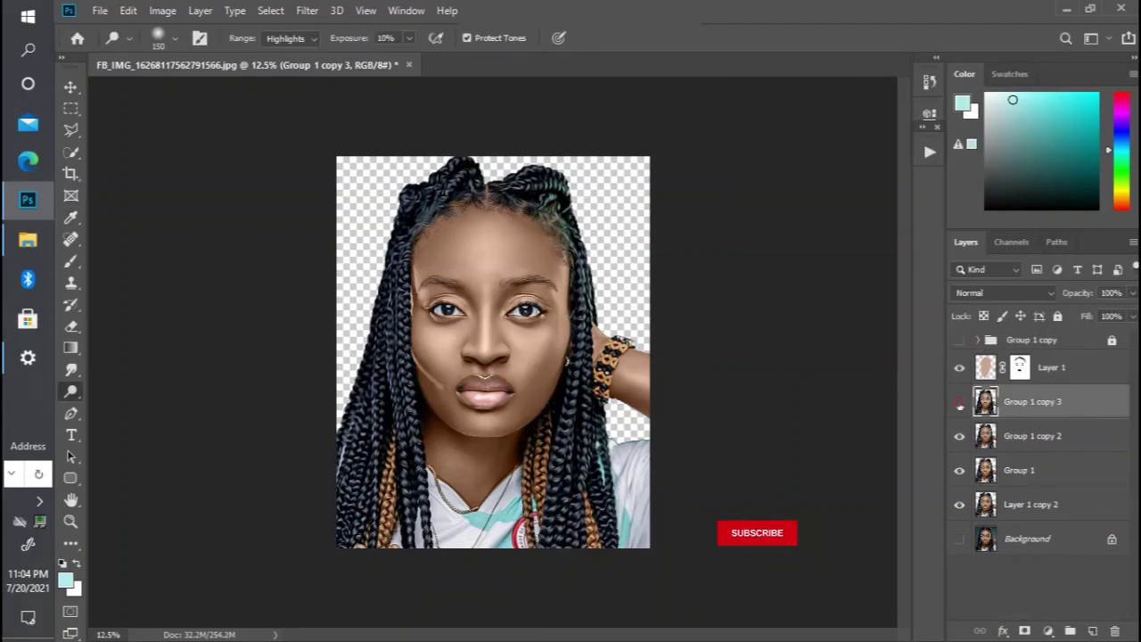
Step: Switch to File Explorer and place the reddish-brown iris image from the Downloads folder into the portrait
key(ctrl+plus)
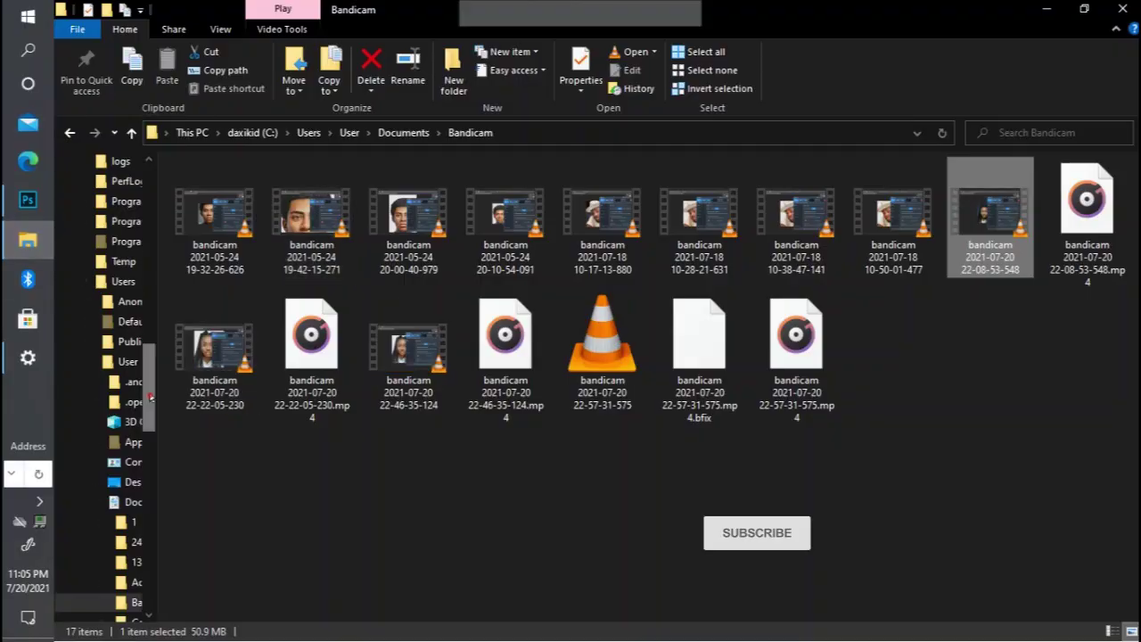
click(115, 200)
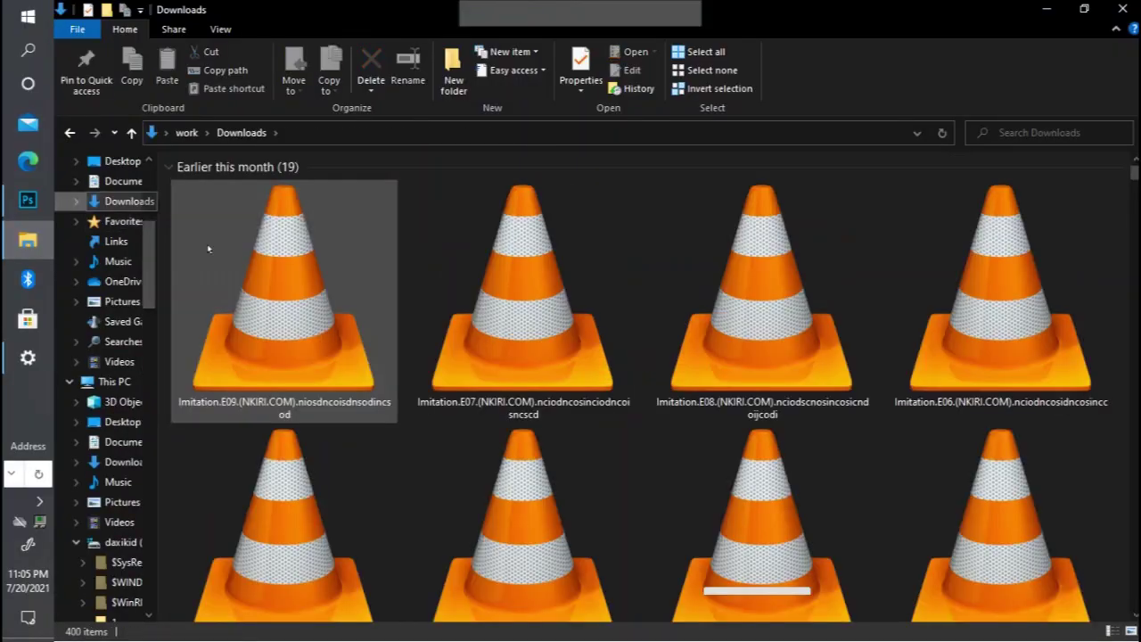
scroll(624, 383, down, 10)
scroll(624, 383, down, 5)
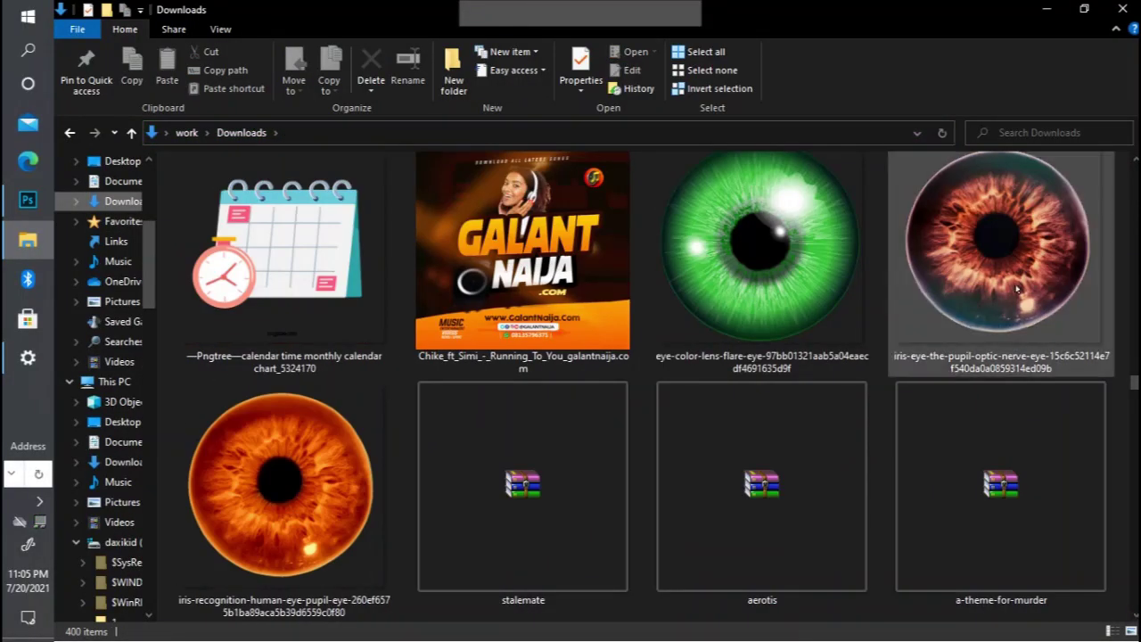
drag(1007, 232, 439, 292)
Step: Fit the placed iris over the subject's eyes and commit the placement
drag(456, 310, 441, 295)
key(ctrl+plus)
drag(378, 239, 563, 265)
key(Return)
Step: Add a layer mask to the lower iris layer and ready the Brush tool for masking
key(v)
click(1056, 381)
click(1024, 630)
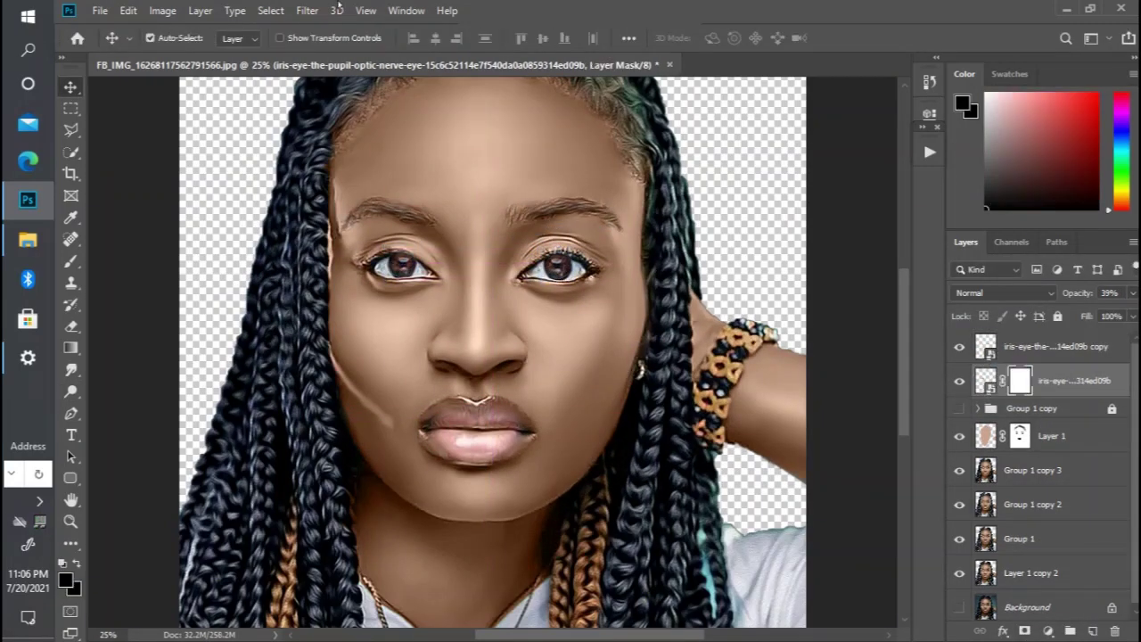
key(b)
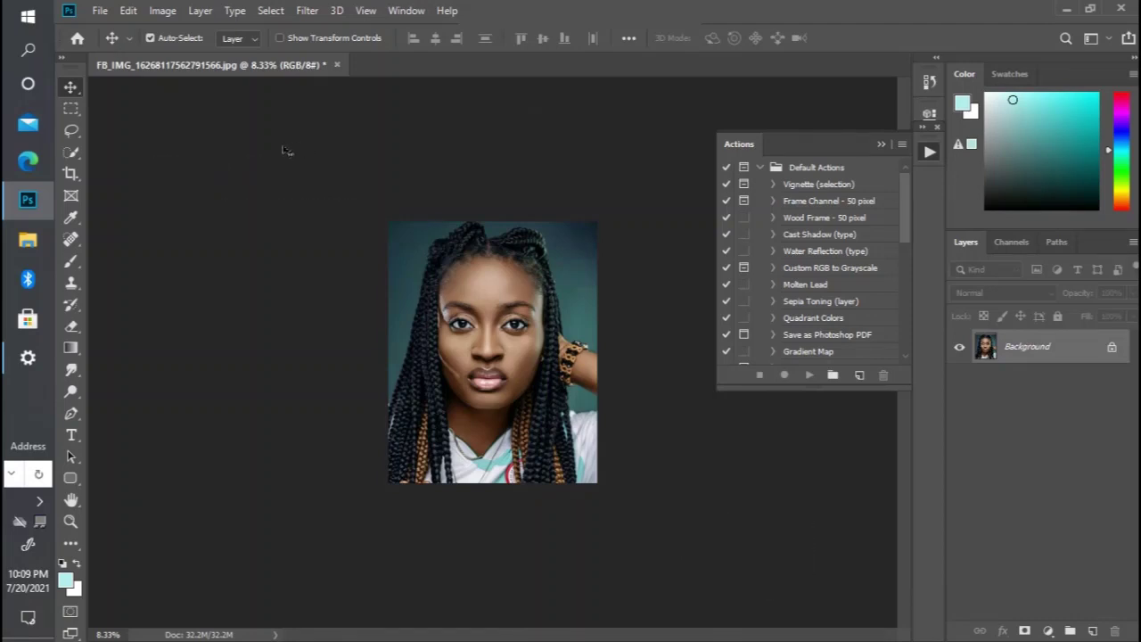
Step: Select the teal background around the subject with the Quick Selection tool in add mode at brush size 125
click(71, 153)
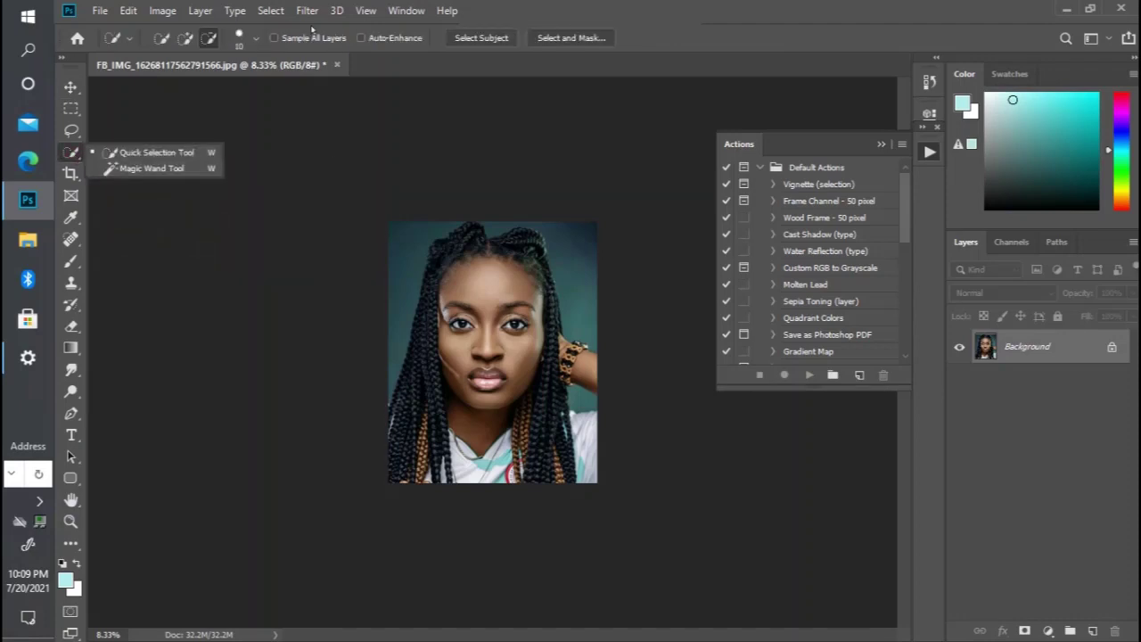
click(185, 40)
key(bracketright)
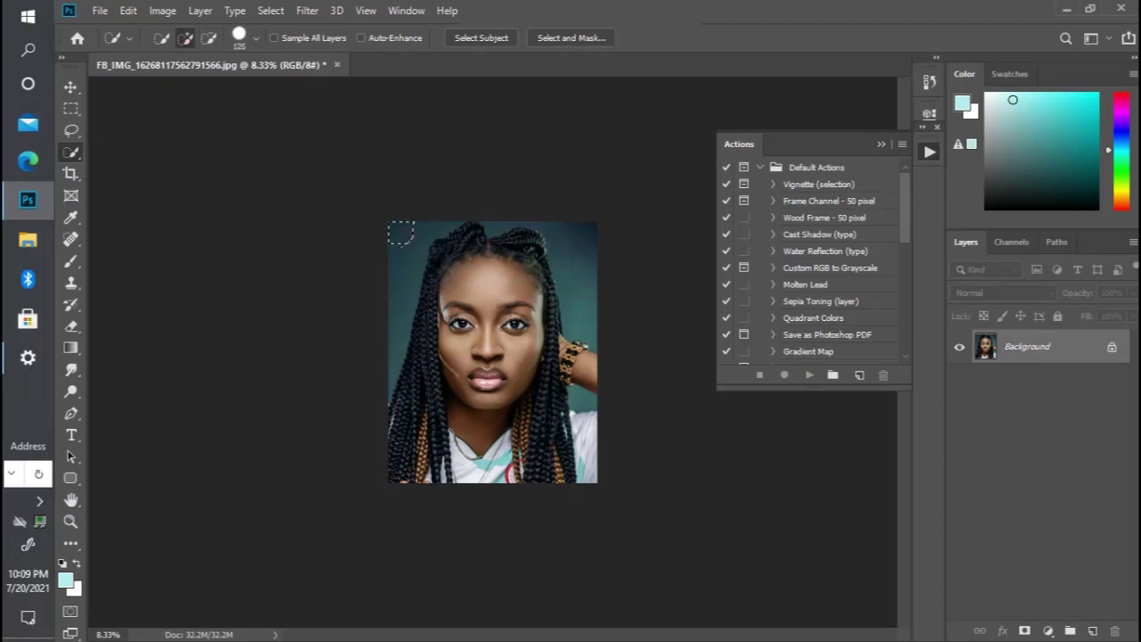
mouse_move(401, 234)
mouse_down()
mouse_move(410, 249)
mouse_move(437, 241)
mouse_move(393, 308)
mouse_up()
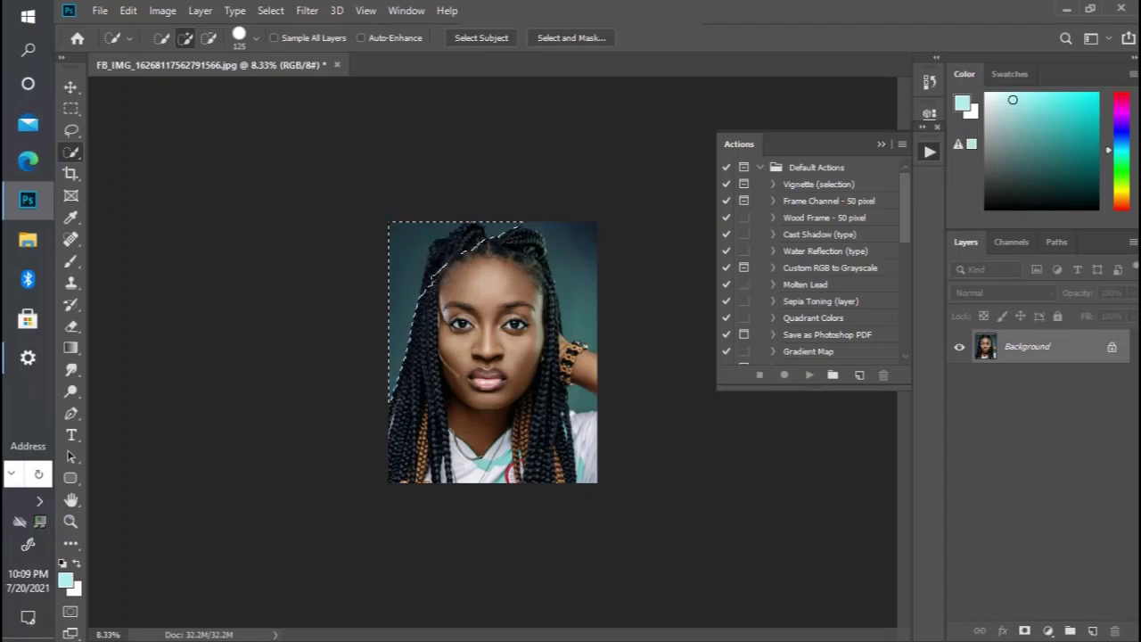
click(575, 239)
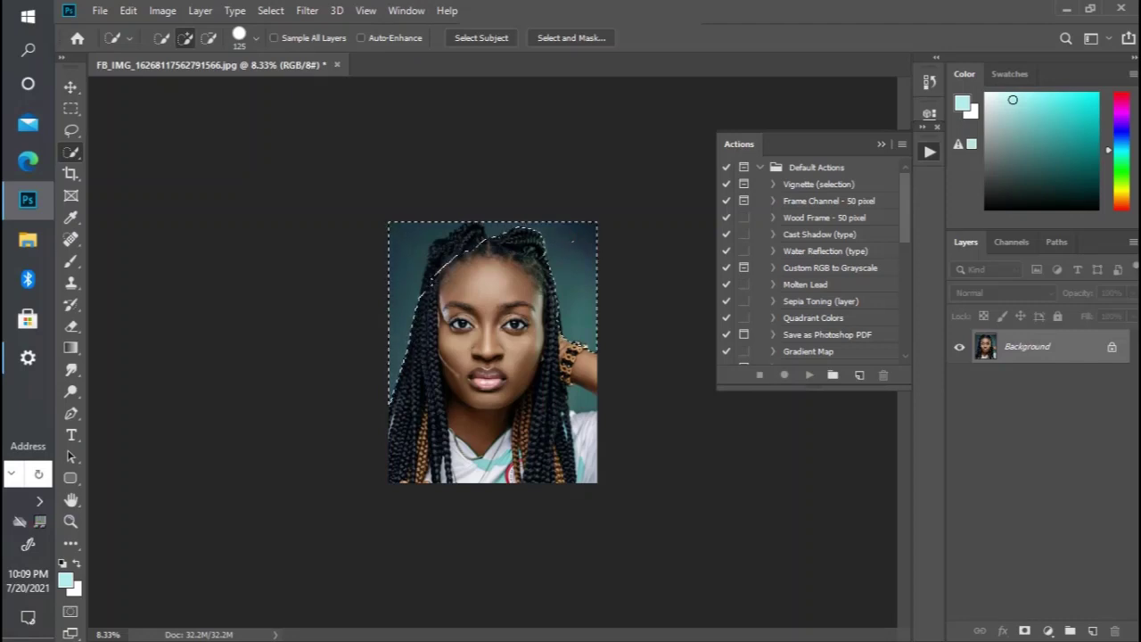
click(584, 399)
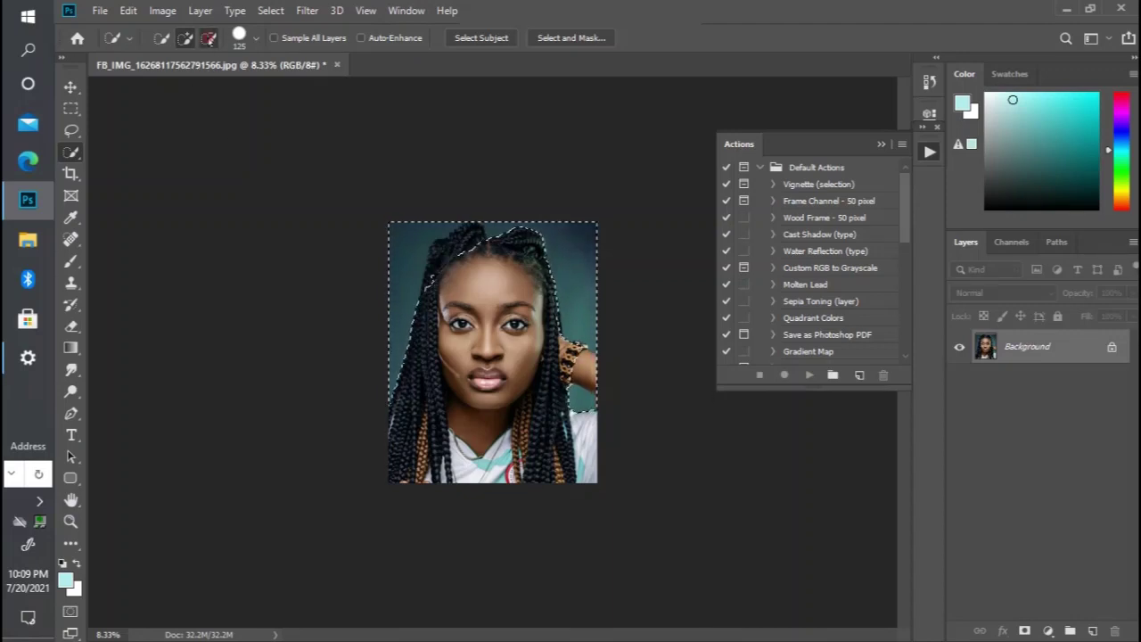
Step: Subtract the braided hair at the top of the head from the background selection with Quick Selection
click(208, 38)
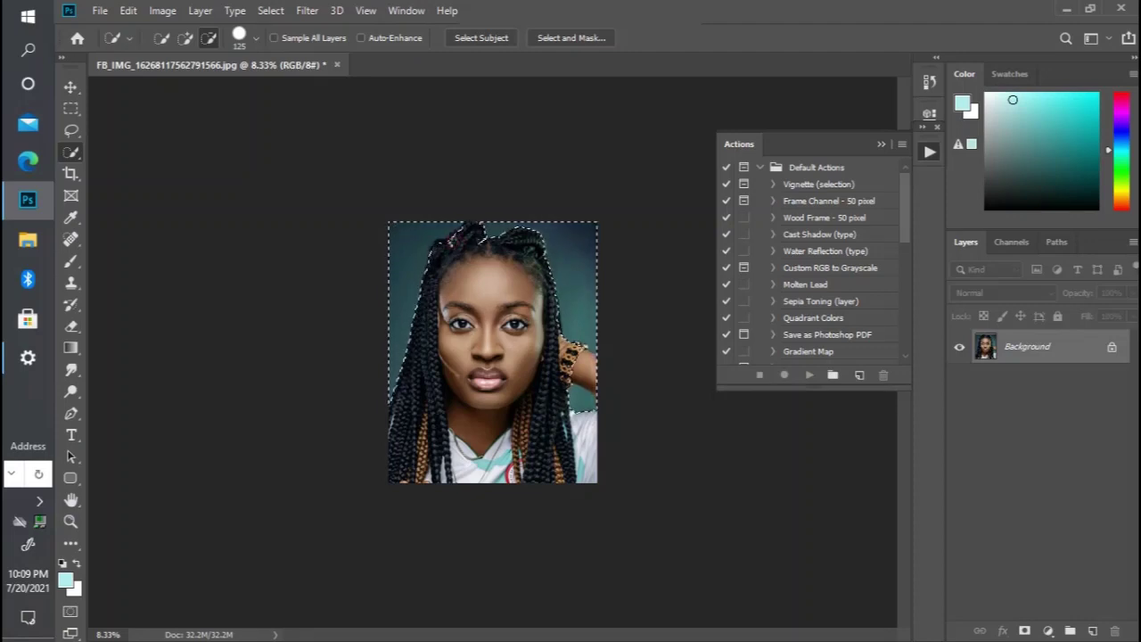
key(ctrl+plus)
key(ctrl+plus)
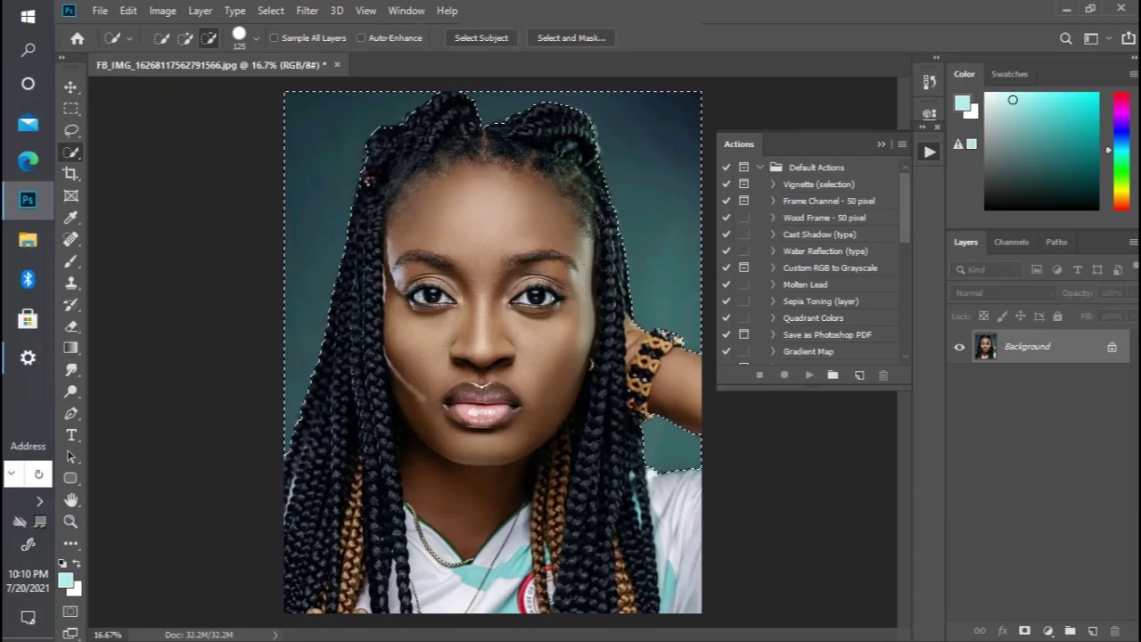
key(ctrl+minus)
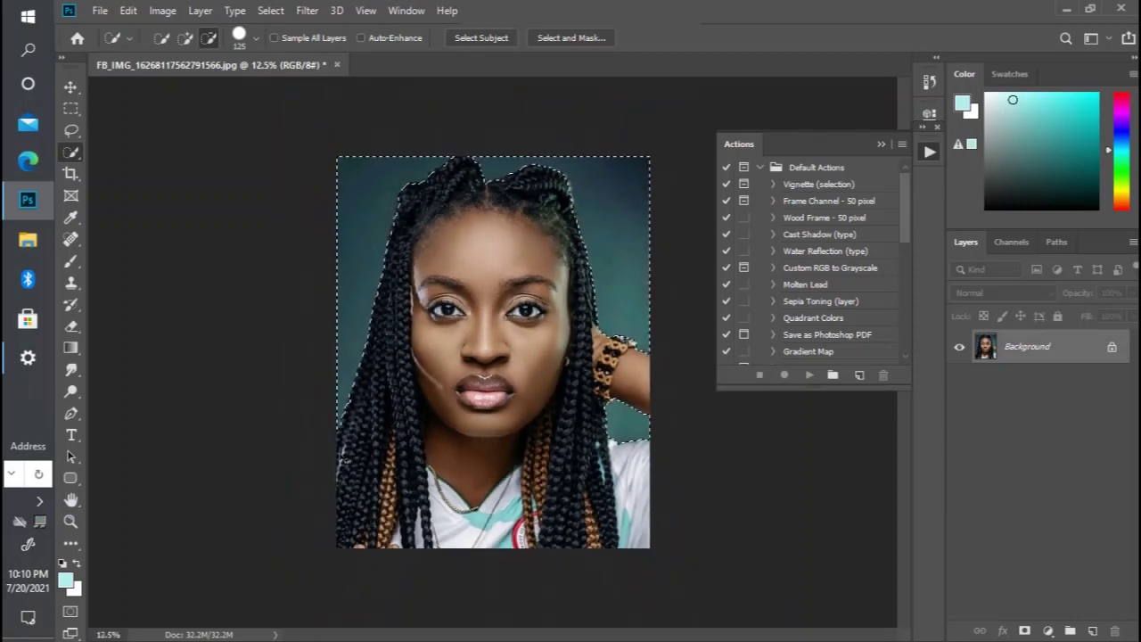
key(ctrl+plus)
key(ctrl+minus)
key(ctrl+plus)
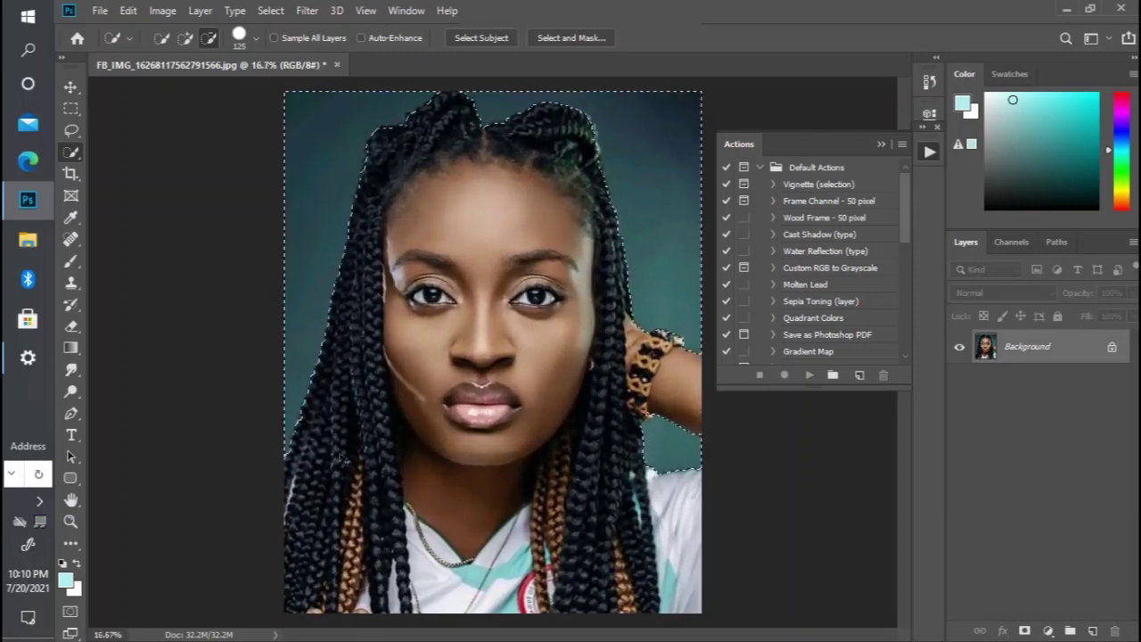
key(ctrl+minus)
key(ctrl+plus)
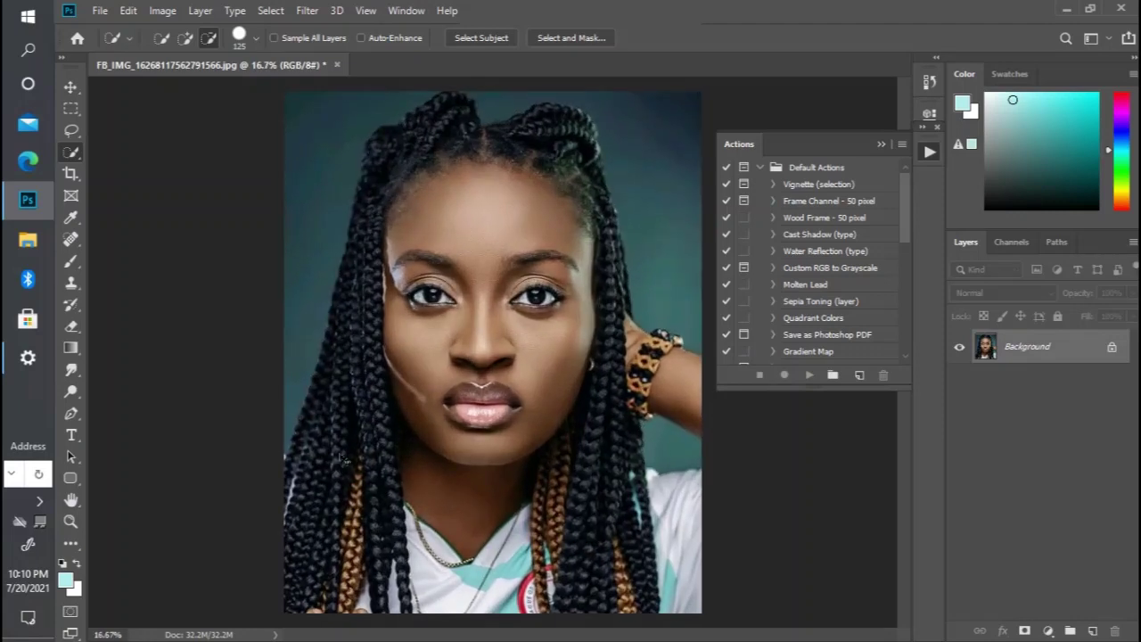
key(ctrl+minus)
key(ctrl+j)
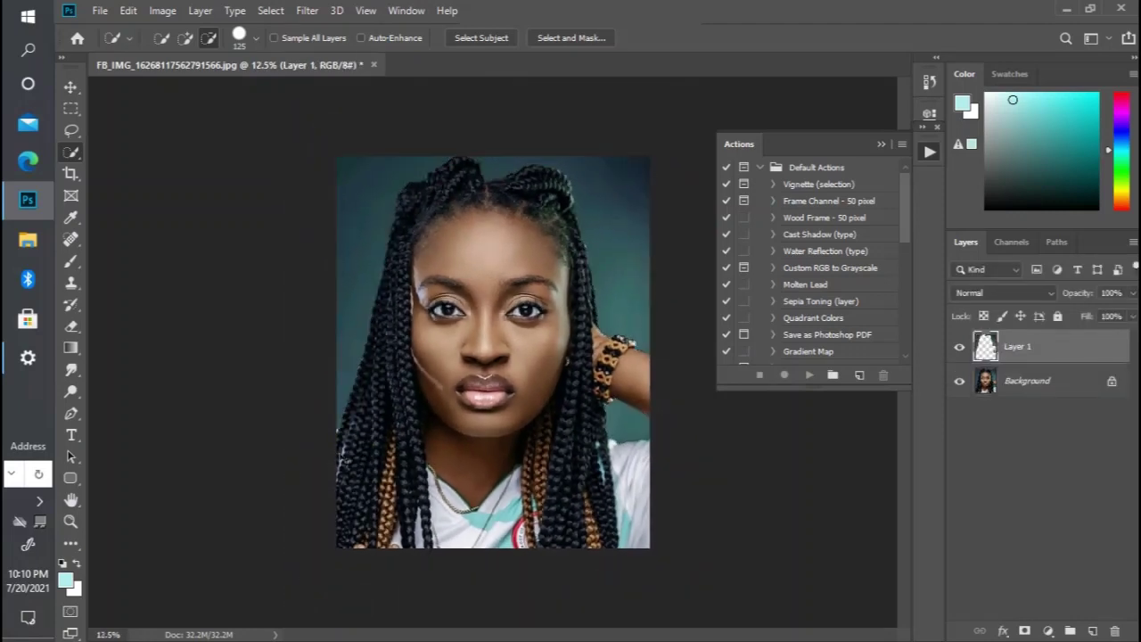
key(ctrl+z)
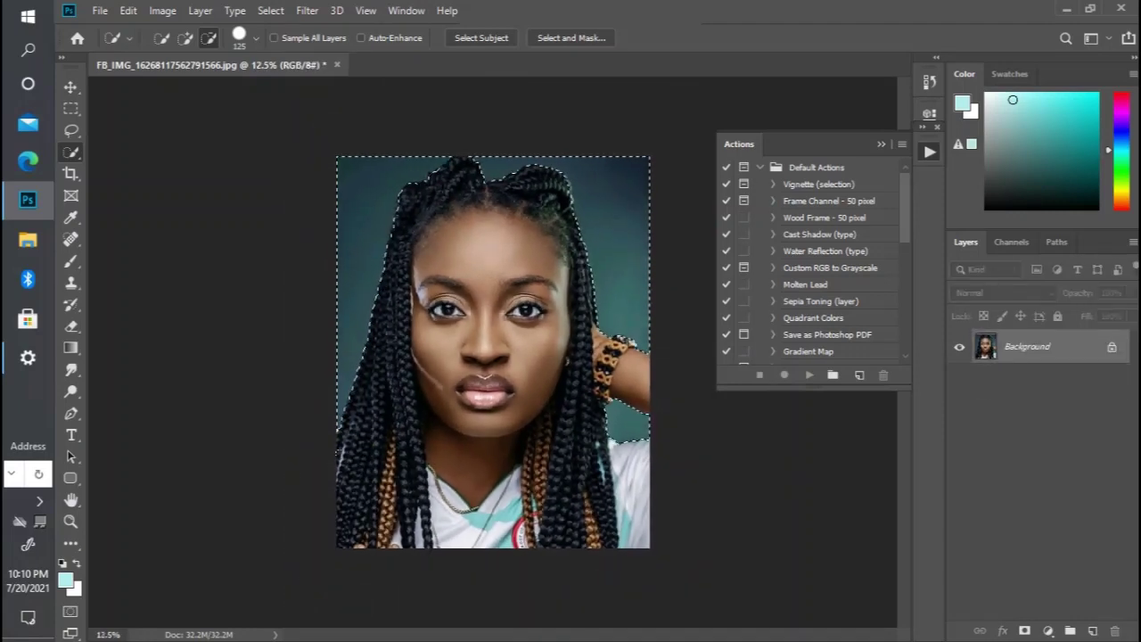
Step: Invert the selection to cover the subject and copy it to a new layer
key(ctrl+shift+i)
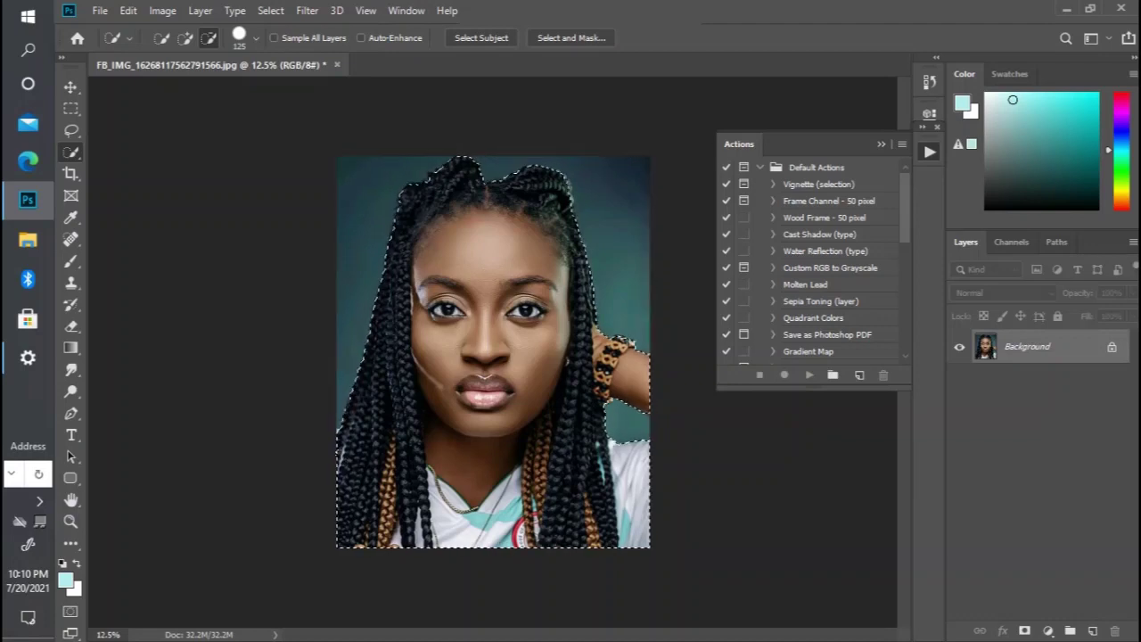
key(ctrl+j)
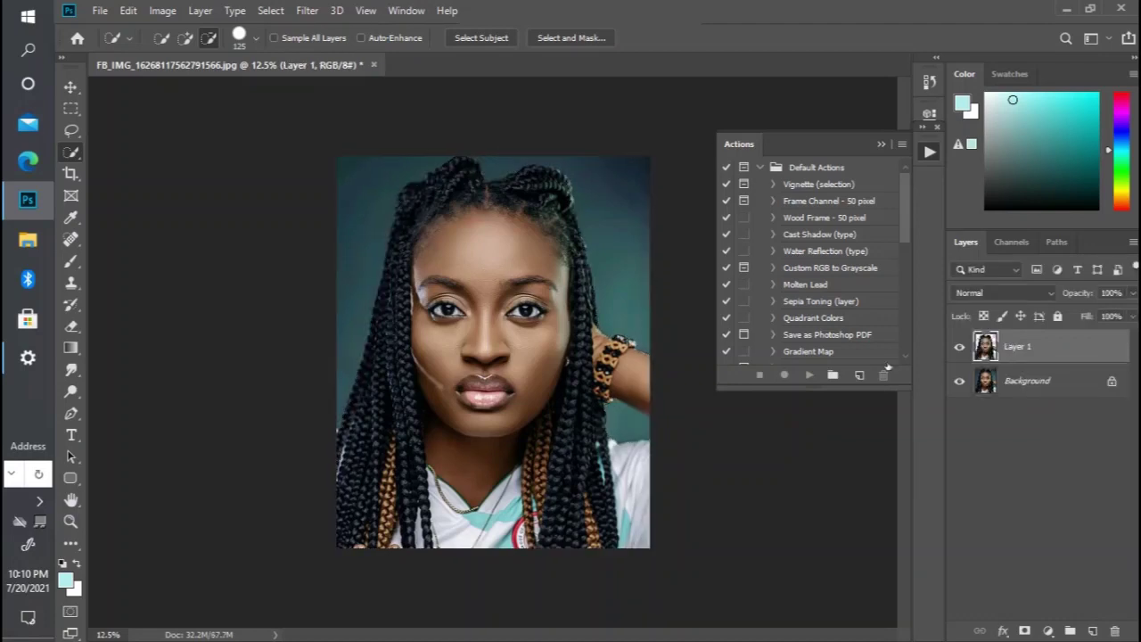
Step: Hide and show the Background layer to check the subject's cut-out
click(959, 381)
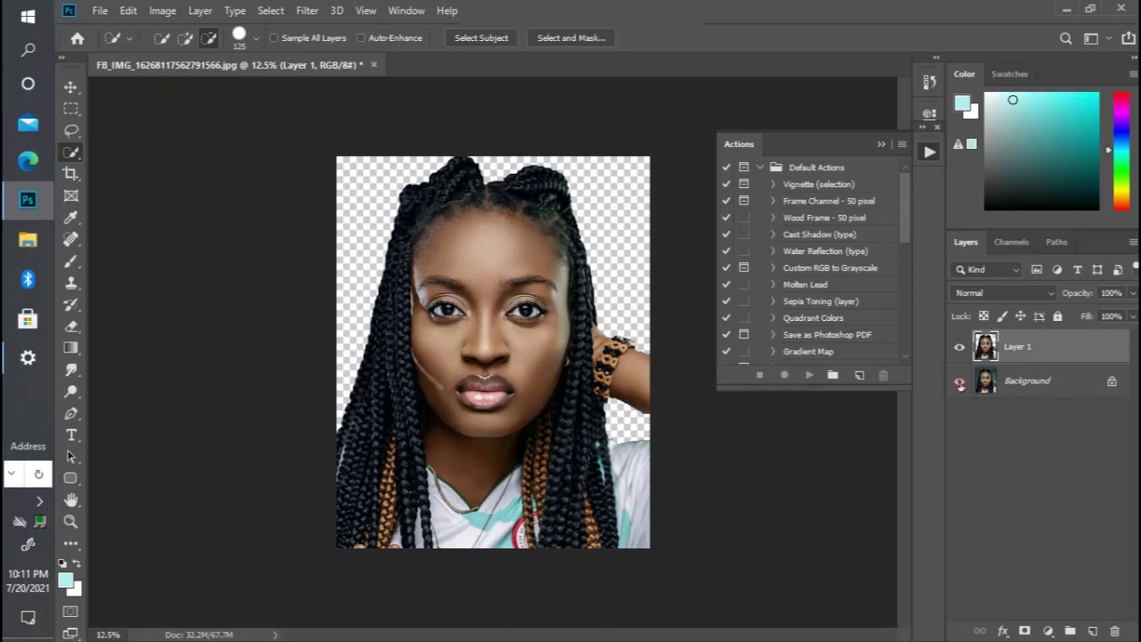
click(959, 382)
click(960, 382)
click(959, 381)
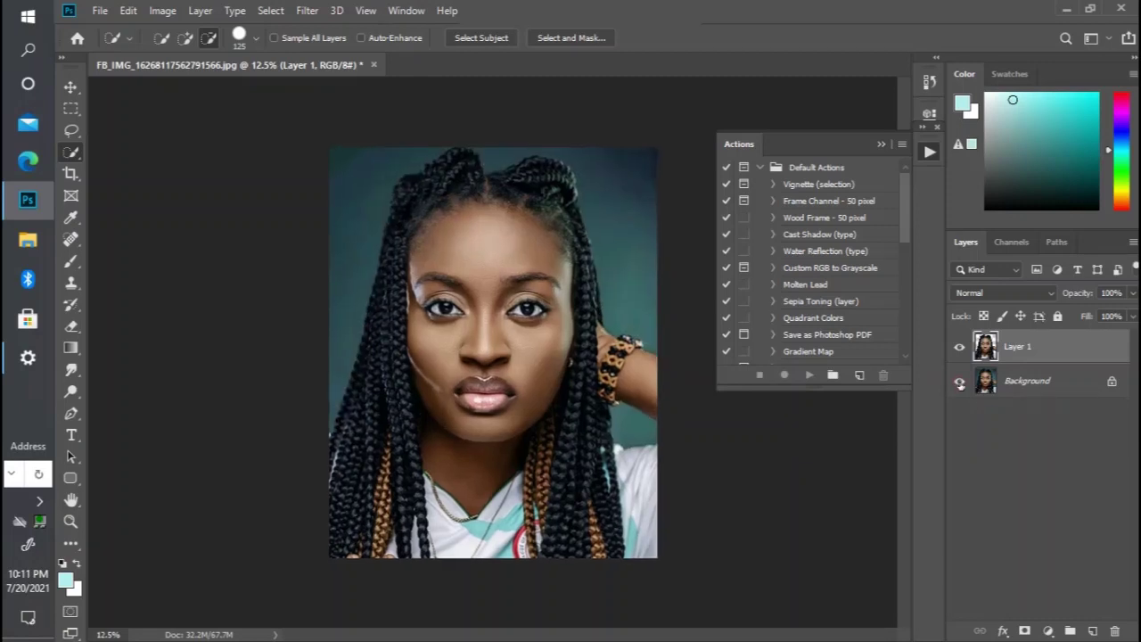
key(ctrl+plus)
key(ctrl+minus)
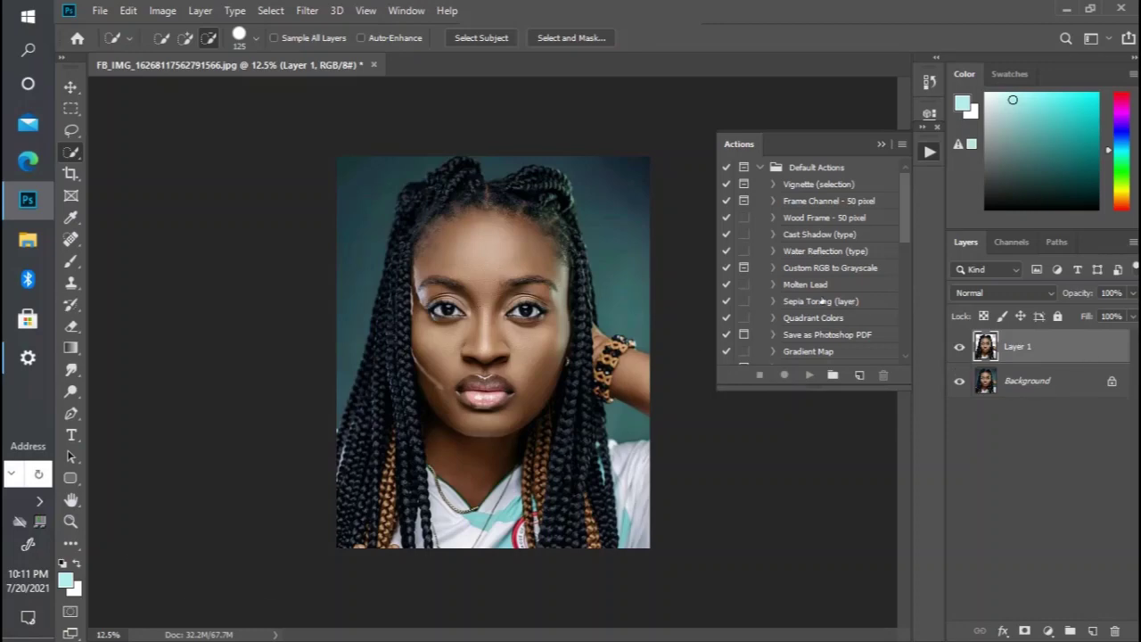
Step: Lighten Layer 1 with a Shadows/Highlights adjustment, setting the shadows amount to 24%
click(163, 11)
mouse_move(196, 55)
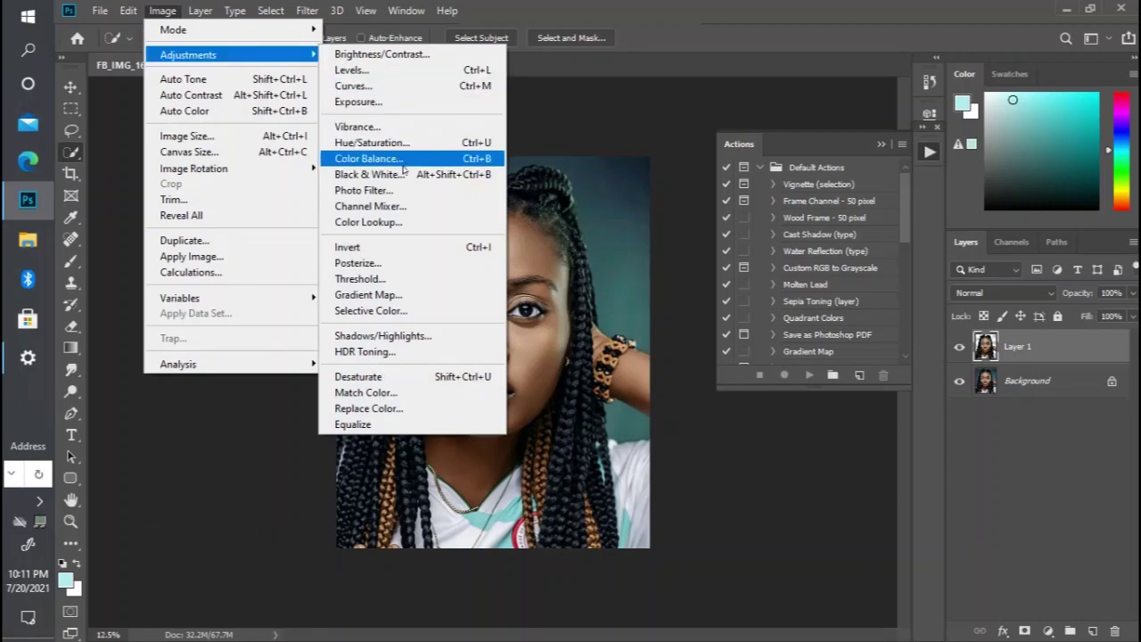
click(392, 342)
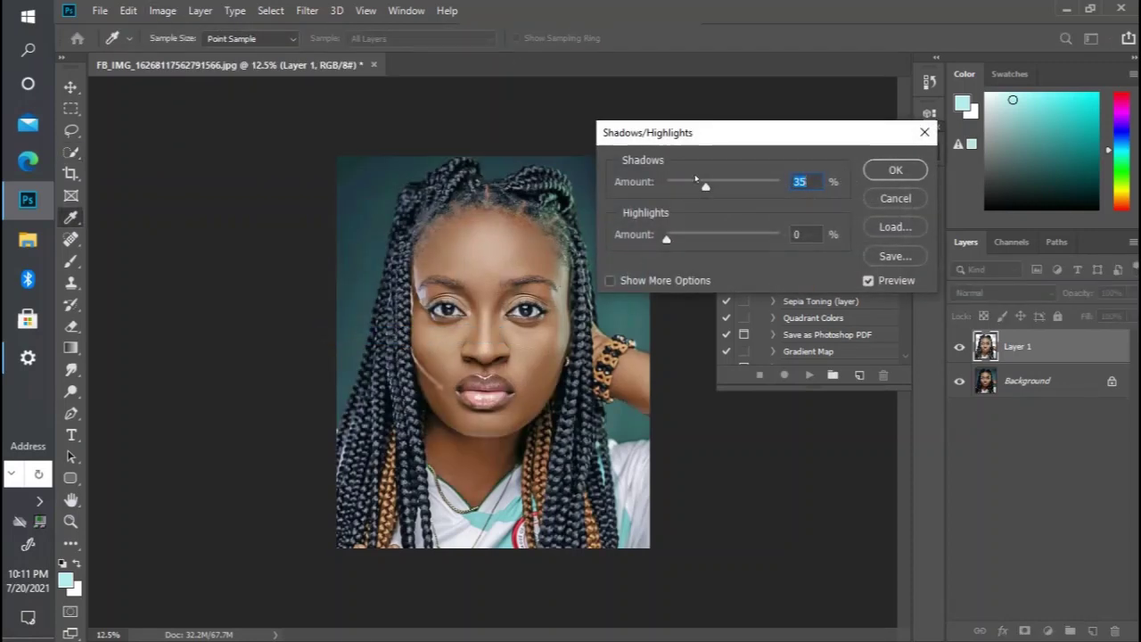
drag(704, 187, 693, 189)
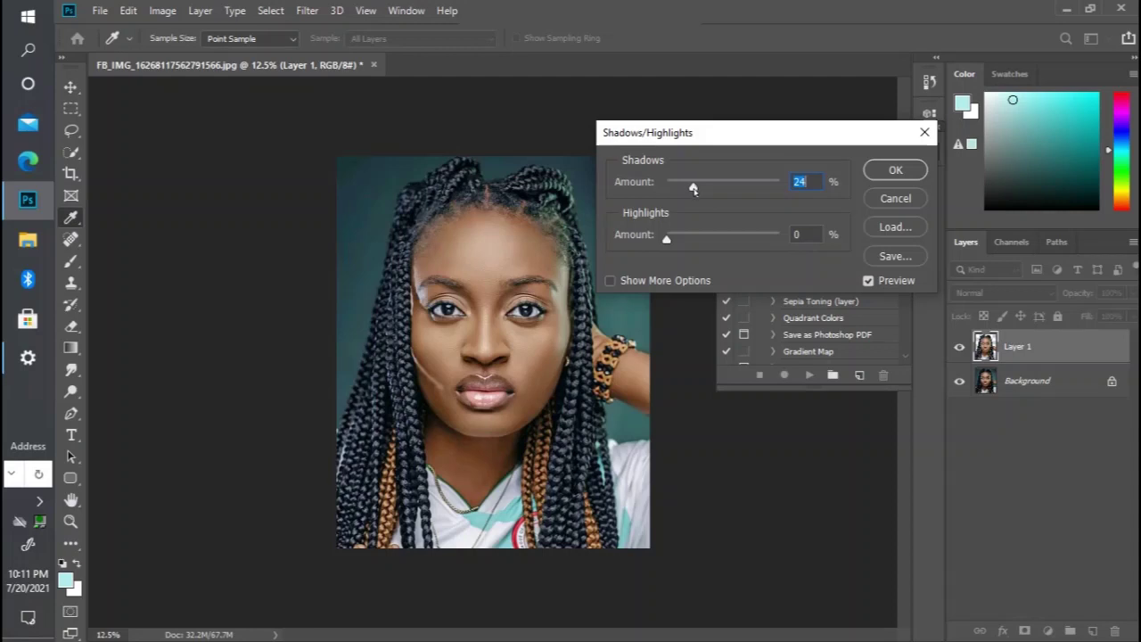
click(893, 169)
key(w)
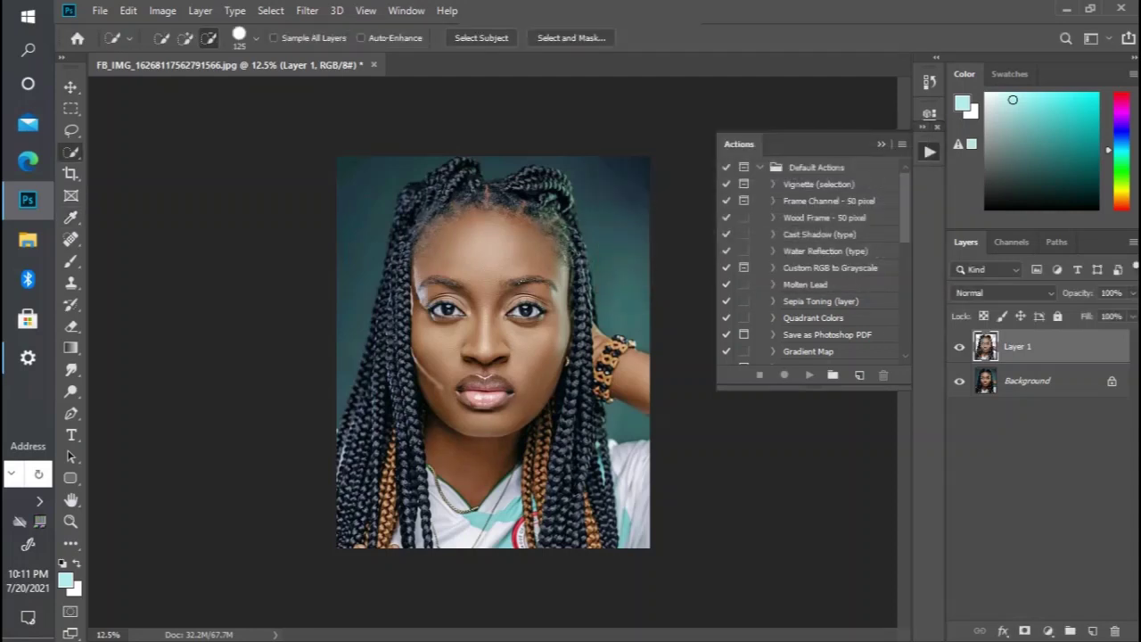
key(ctrl+plus)
key(ctrl+plus)
key(ctrl+plus)
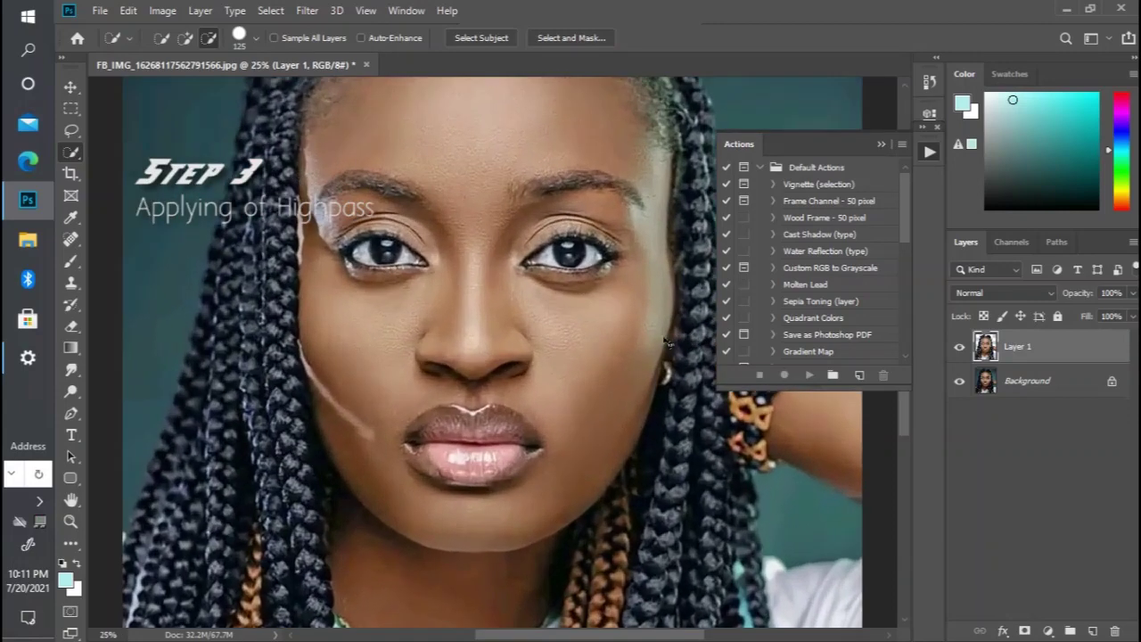
Step: Duplicate Layer 1 and set the copy's blend mode to Linear Light
key(ctrl+minus)
key(ctrl+minus)
key(ctrl+minus)
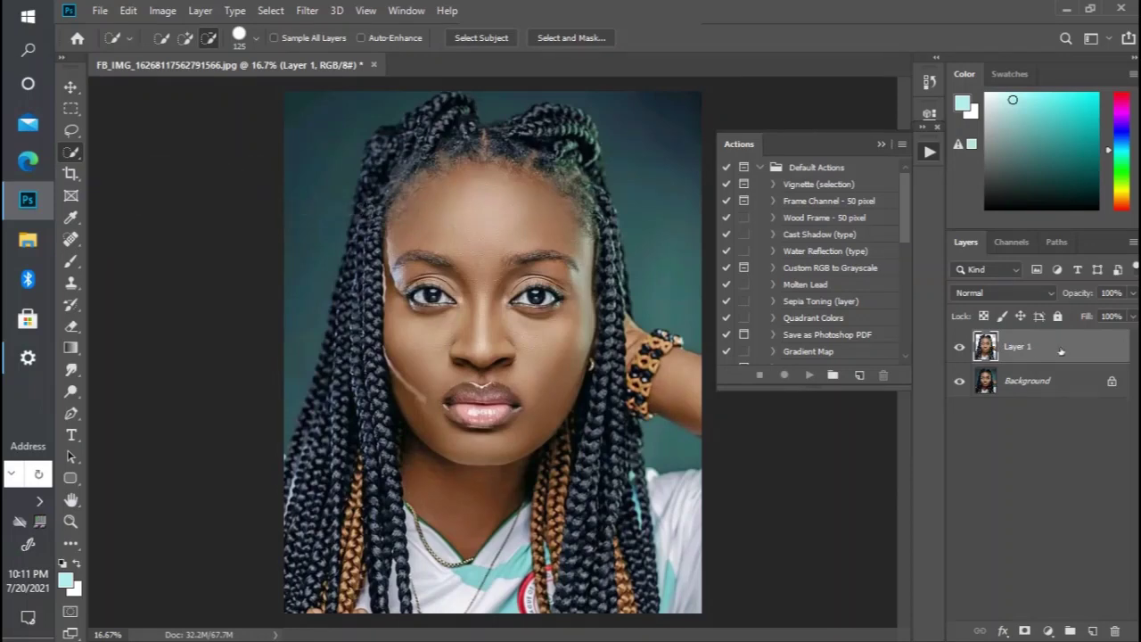
key(ctrl+j)
click(1003, 293)
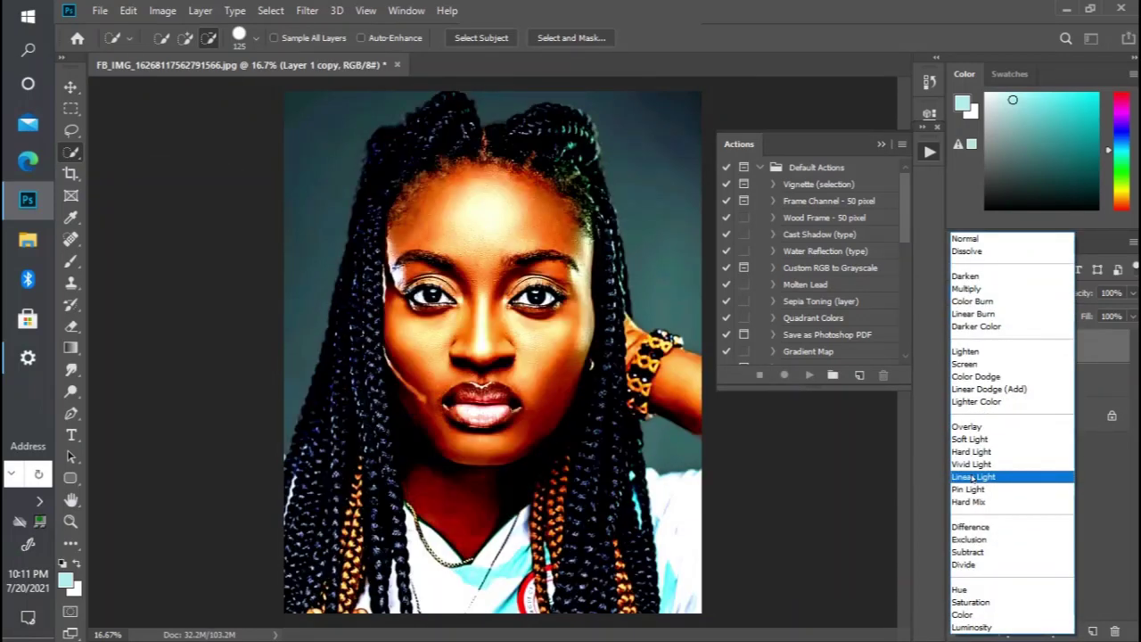
click(973, 477)
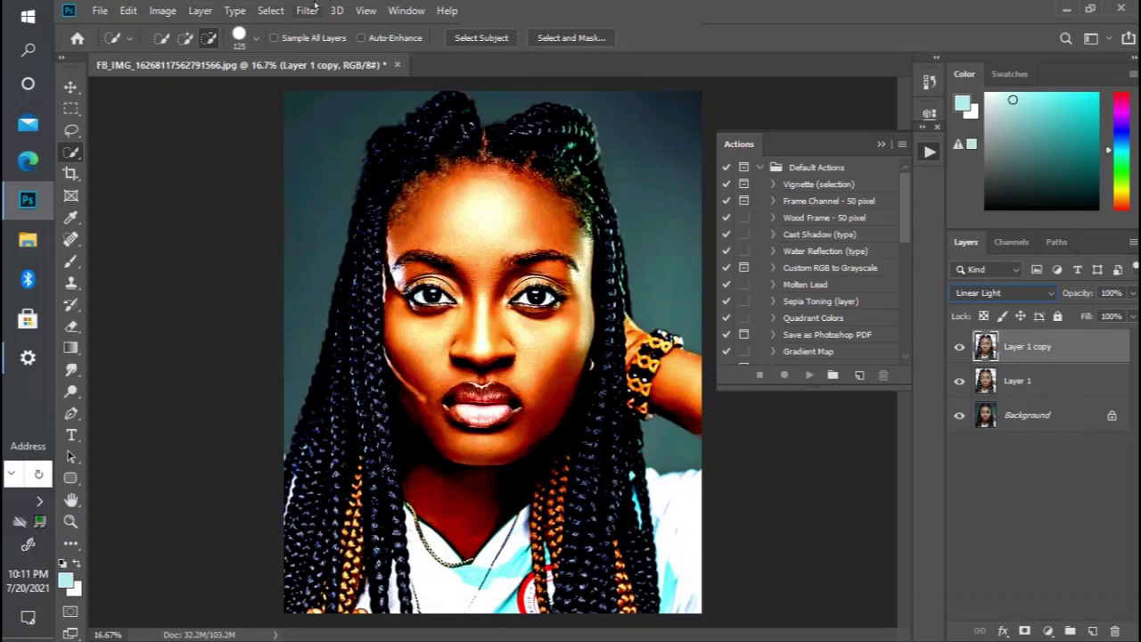
Step: Apply a High Pass filter with a slightly adjusted radius to Layer 1 copy
click(308, 10)
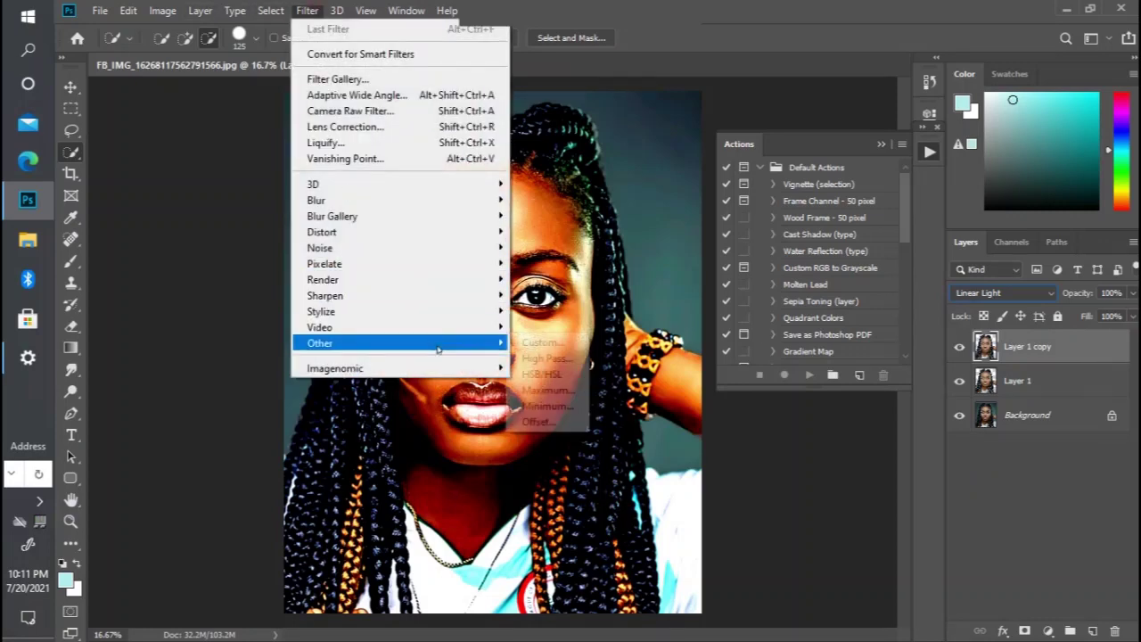
mouse_move(482, 343)
click(535, 361)
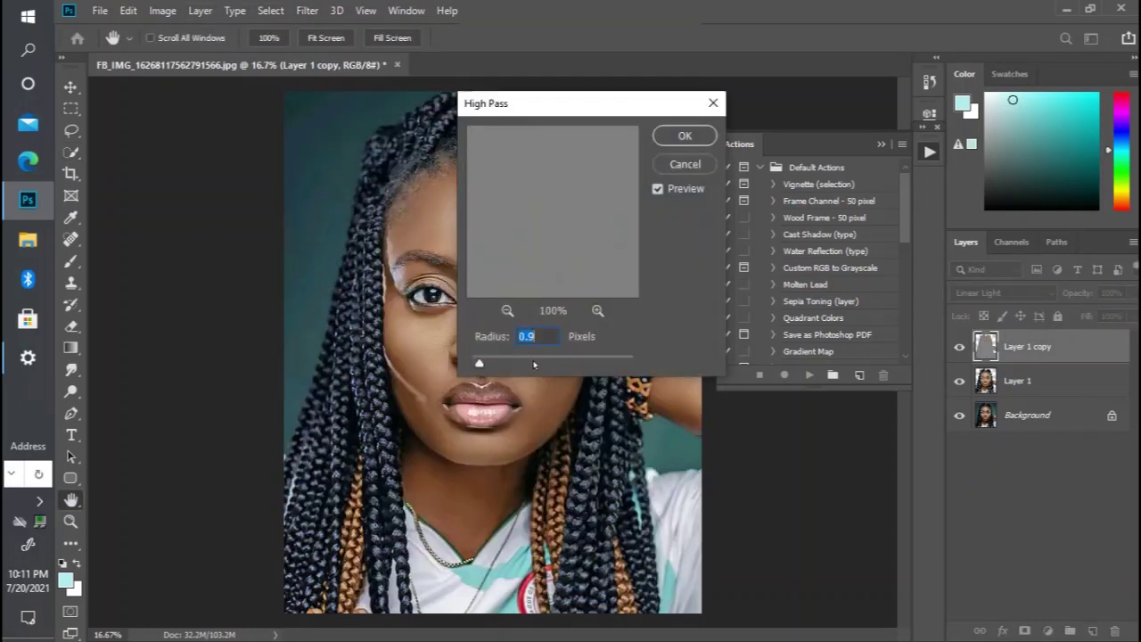
drag(607, 115, 734, 126)
key(ctrl+plus)
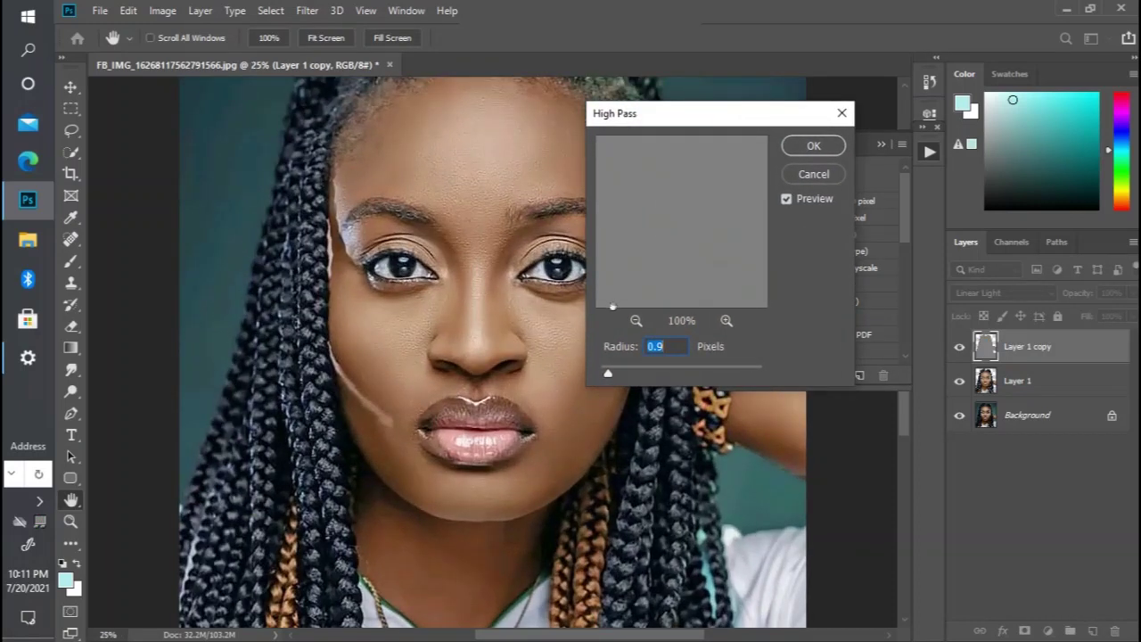
mouse_move(608, 374)
mouse_down()
mouse_move(648, 374)
mouse_move(611, 373)
mouse_up()
click(809, 145)
key(w)
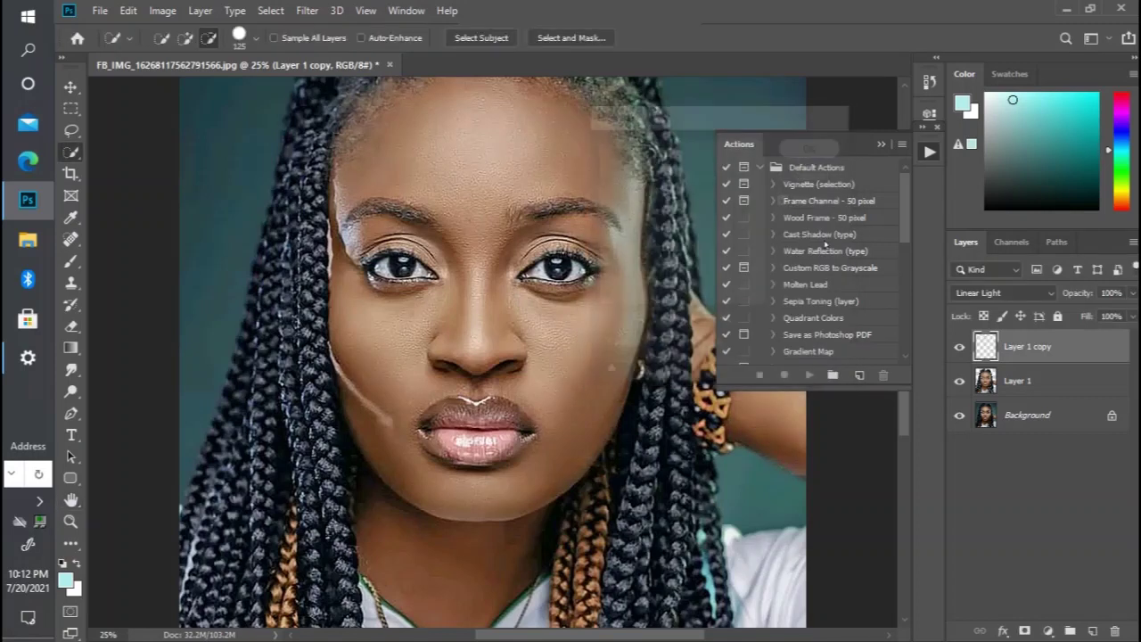
Step: Hide and show Layer 1 copy repeatedly to compare the face with and without the High Pass sharpening
click(958, 349)
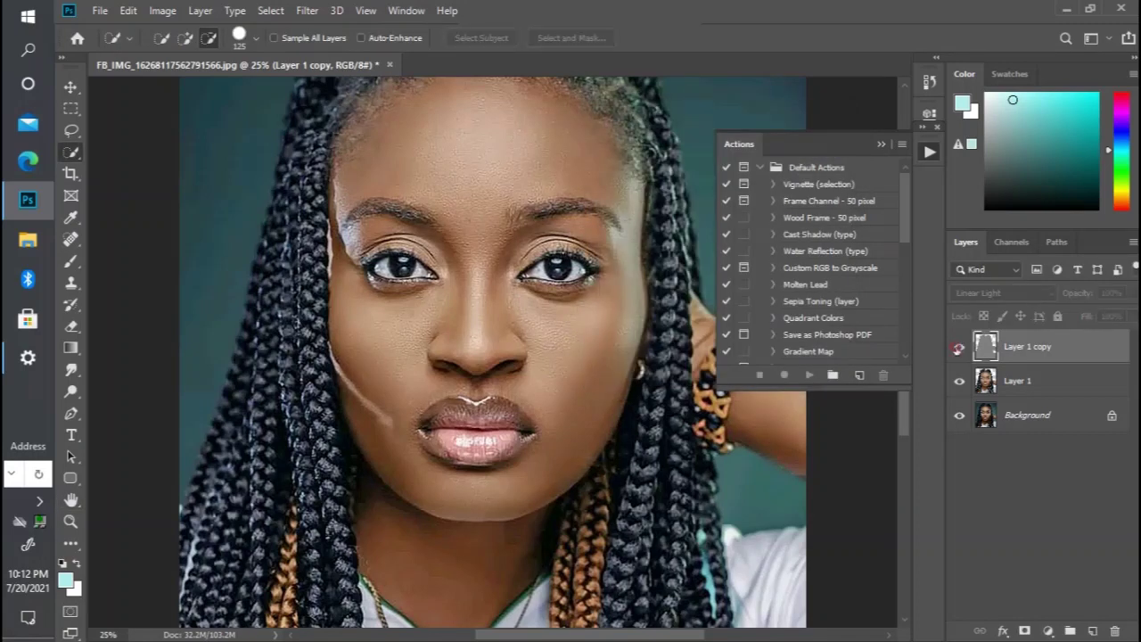
click(958, 348)
key(ctrl+plus)
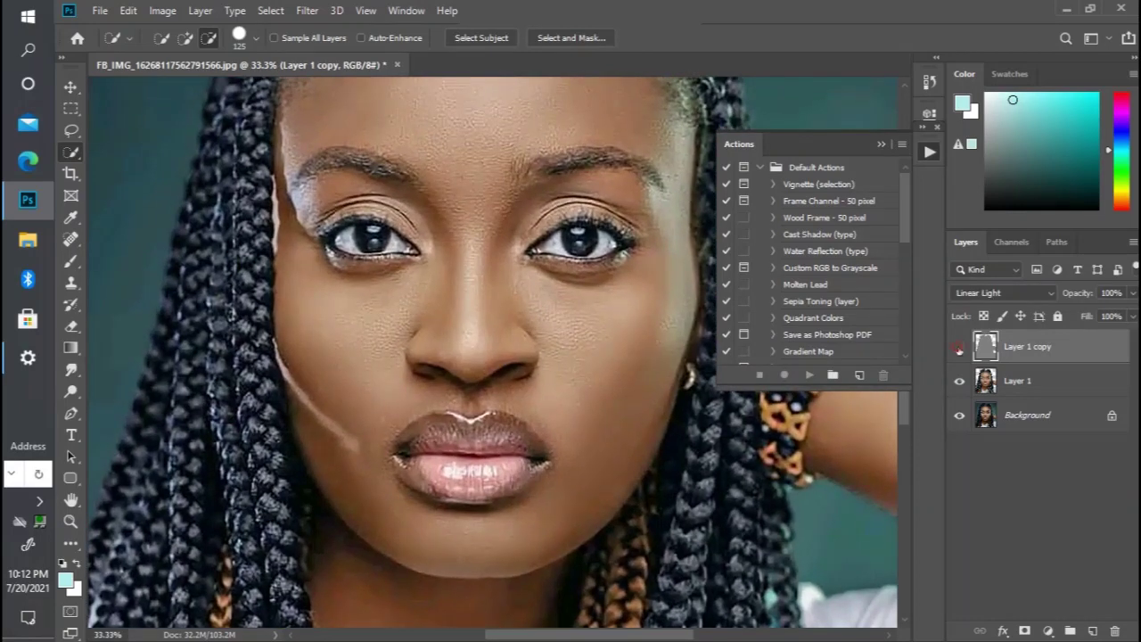
click(958, 349)
click(958, 348)
click(958, 349)
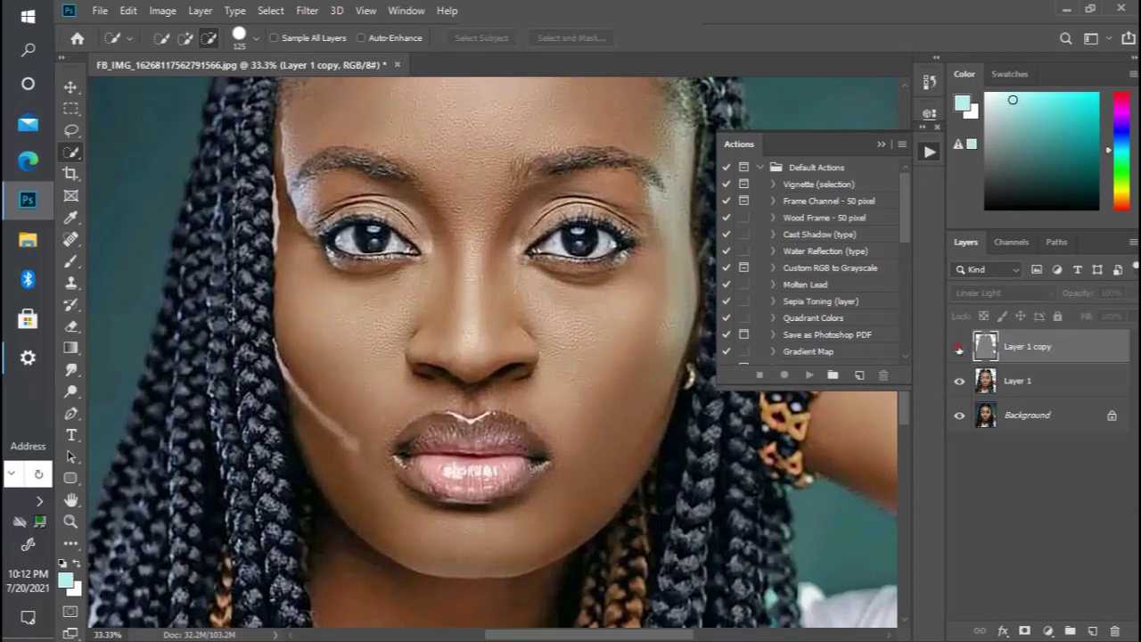
click(958, 349)
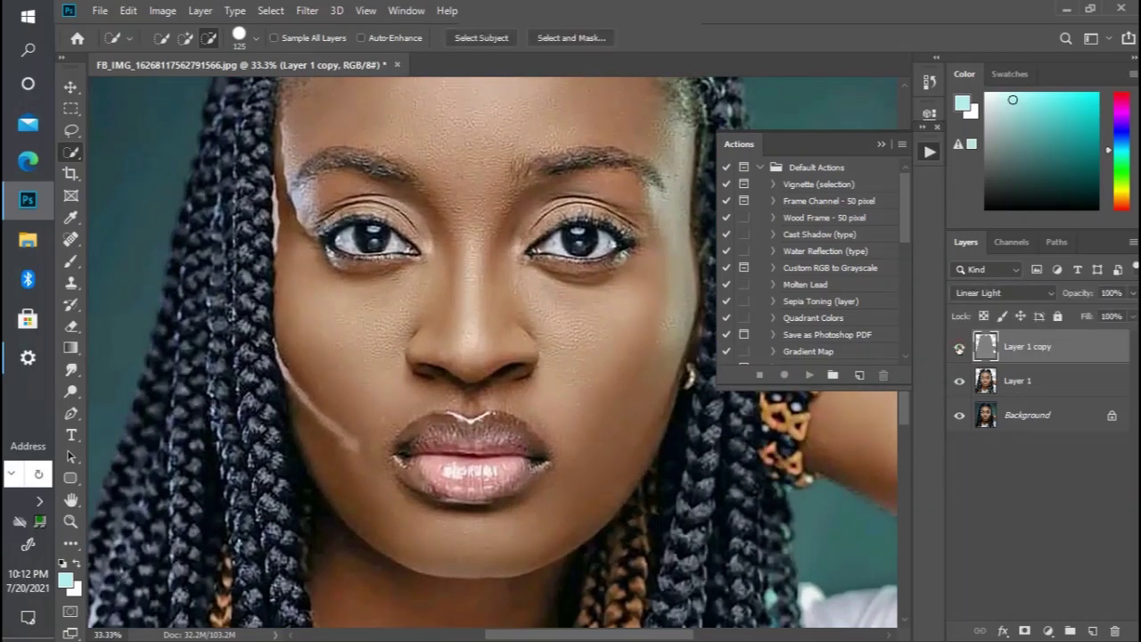
Step: Merge Layer 1 copy down into Layer 1 and duplicate the merged layer
click(1032, 385)
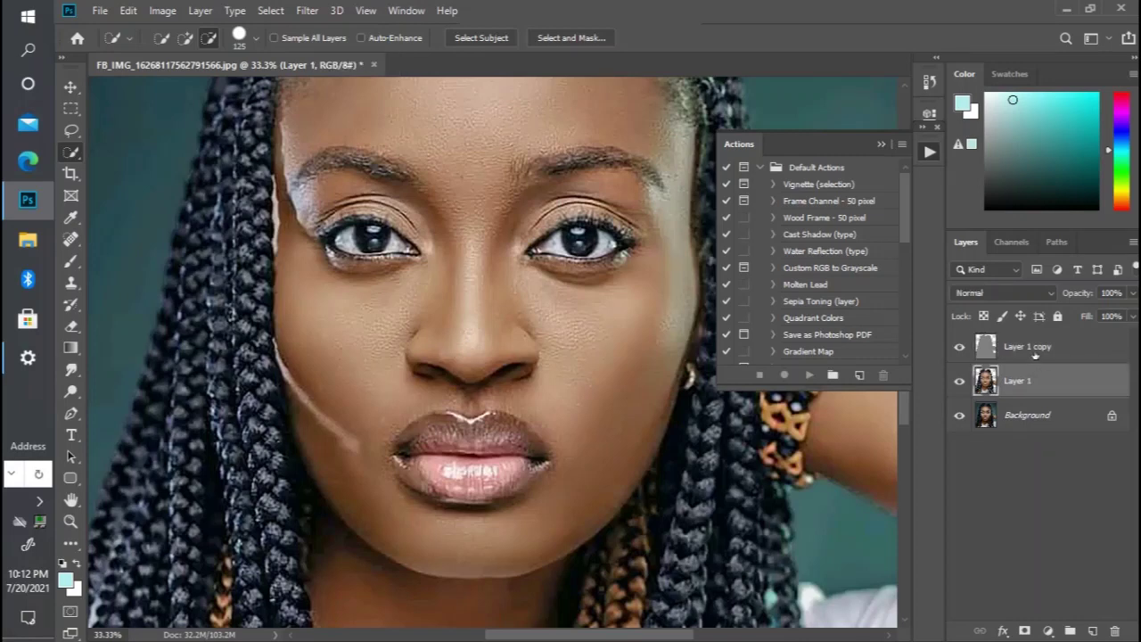
click(1032, 355)
key(ctrl+e)
key(ctrl+j)
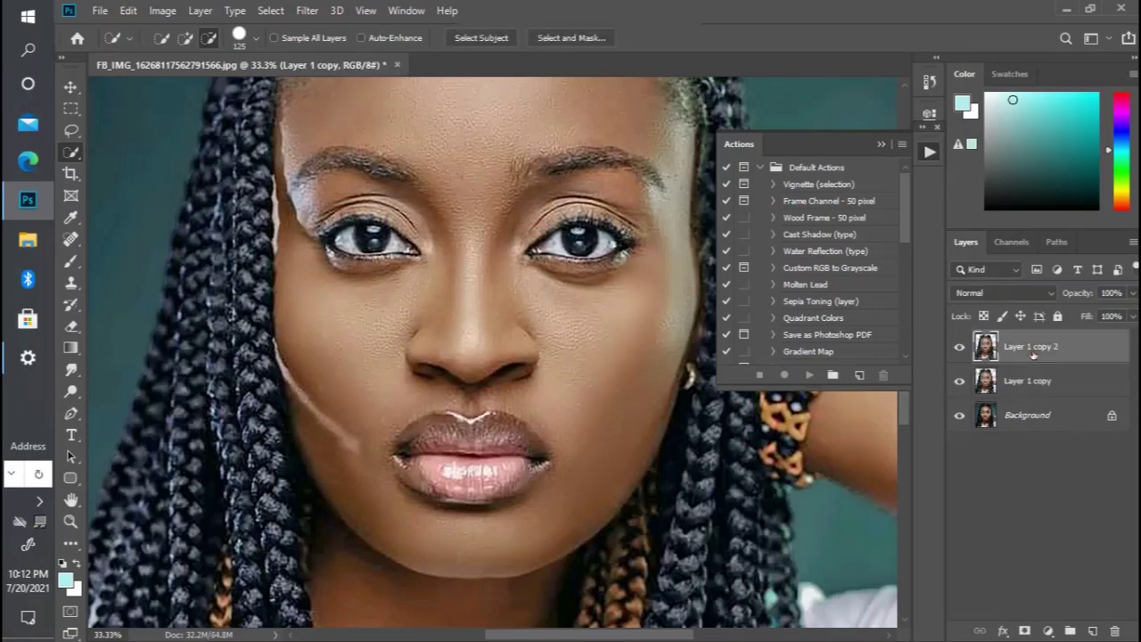
Step: Start a Pen path at the photo's lower edge and trace the inner edge of the left-hand braids up past the neck to the jaw
key(ctrl+minus)
key(ctrl+minus)
key(ctrl+plus)
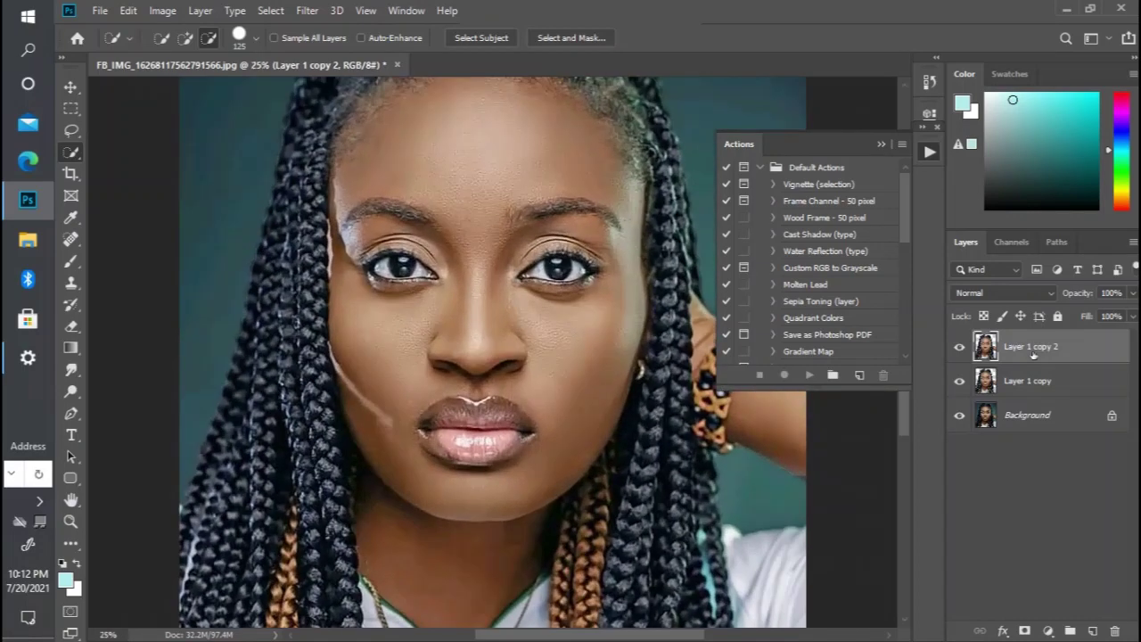
key(ctrl+minus)
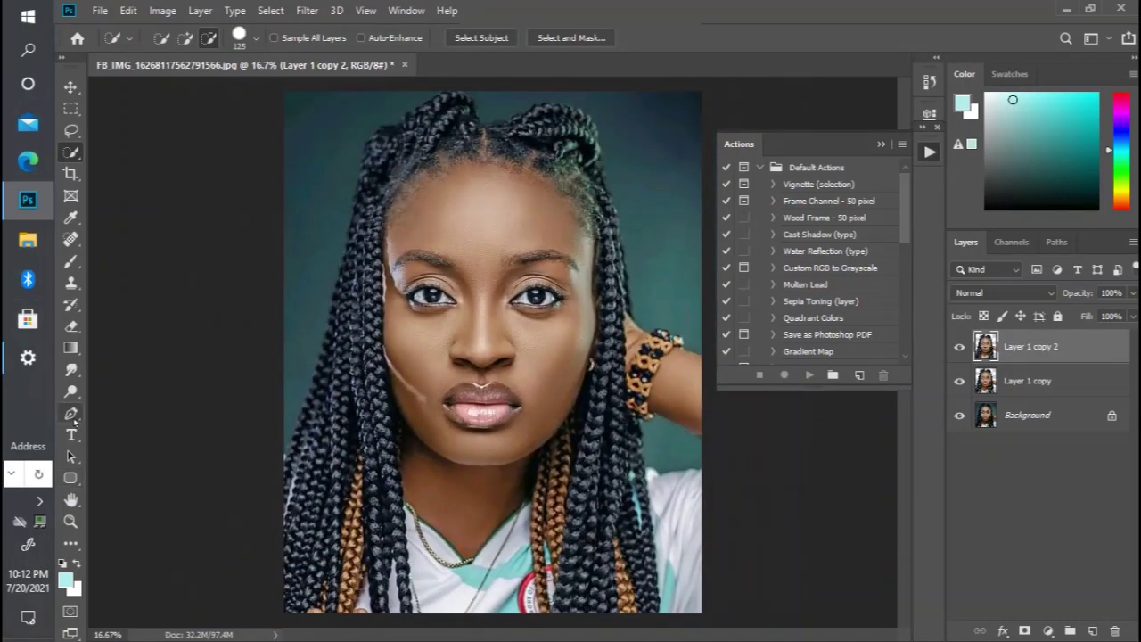
click(70, 413)
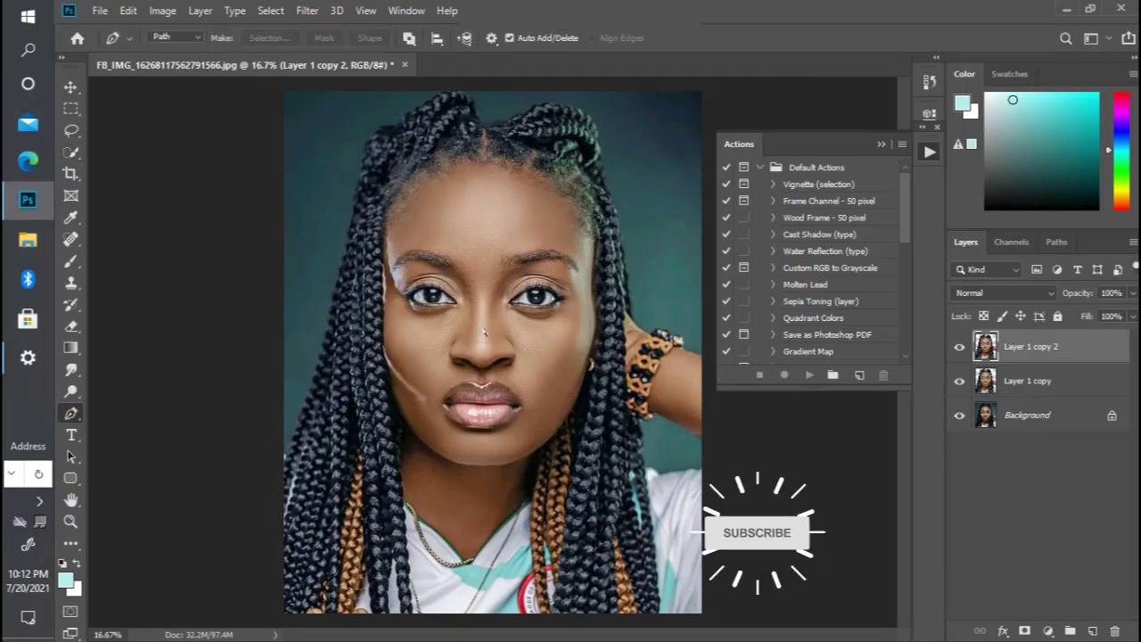
key(ctrl+plus)
scroll(892, 486, down, 5)
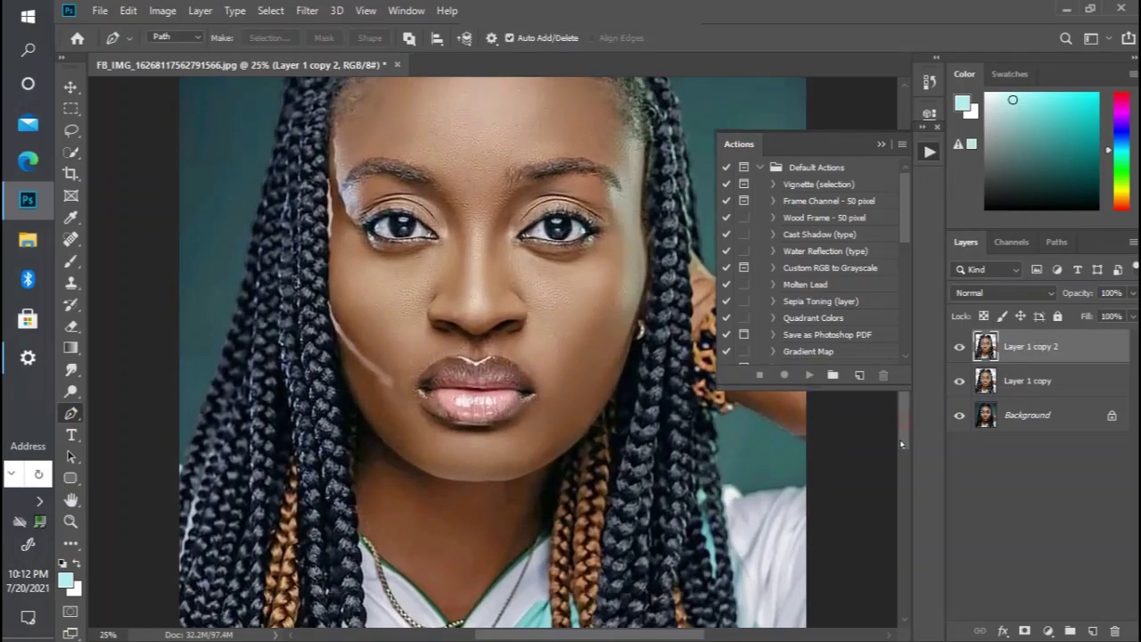
scroll(891, 486, down, 2)
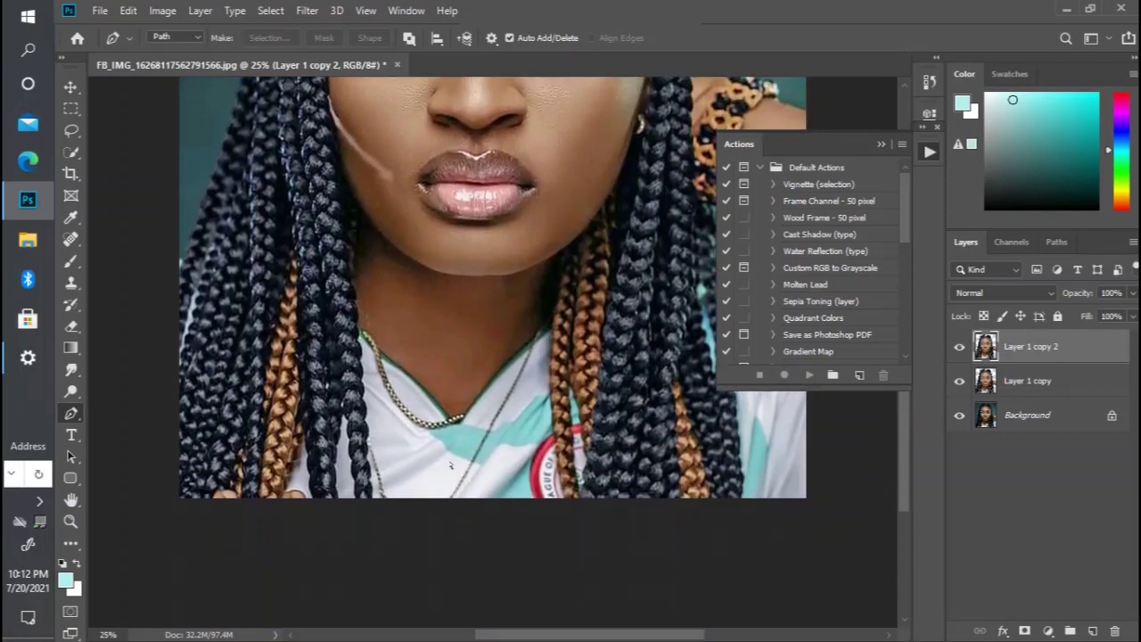
key(ctrl+plus)
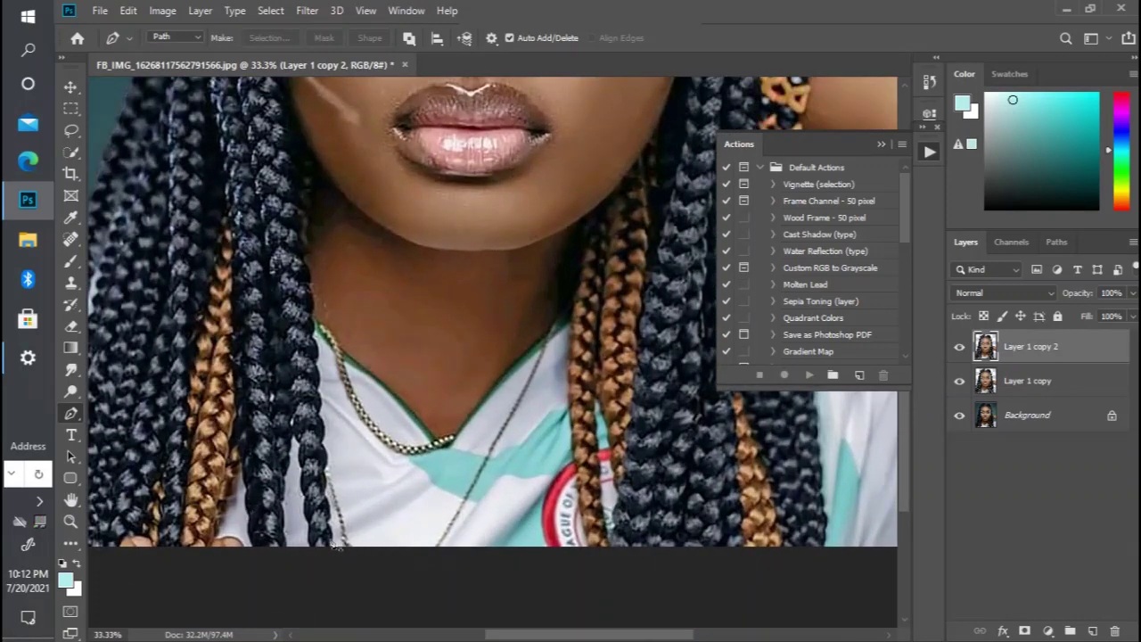
click(330, 546)
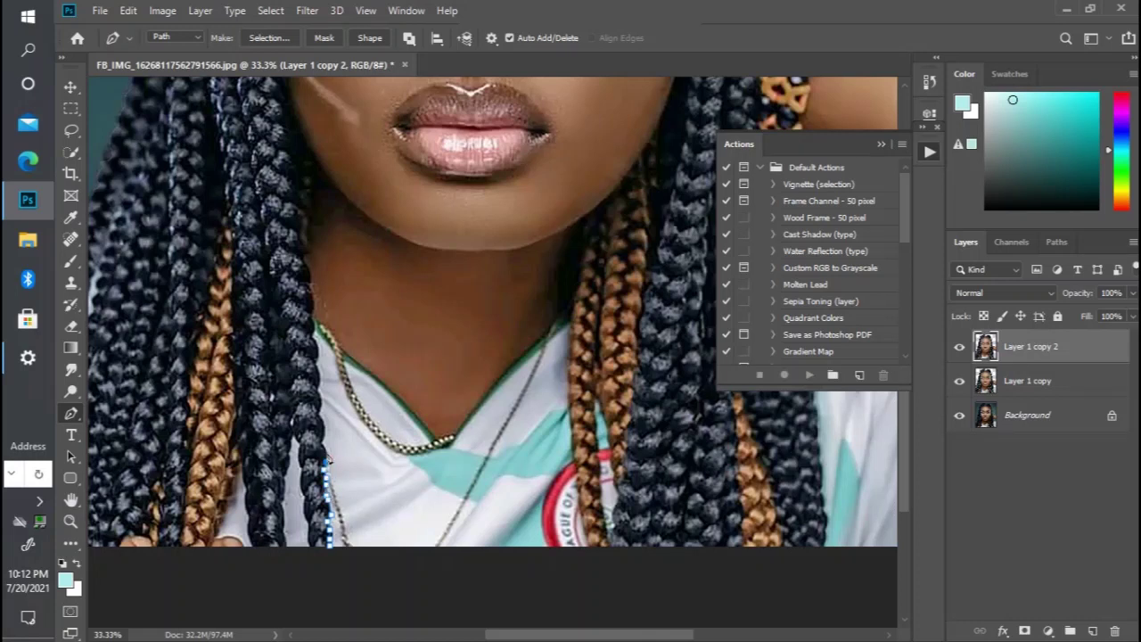
click(327, 452)
click(322, 435)
click(324, 426)
click(322, 416)
click(321, 406)
click(320, 396)
click(319, 381)
click(318, 367)
click(318, 352)
click(316, 340)
click(317, 328)
click(314, 307)
click(312, 290)
click(311, 271)
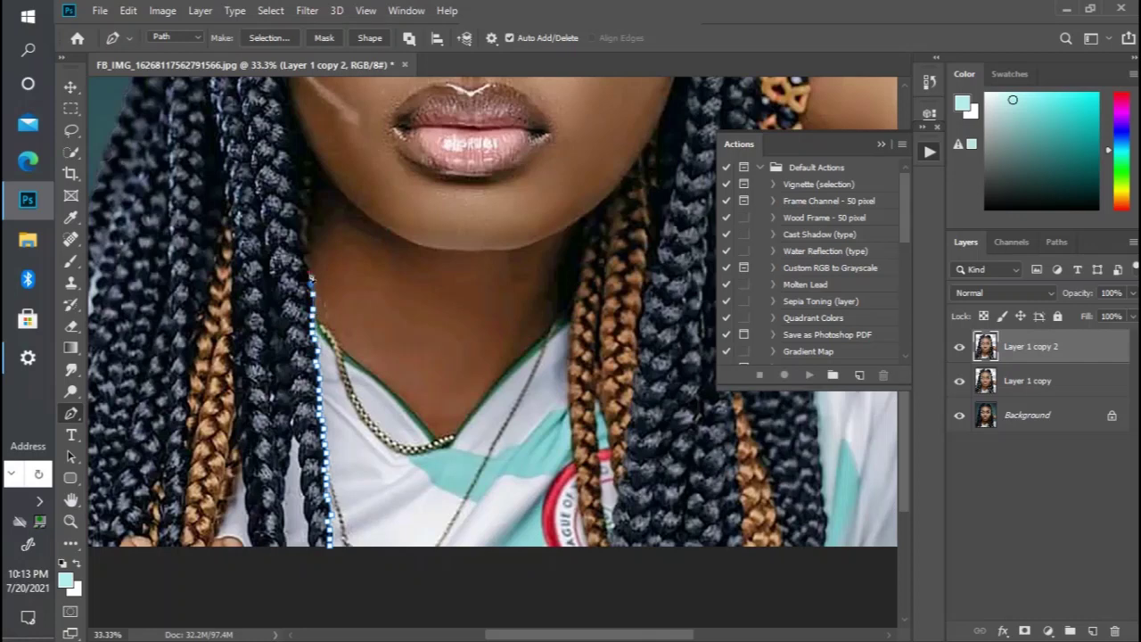
click(309, 254)
click(306, 242)
key(ctrl+minus)
click(354, 250)
click(356, 230)
click(356, 212)
click(355, 194)
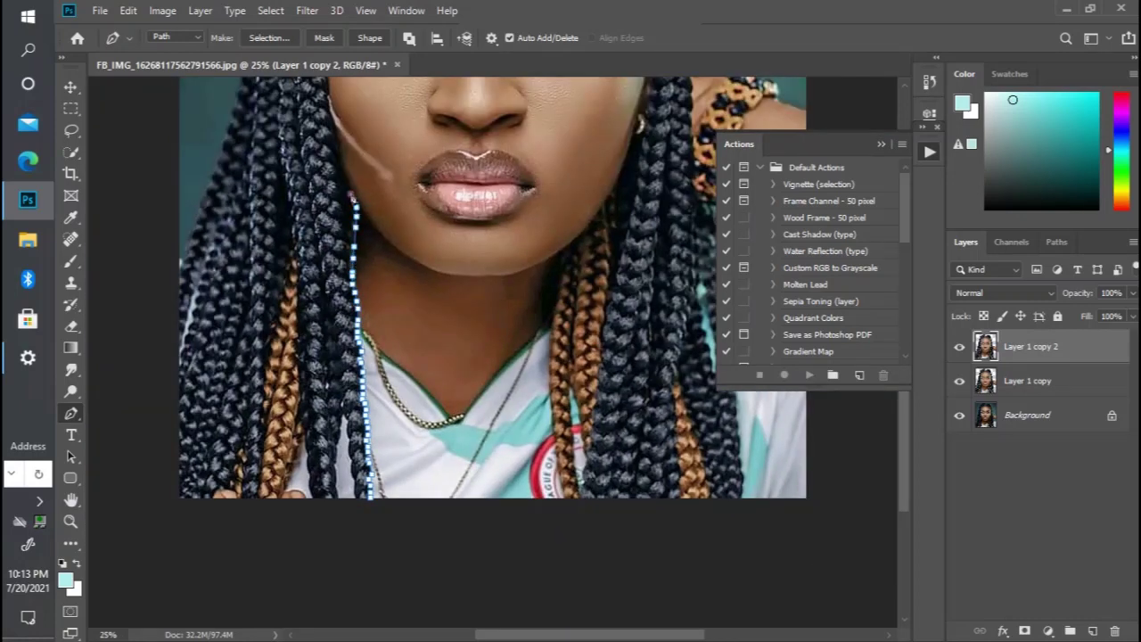
Step: Continue the path up between the left cheek and the braids to the start of the hairline at the temple
scroll(355, 194, up, 5)
click(344, 396)
click(337, 375)
click(332, 353)
click(331, 331)
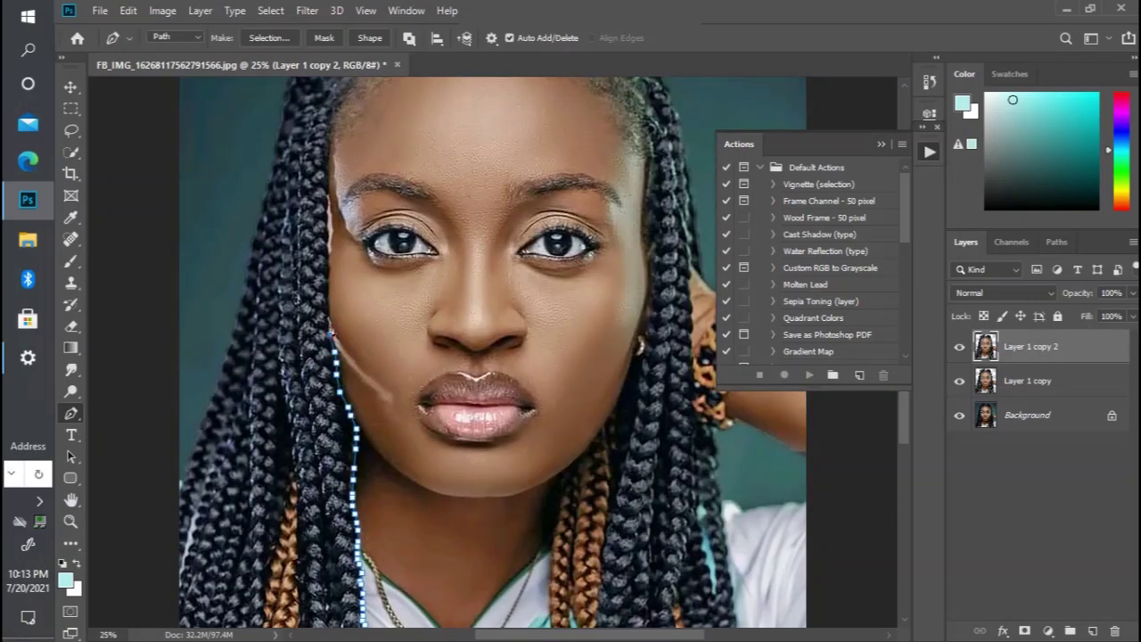
click(330, 315)
click(329, 294)
click(328, 275)
click(328, 254)
click(328, 241)
click(328, 228)
click(328, 214)
click(328, 200)
click(329, 187)
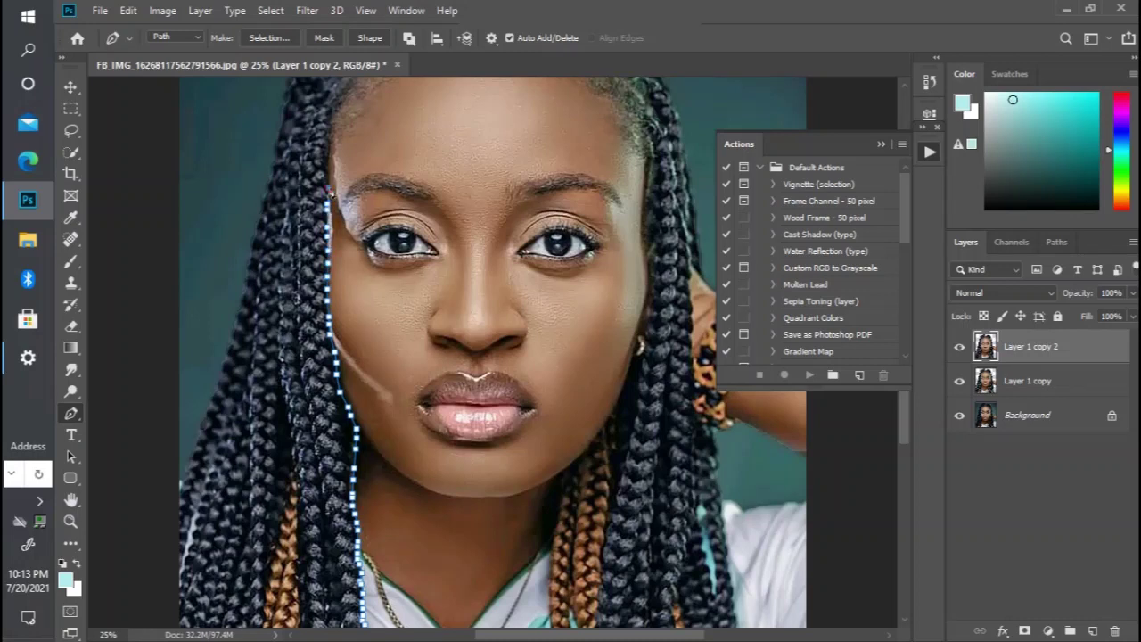
click(329, 169)
click(330, 151)
drag(905, 417, 912, 373)
click(331, 277)
click(340, 254)
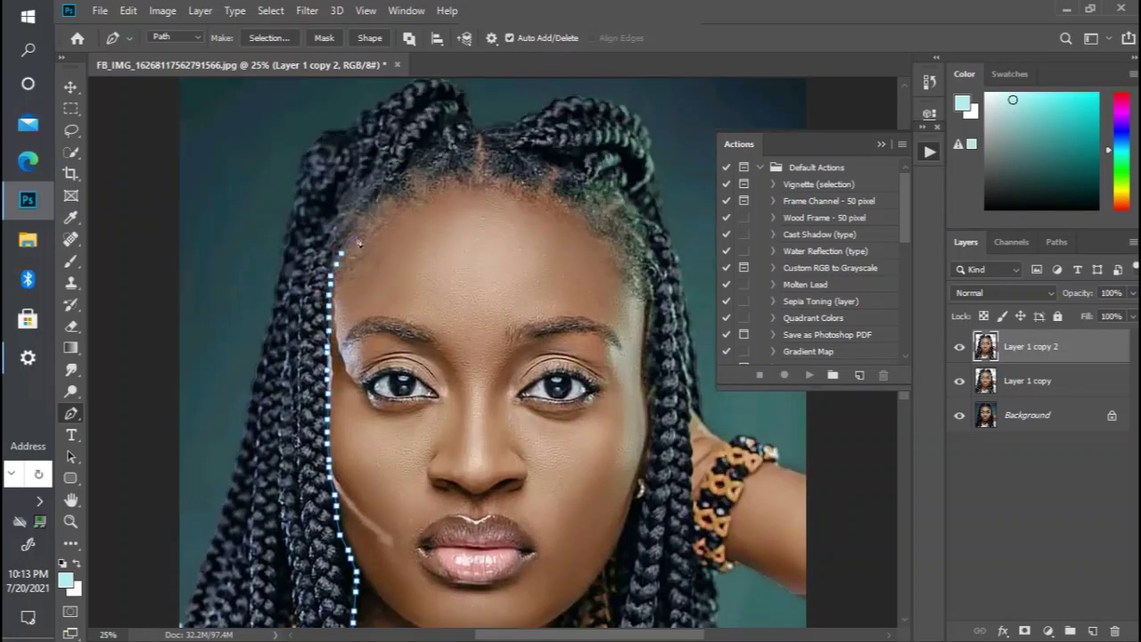
Step: Trace the path along the forehead hairline and around to the temple on the opposite side
click(403, 202)
click(436, 186)
click(475, 183)
click(516, 191)
click(539, 195)
click(580, 218)
click(633, 286)
click(648, 306)
click(652, 326)
click(648, 344)
click(646, 365)
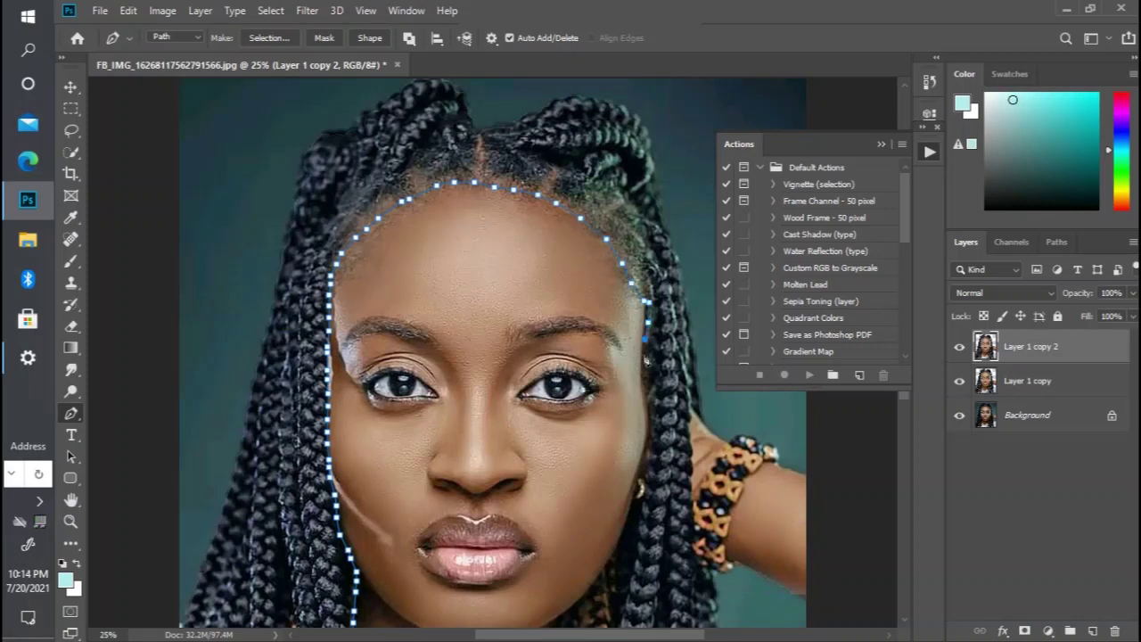
Step: Continue the path down the right-hand side of the face, past the earring and along the jaw
click(645, 392)
click(651, 436)
click(650, 468)
click(649, 489)
click(644, 495)
click(636, 502)
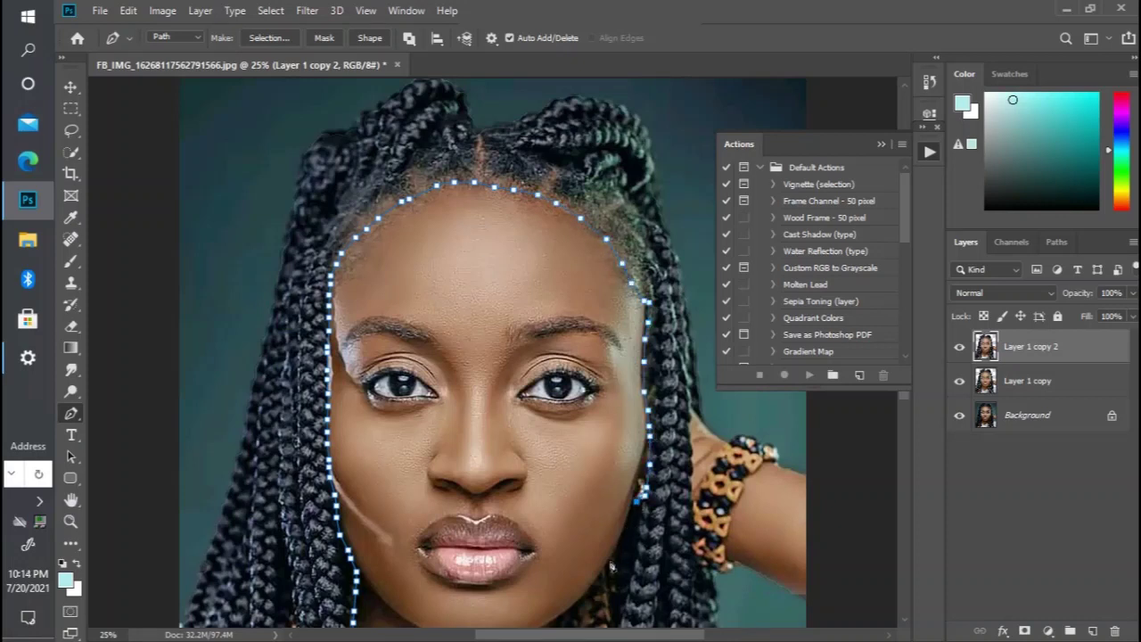
click(612, 562)
key(ctrl+z)
click(628, 509)
drag(585, 595, 565, 622)
Step: Trace the inner edge of the right-hand braids down the neck and shirt to just beyond the photo's lower edge
drag(906, 398, 892, 495)
click(560, 475)
click(559, 501)
click(558, 522)
click(551, 556)
click(551, 576)
click(549, 595)
click(549, 376)
click(553, 433)
click(559, 453)
click(567, 487)
click(668, 517)
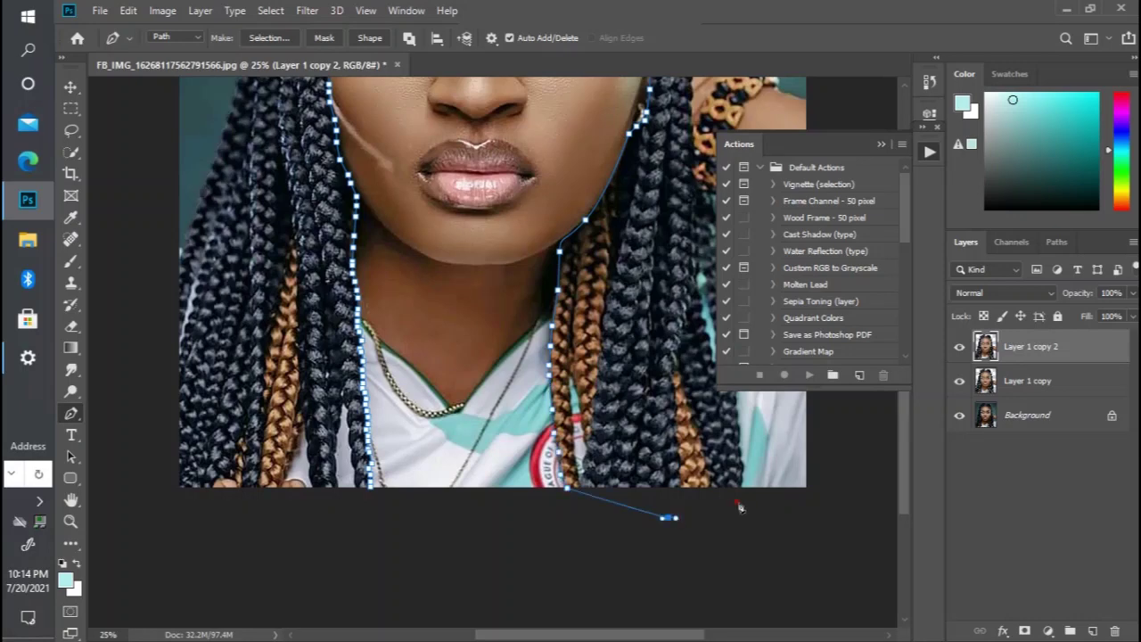
Step: Trace the path up the outer edge of the right-hand braids, past the shoulder and bracelet to the raised hand
click(737, 500)
click(742, 483)
click(742, 460)
click(740, 425)
click(737, 511)
drag(903, 464, 904, 405)
click(738, 487)
click(734, 457)
click(730, 435)
click(726, 406)
click(723, 533)
click(722, 513)
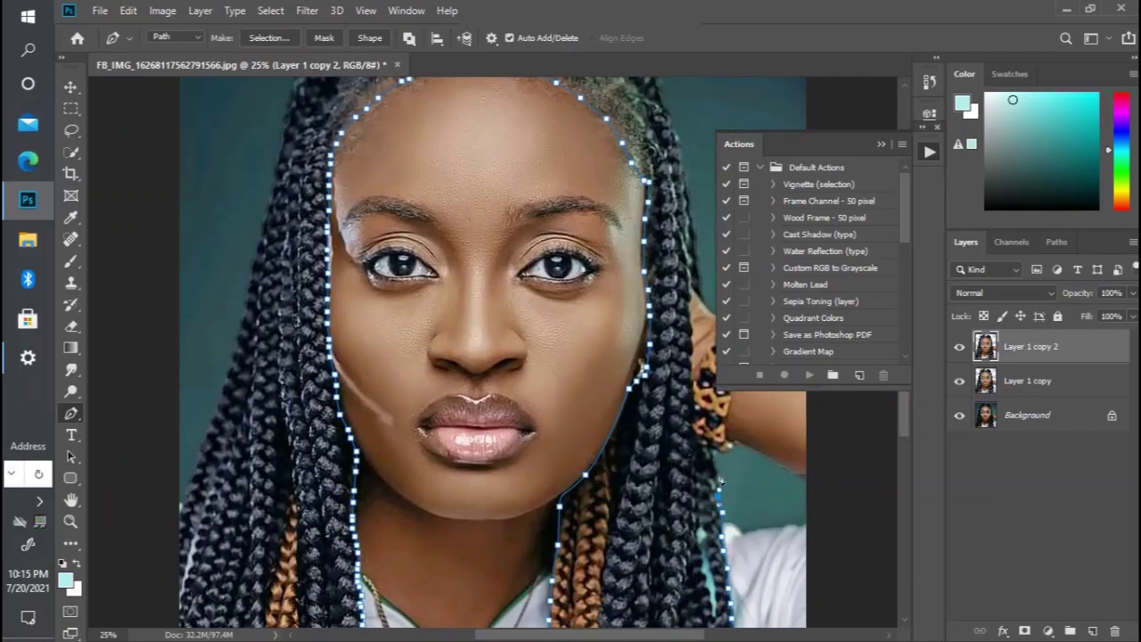
click(716, 467)
click(716, 454)
click(702, 447)
click(692, 433)
click(691, 422)
click(692, 400)
click(691, 358)
click(691, 328)
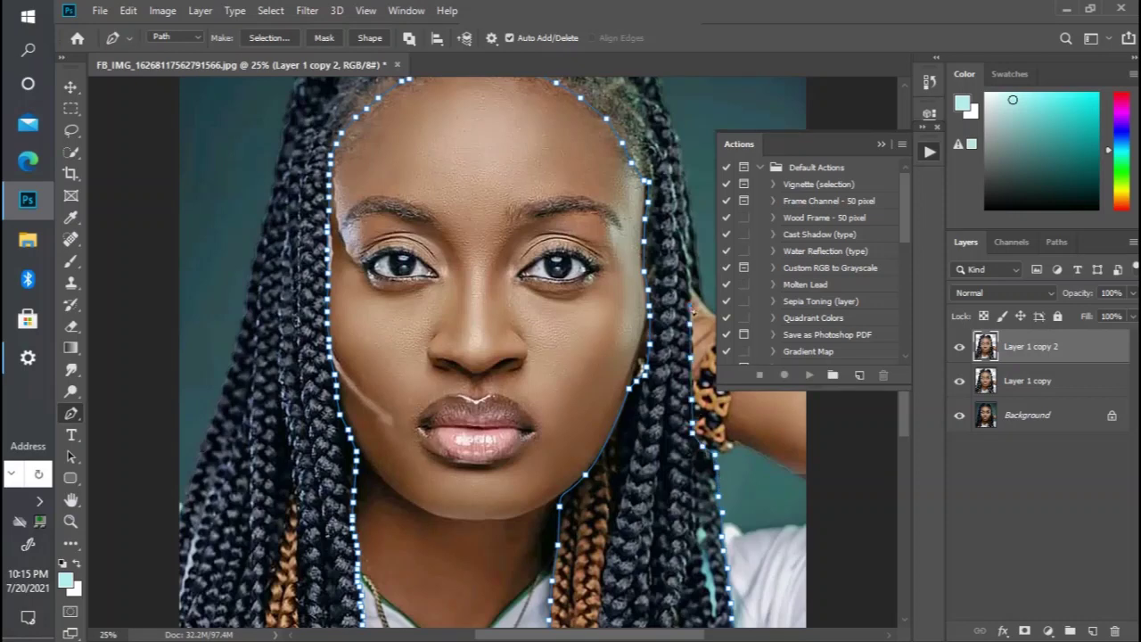
click(691, 283)
click(699, 296)
Step: Carry the path loosely around the outside of the head and left-hand braids and close it at its starting point
key(ctrl+minus)
click(668, 242)
click(608, 81)
click(385, 77)
click(307, 136)
click(264, 293)
click(243, 593)
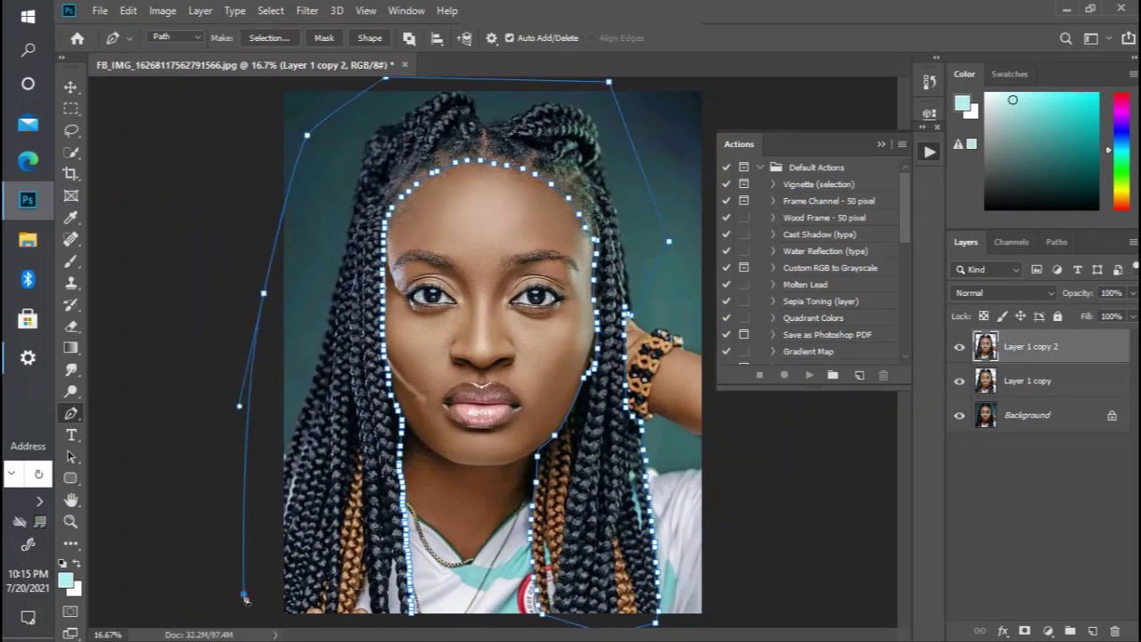
click(282, 615)
click(331, 622)
click(413, 615)
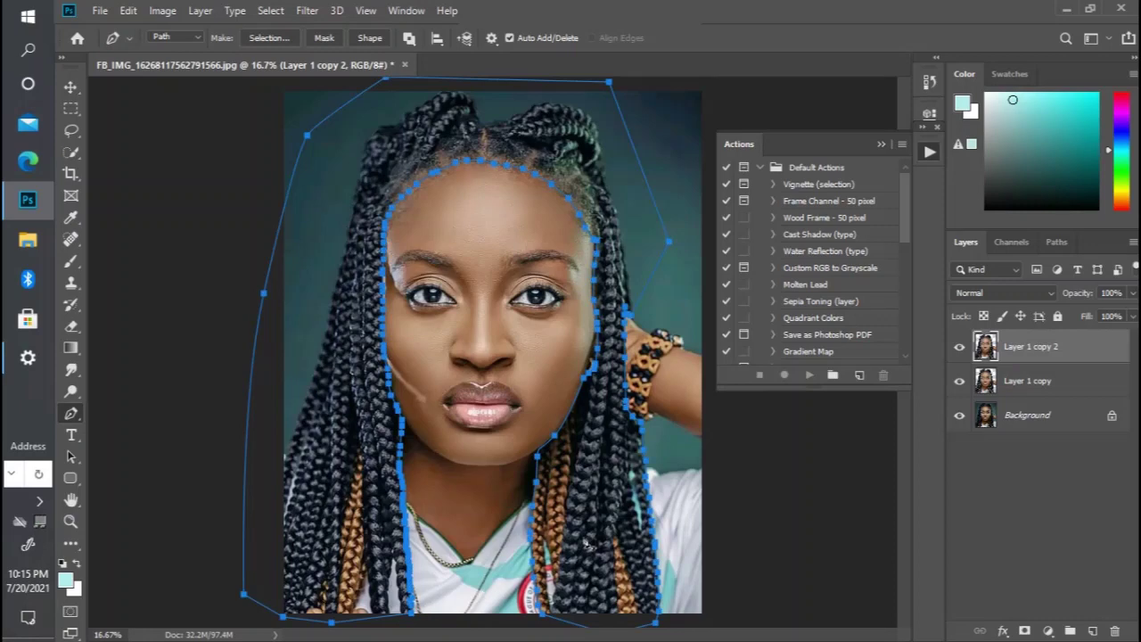
Step: Convert the hair path to a new anti-aliased selection with a 0-pixel feather and copy it to a new layer
key(ctrl+plus)
key(ctrl+minus)
click(270, 38)
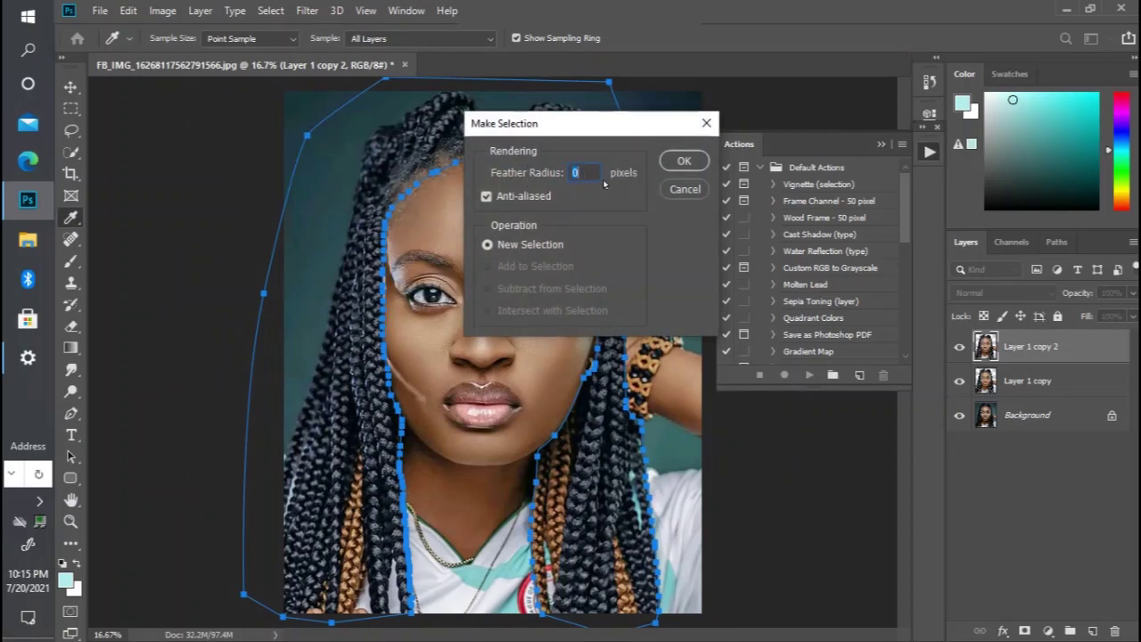
click(681, 162)
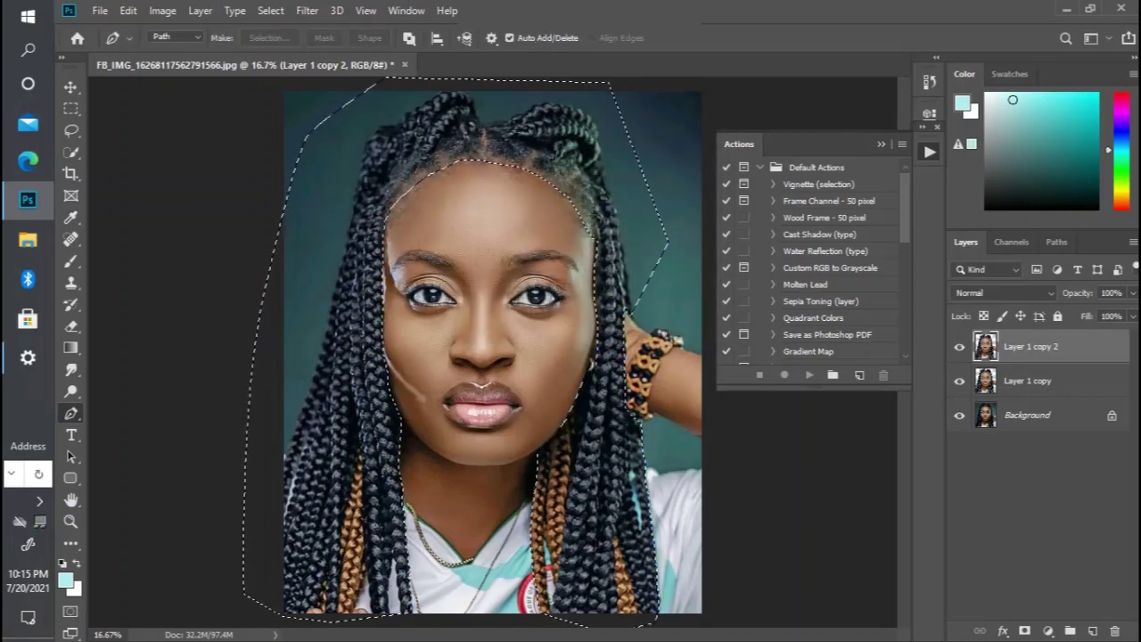
key(ctrl+j)
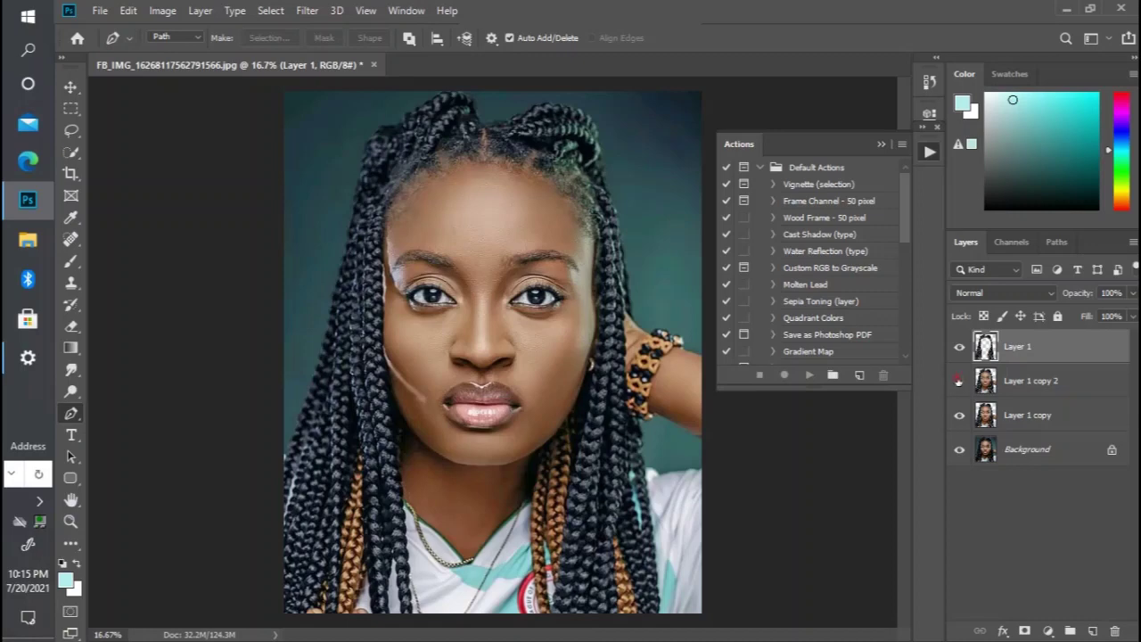
Step: Isolate the hair cutout by hiding Layer 1 copy 2, Layer 1 copy and Background, and collapse the Actions list
drag(958, 381, 959, 424)
key(ctrl+minus)
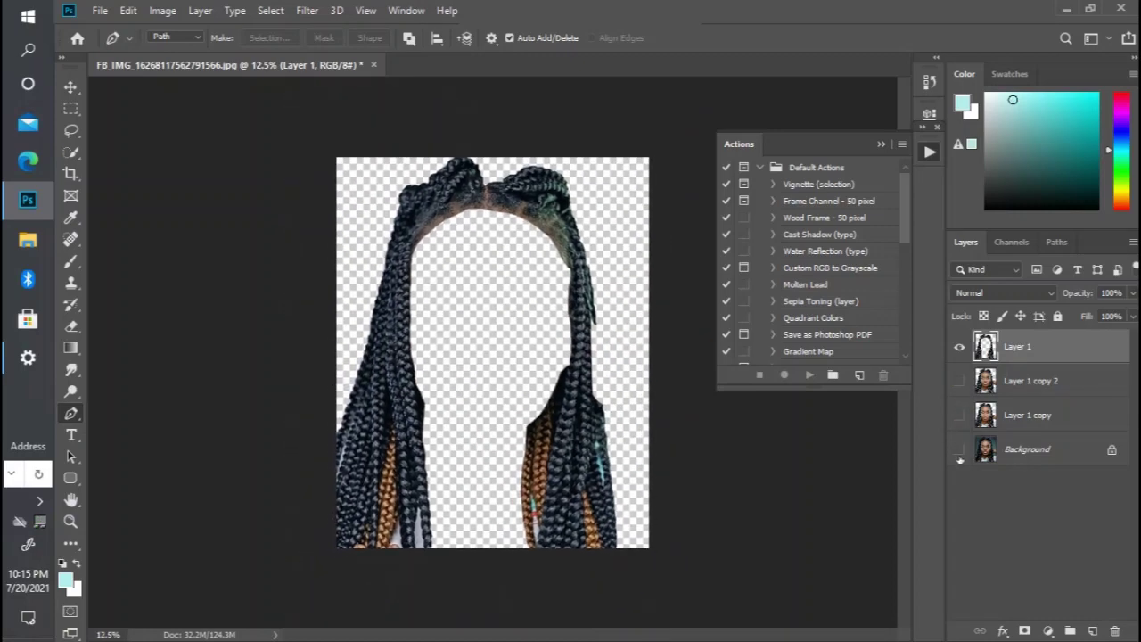
key(ctrl+minus)
key(ctrl+plus)
key(ctrl+plus)
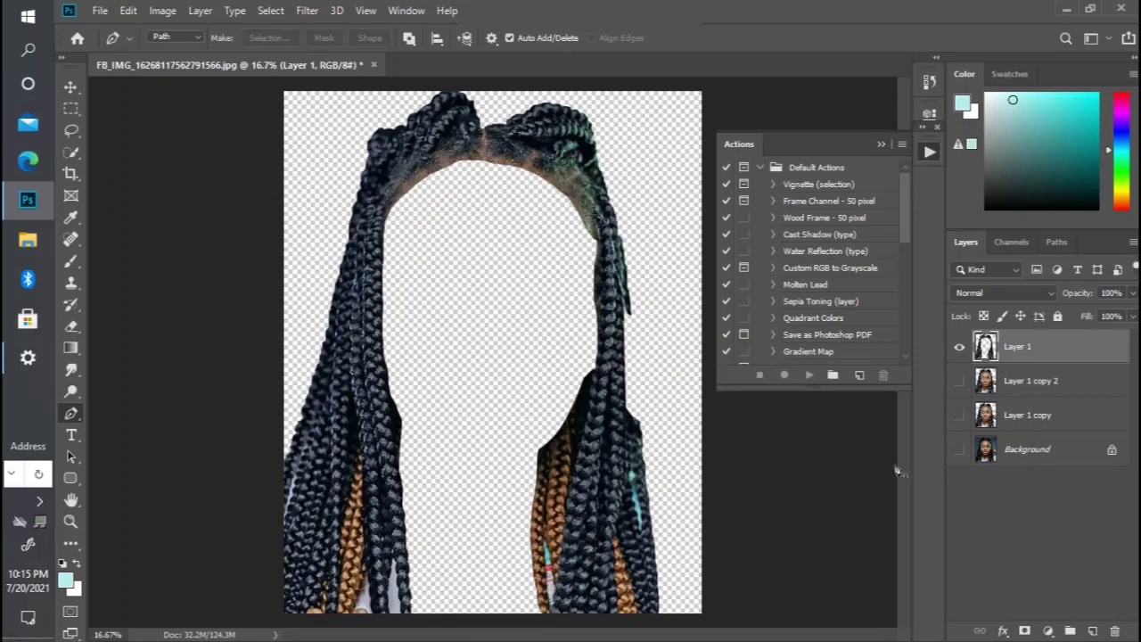
key(ctrl+plus)
key(ctrl+plus)
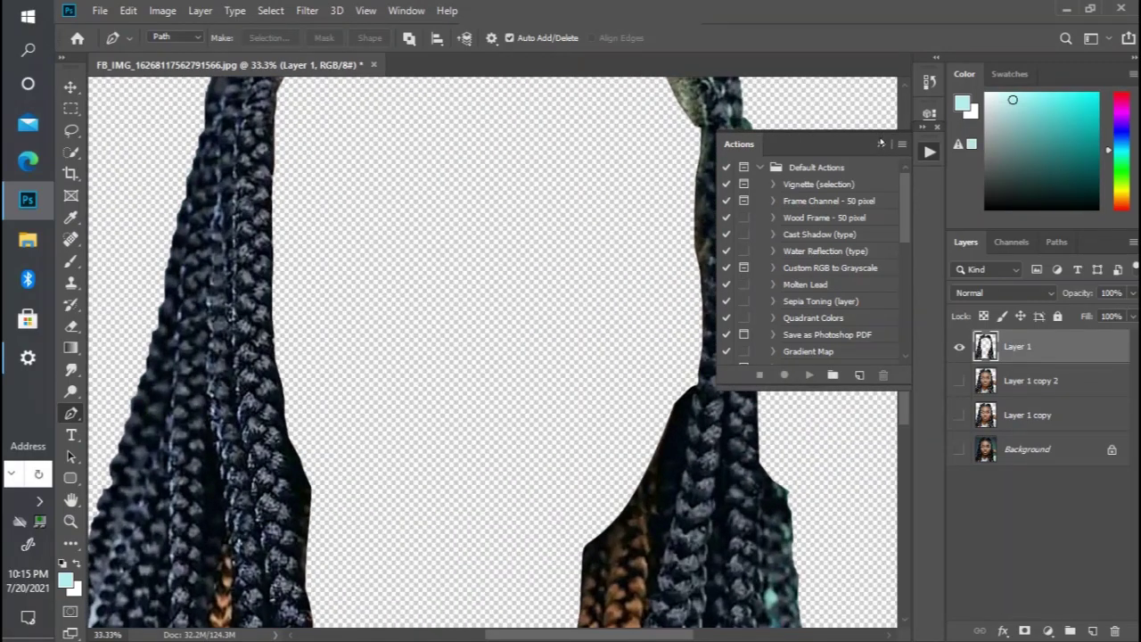
click(881, 144)
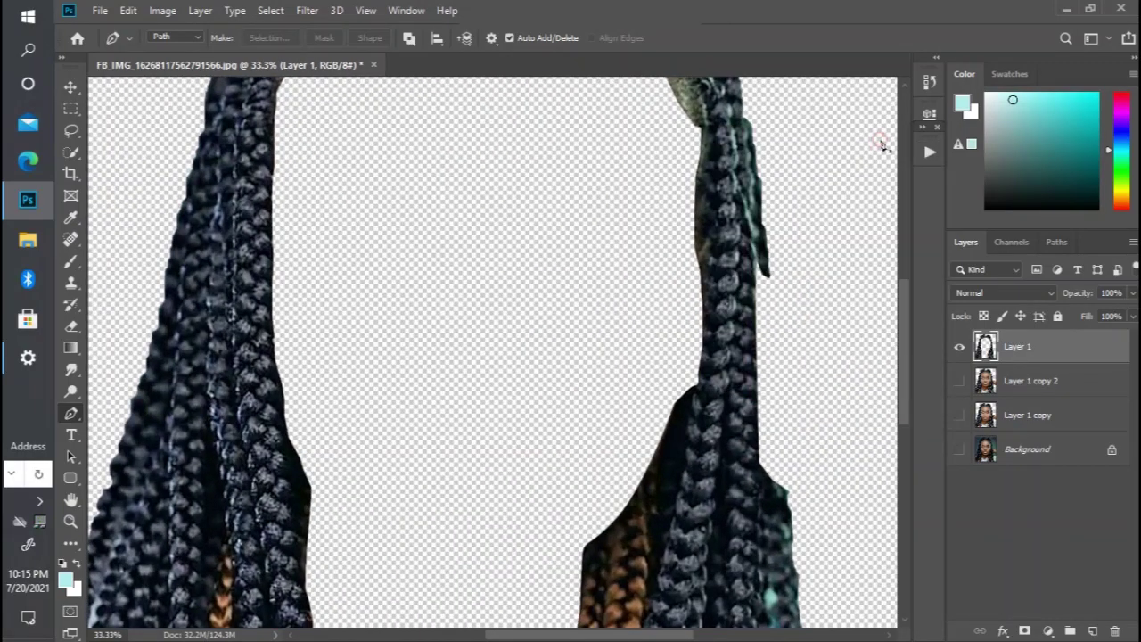
Step: Select the shirt patch and the teal sliver showing through the right-hand braids with the Polygonal Lasso, adding each to the selection
scroll(890, 400, down, 5)
scroll(891, 400, down, 5)
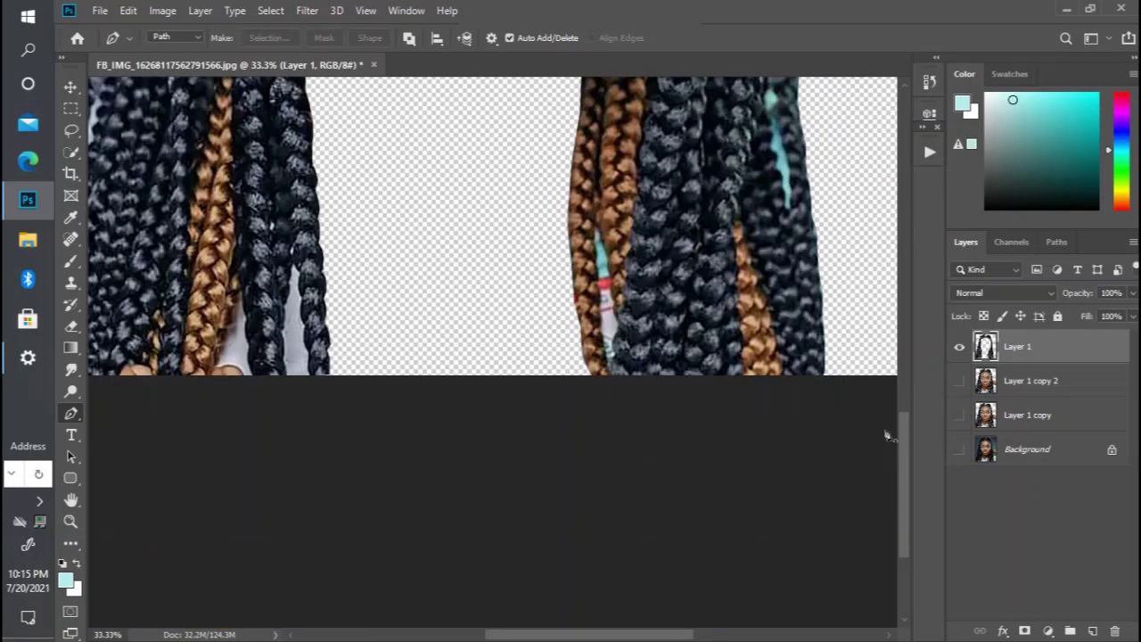
click(72, 131)
click(130, 146)
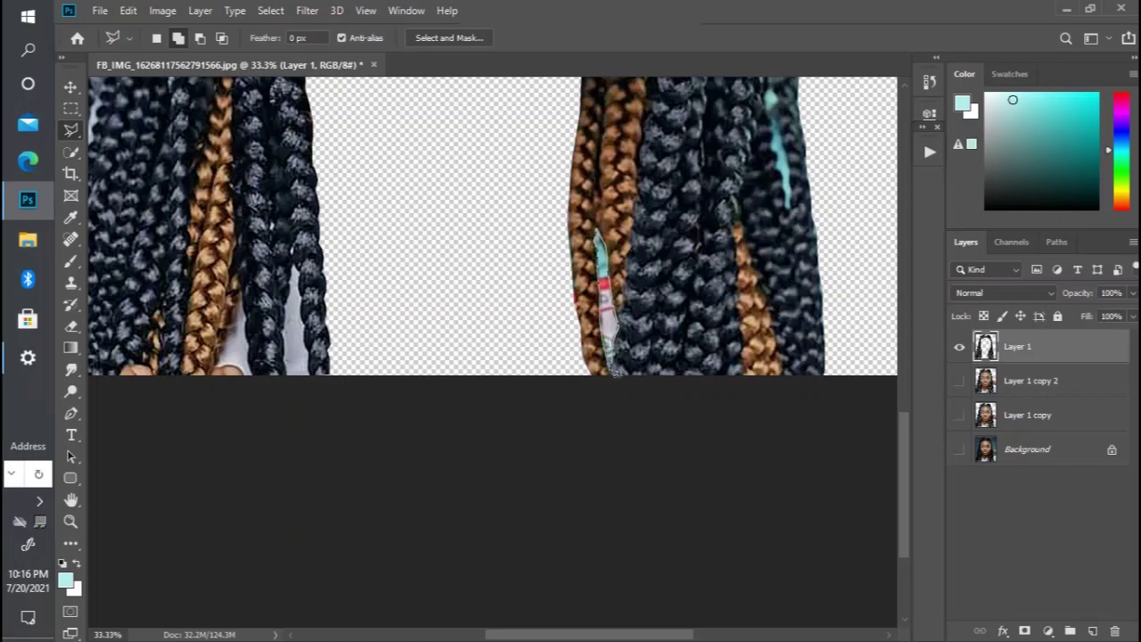
click(613, 373)
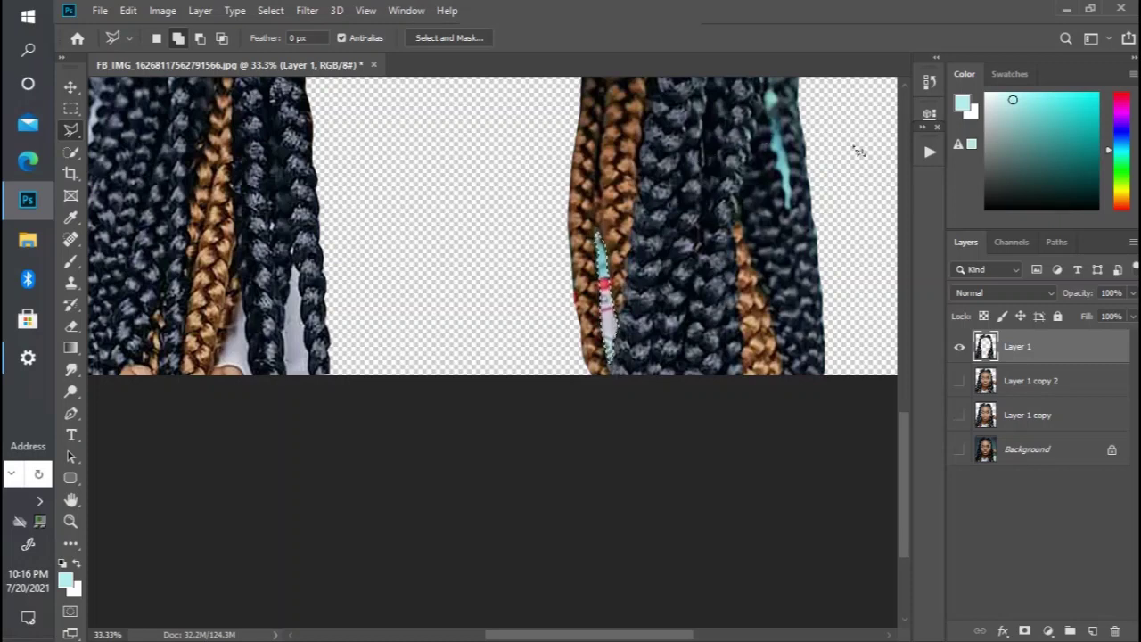
scroll(904, 410, up, 3)
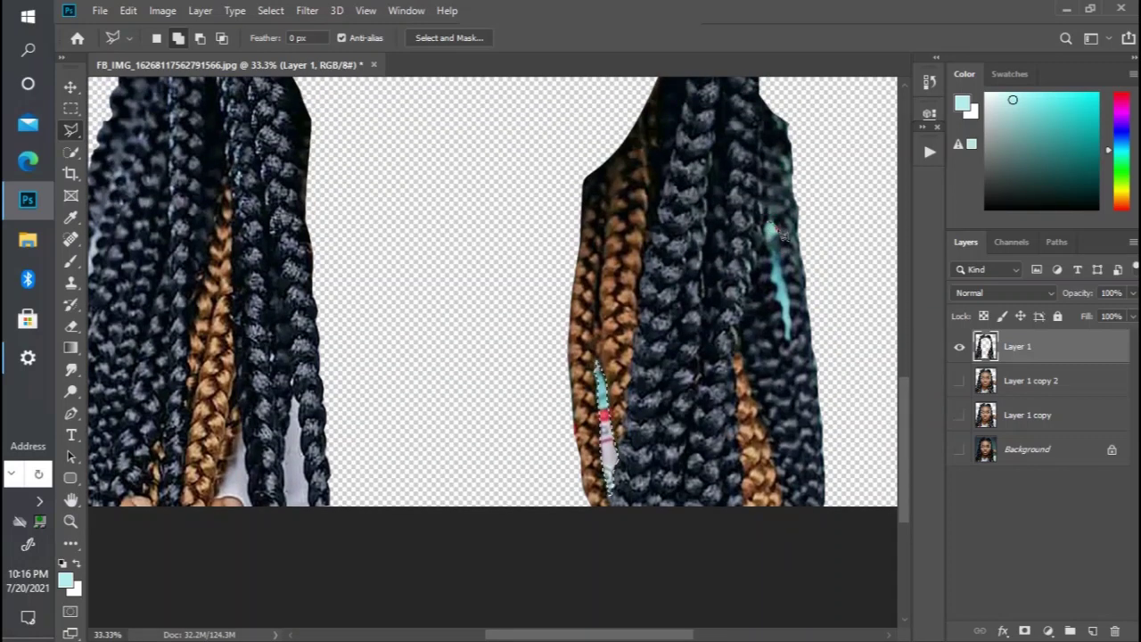
click(780, 267)
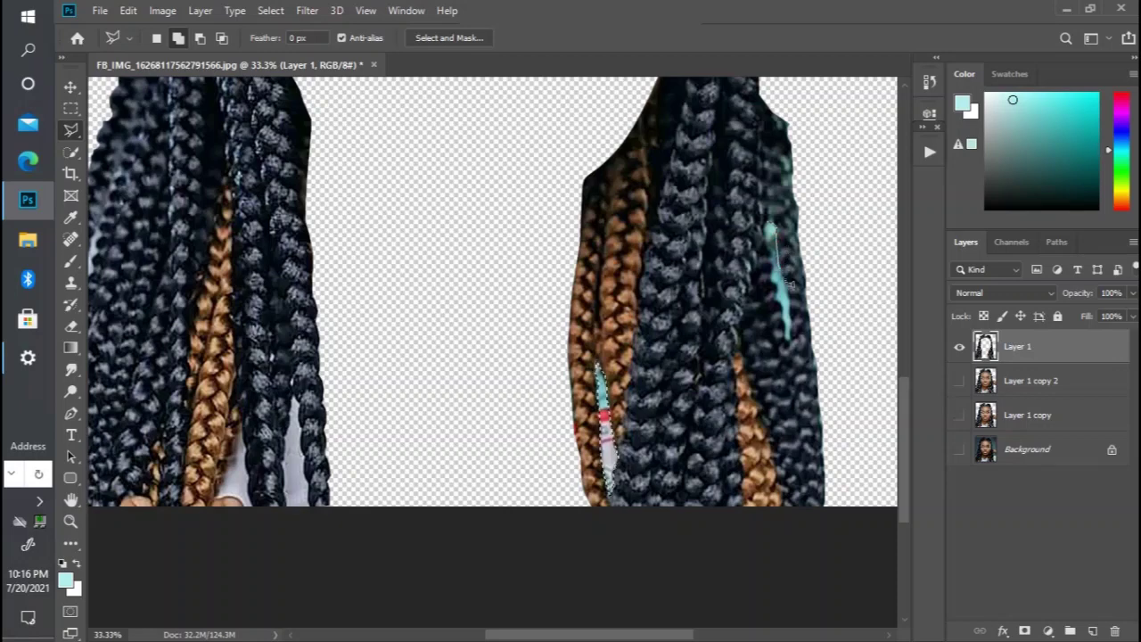
click(788, 341)
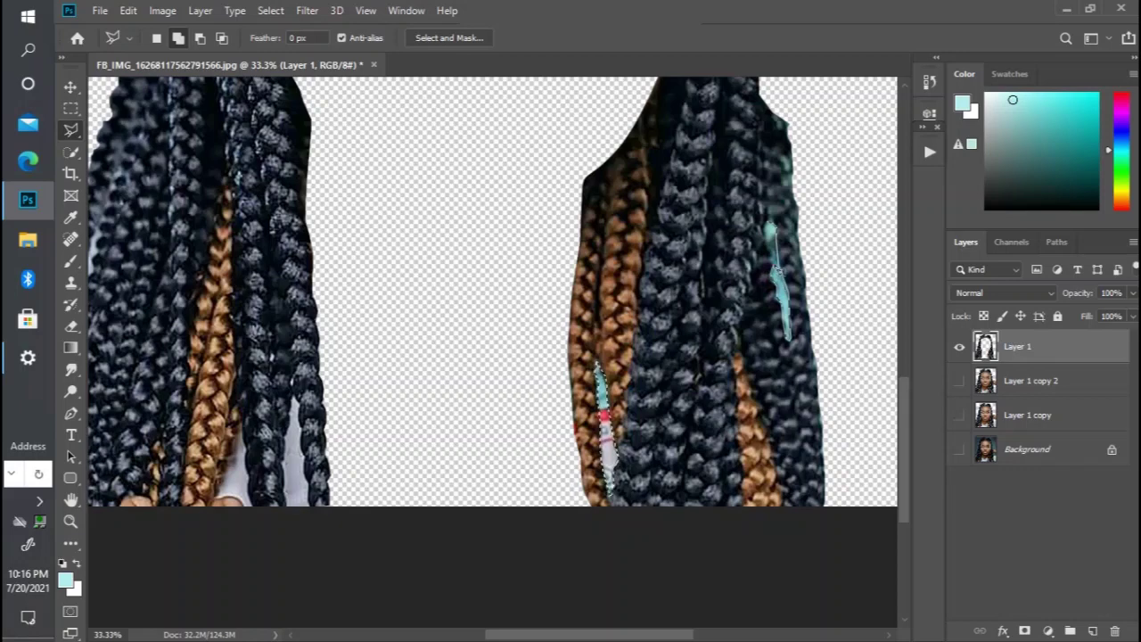
click(766, 229)
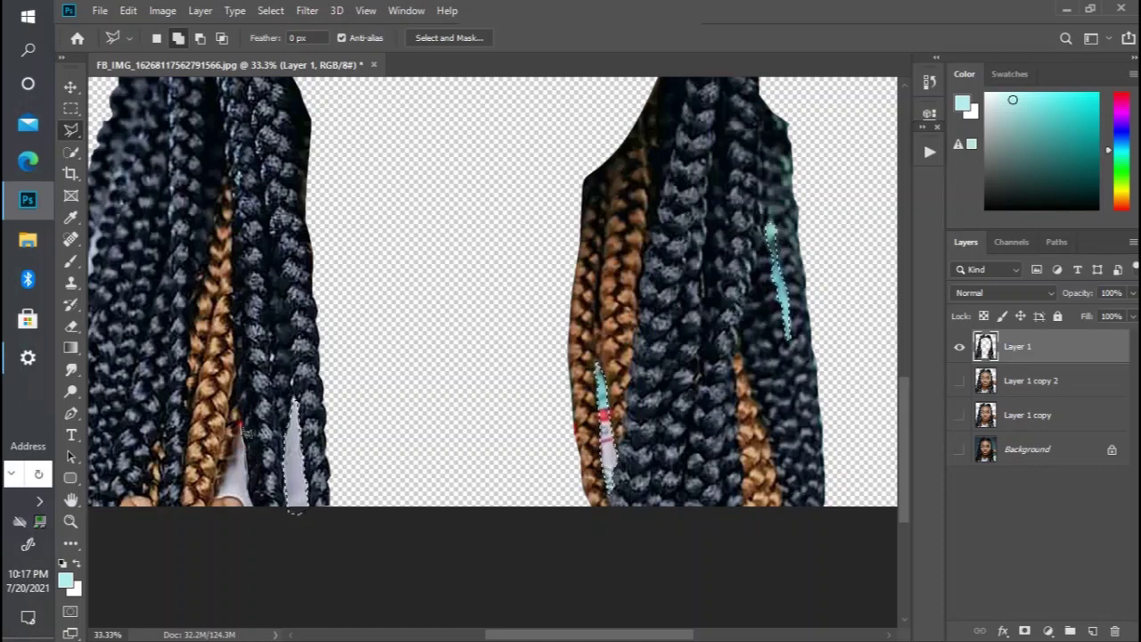
Step: Add the white shirt gaps between the left-hand braids to the selection and delete all selected patches from the hair layer
click(207, 514)
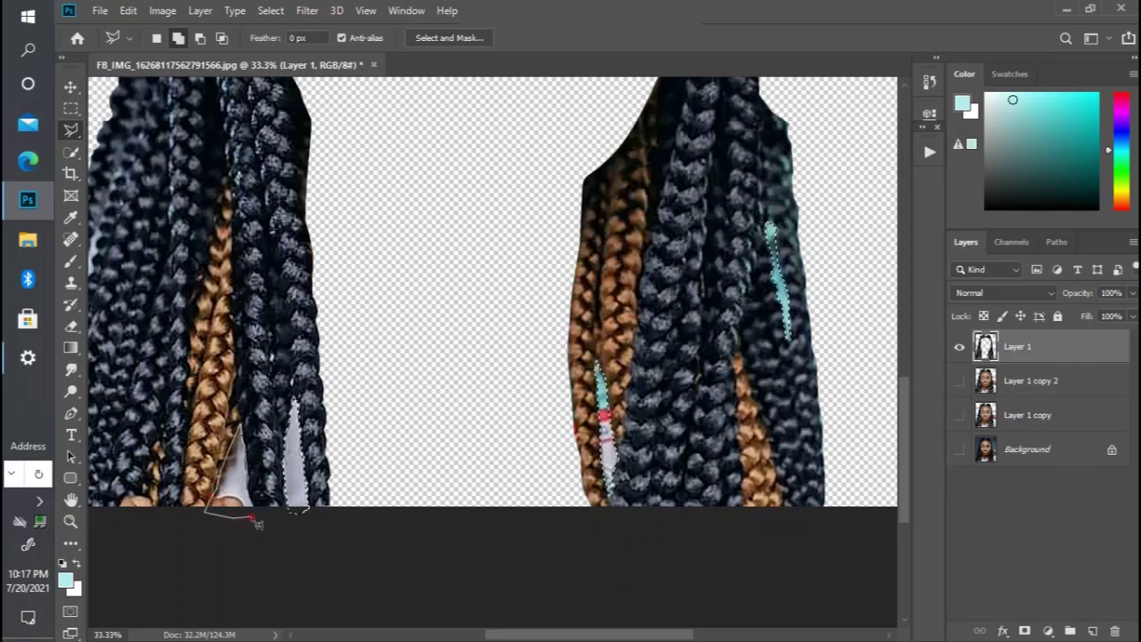
double_click(256, 523)
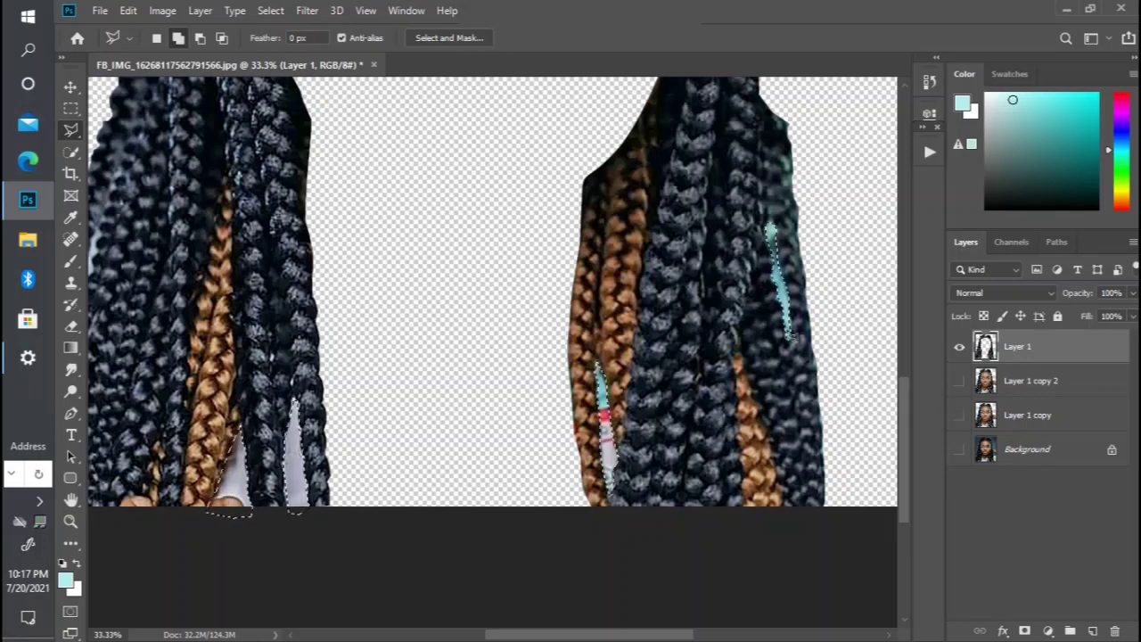
key(Delete)
key(ctrl+minus)
key(ctrl+minus)
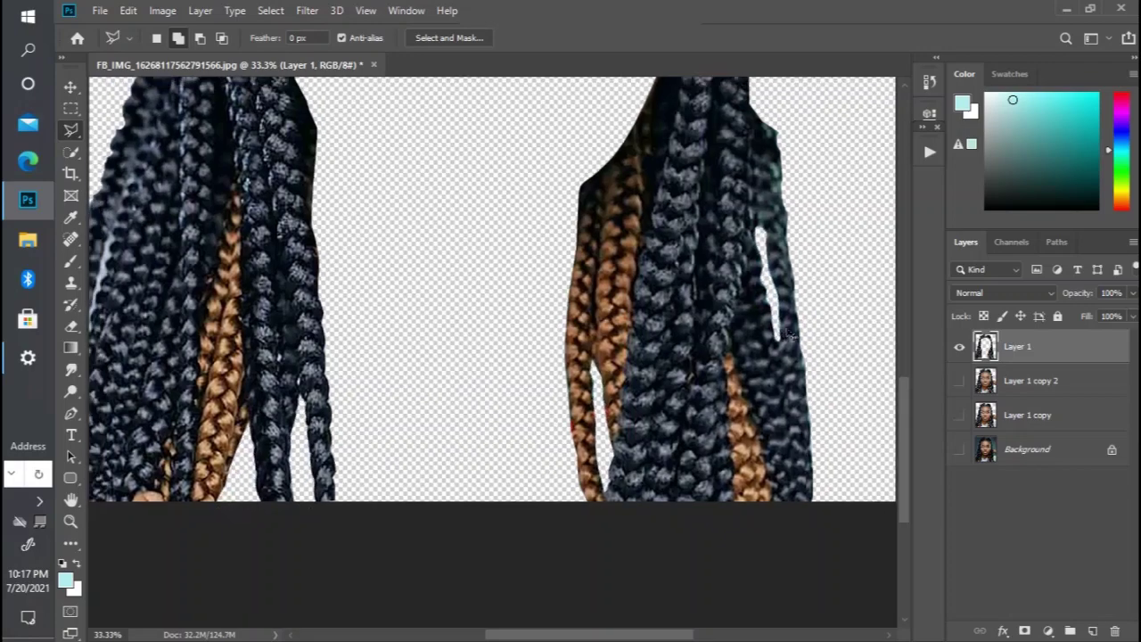
key(ctrl+minus)
key(ctrl+plus)
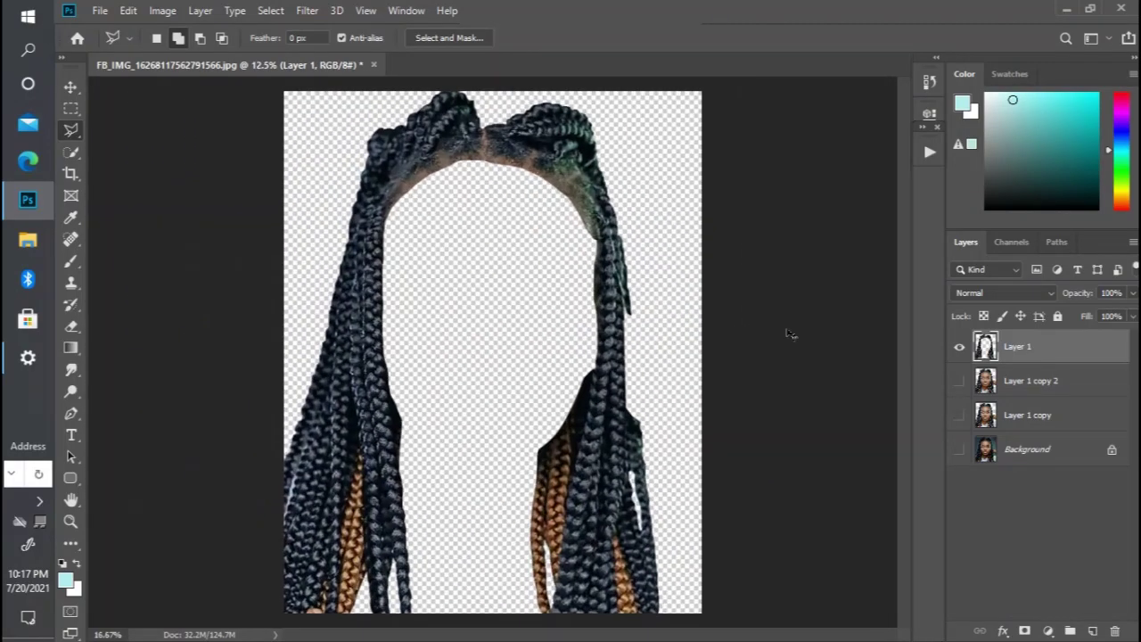
key(ctrl+minus)
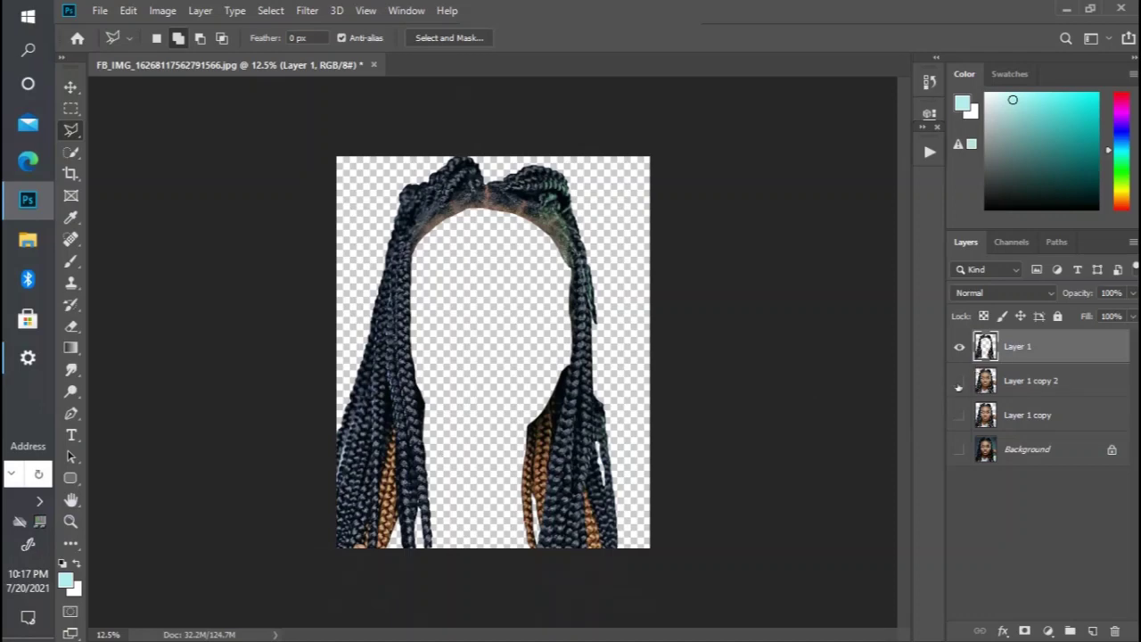
Step: Show Layer 1 copy 2 again and outline the left-hand eyebrow with the Polygonal Lasso
click(959, 381)
key(ctrl+plus)
key(ctrl+plus)
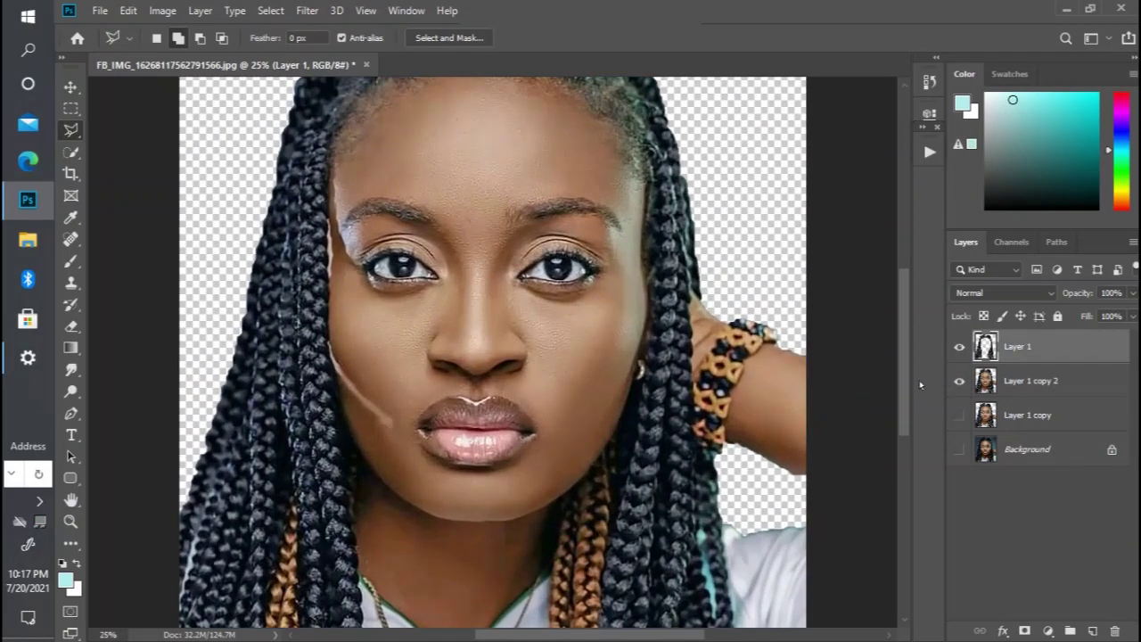
drag(902, 375, 913, 343)
key(ctrl+plus)
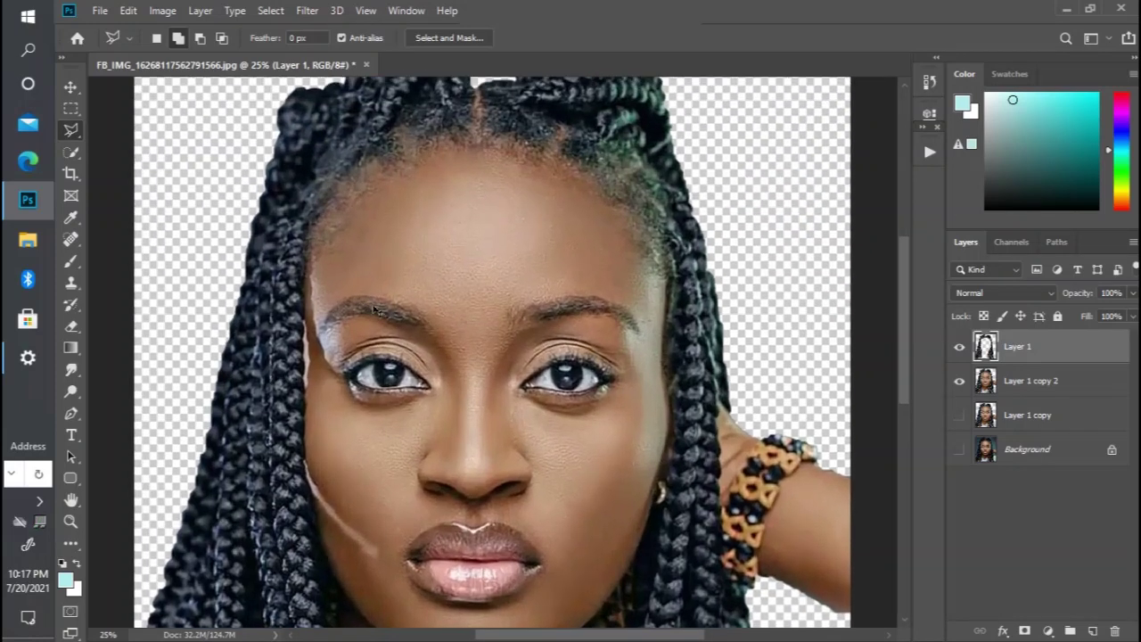
key(ctrl+plus)
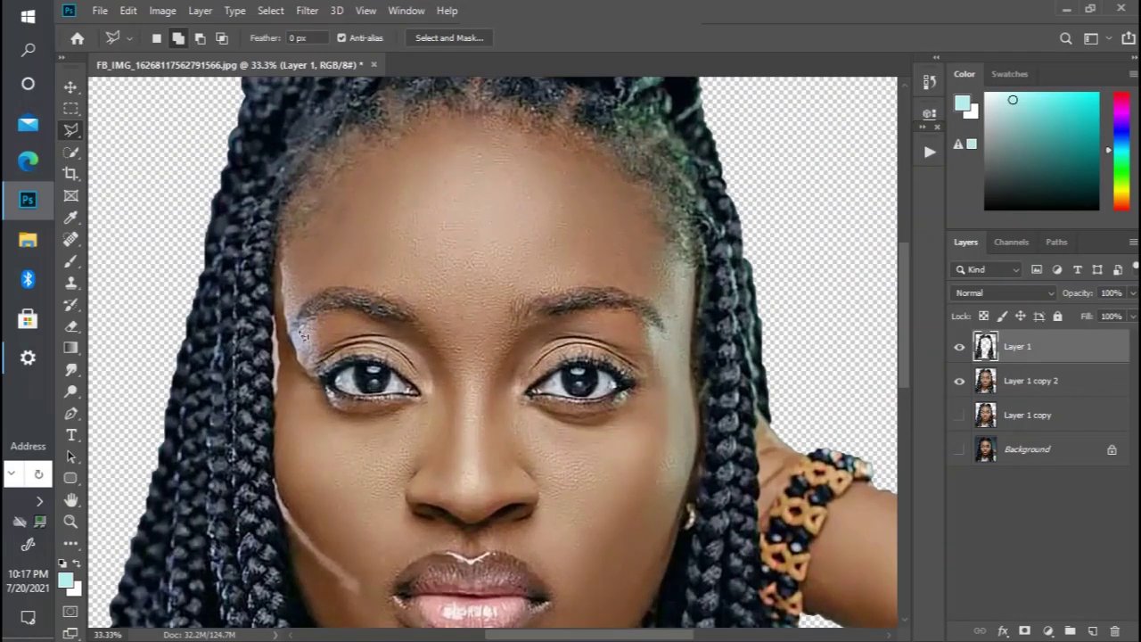
click(325, 309)
click(358, 311)
click(405, 325)
click(414, 313)
click(394, 300)
click(338, 287)
click(314, 289)
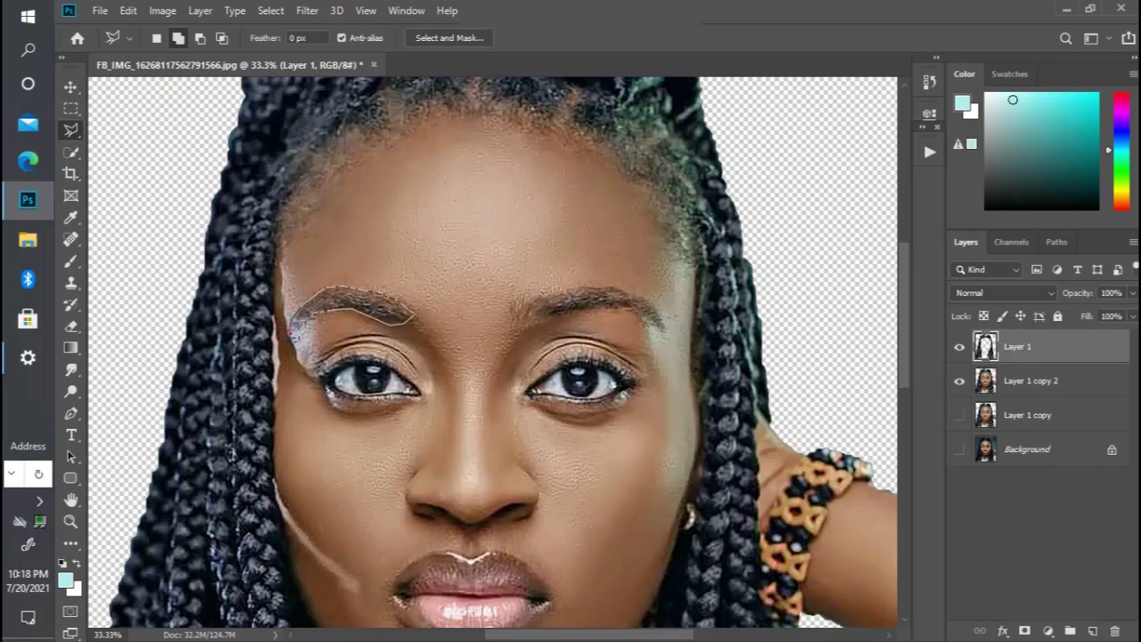
click(294, 319)
Step: Add the right-hand eyebrow to the selection by tracing its lower and upper edges
click(624, 309)
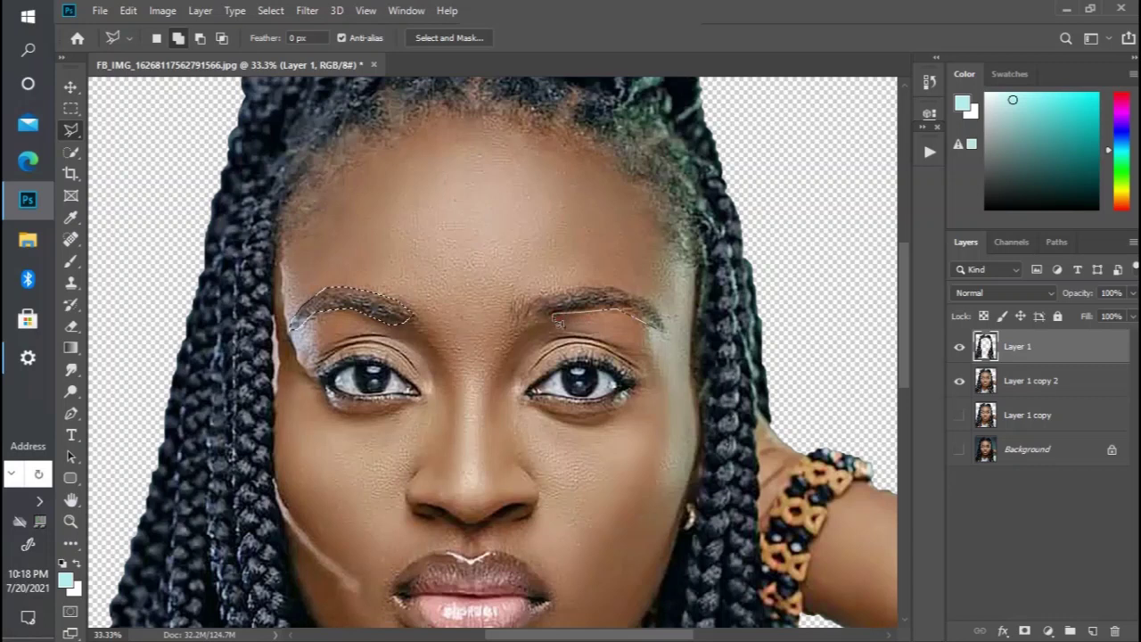
click(509, 322)
click(516, 294)
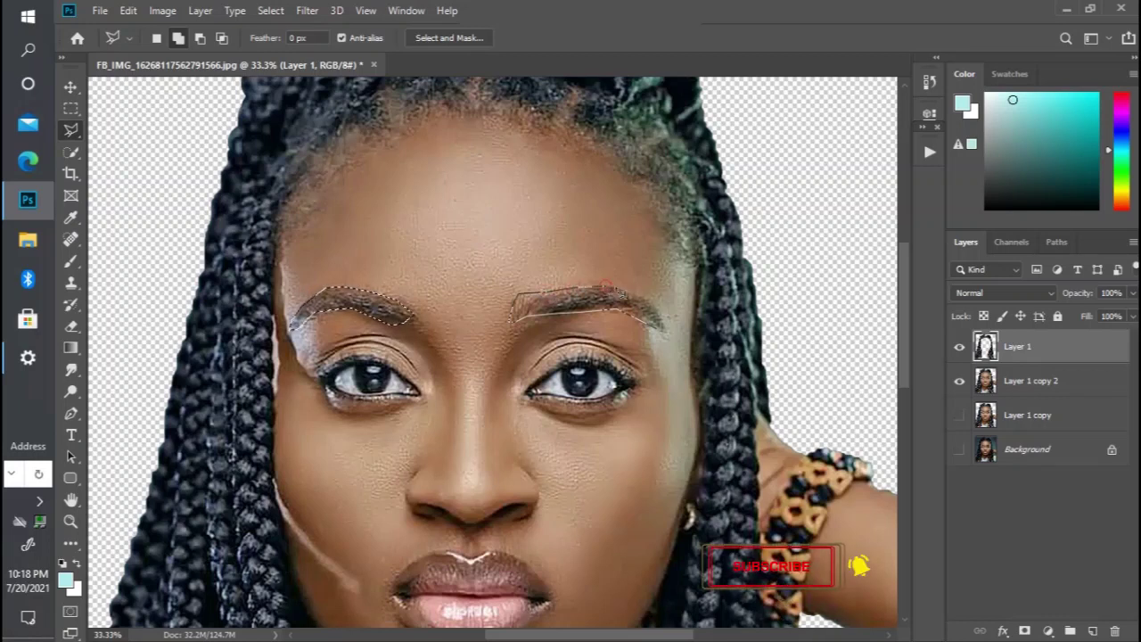
click(627, 291)
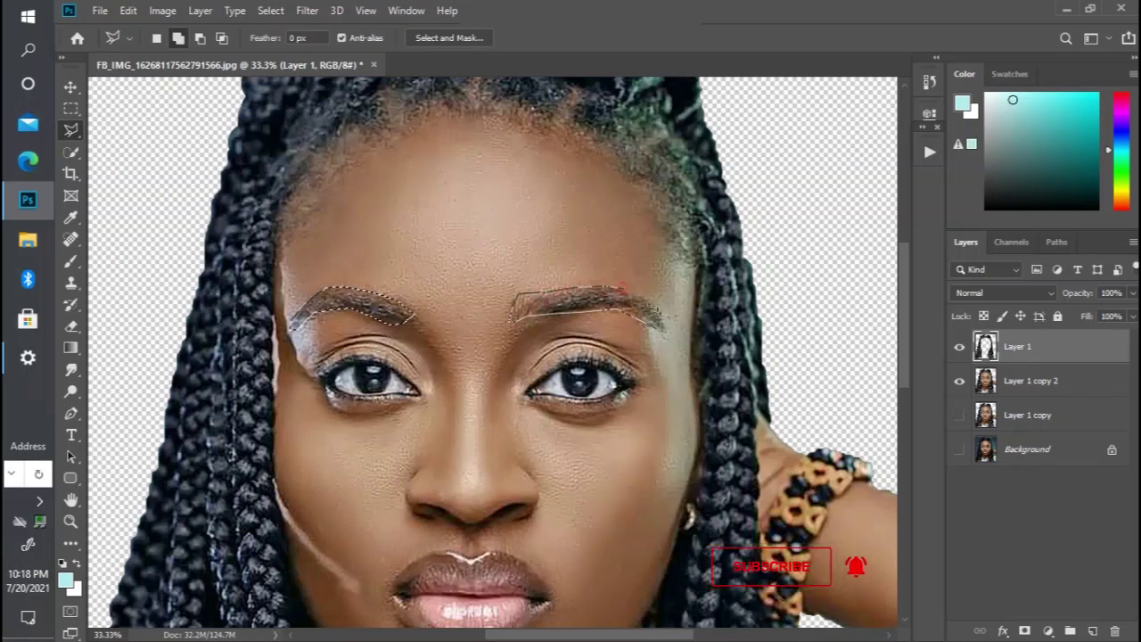
double_click(667, 332)
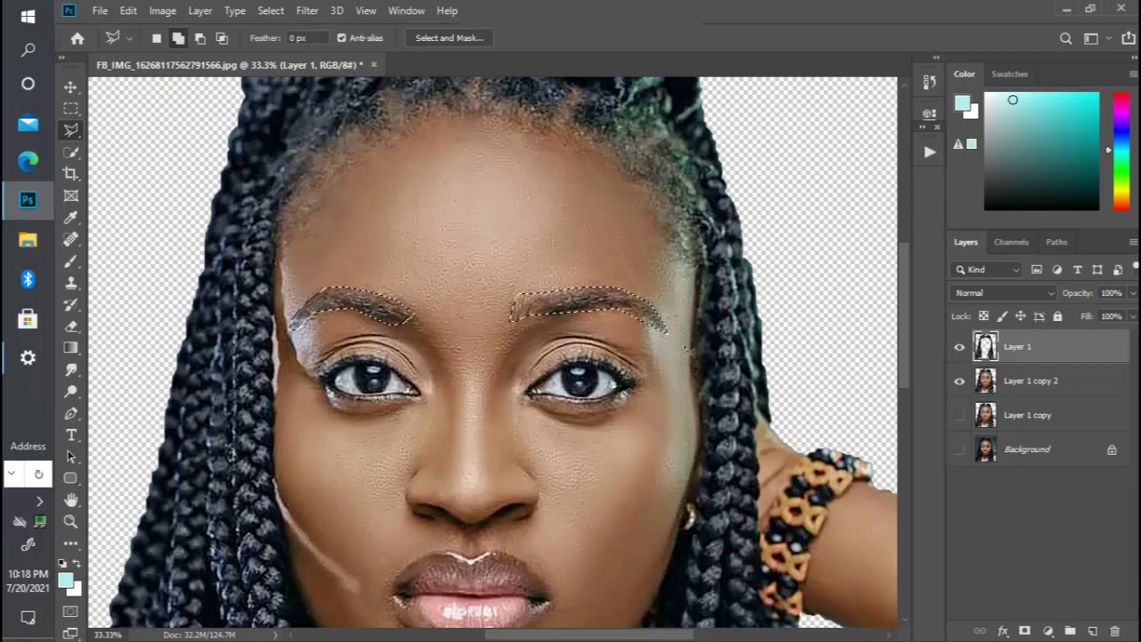
Step: Copy the selected eyebrows from Layer 1 copy 2 to a new layer and name it "eye lash"
click(1034, 383)
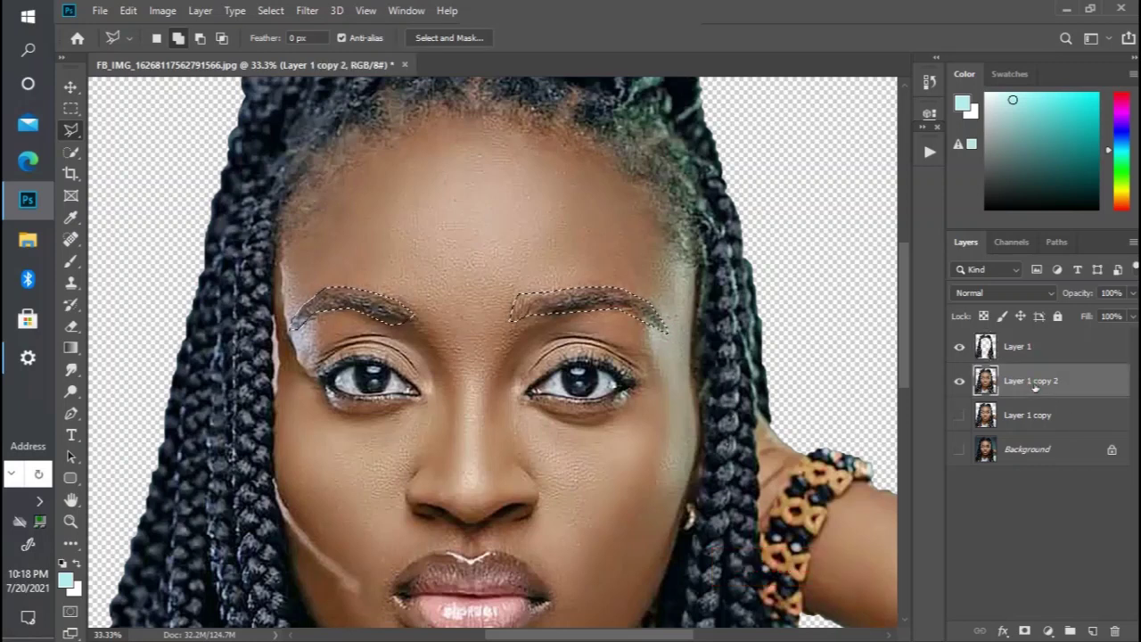
key(ctrl+j)
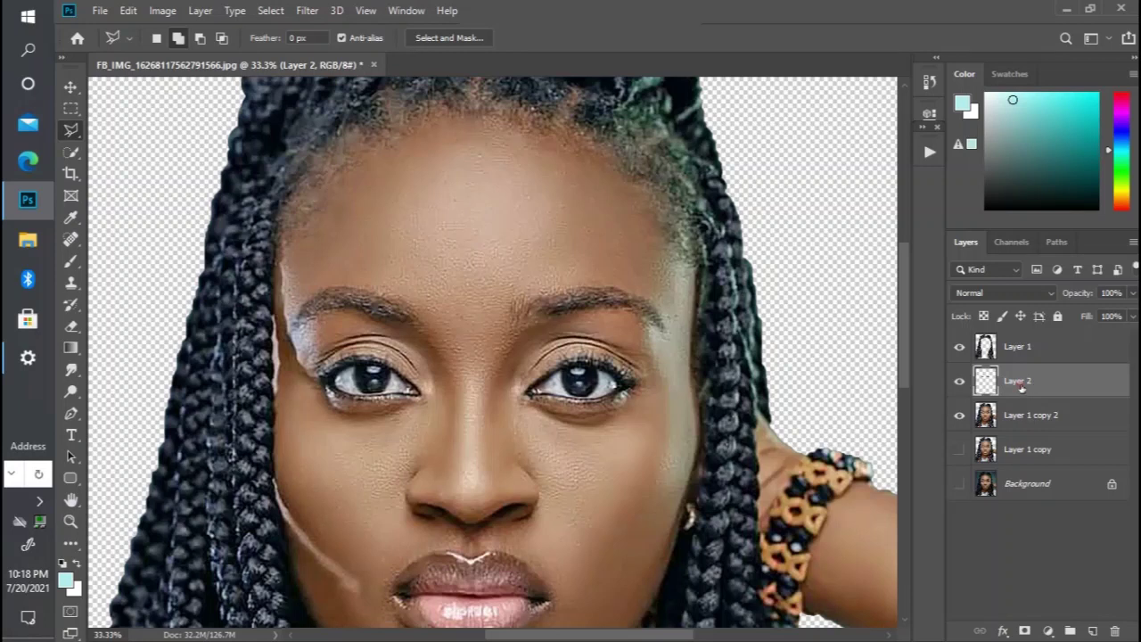
double_click(1017, 380)
text(eye lash)
key(Return)
Step: Rename the hair cutout layer from Layer 1 to "hair"
double_click(1013, 353)
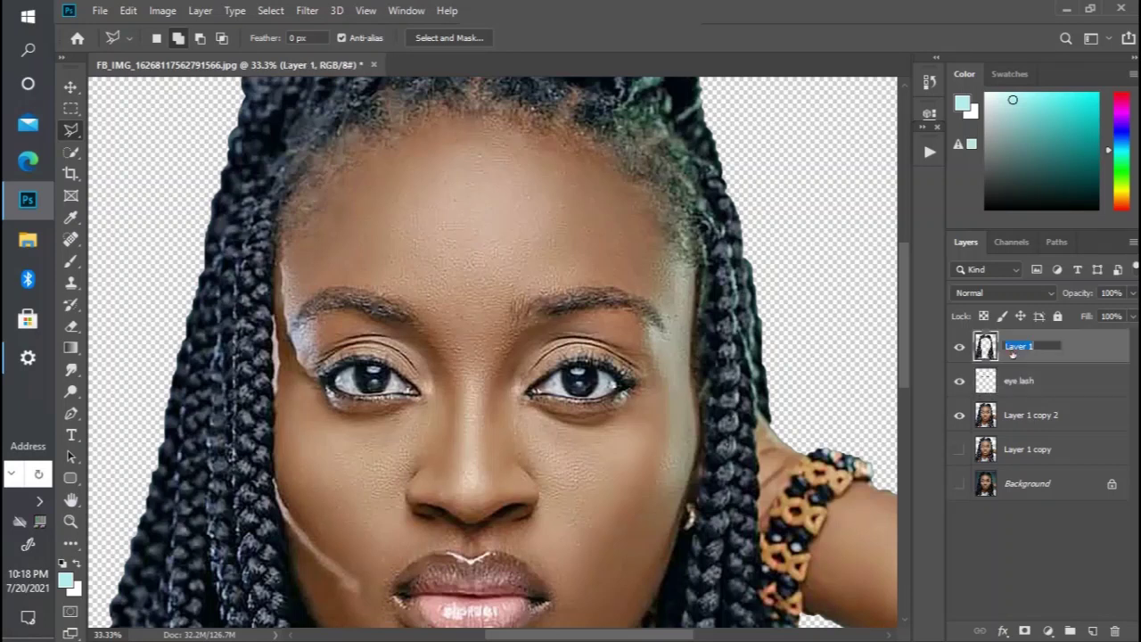
text(hair)
key(Return)
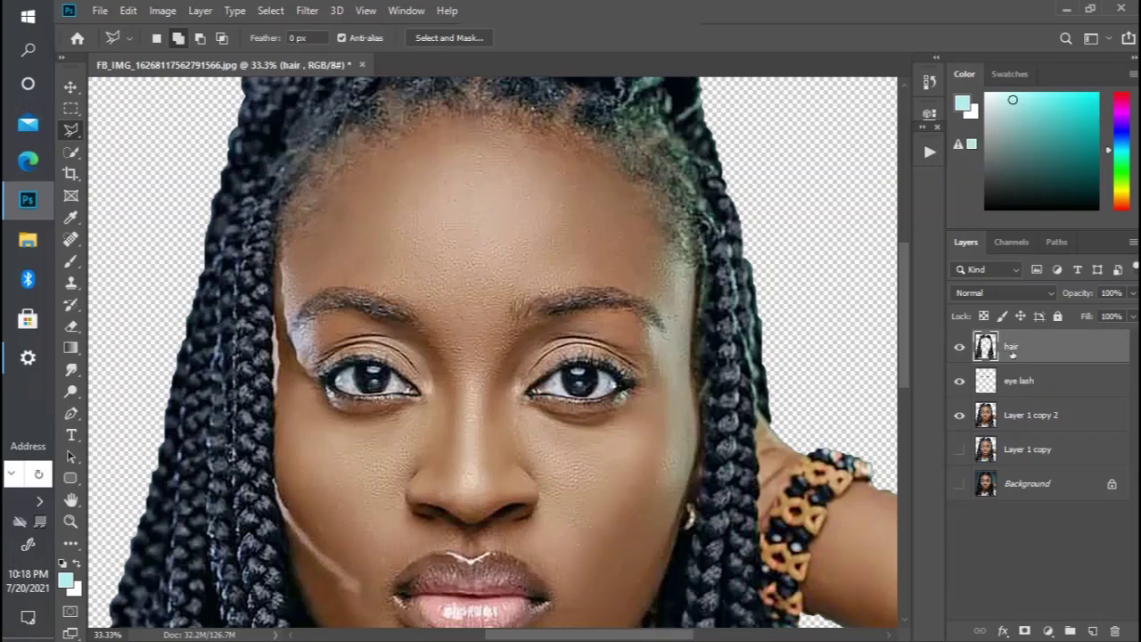
key(ctrl+minus)
key(ctrl+minus)
key(ctrl+plus)
key(ctrl+minus)
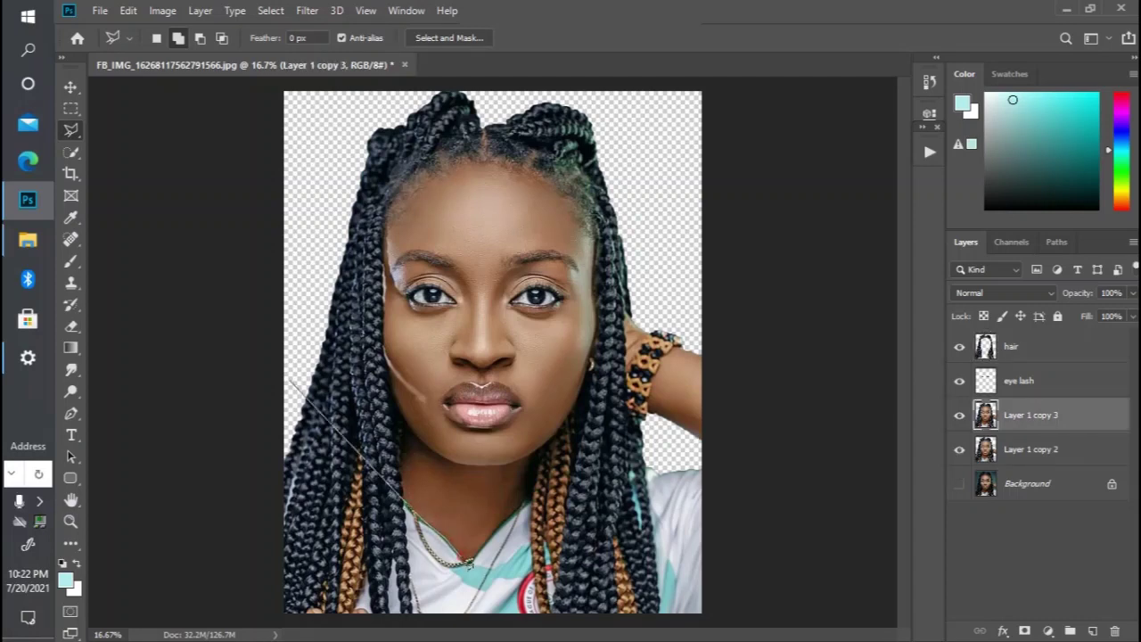
Step: Outline the shirt area with the Polygonal Lasso along the neckline and right-hand shoulder, closing the selection loosely outside the photo's lower edge
click(479, 562)
click(535, 495)
click(655, 438)
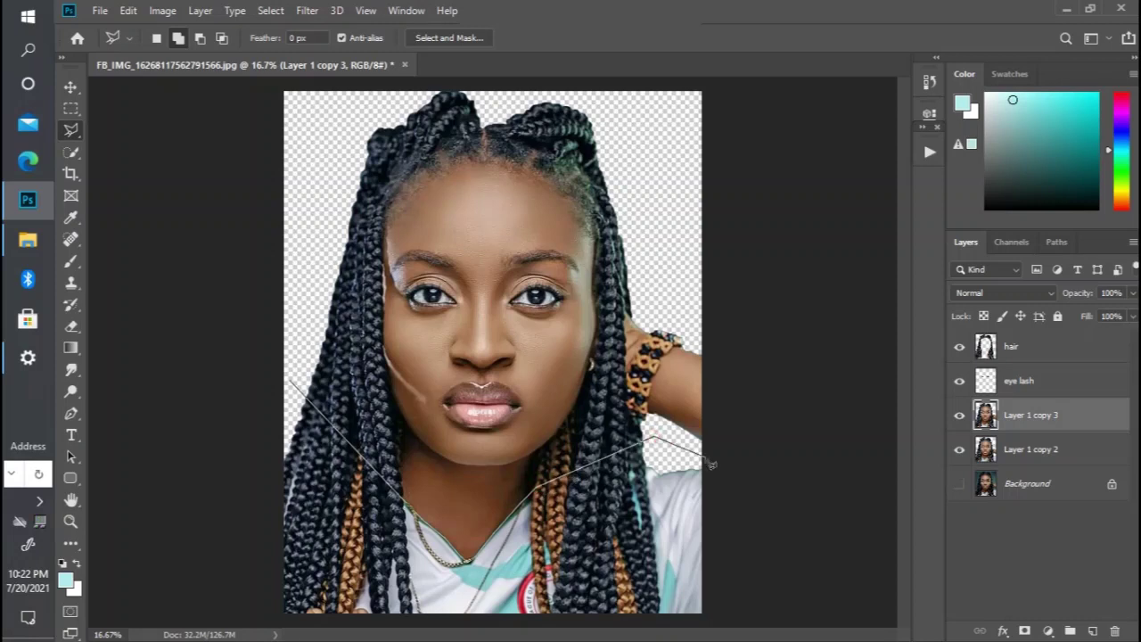
click(721, 468)
click(778, 540)
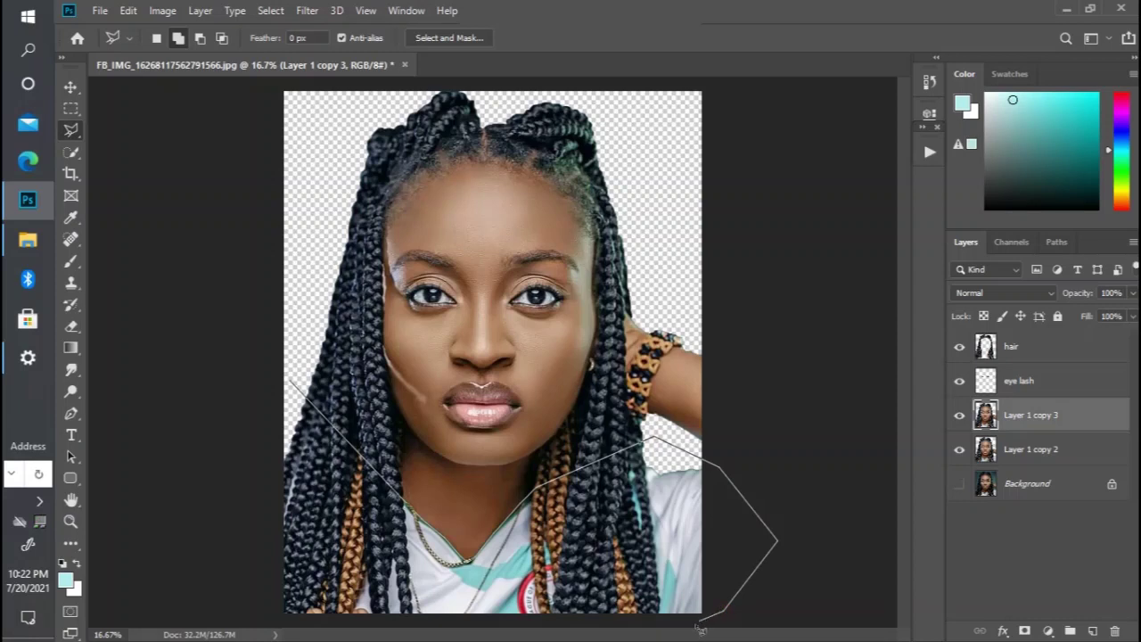
click(698, 622)
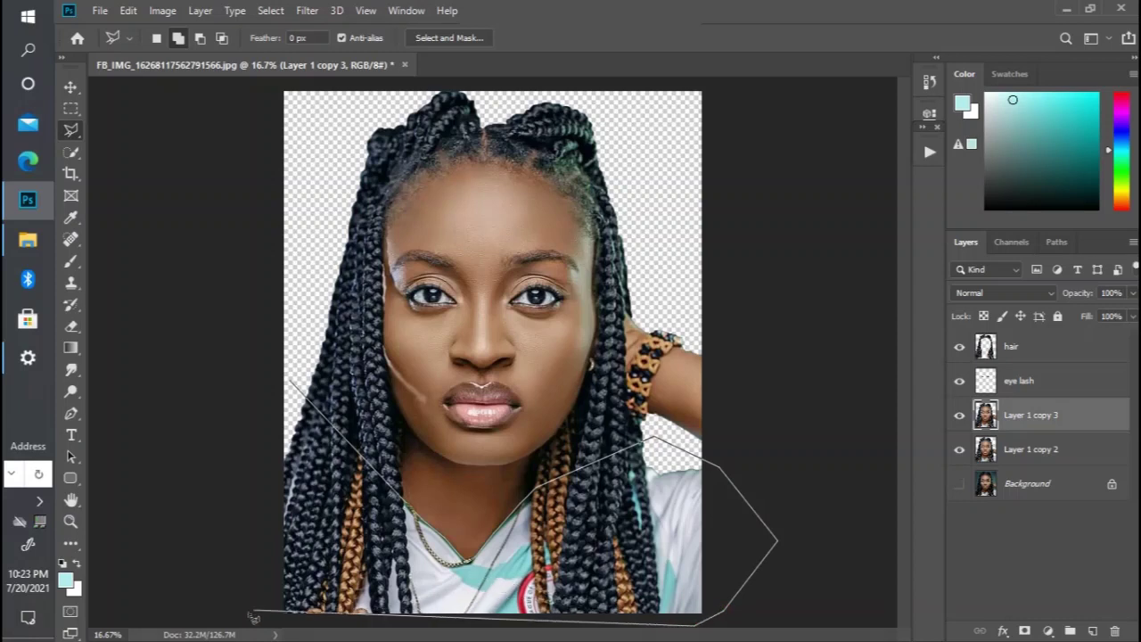
click(242, 624)
click(228, 417)
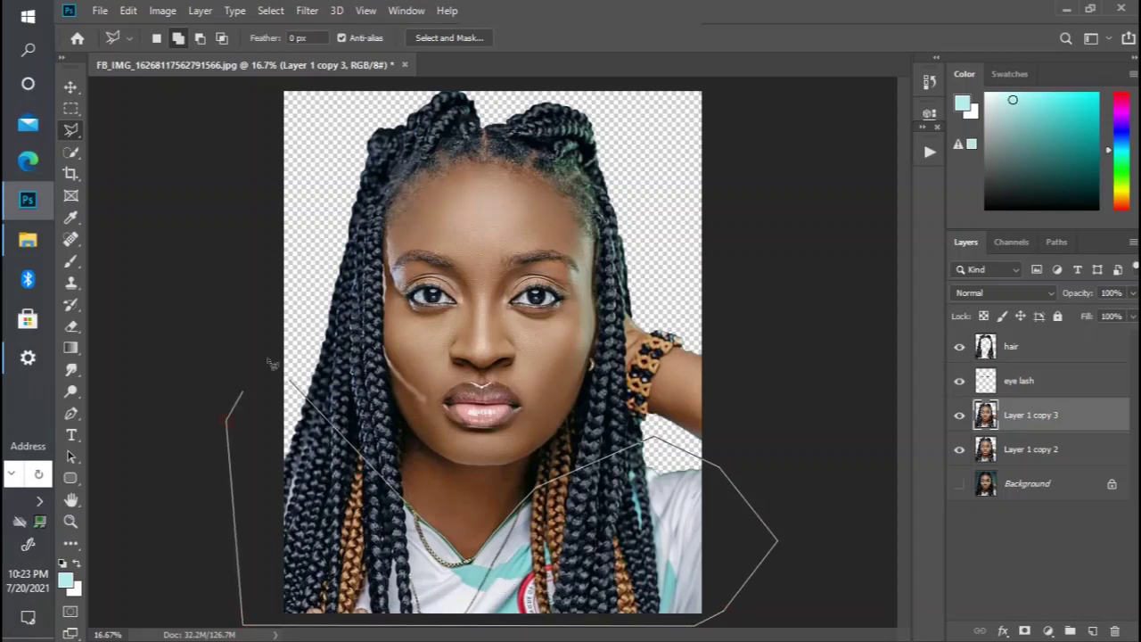
click(270, 360)
Step: Copy the selected shirt area from Layer 1 copy 3 to a new layer and hide all other layers
key(ctrl+j)
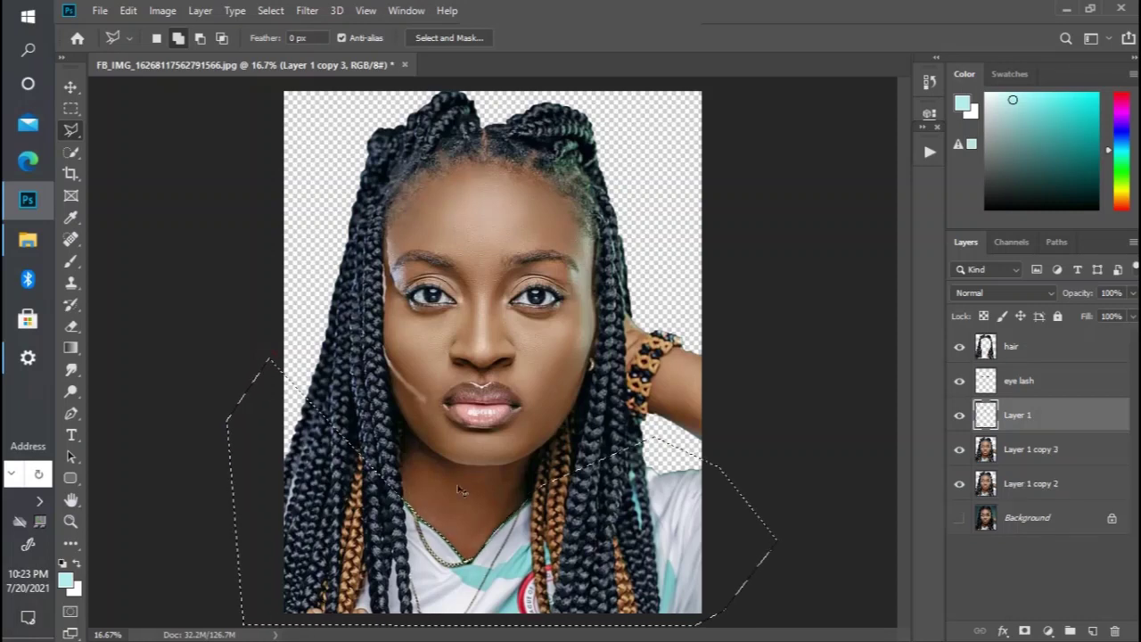
drag(960, 462, 956, 474)
drag(959, 381, 960, 347)
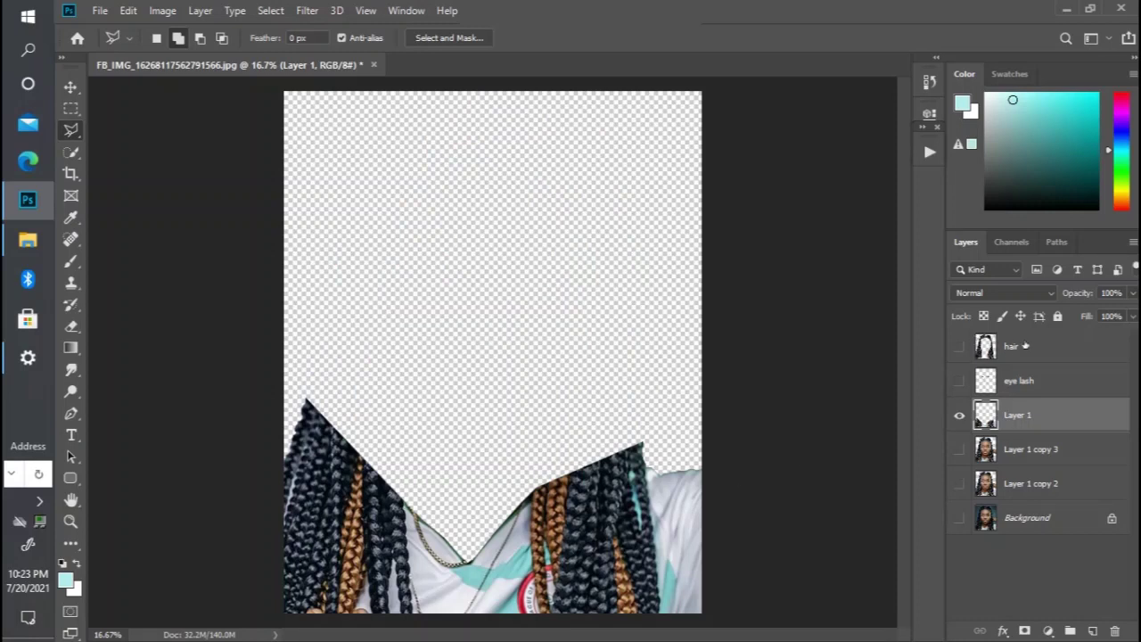
Step: Load the hair layer's outline as a selection, delete that area from the shirt cutout on Layer 1, and deselect
ctrl+click(985, 345)
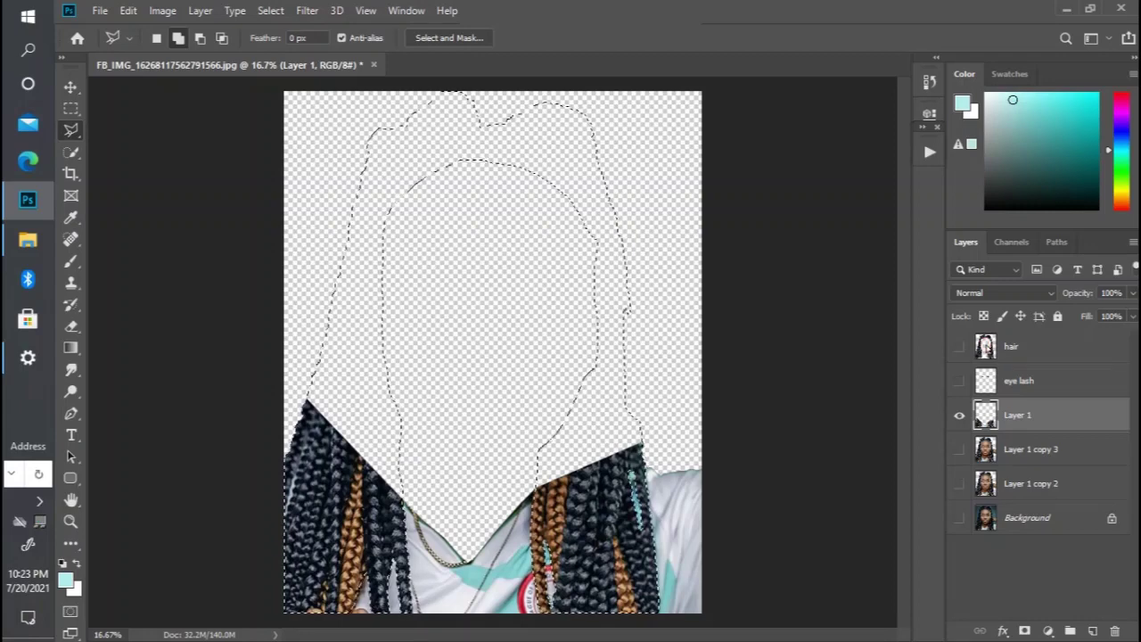
key(Delete)
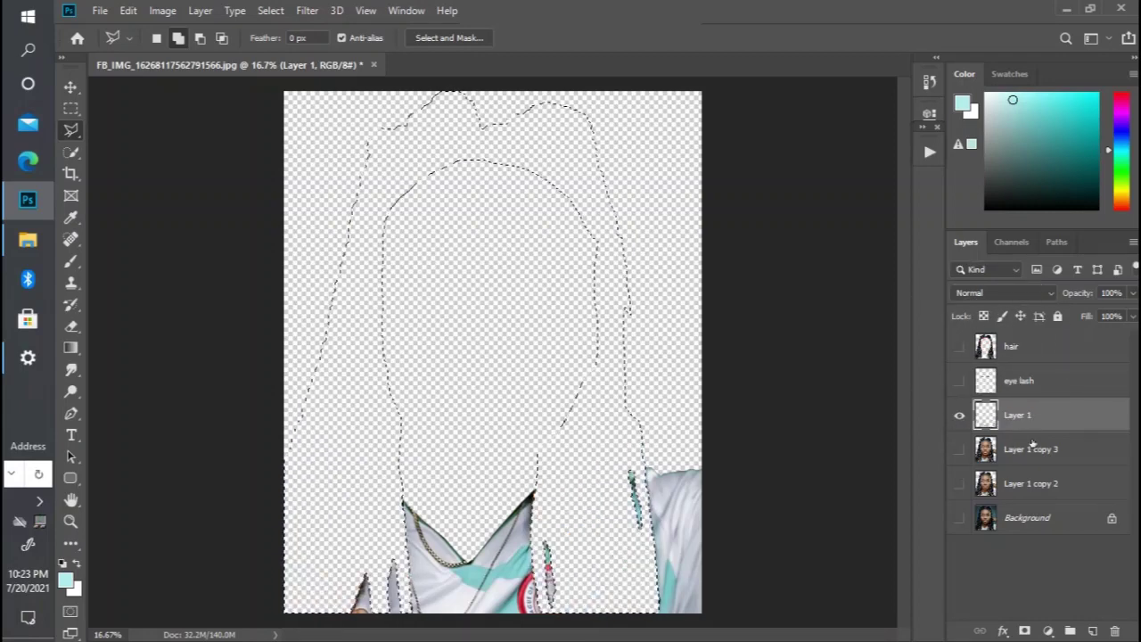
key(ctrl+d)
key(ctrl+minus)
key(ctrl+minus)
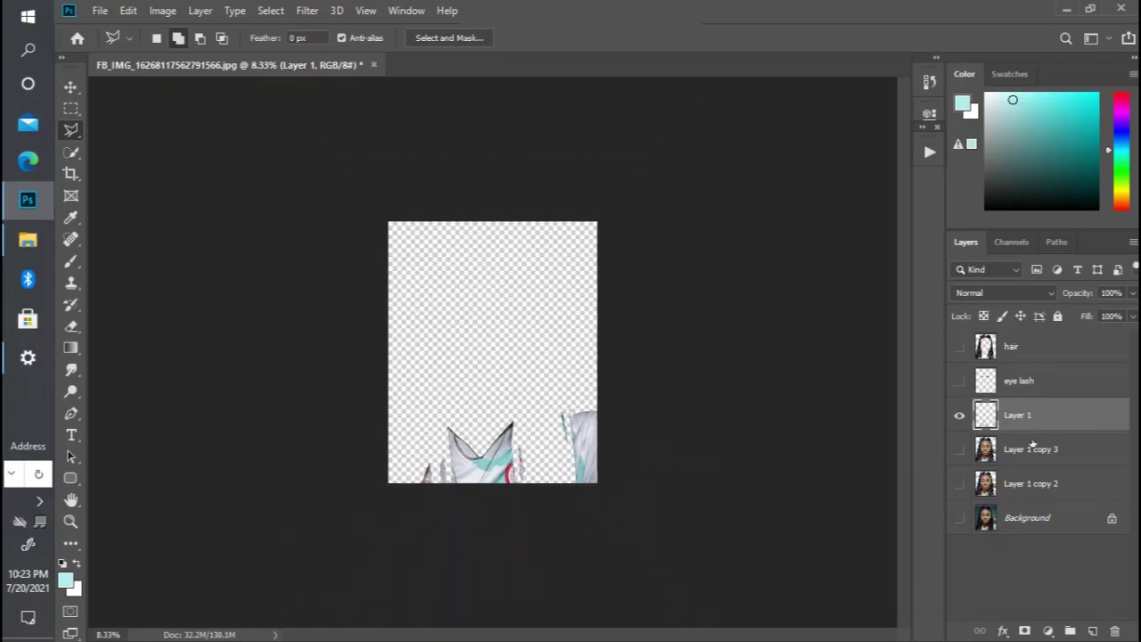
key(ctrl+plus)
key(ctrl+plus)
key(ctrl+minus)
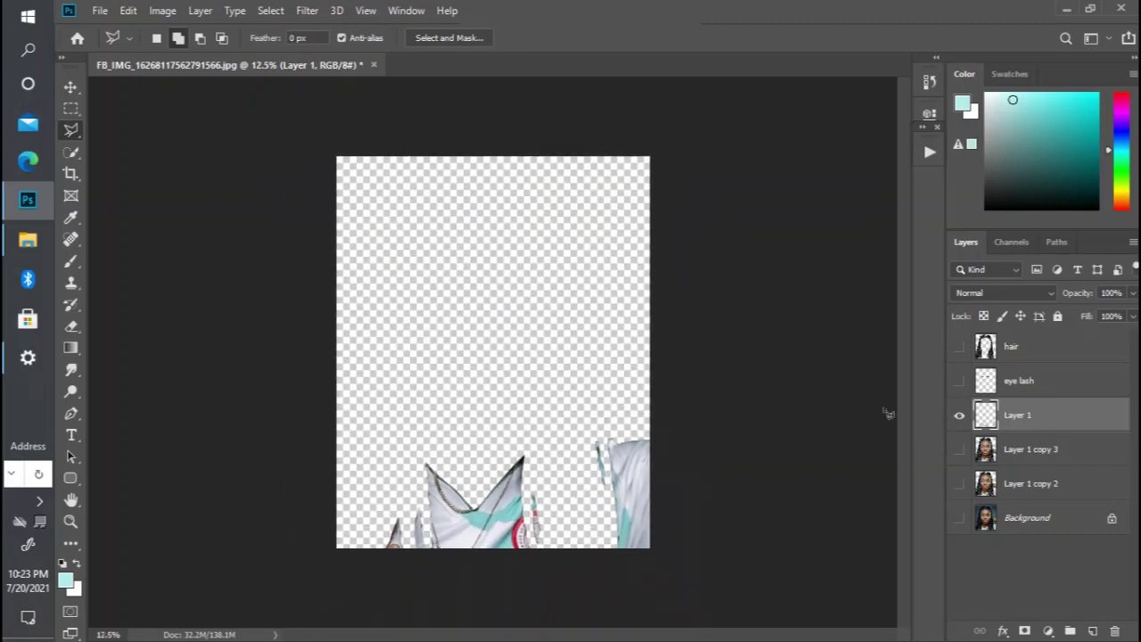
Step: Show the hair, eye lash, Layer 1 copy 3 and Layer 1 copy 2 layers again, keeping the Background hidden
drag(960, 383, 961, 347)
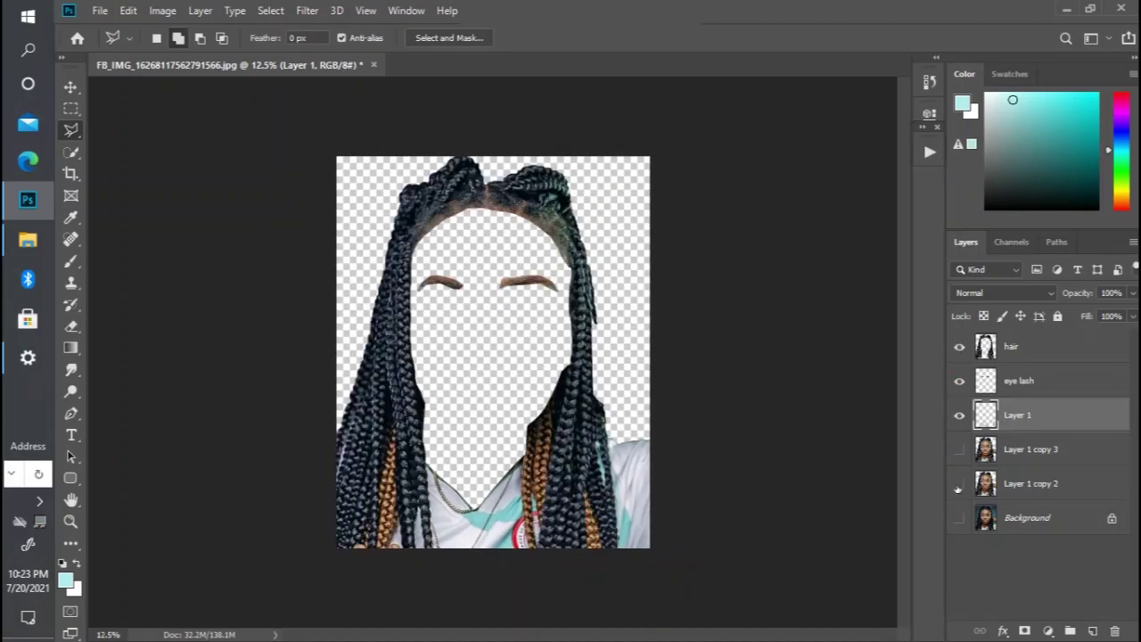
drag(963, 488, 960, 450)
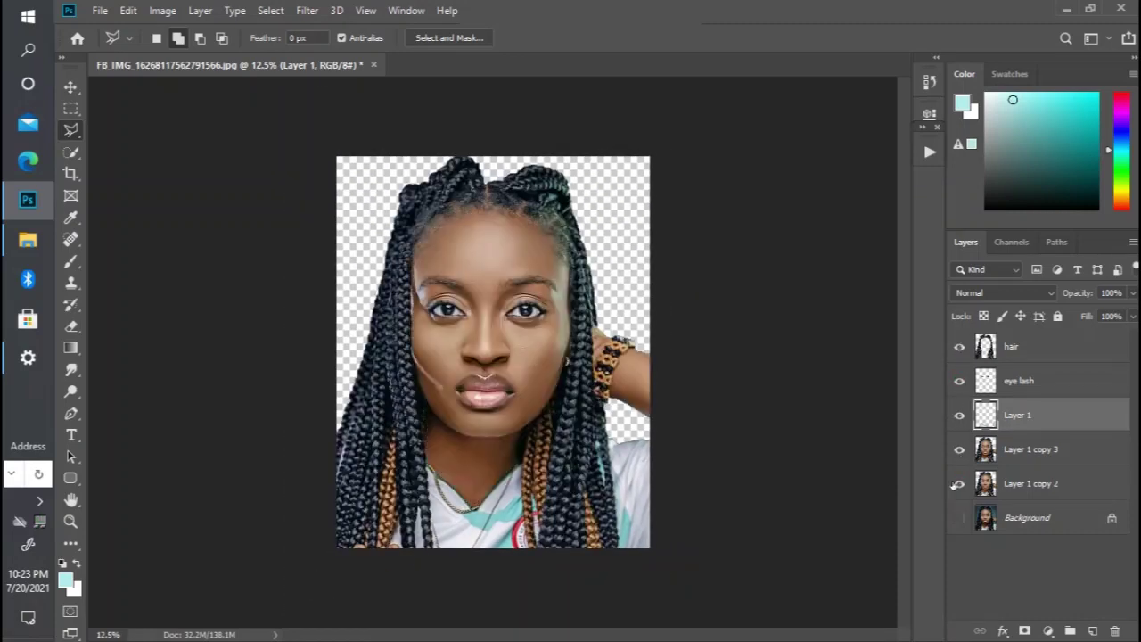
key(ctrl+plus)
key(ctrl+minus)
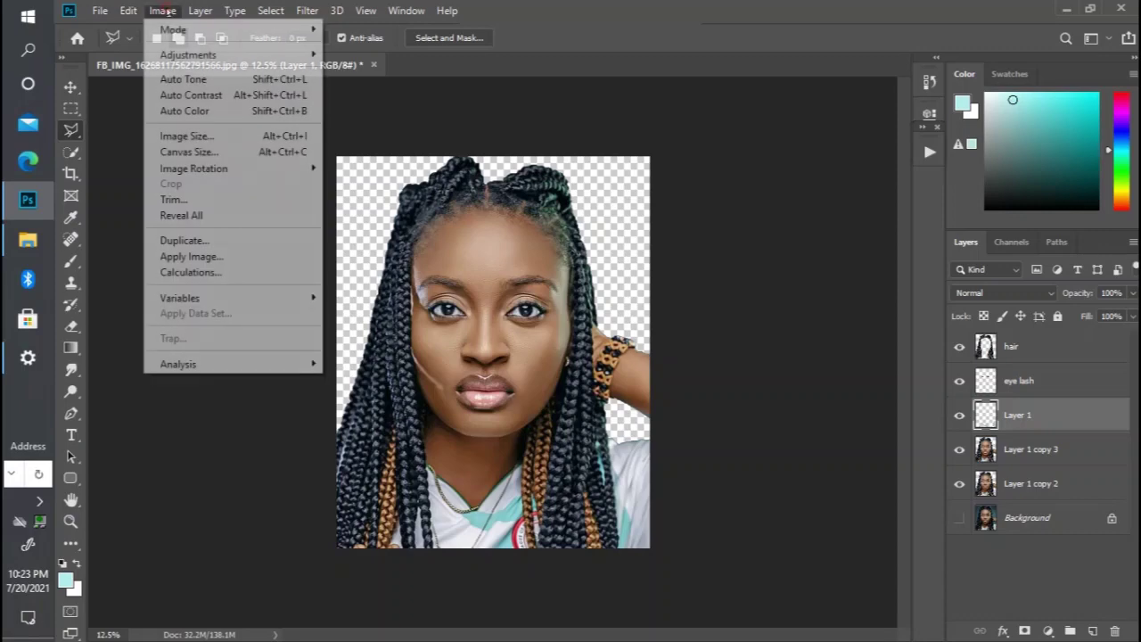
Step: Resample the image to a resolution of 72 pixels/inch, keeping the 10 × 12.5 inch size
click(163, 10)
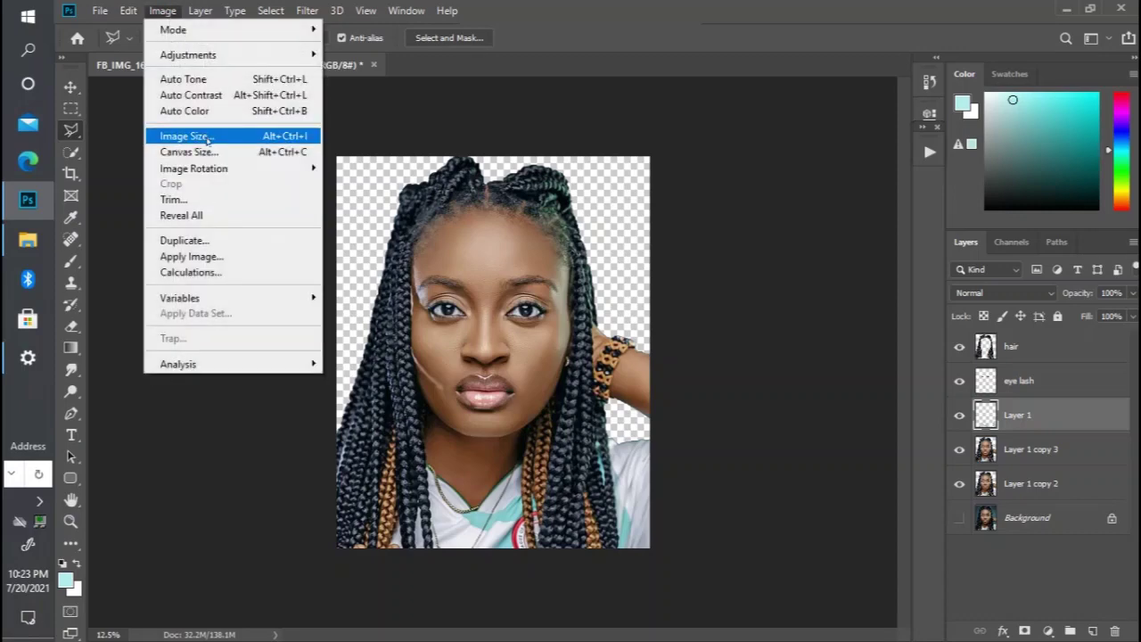
click(210, 139)
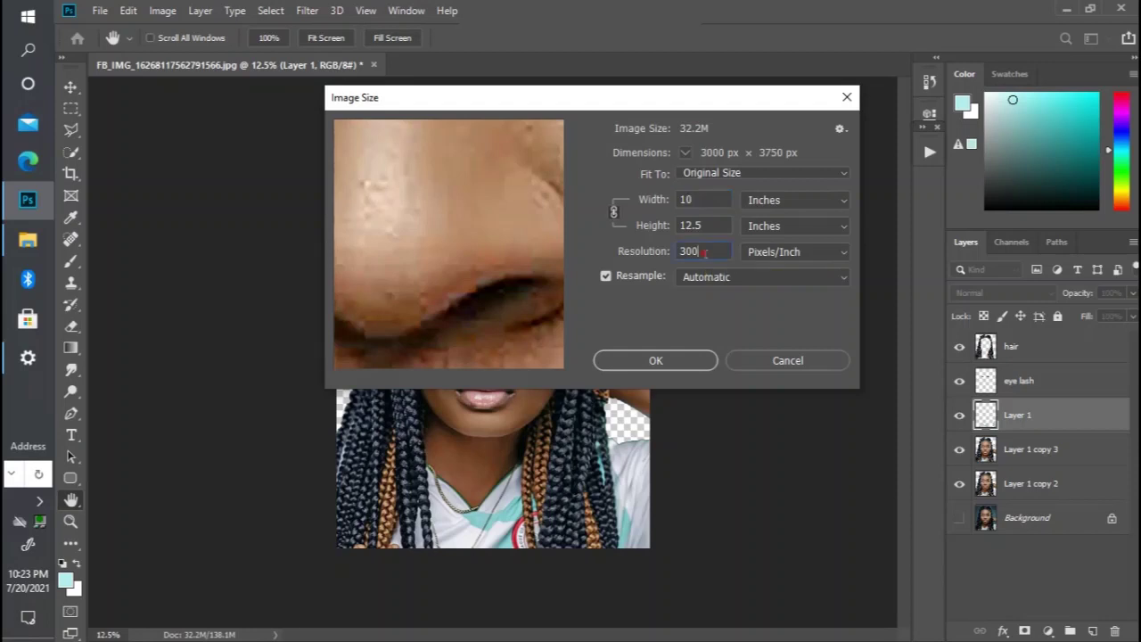
double_click(705, 255)
text(72)
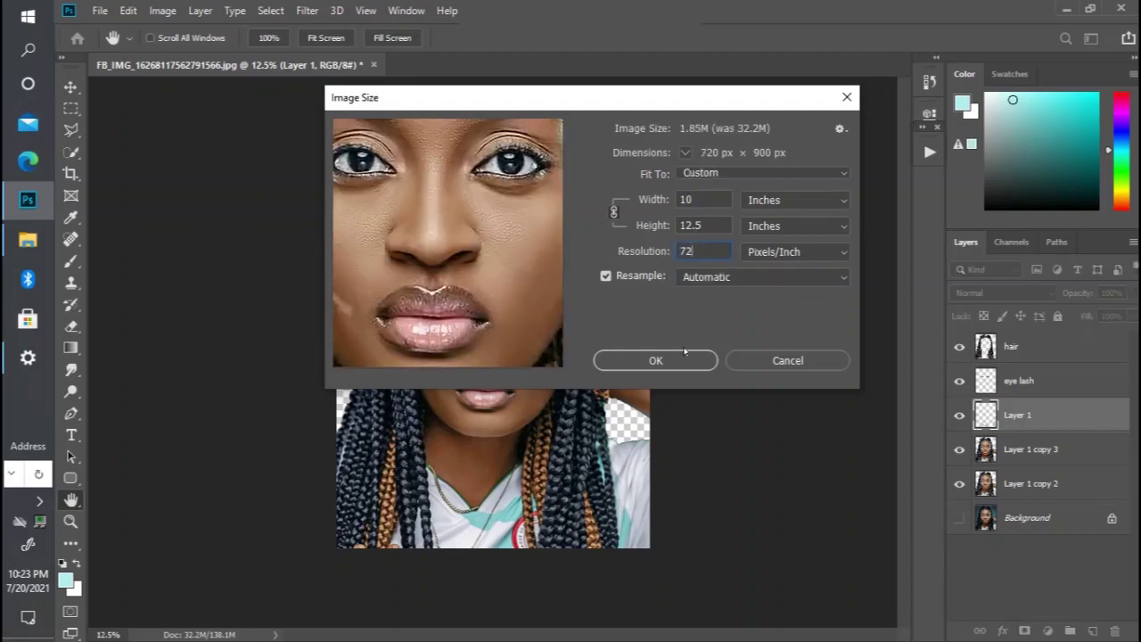
click(673, 362)
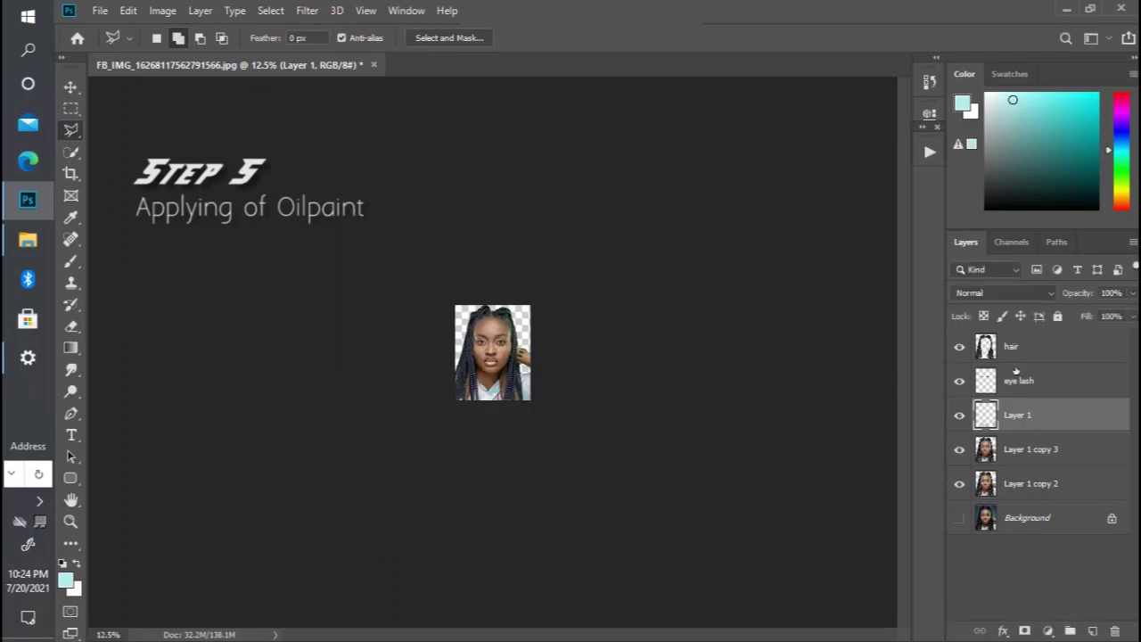
Step: Open the Oil Paint filter for the hair layer and set Stylization to 3.2
key(ctrl+plus)
key(ctrl+plus)
key(ctrl+plus)
key(ctrl+plus)
key(ctrl+plus)
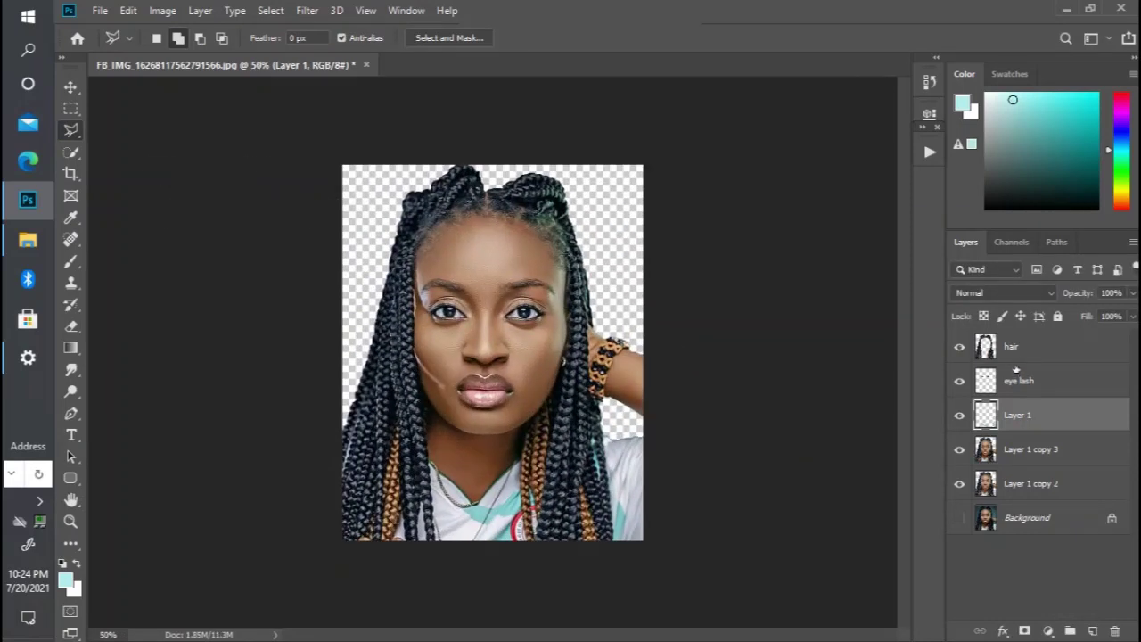
click(1031, 357)
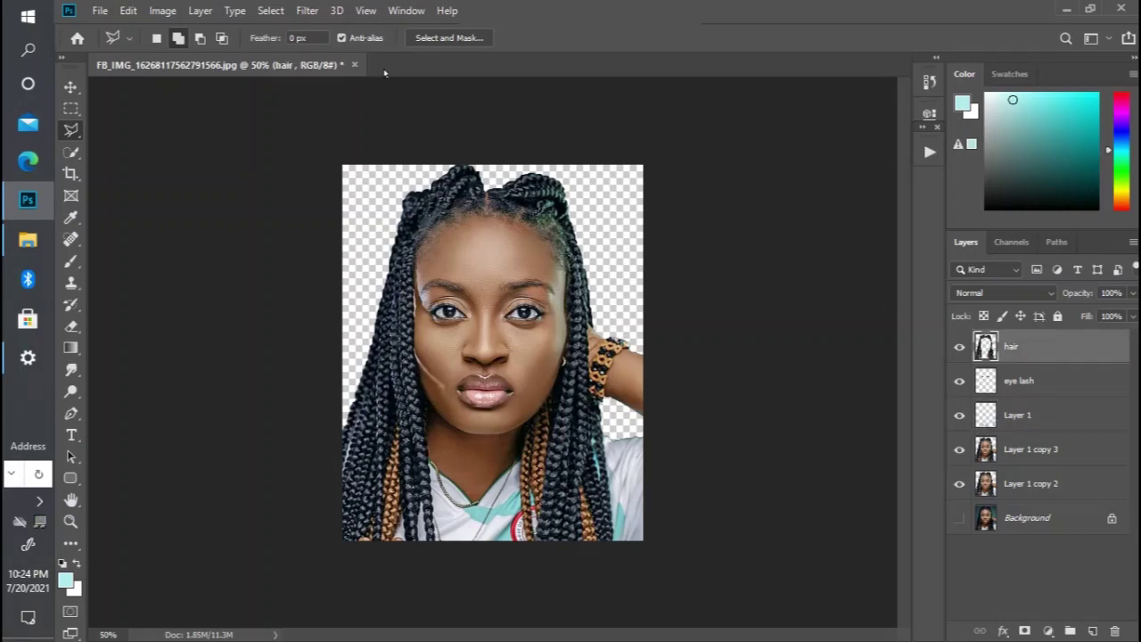
click(305, 10)
mouse_move(438, 311)
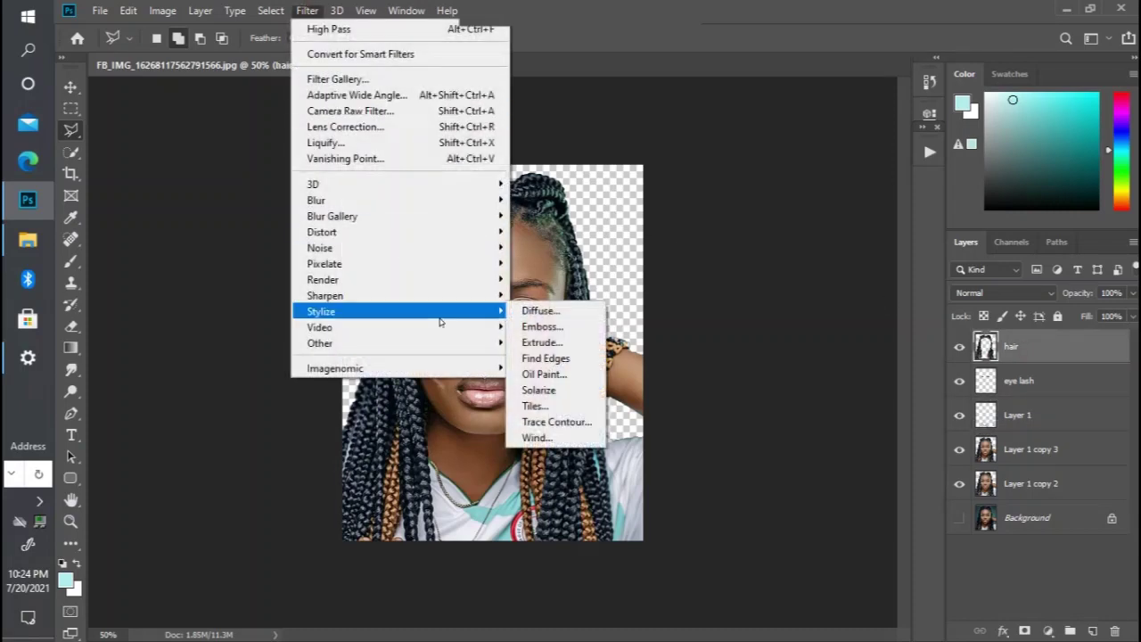
click(554, 374)
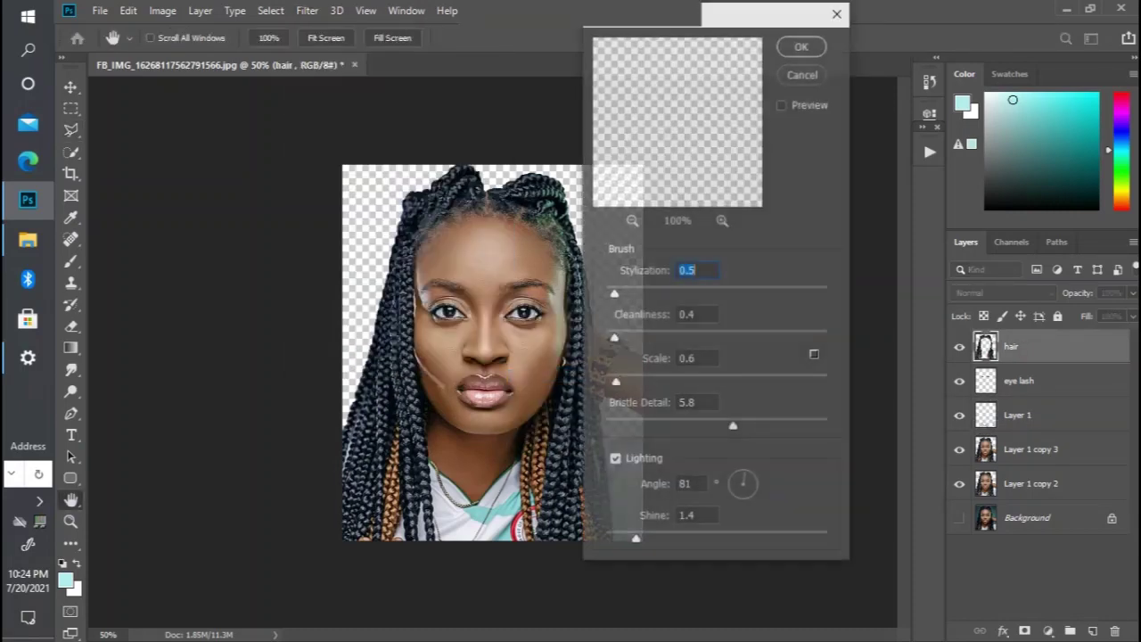
click(675, 292)
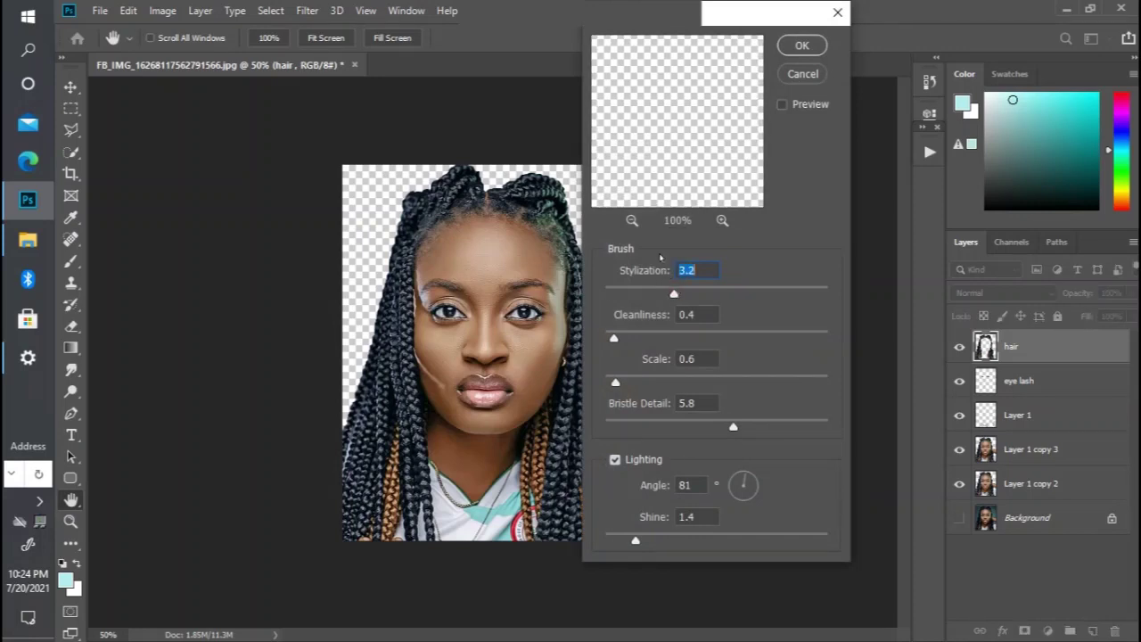
Step: Examine the braids on both sides of the face in the Oil Paint preview at 67% magnification
drag(703, 160, 663, 162)
click(722, 221)
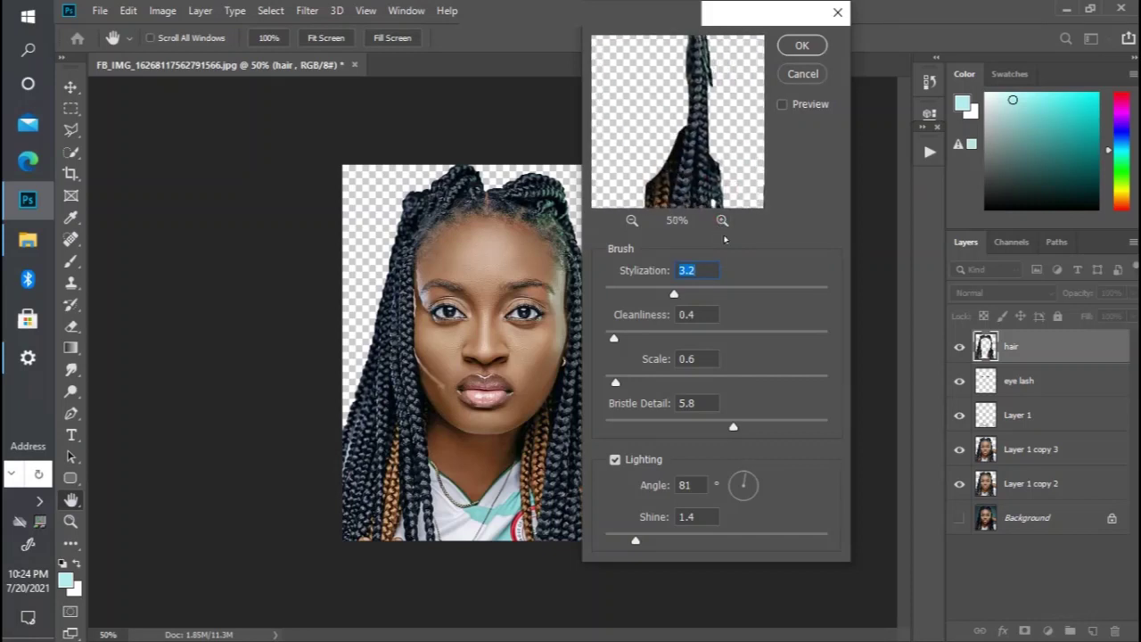
click(723, 220)
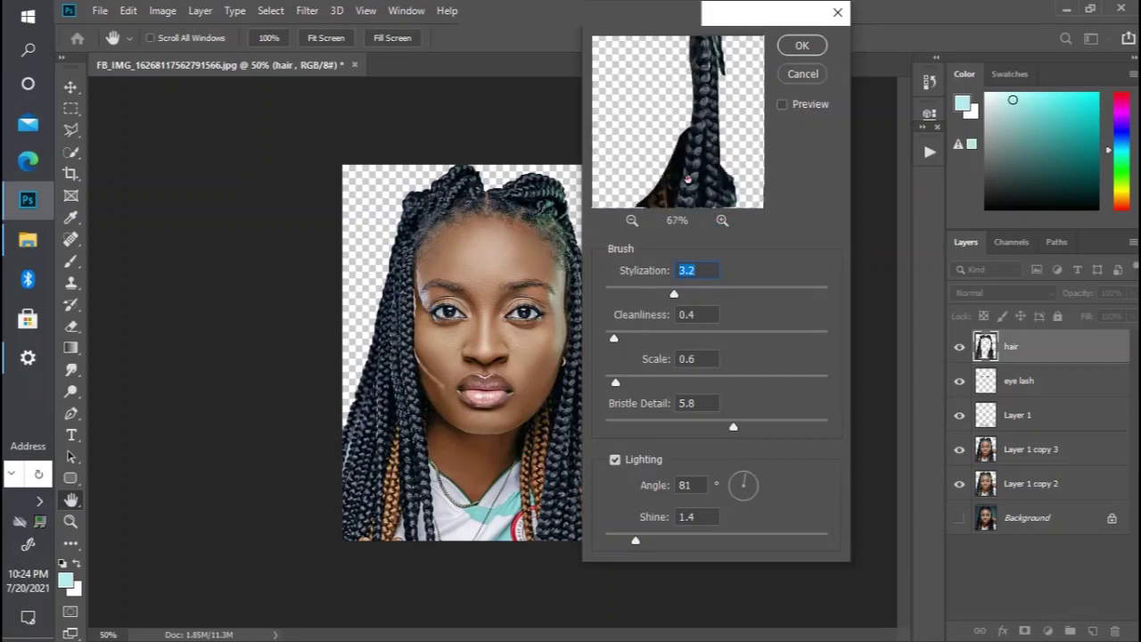
drag(687, 110, 687, 107)
drag(685, 177, 684, 139)
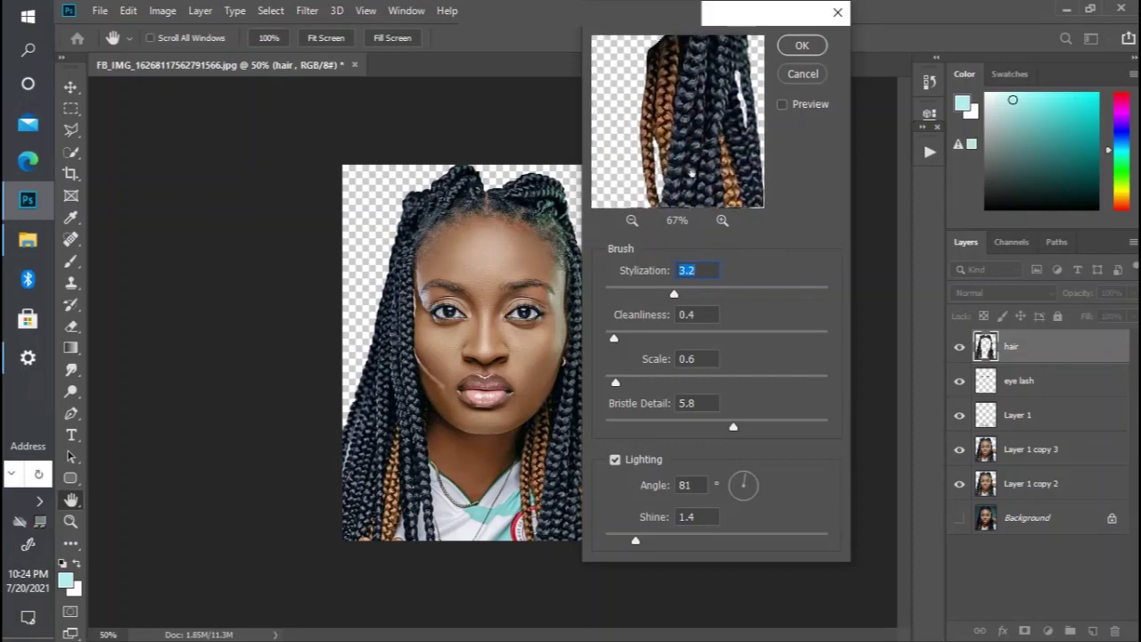
drag(692, 173, 871, 149)
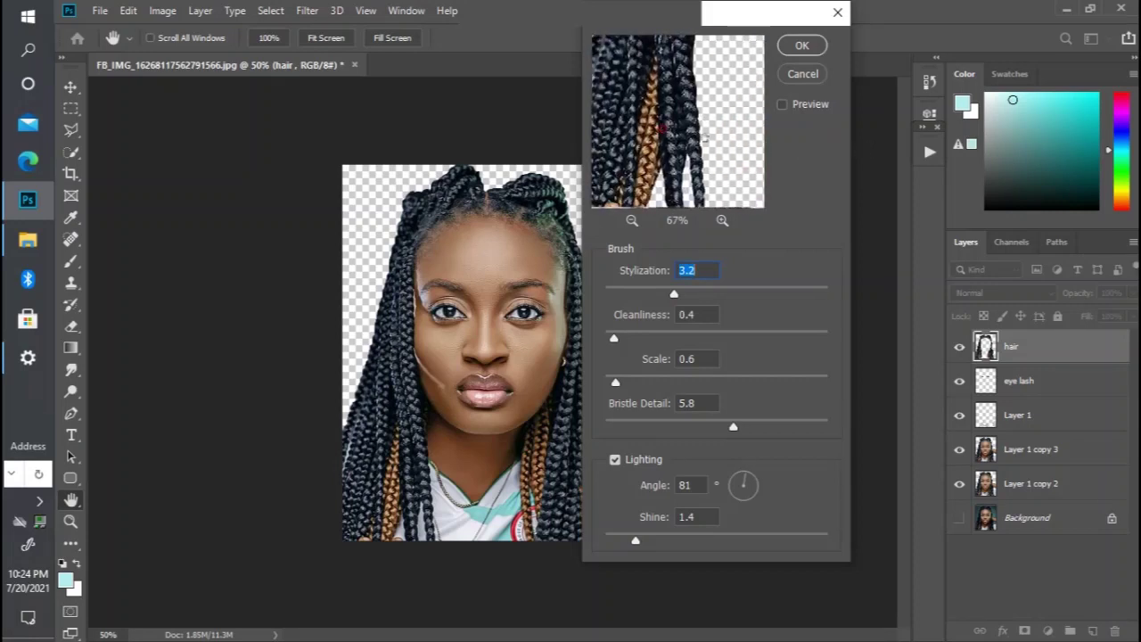
drag(703, 119, 723, 145)
drag(634, 127, 629, 178)
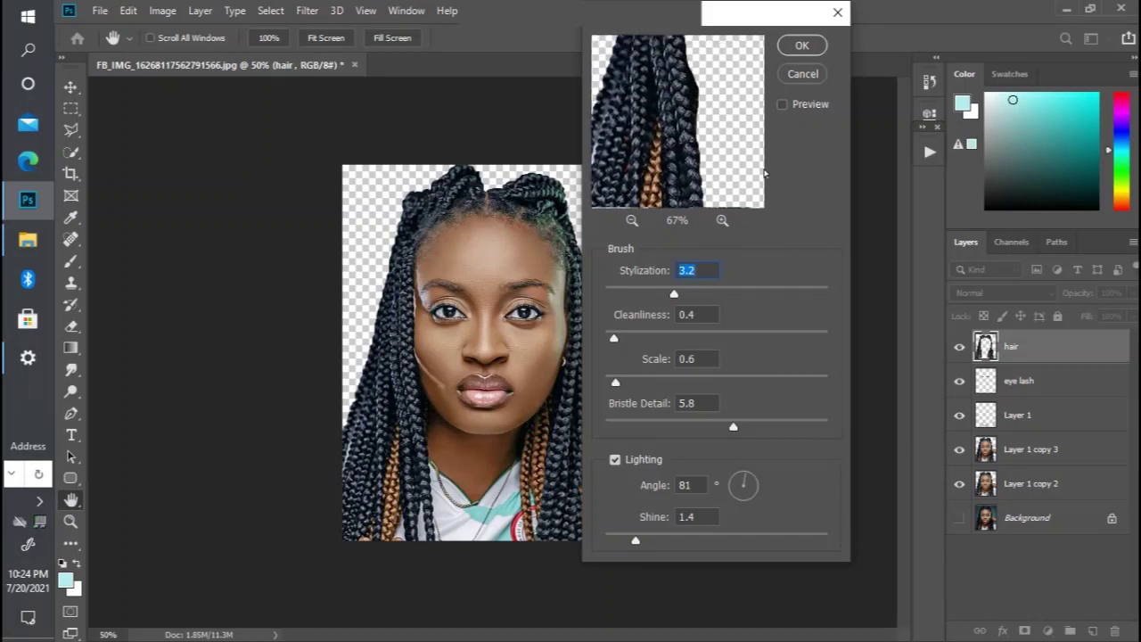
Step: Raise the Oil Paint Stylization to 5.2 and apply the filter to the hair layer
drag(675, 294, 719, 294)
mouse_move(628, 90)
mouse_down()
mouse_move(625, 191)
mouse_move(665, 105)
mouse_move(696, 79)
mouse_move(656, 98)
mouse_move(691, 99)
mouse_move(665, 94)
mouse_up()
click(799, 46)
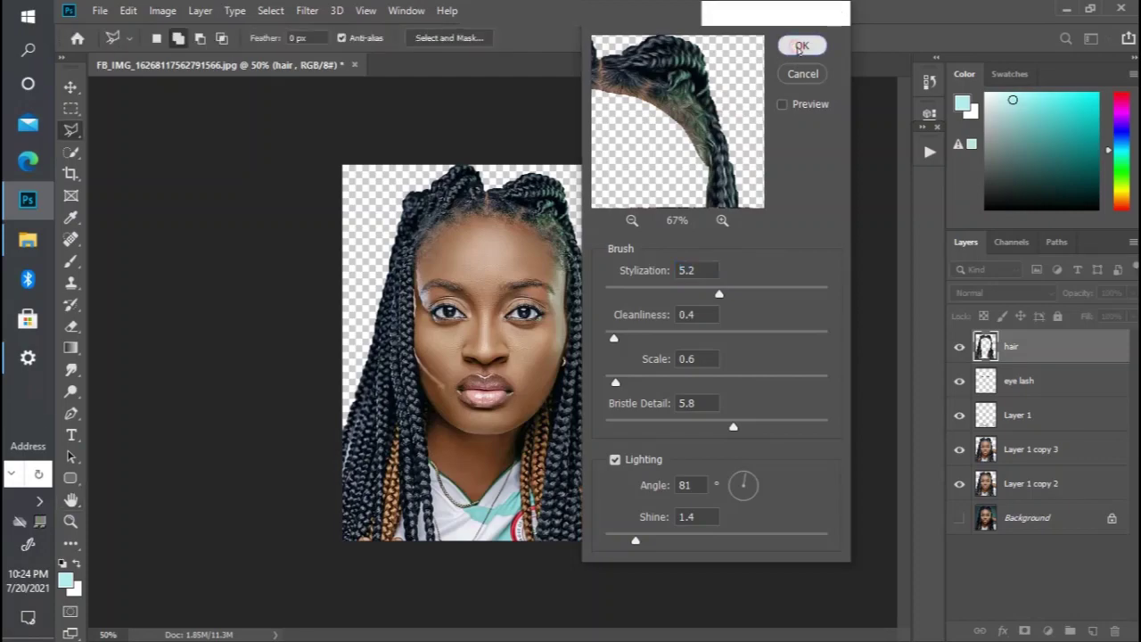
Step: Inspect the oil-painted braids on the canvas at several magnifications
key(ctrl+plus)
key(ctrl+plus)
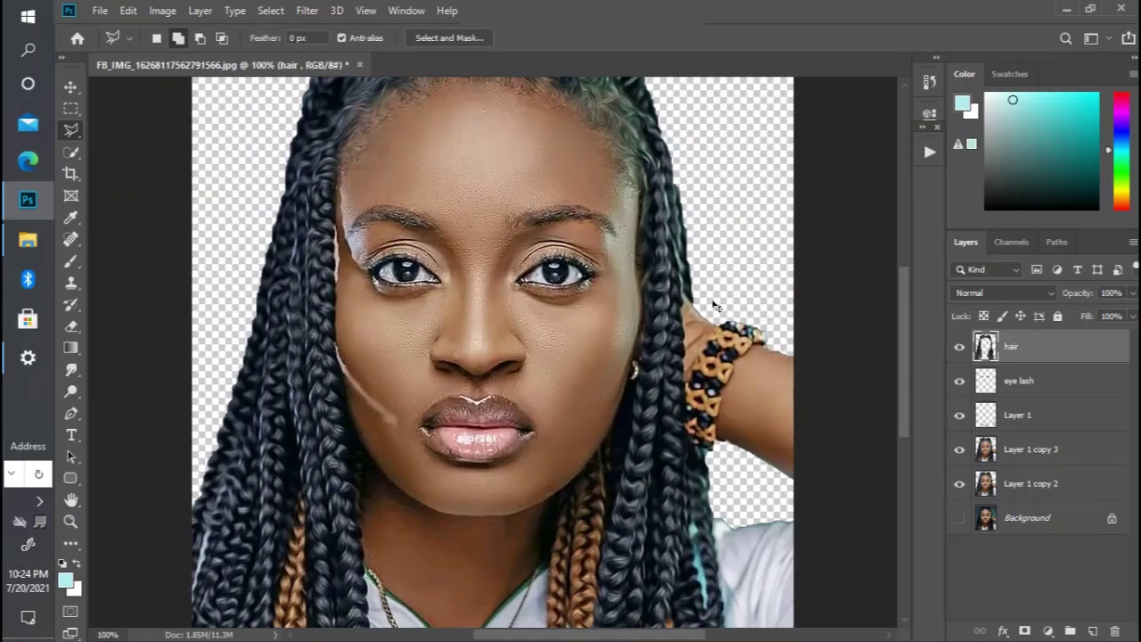
key(ctrl+plus)
key(ctrl+minus)
key(ctrl+minus)
key(ctrl+minus)
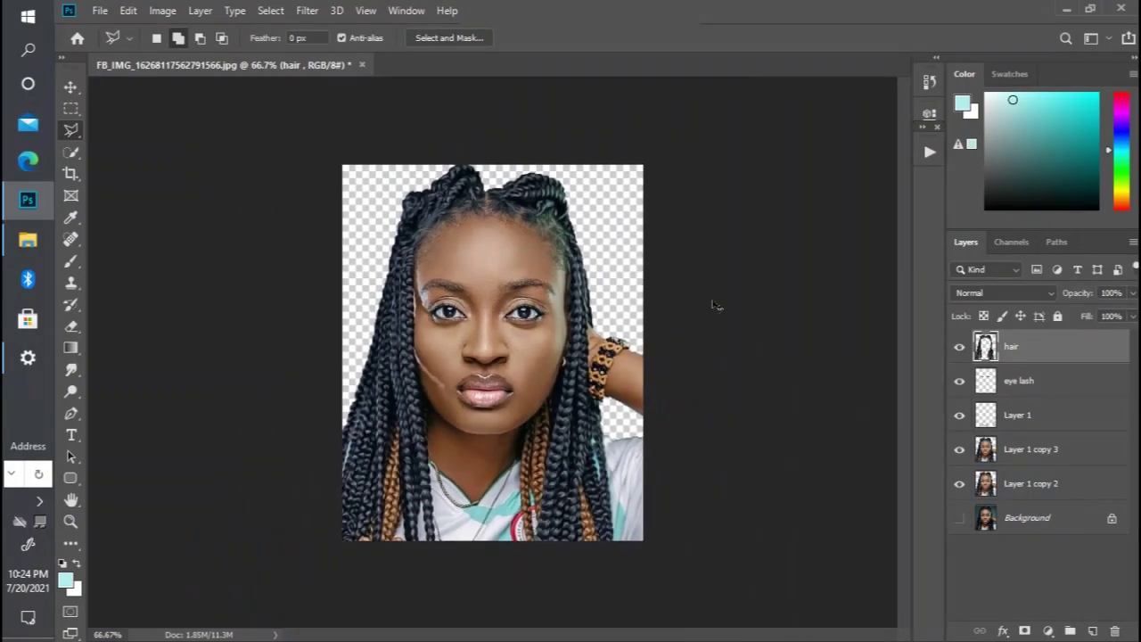
key(ctrl+plus)
key(ctrl+plus)
key(ctrl+minus)
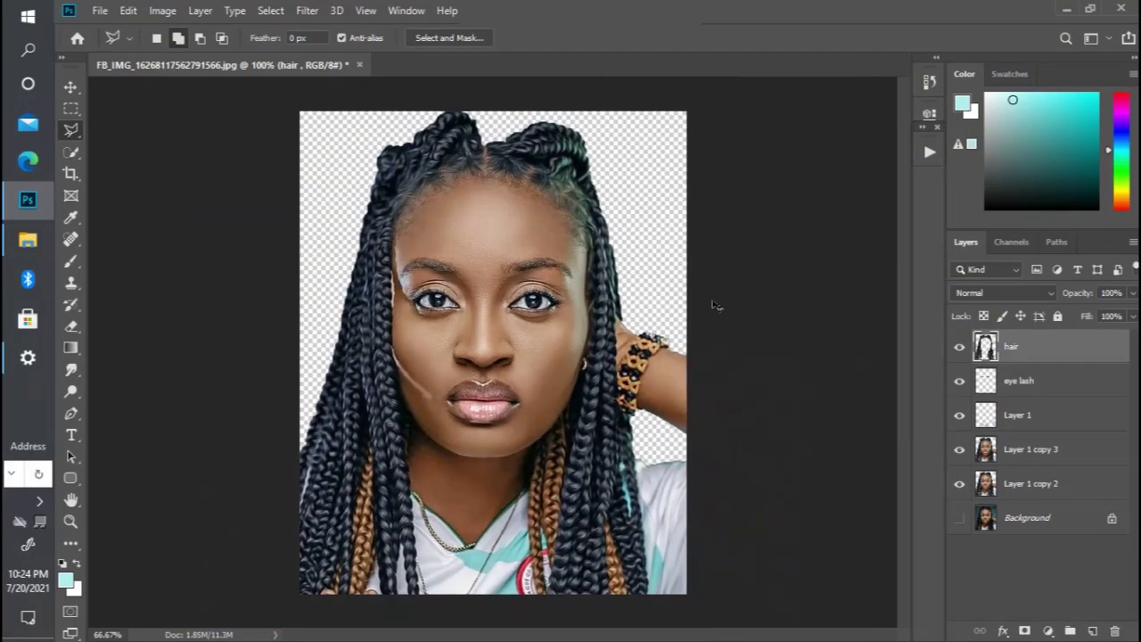
key(ctrl+minus)
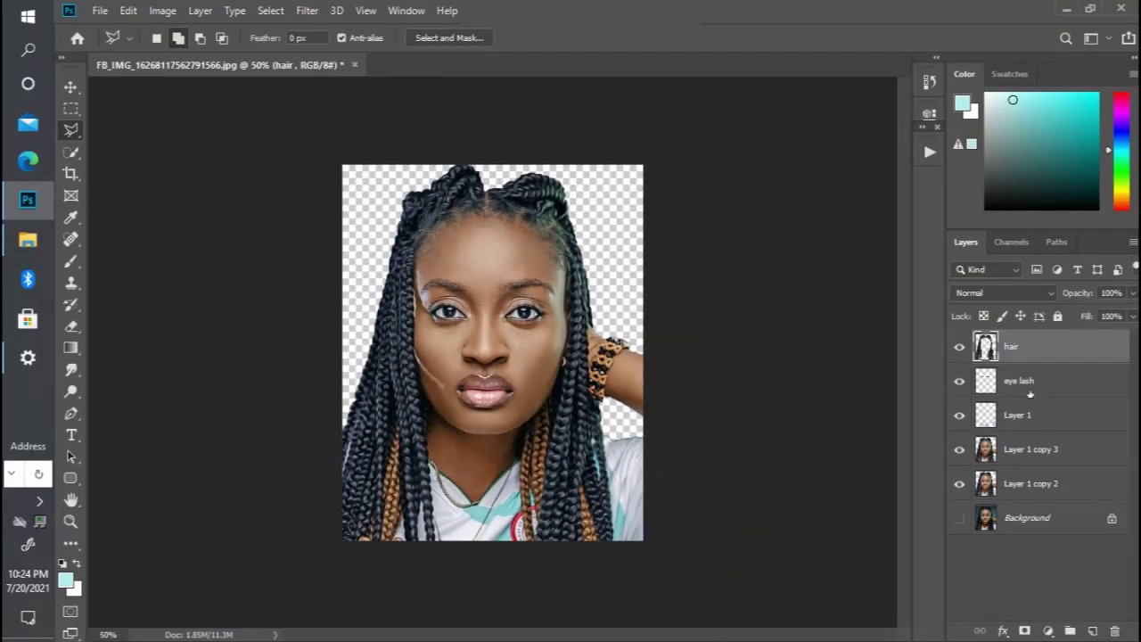
Step: Apply the last-used Oil Paint filter to the eye lash layer and check the eyebrows up close
click(1025, 390)
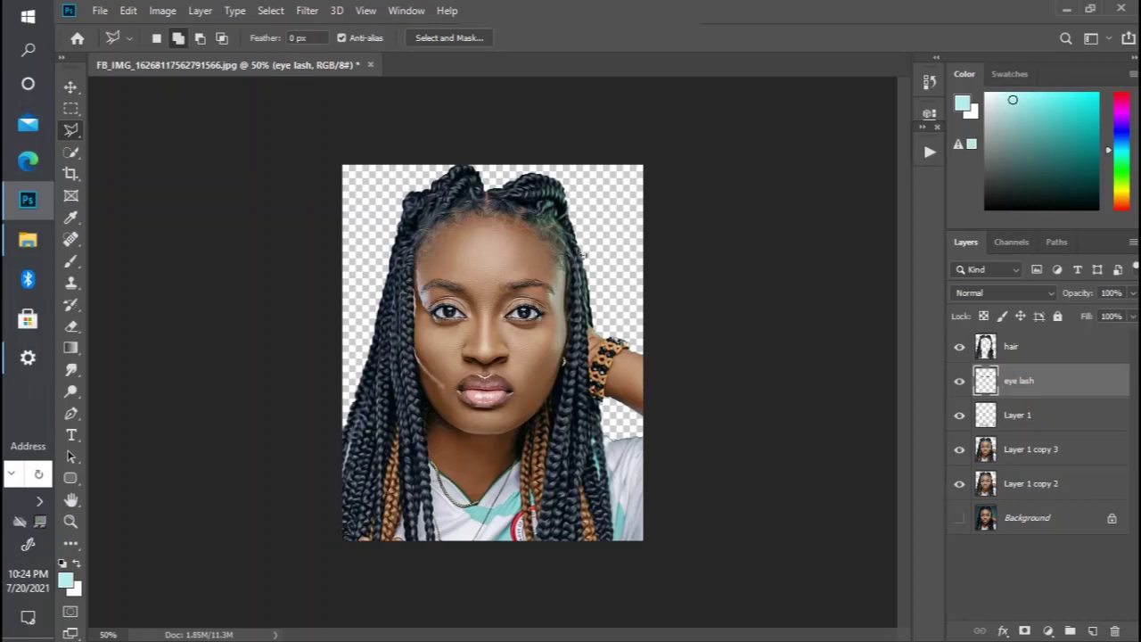
click(319, 7)
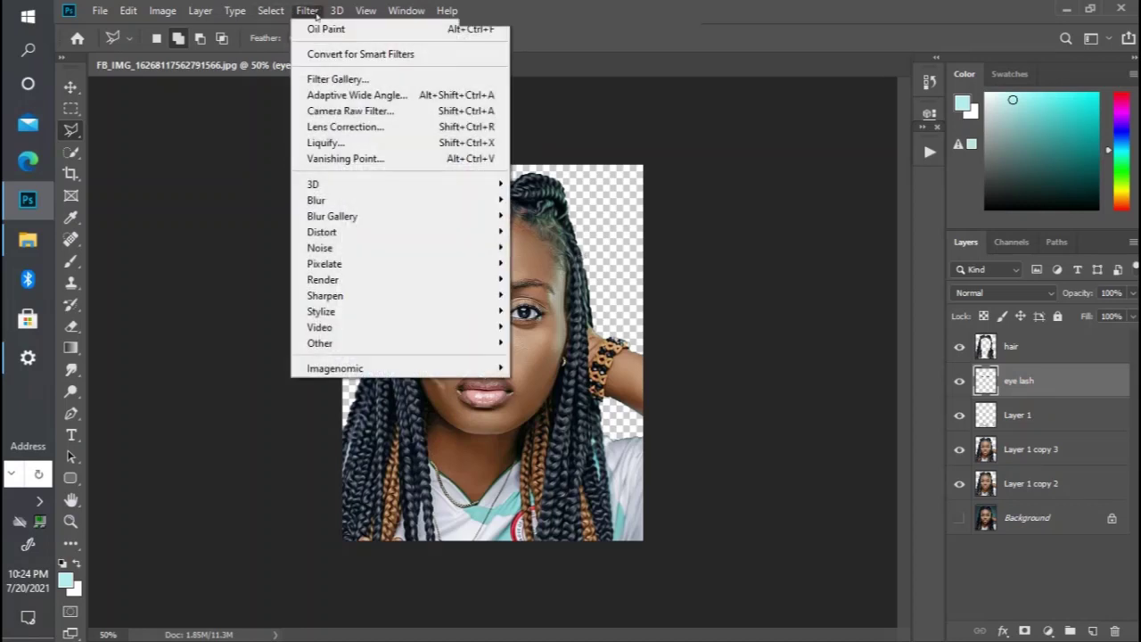
click(321, 30)
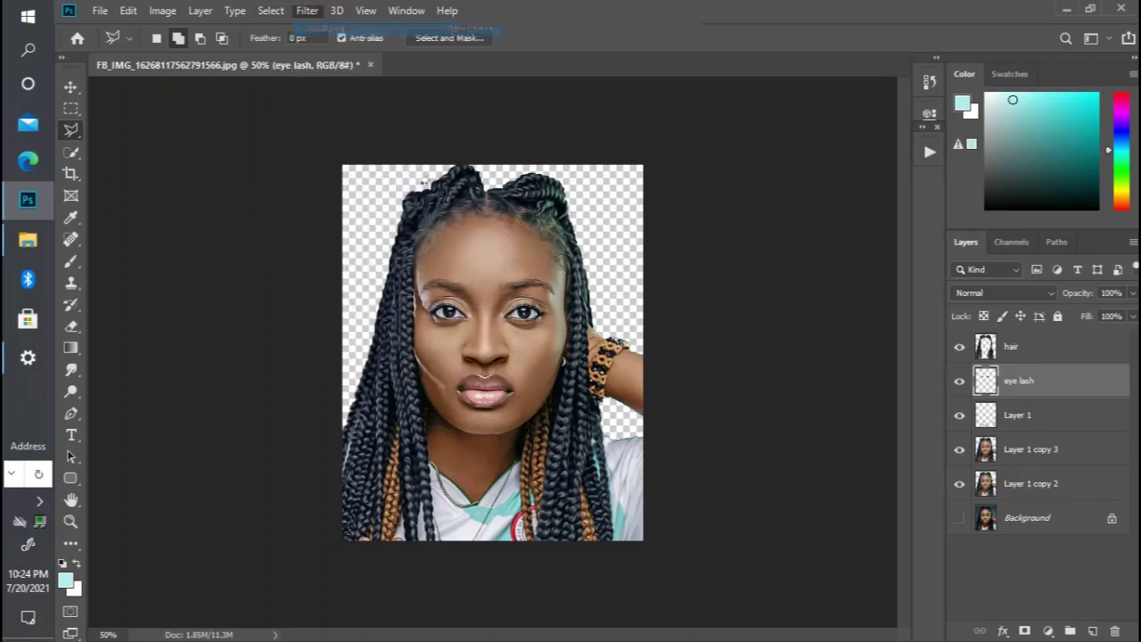
key(ctrl+plus)
key(ctrl+plus)
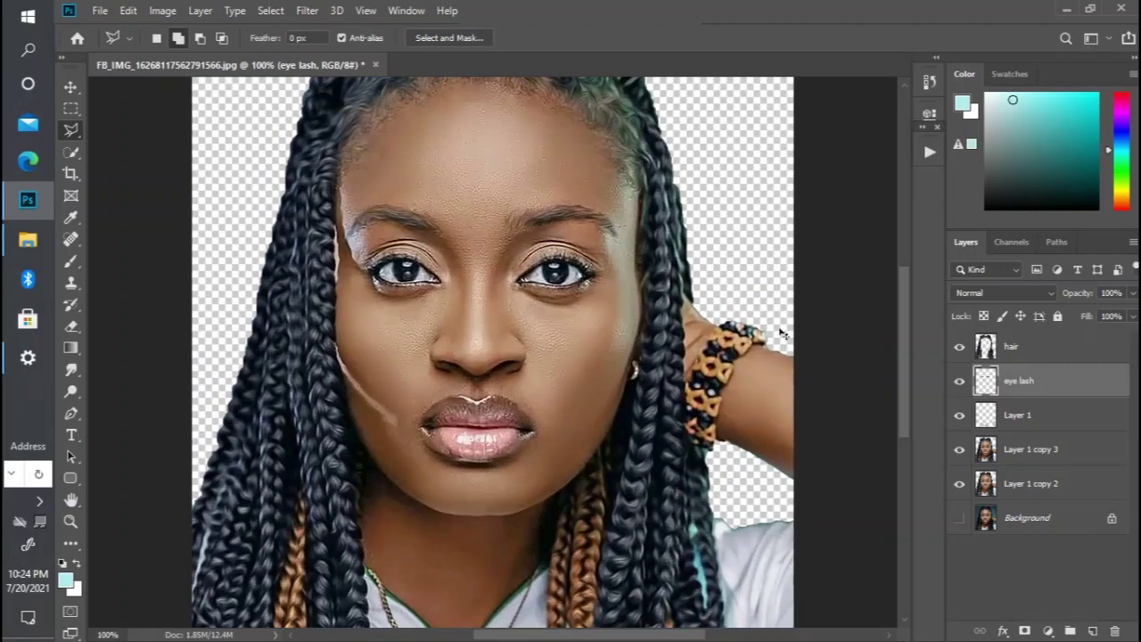
key(ctrl+minus)
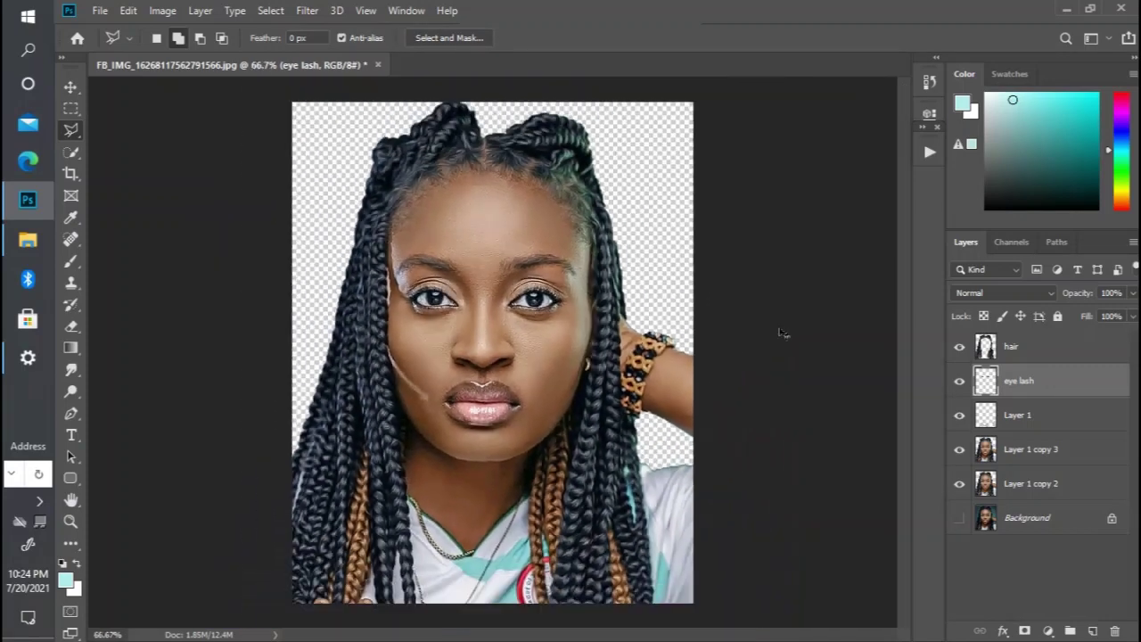
Step: Apply the same Oil Paint filter to the shirt cutout on Layer 1
click(1027, 424)
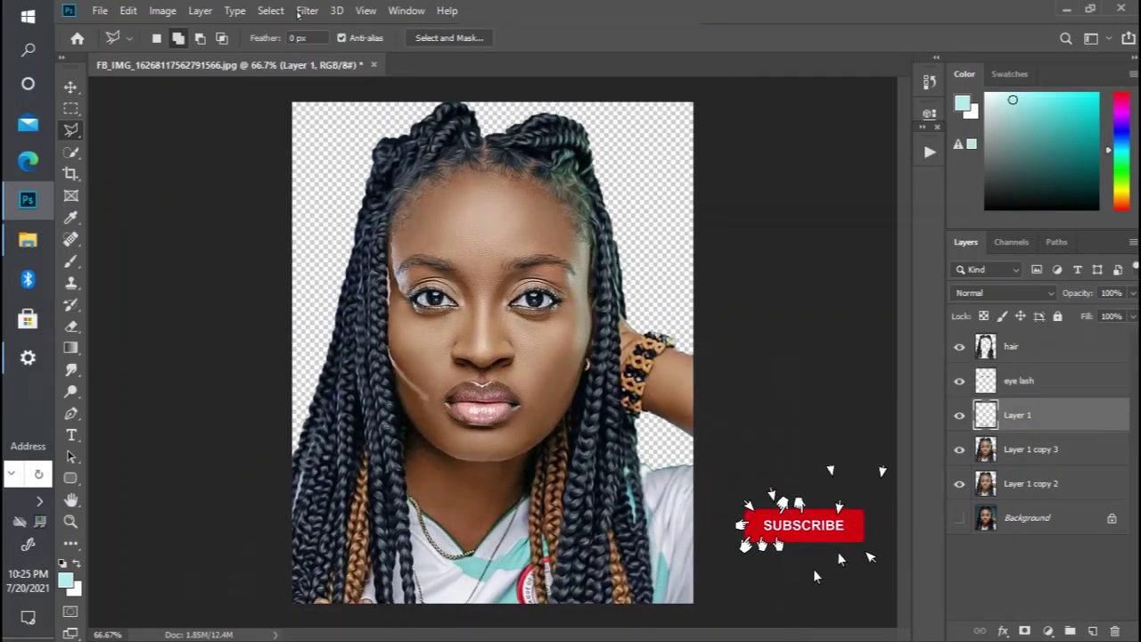
click(314, 11)
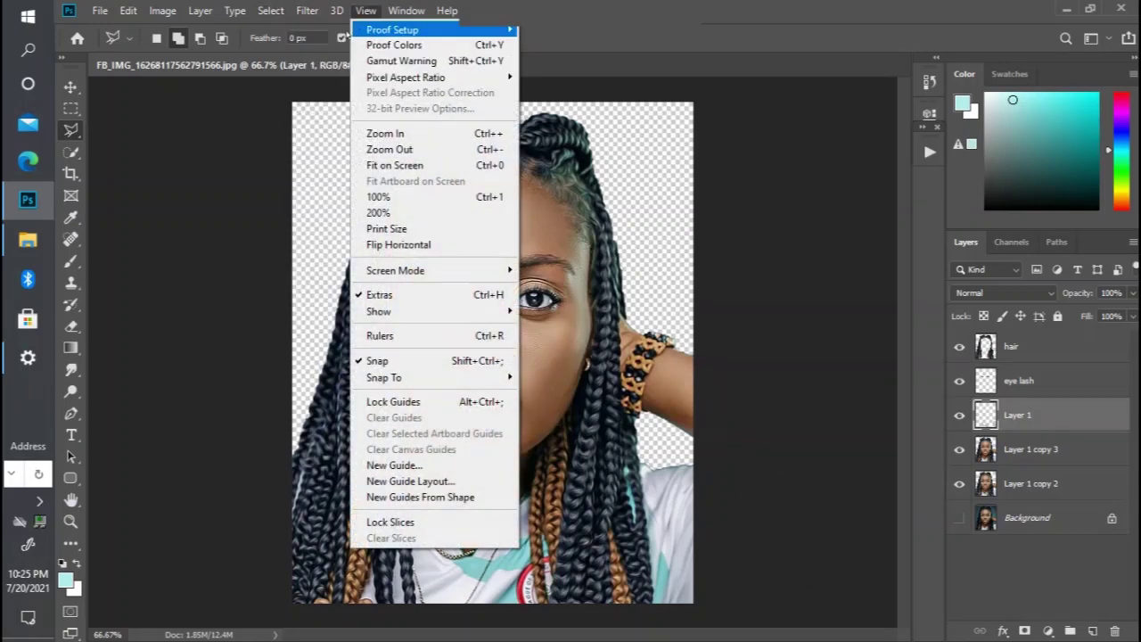
click(301, 5)
click(303, 7)
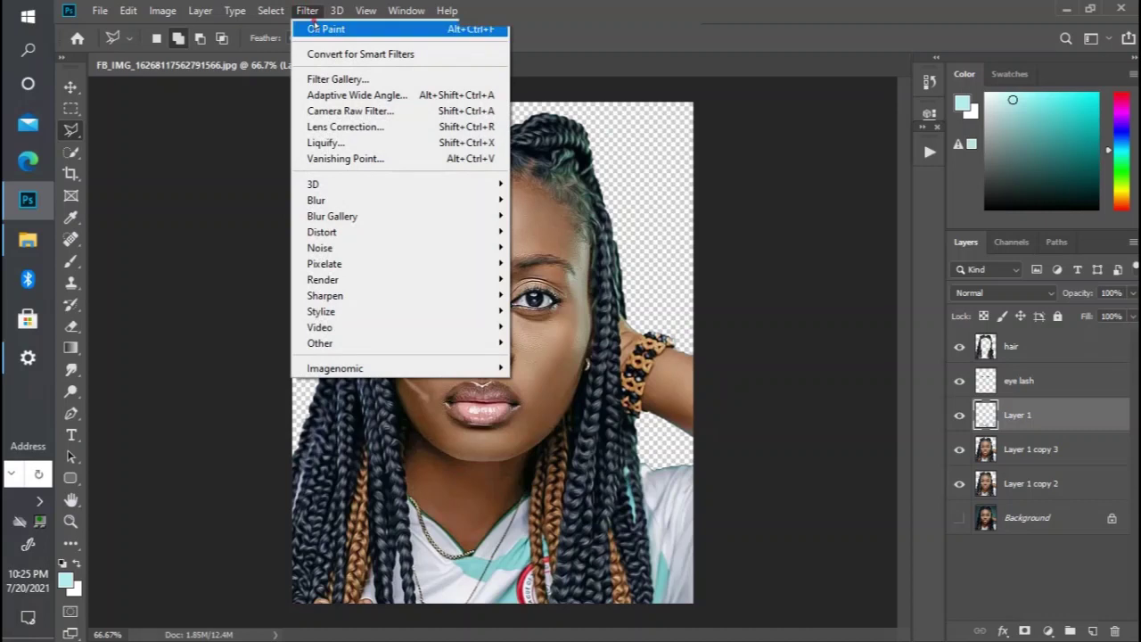
click(315, 26)
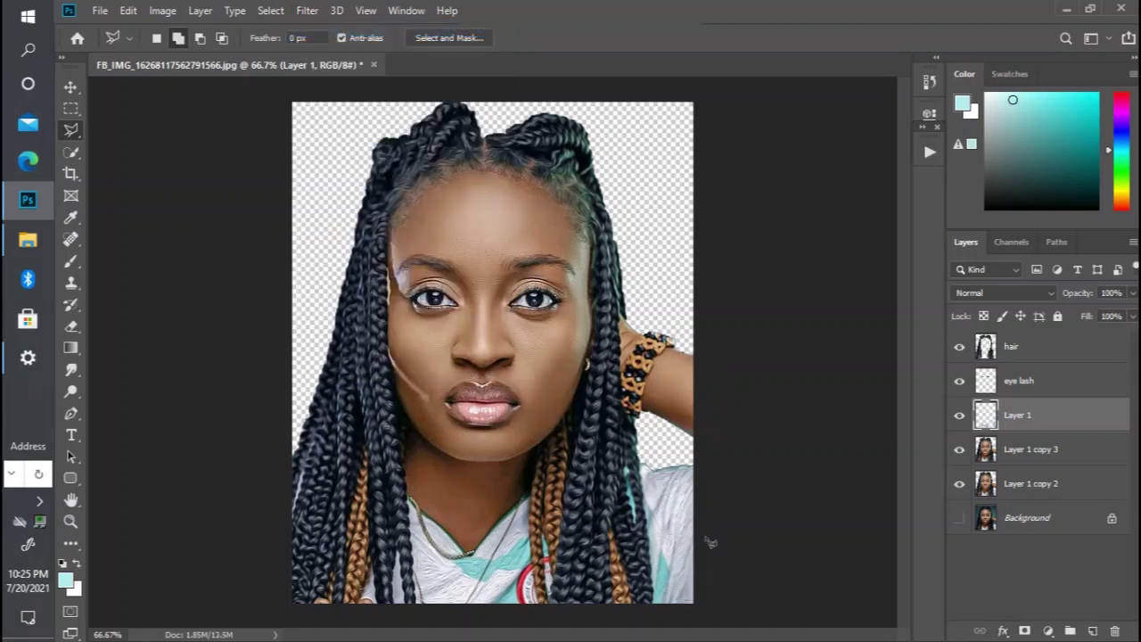
Step: Undo the Oil Paint filter on the shirt layer and resample the image to a resolution of 300 pixels/inch
key(ctrl+z)
click(165, 8)
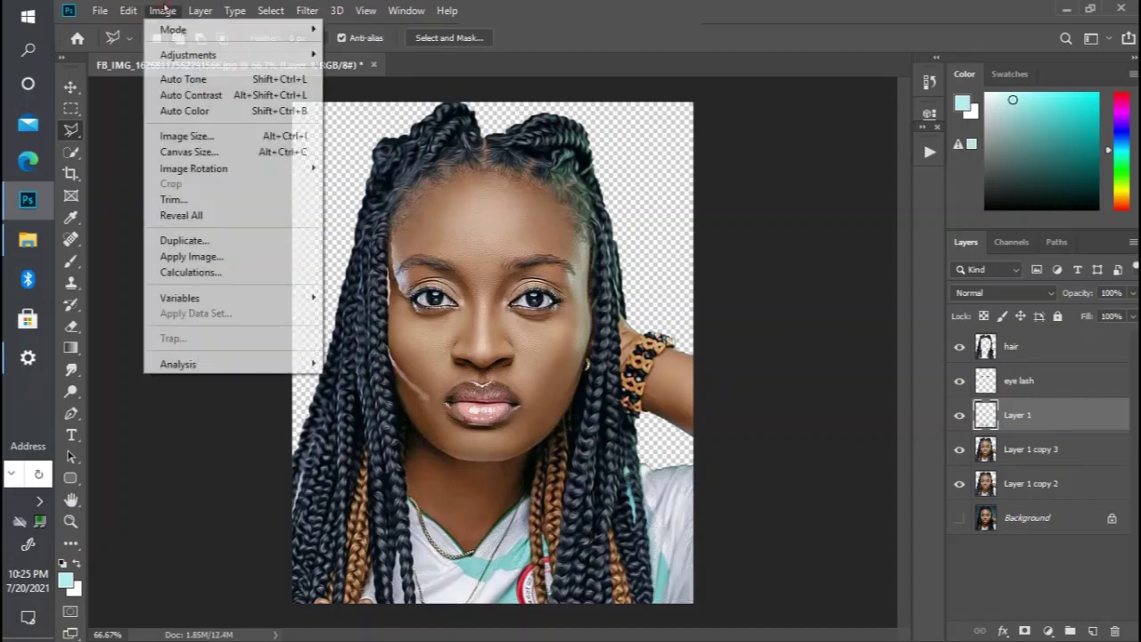
click(187, 136)
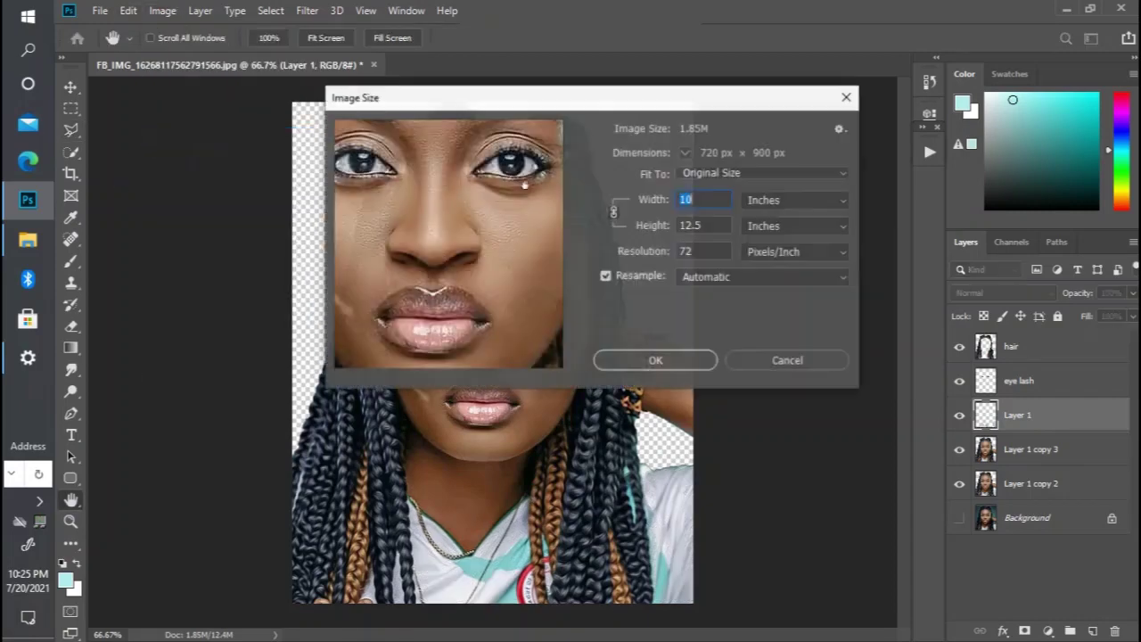
double_click(694, 255)
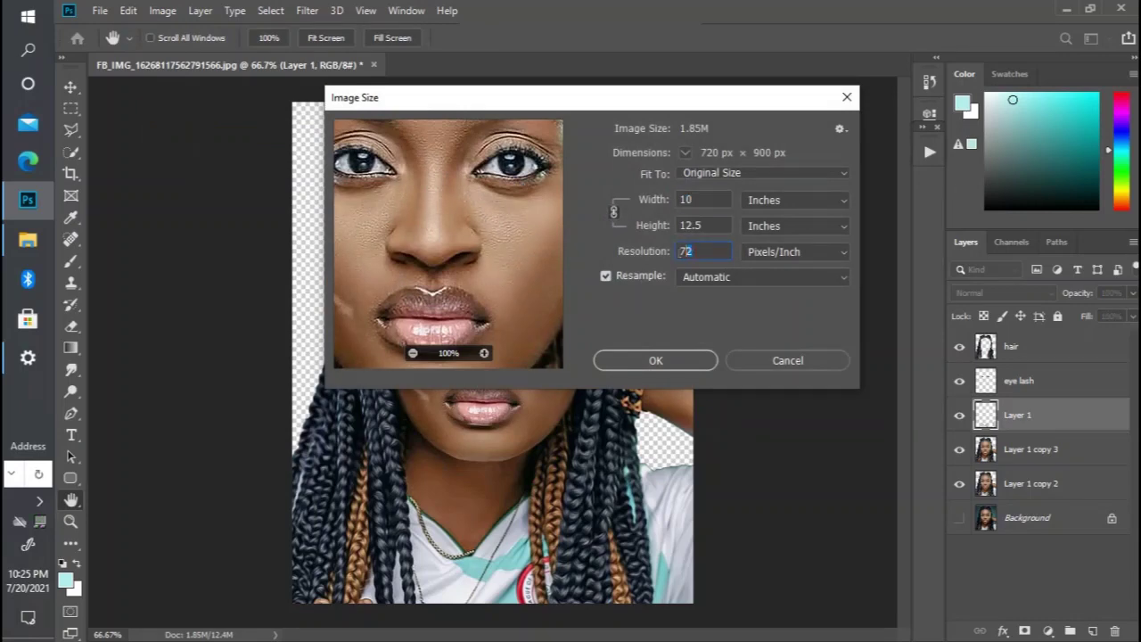
text(300)
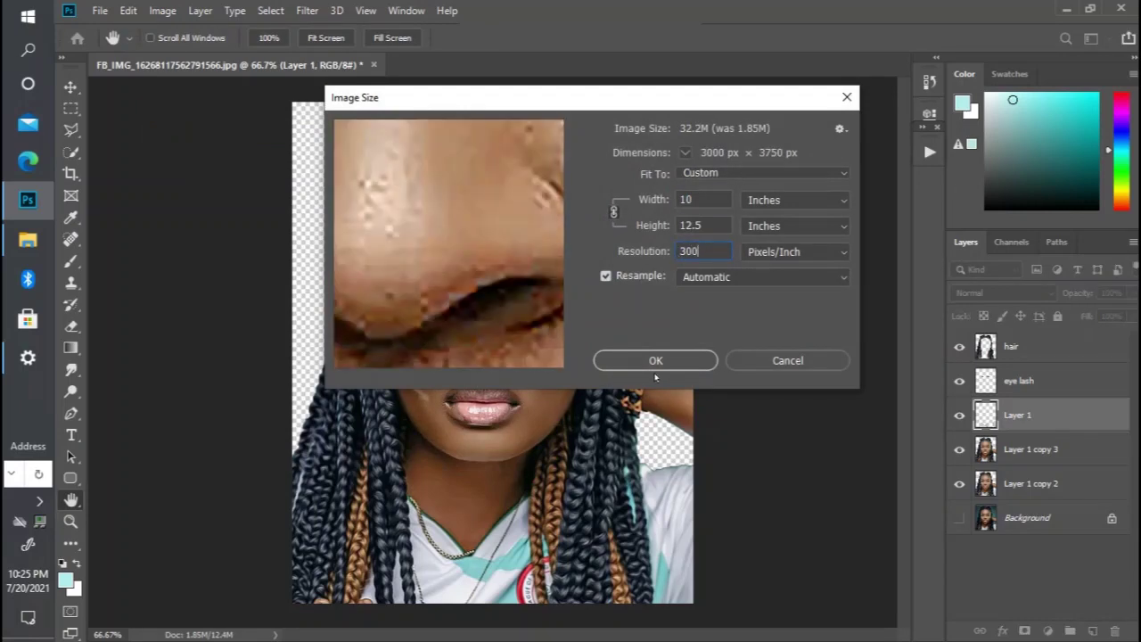
click(654, 361)
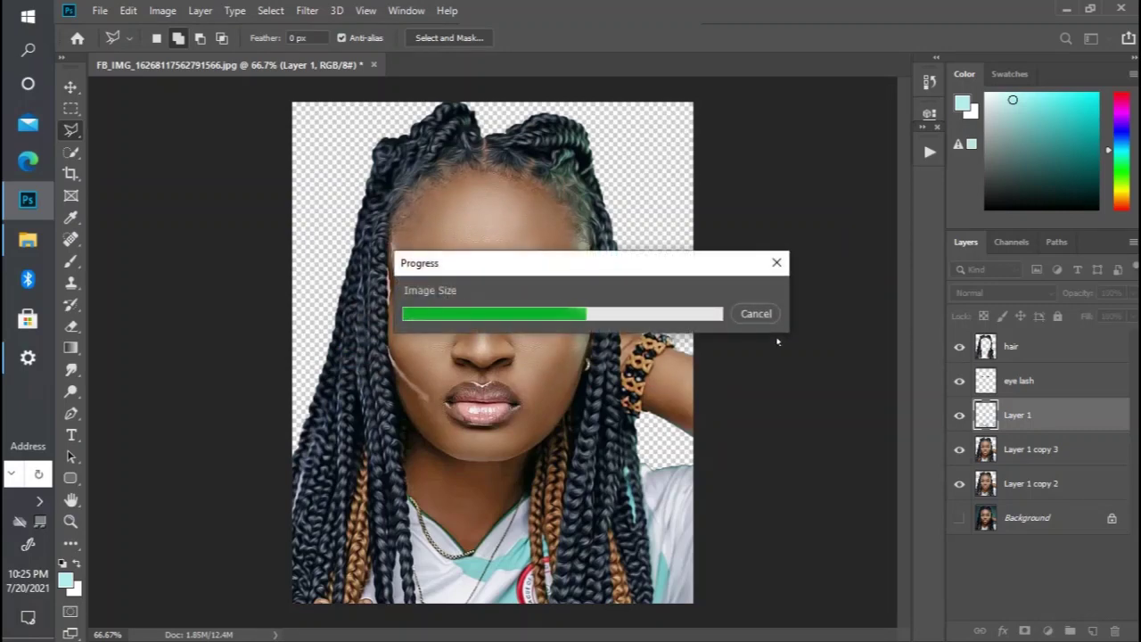
Step: Reapply the last-used Oil Paint filter to the shirt cutout on Layer 1
key(ctrl+minus)
key(ctrl+minus)
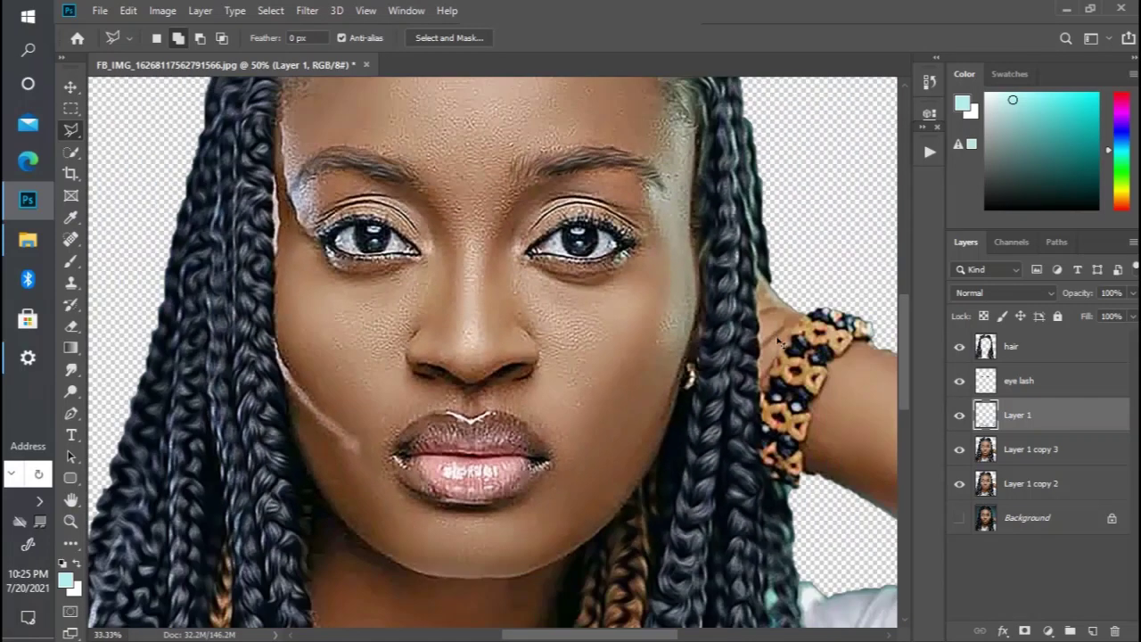
key(ctrl+minus)
key(ctrl+minus)
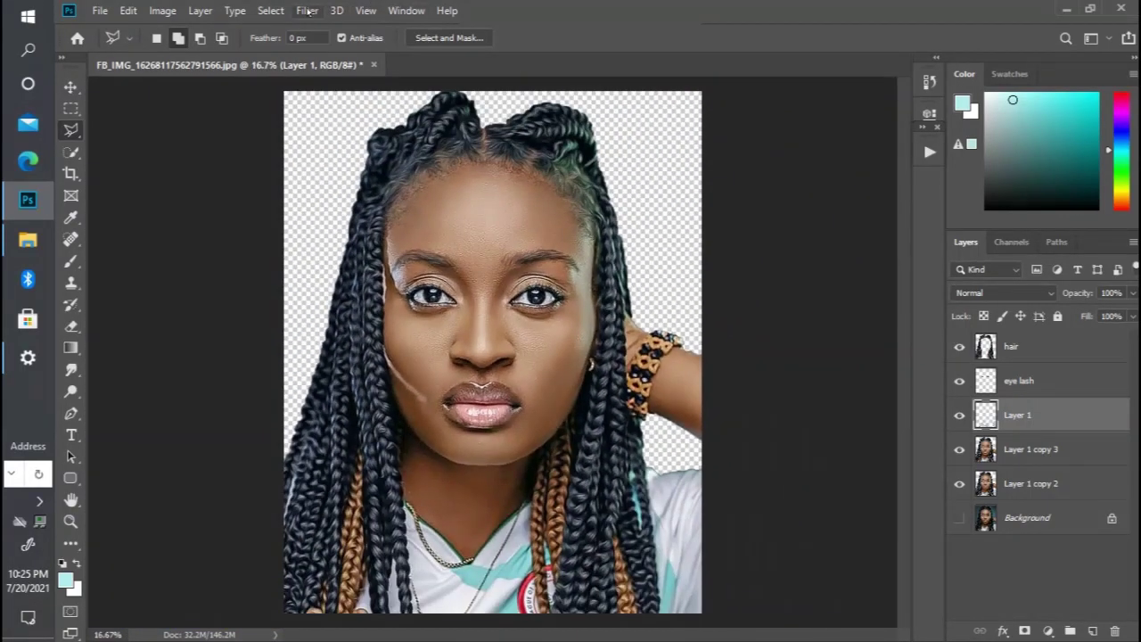
click(303, 13)
click(329, 30)
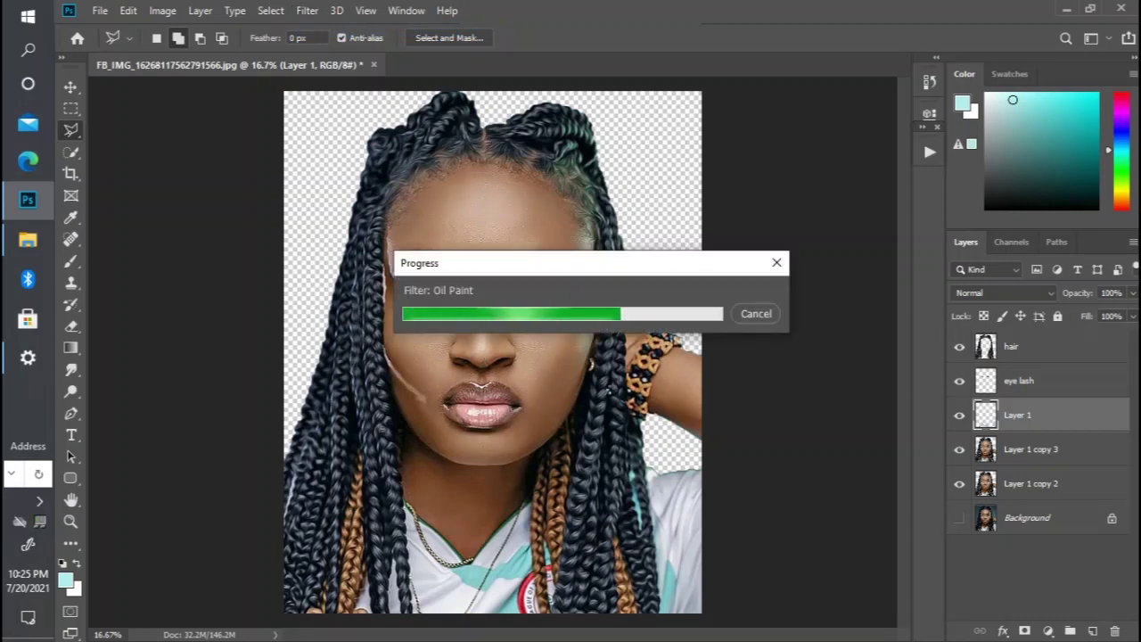
Step: Examine the oil-painted shirt and its edges around the braids at several magnifications
key(ctrl+plus)
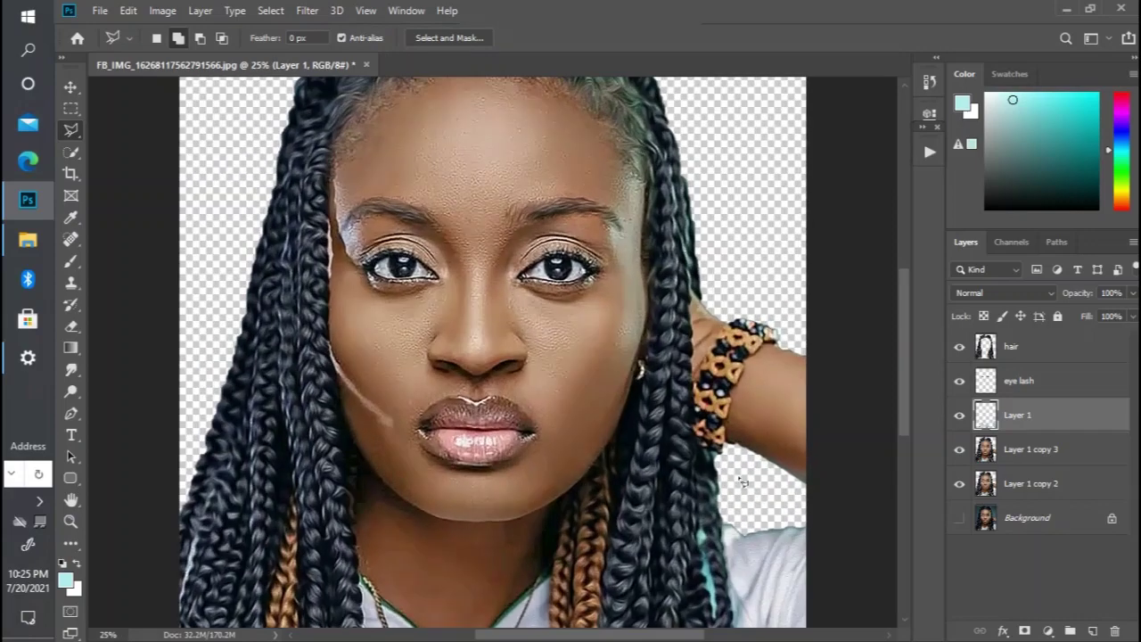
drag(907, 357, 899, 423)
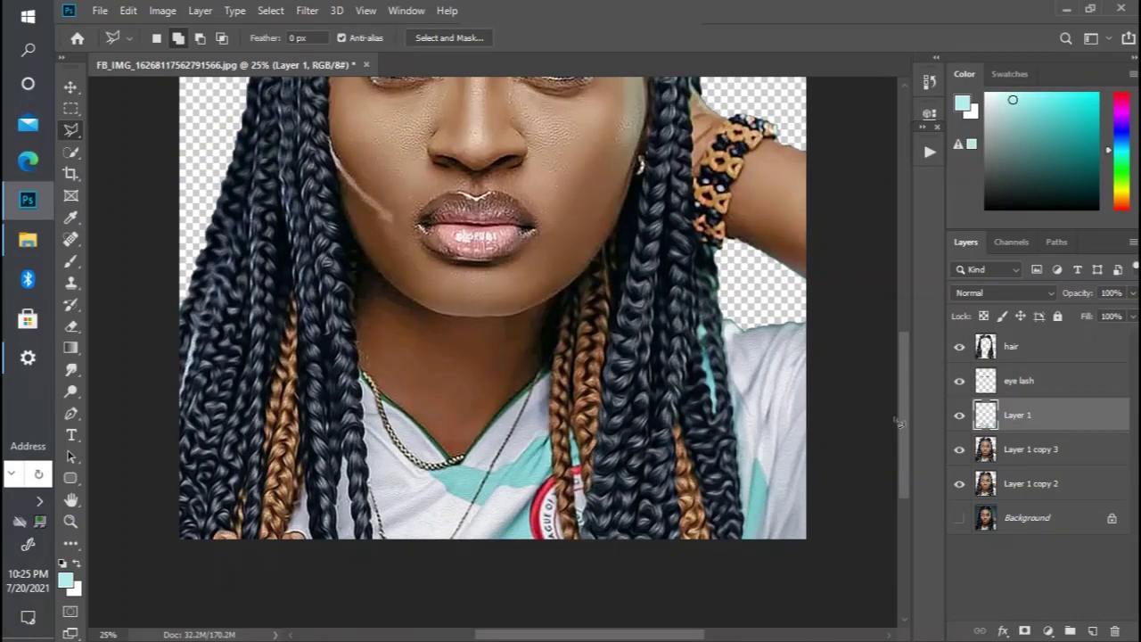
key(ctrl+plus)
key(ctrl+minus)
key(ctrl+minus)
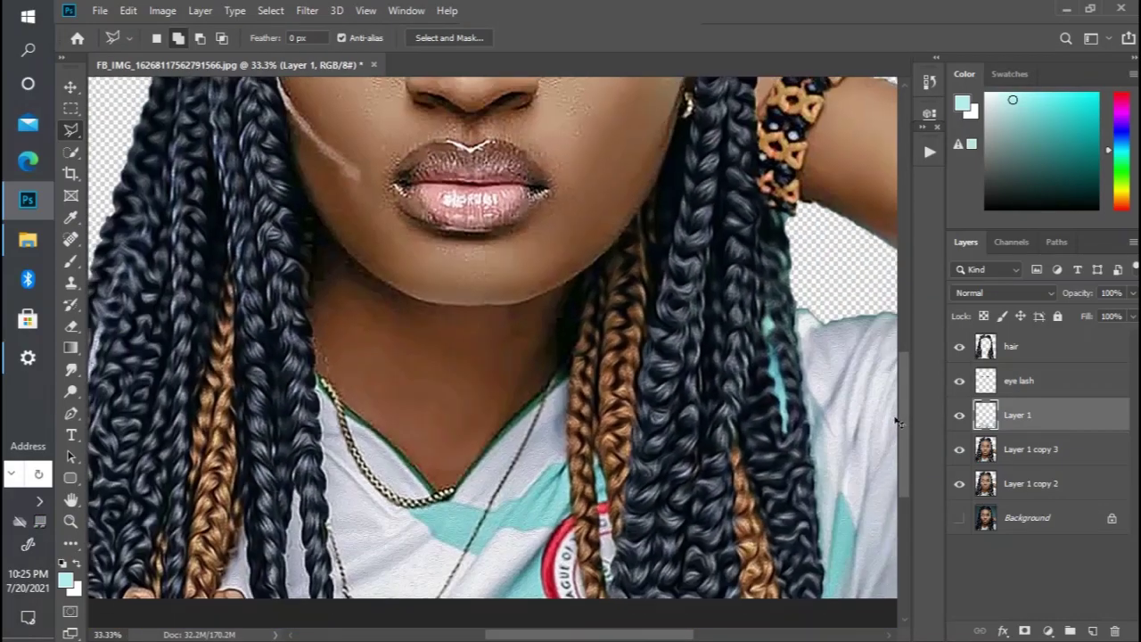
key(ctrl+plus)
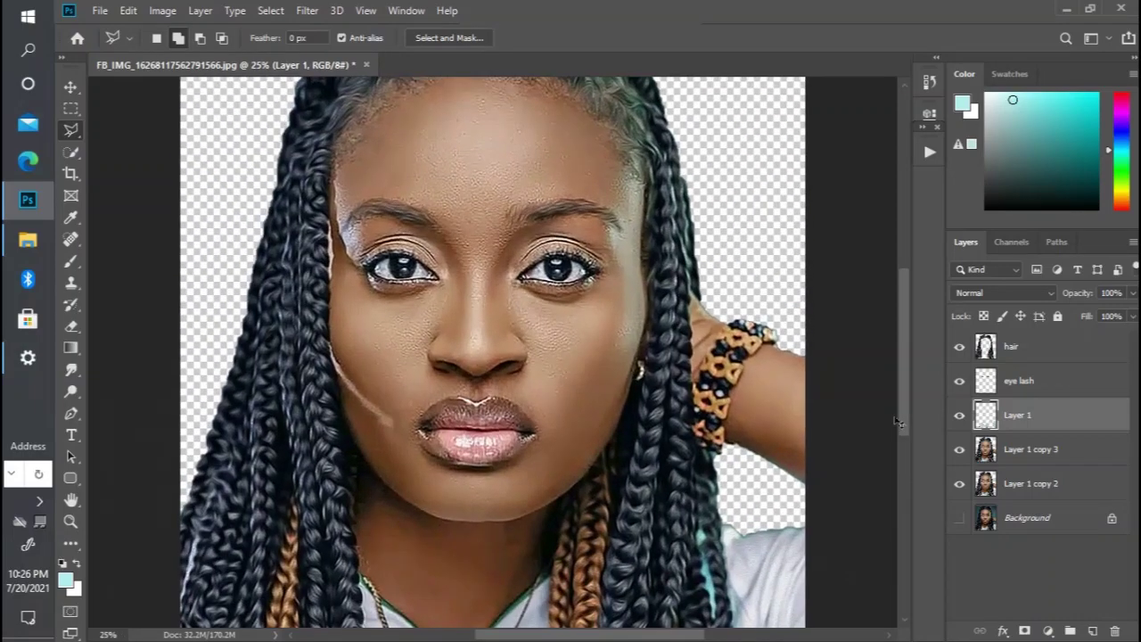
key(ctrl+minus)
key(ctrl+minus)
key(ctrl+plus)
key(ctrl+plus)
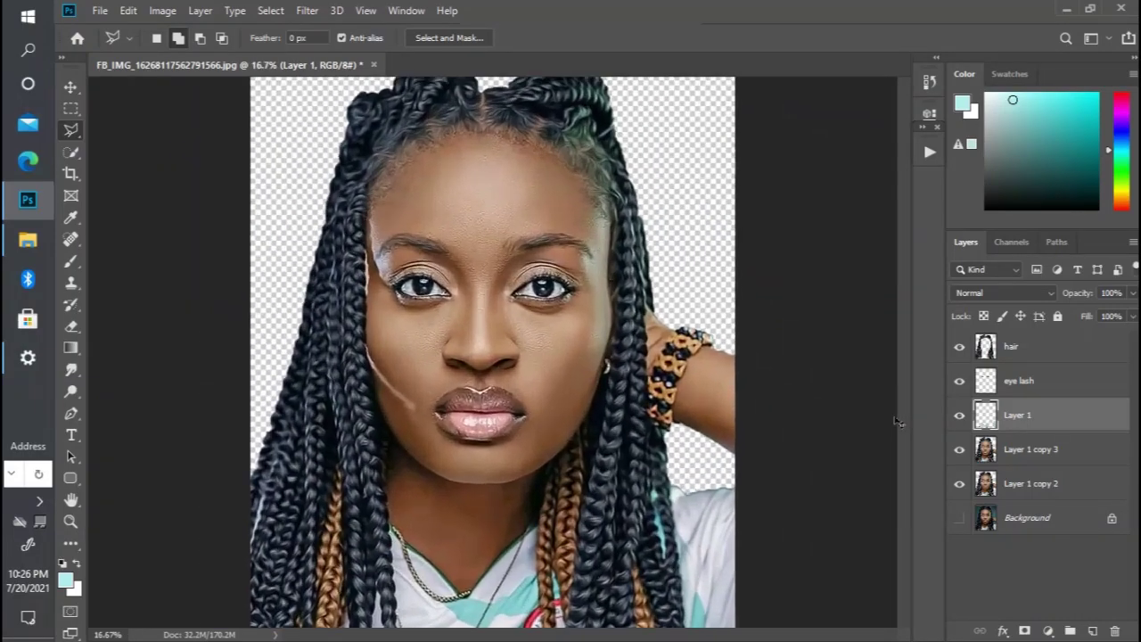
key(ctrl+minus)
key(ctrl+minus)
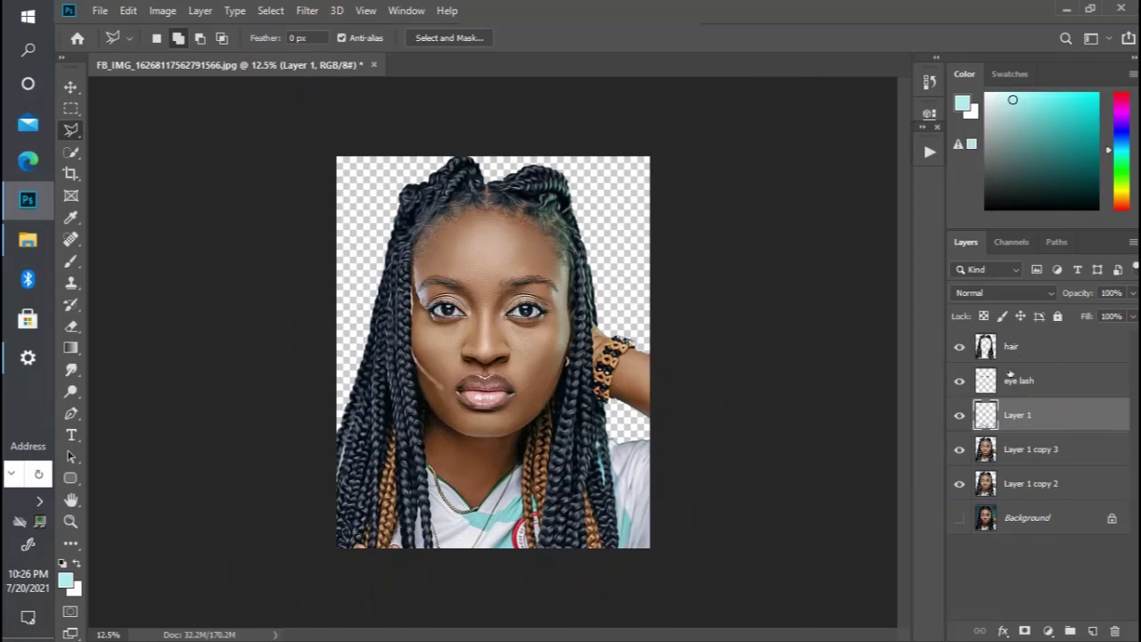
Step: Rename Layer 1 to "cloth" and group it with the hair and eye lash layers
double_click(1014, 415)
text(cloth)
key(Return)
shift+click(1059, 358)
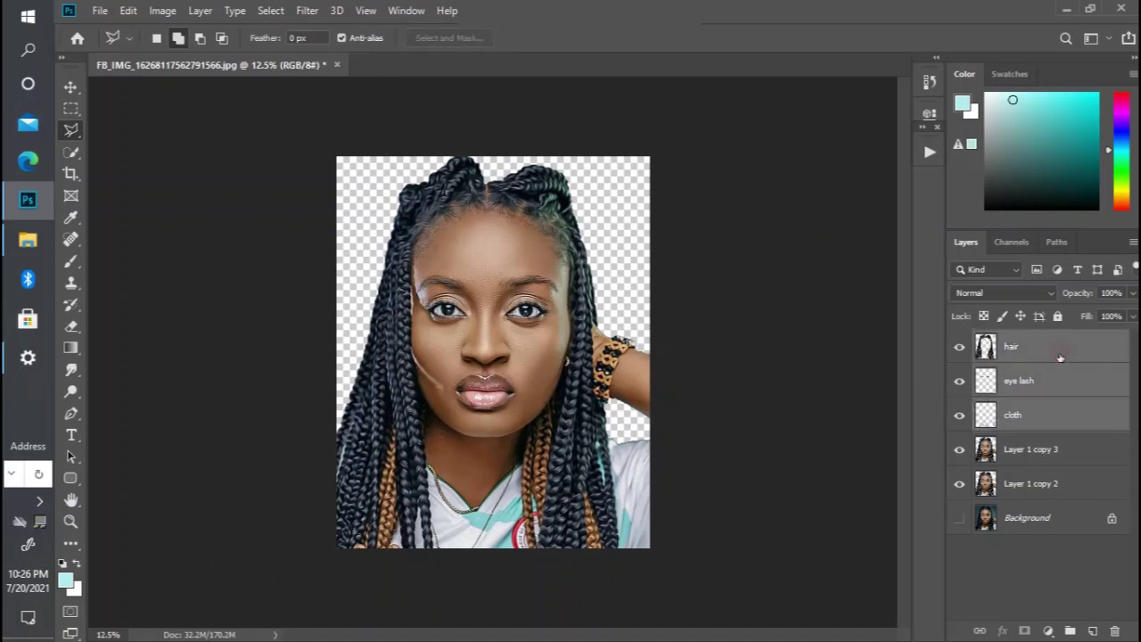
key(ctrl+g)
Step: Duplicate the layer group as a backup, with the copy locked and hidden
key(ctrl+j)
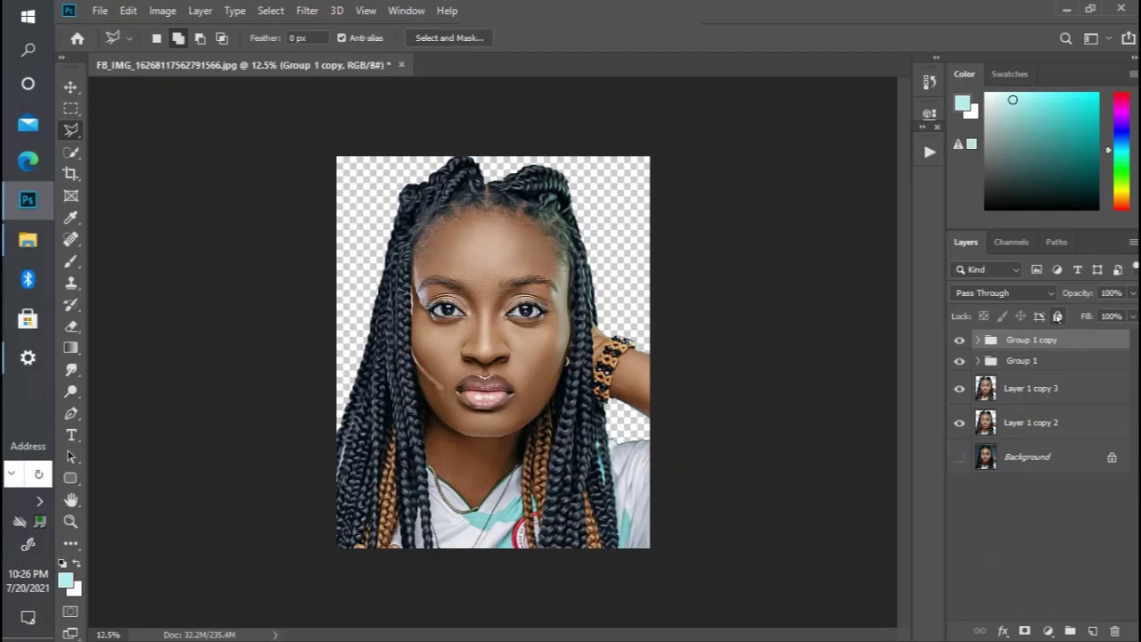
click(1057, 317)
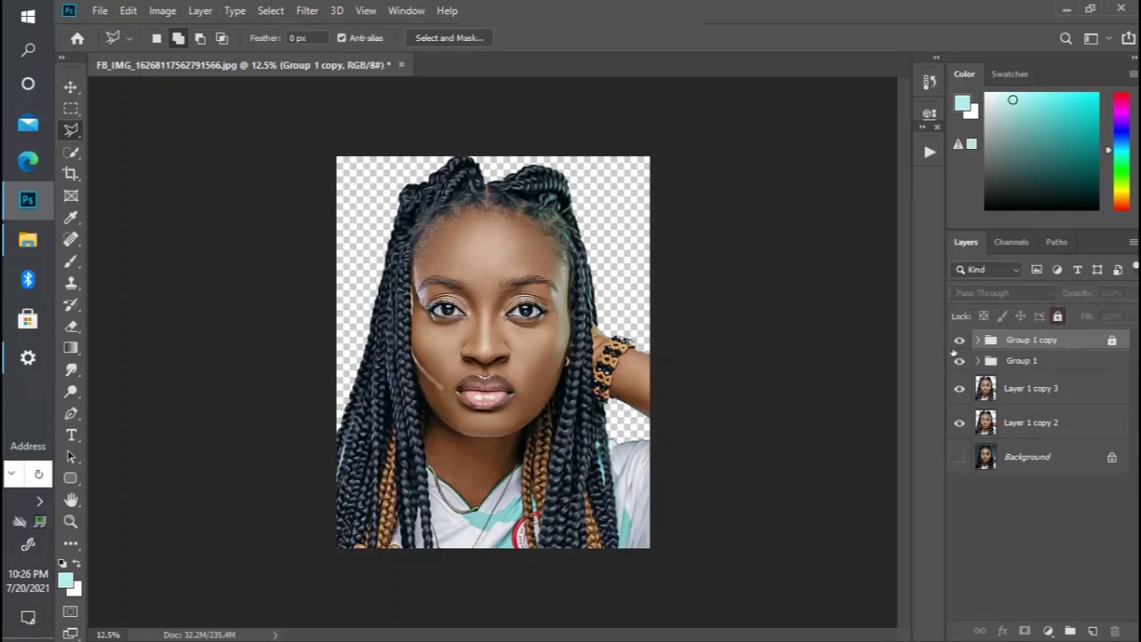
click(958, 341)
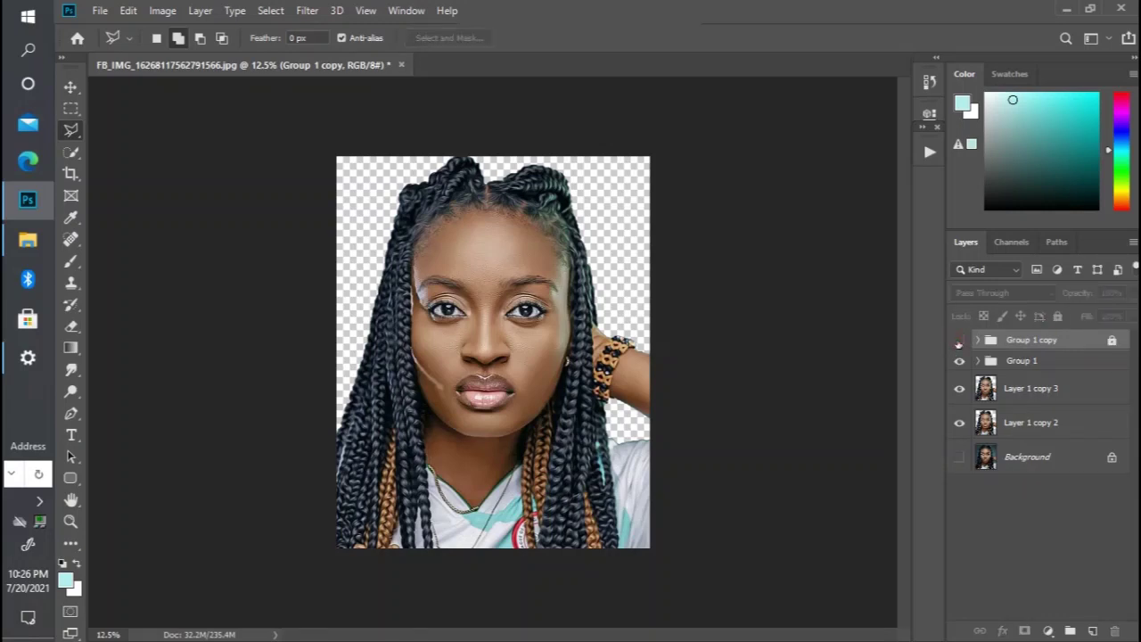
Step: Merge Group 1 with Layer 1 copy 3 into a single layer
click(1047, 389)
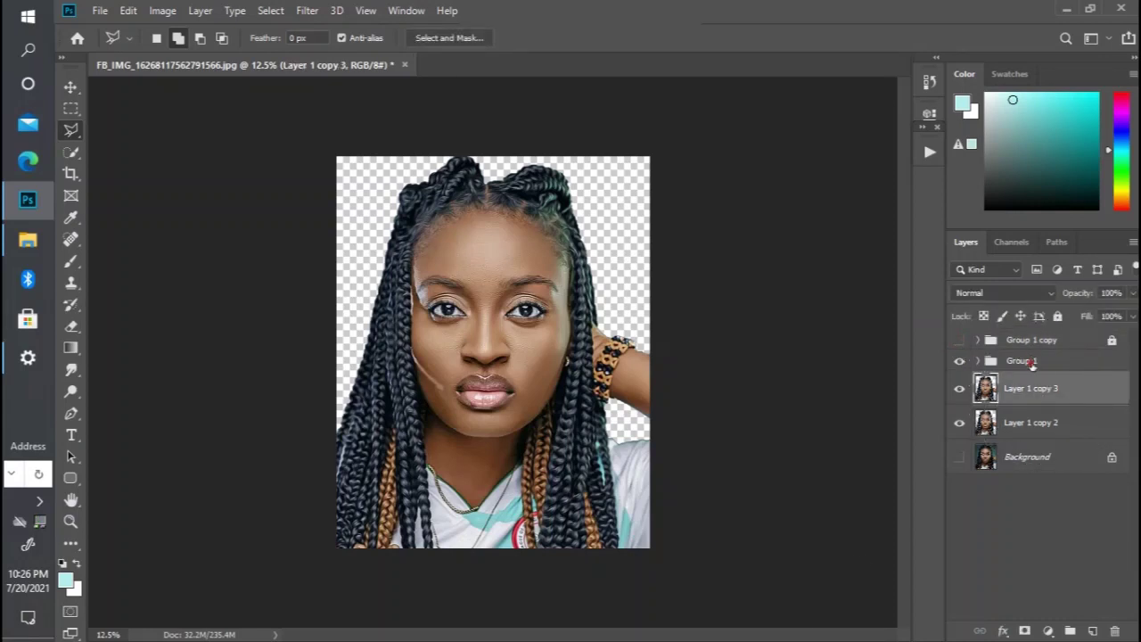
key(ctrl+e)
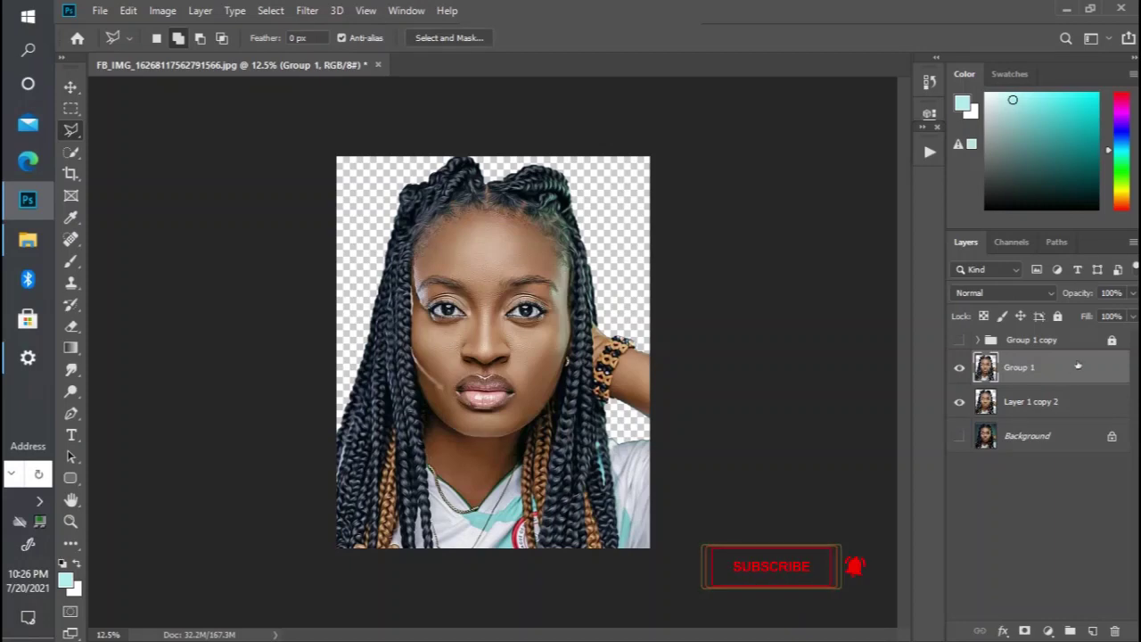
key(ctrl+plus)
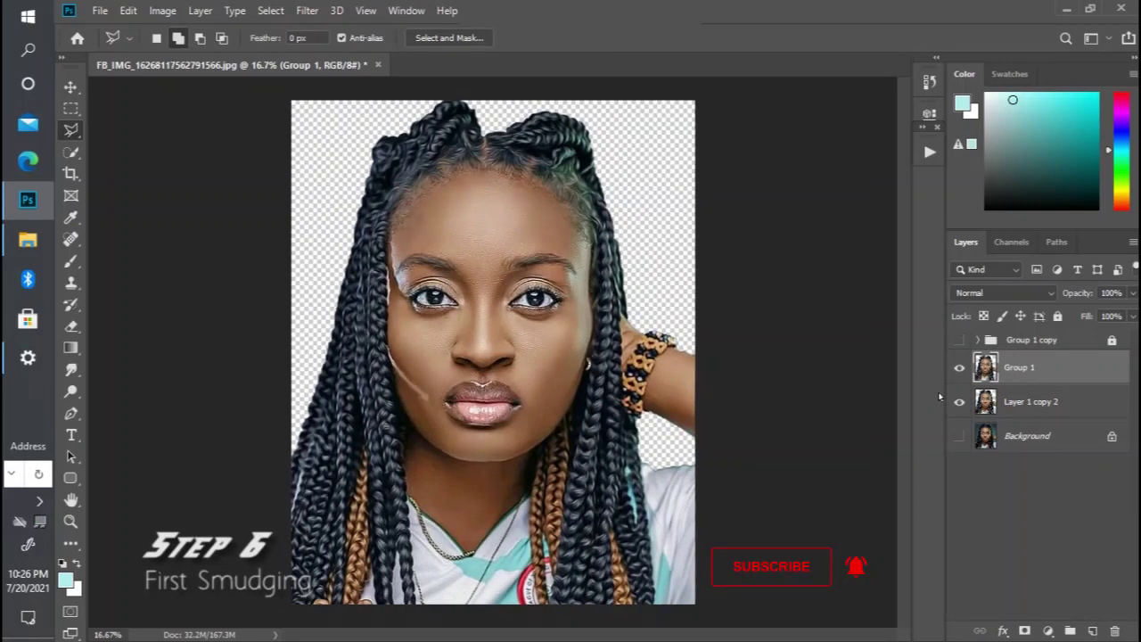
key(ctrl+minus)
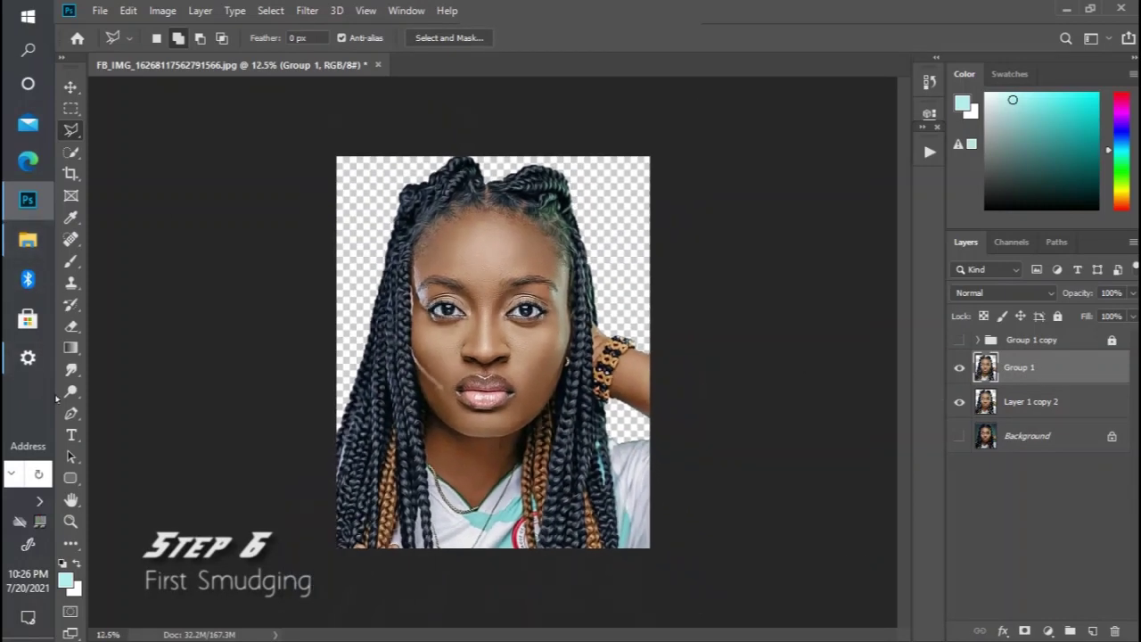
Step: Choose the Smudge tool and set its strength to 30%
click(71, 369)
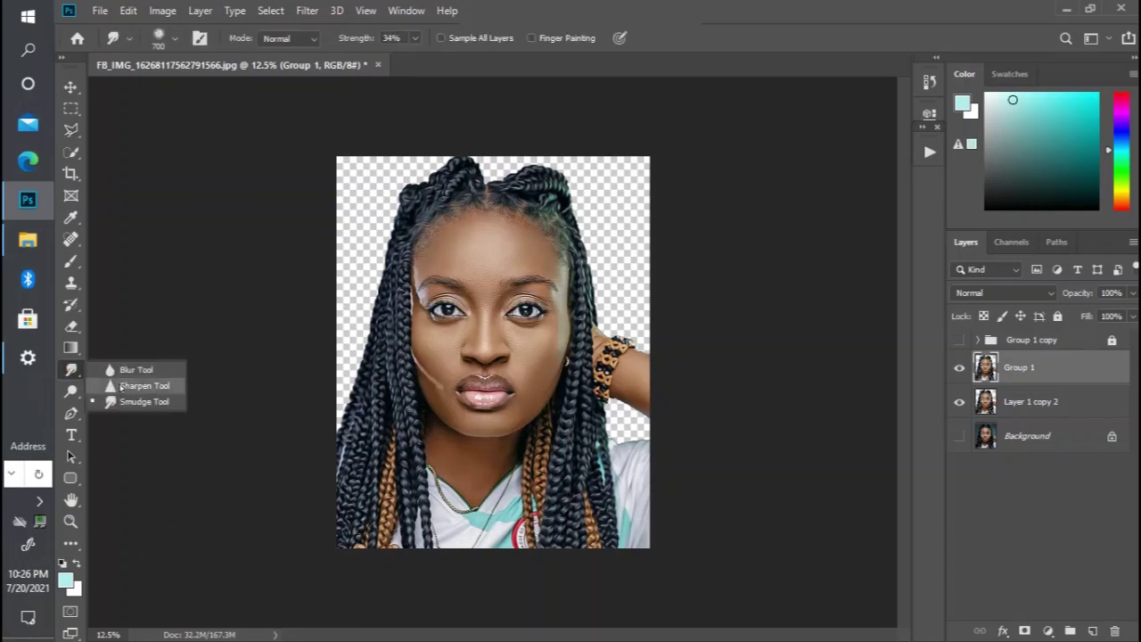
click(147, 401)
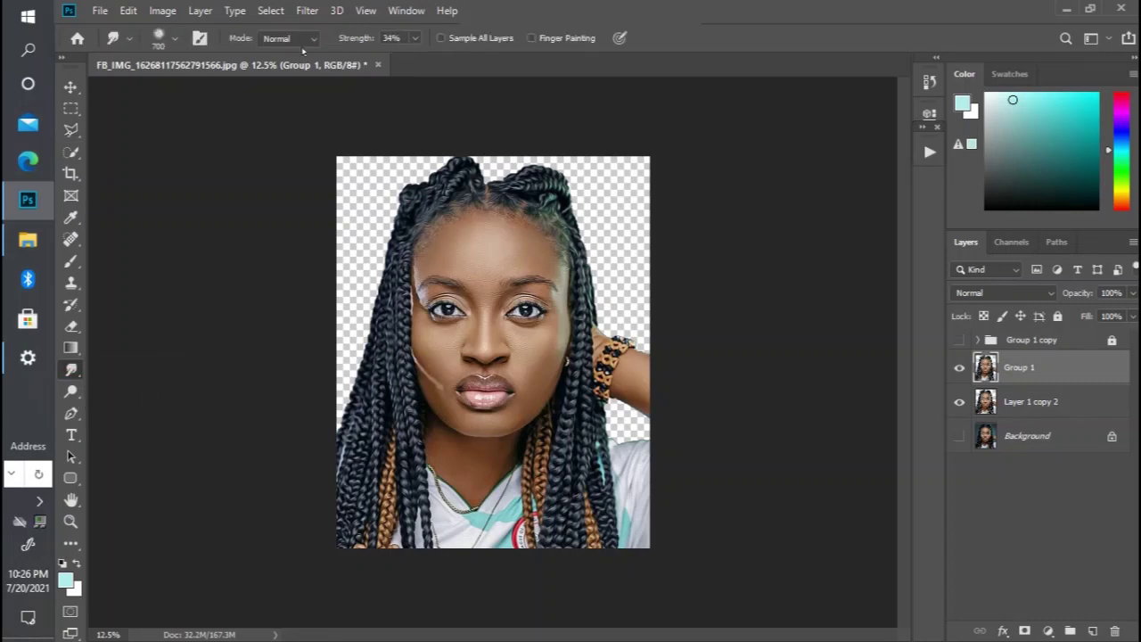
click(415, 39)
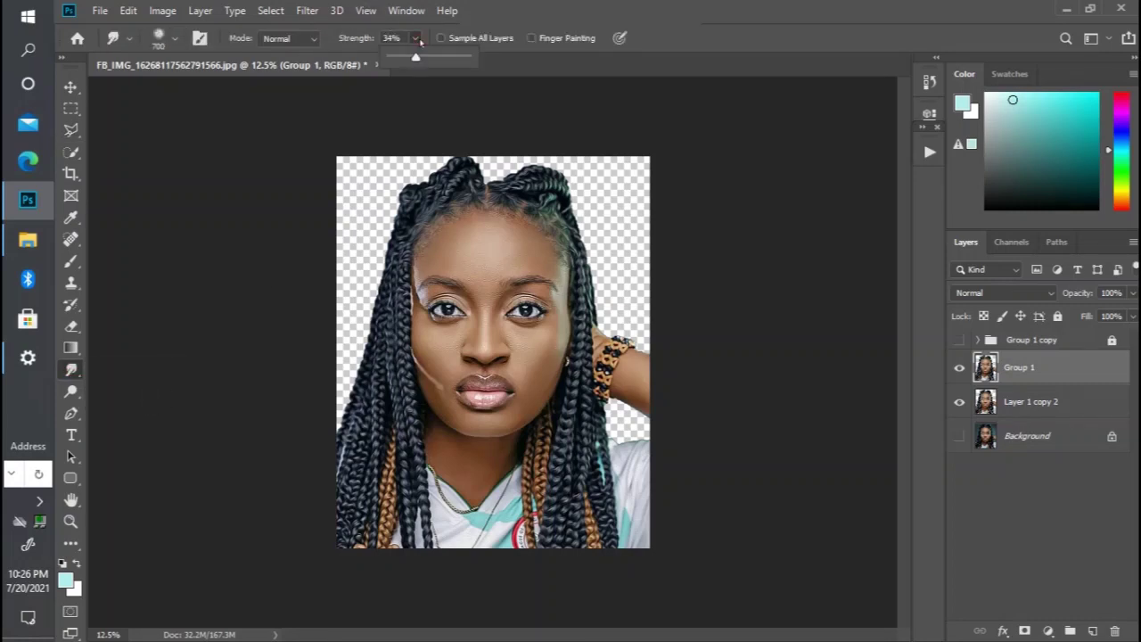
drag(416, 56, 412, 56)
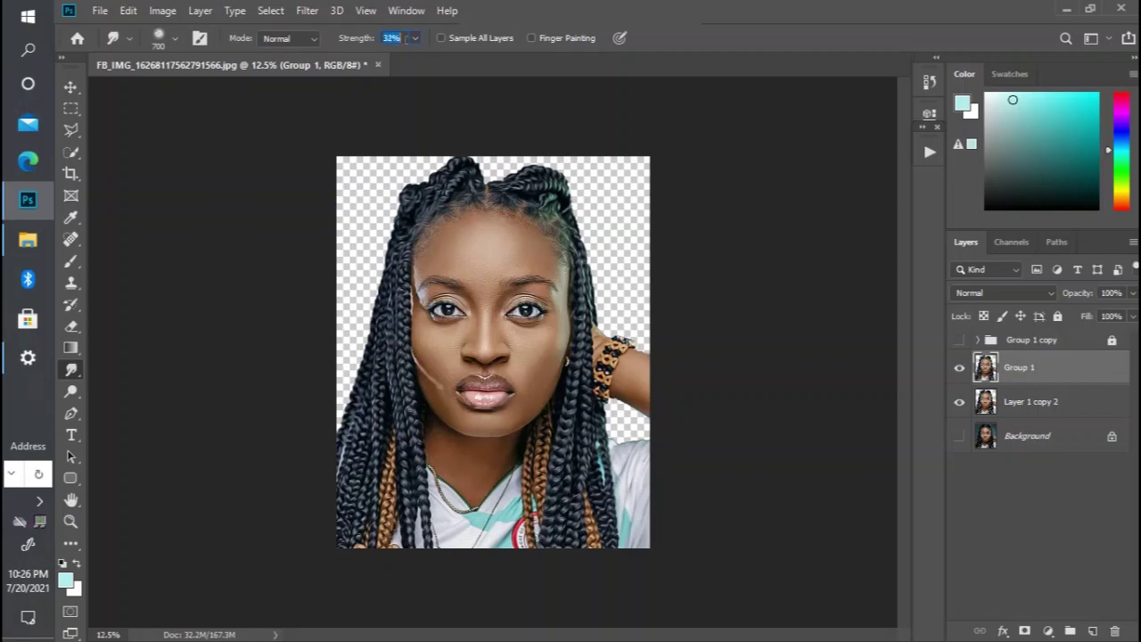
Step: Smudge the forehead skin smooth up to the hairline and eyebrows, with the brush reduced to about 90 px
key(ctrl+plus)
key(ctrl+plus)
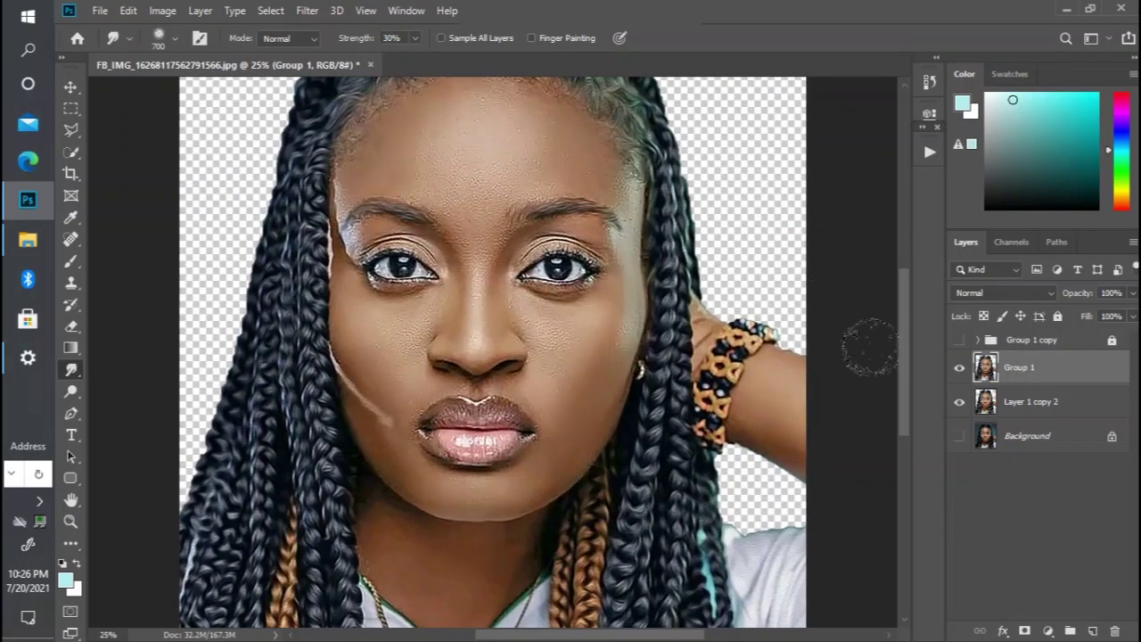
scroll(906, 383, up, 2)
scroll(907, 383, up, 3)
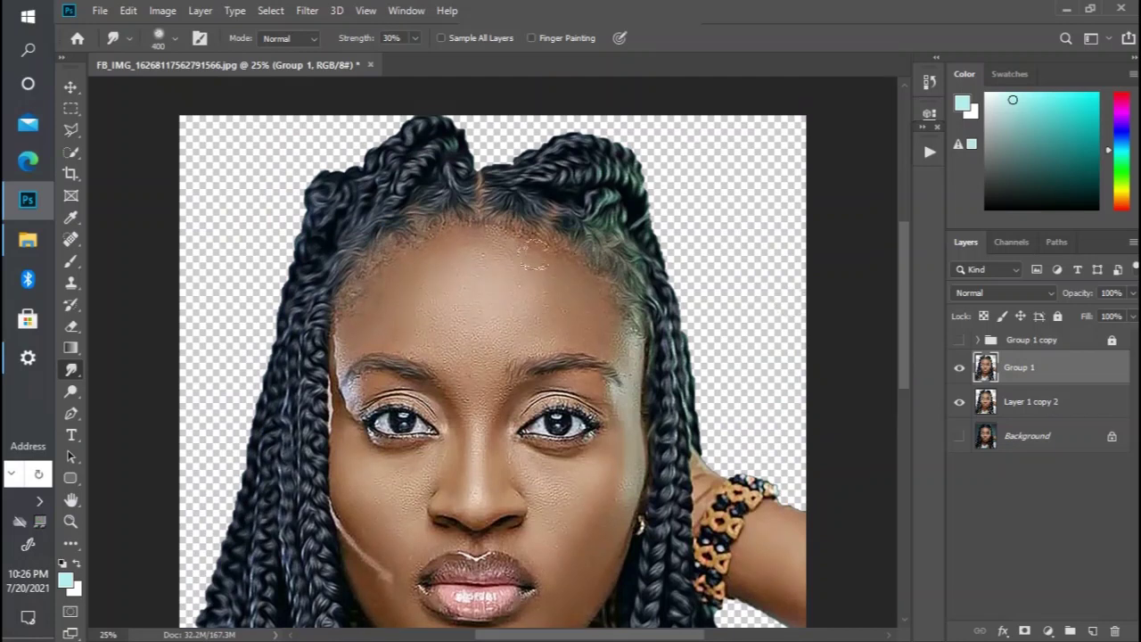
key(bracketleft)
key(bracketleft)
key(bracketleft)
key(bracketleft)
key(bracketleft)
click(430, 328)
key(bracketleft)
key(bracketleft)
key(bracketright)
key(bracketright)
Step: Smudge the eyelid, under-eye area and cheek smooth on the image's right half of the face
mouse_move(526, 411)
mouse_down()
mouse_move(560, 395)
mouse_move(600, 415)
mouse_up()
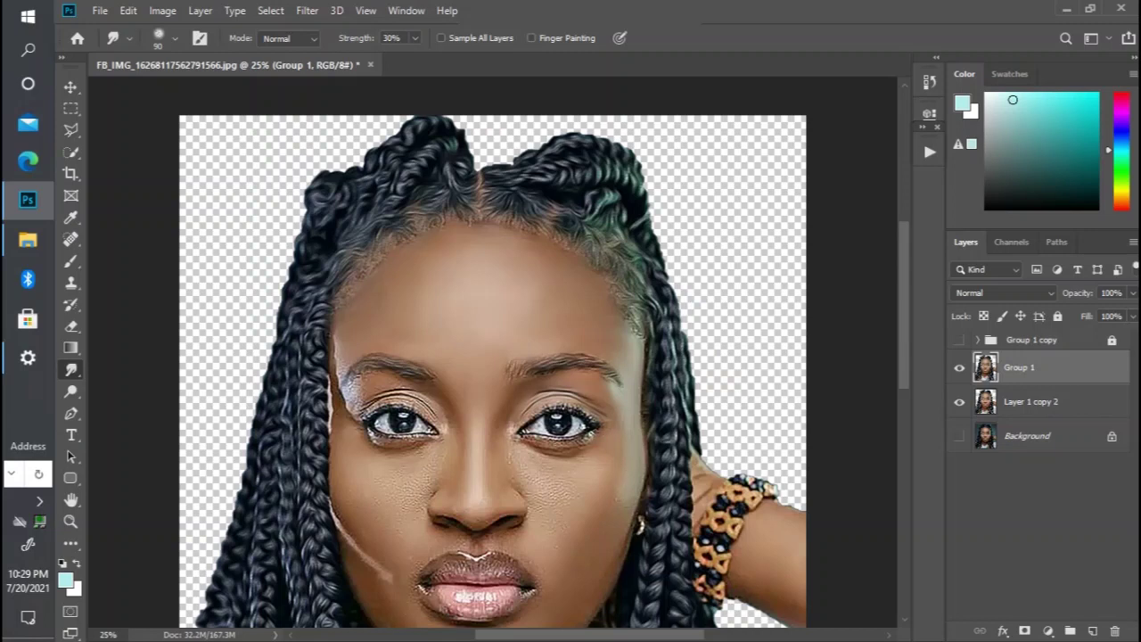
drag(554, 443, 590, 437)
key(bracketleft)
key(bracketleft)
key(bracketleft)
scroll(587, 349, down, 3)
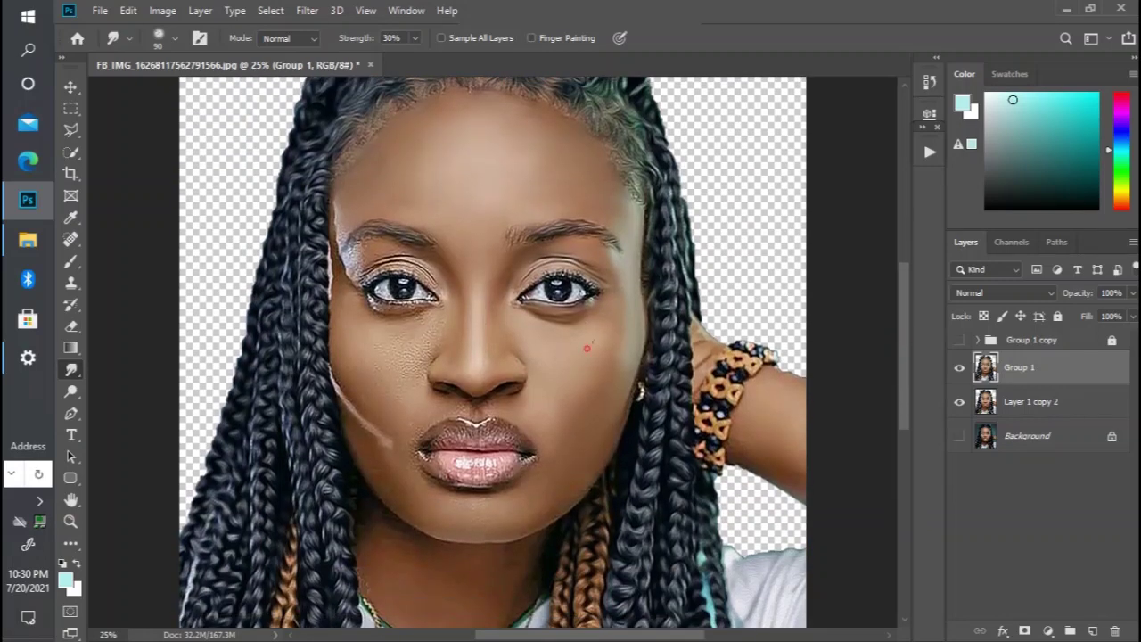
Step: Smudge the cheek skin smooth on the image's left half of the face, varying the brush size
key(bracketright)
key(bracketright)
key(bracketright)
key(bracketleft)
key(bracketleft)
key(bracketleft)
key(bracketright)
key(bracketright)
key(bracketright)
key(bracketleft)
key(bracketleft)
key(bracketleft)
key(bracketleft)
key(bracketleft)
key(bracketleft)
key(ctrl+equal)
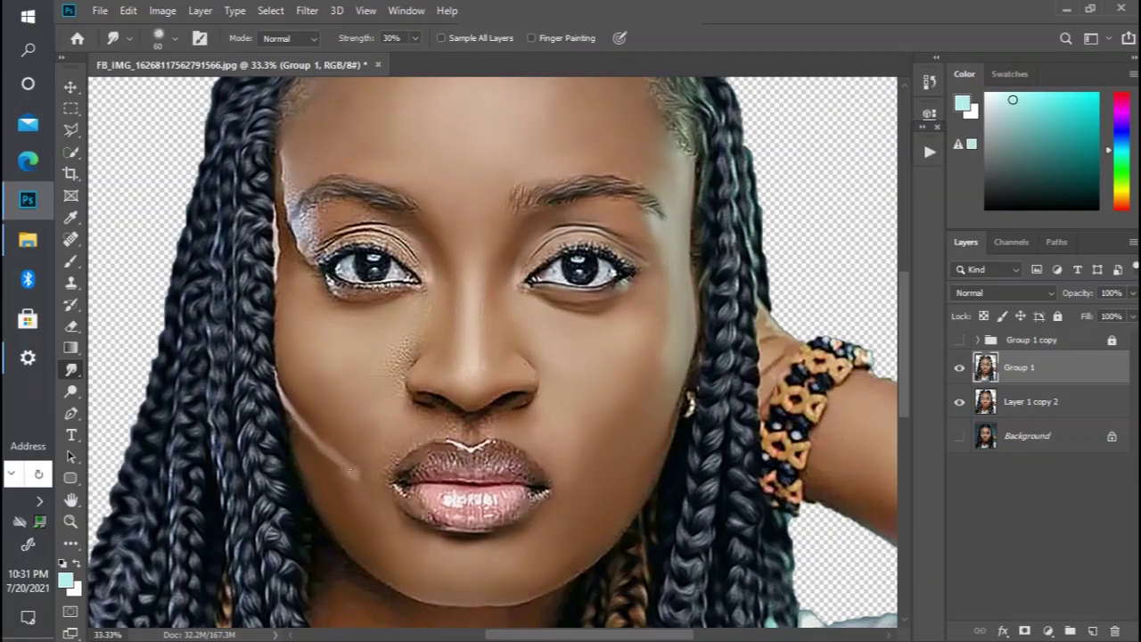
Step: Smudge the remaining skin texture beside the nose and around the eye on the image's left half
key(ctrl+minus)
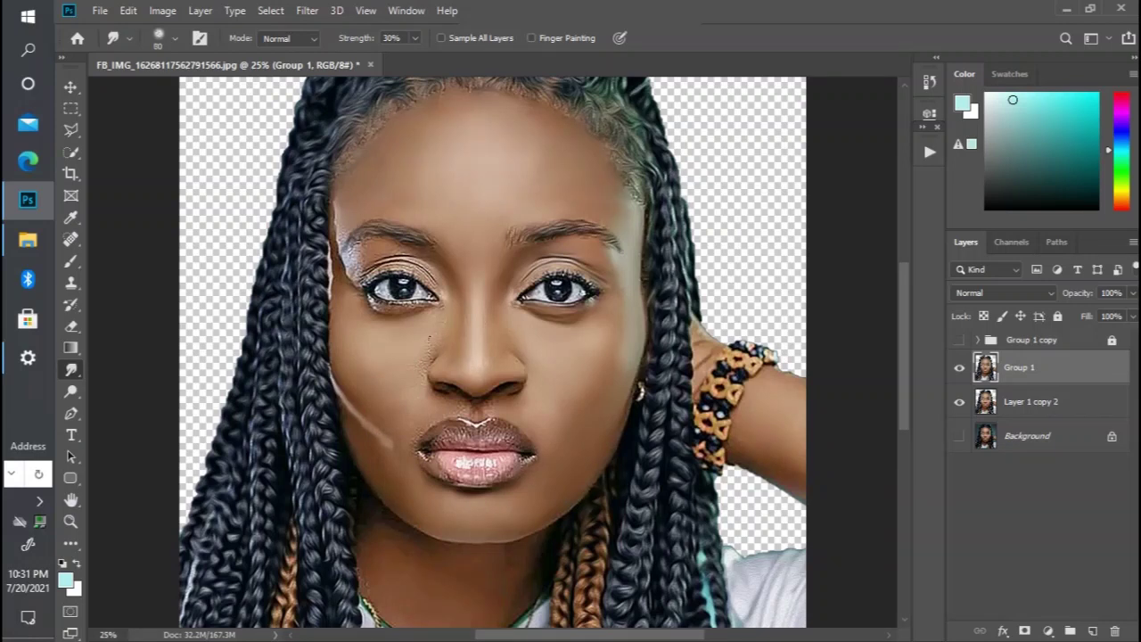
key(bracketright)
key(bracketright)
key(bracketleft)
key(bracketleft)
key(bracketleft)
key(bracketright)
key(bracketright)
key(bracketleft)
key(bracketleft)
key(bracketleft)
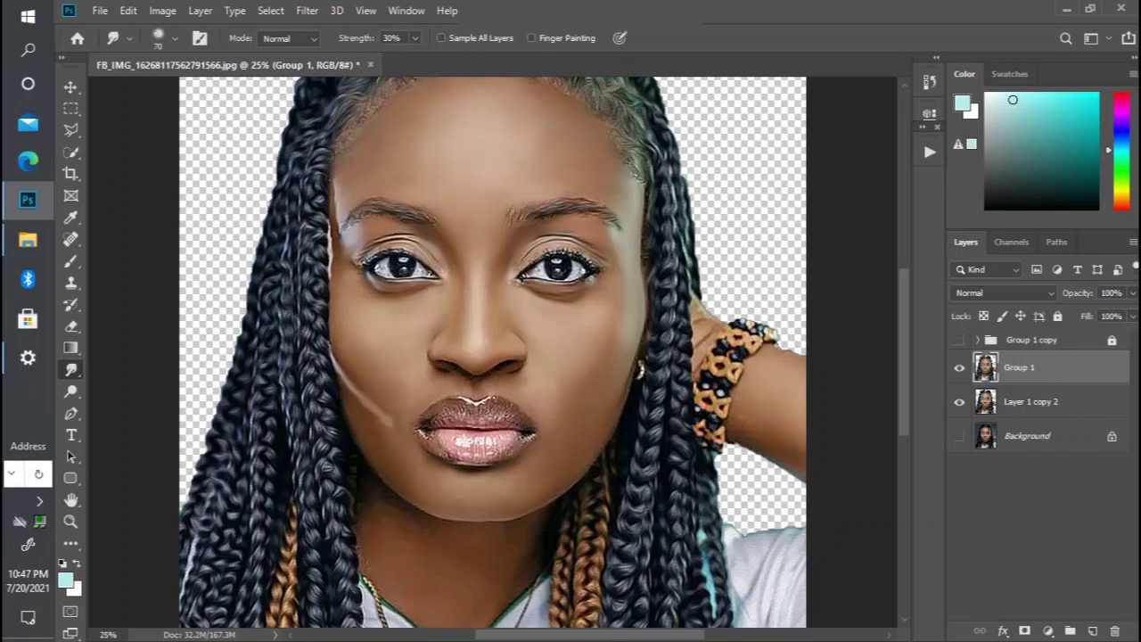
Step: Smudge the skin of the lower face and neck smooth, adjusting the brush size around the edges
scroll(452, 502, down, 3)
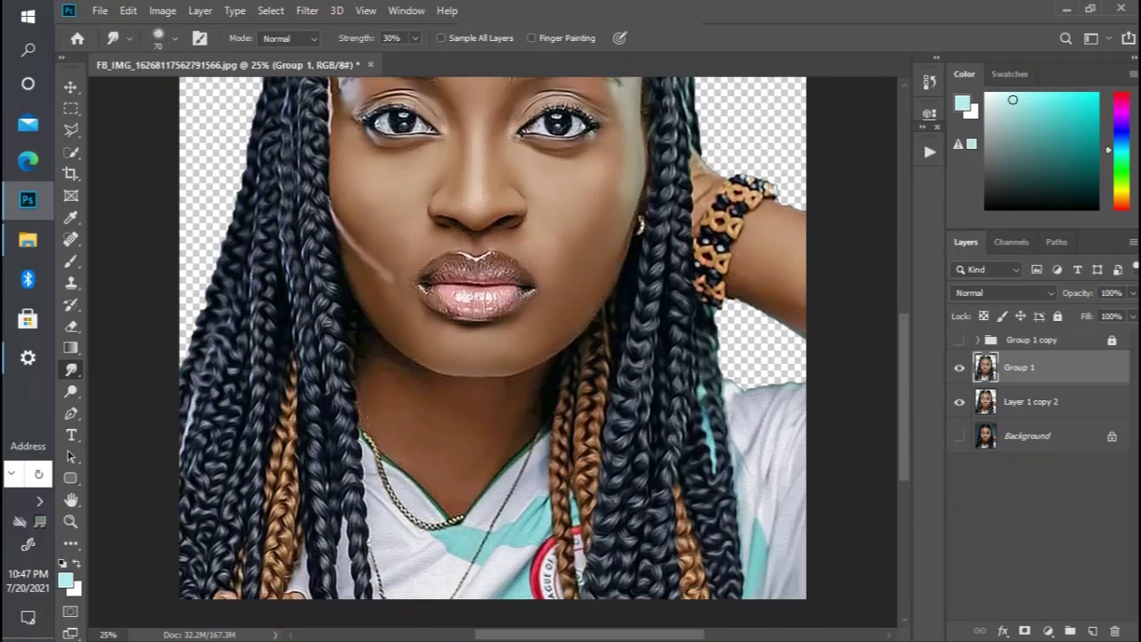
key(bracketright)
key(bracketright)
key(bracketright)
key(bracketright)
key(bracketright)
key(bracketright)
key(bracketleft)
key(bracketleft)
key(bracketleft)
key(bracketright)
key(bracketright)
key(bracketright)
key(bracketleft)
key(bracketleft)
key(bracketleft)
key(bracketleft)
key(ctrl+minus)
key(ctrl+minus)
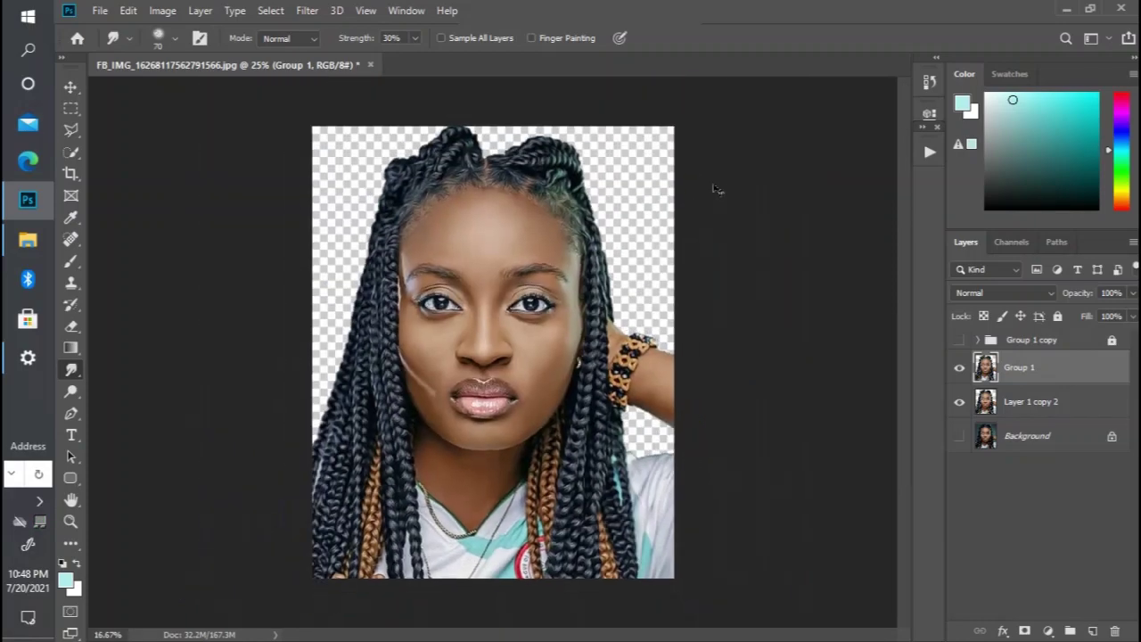
Step: Examine the smudged skin across the whole face at several magnifications
key(ctrl+plus)
key(ctrl+plus)
key(ctrl+plus)
key(ctrl+plus)
key(ctrl+minus)
key(ctrl+minus)
key(ctrl+minus)
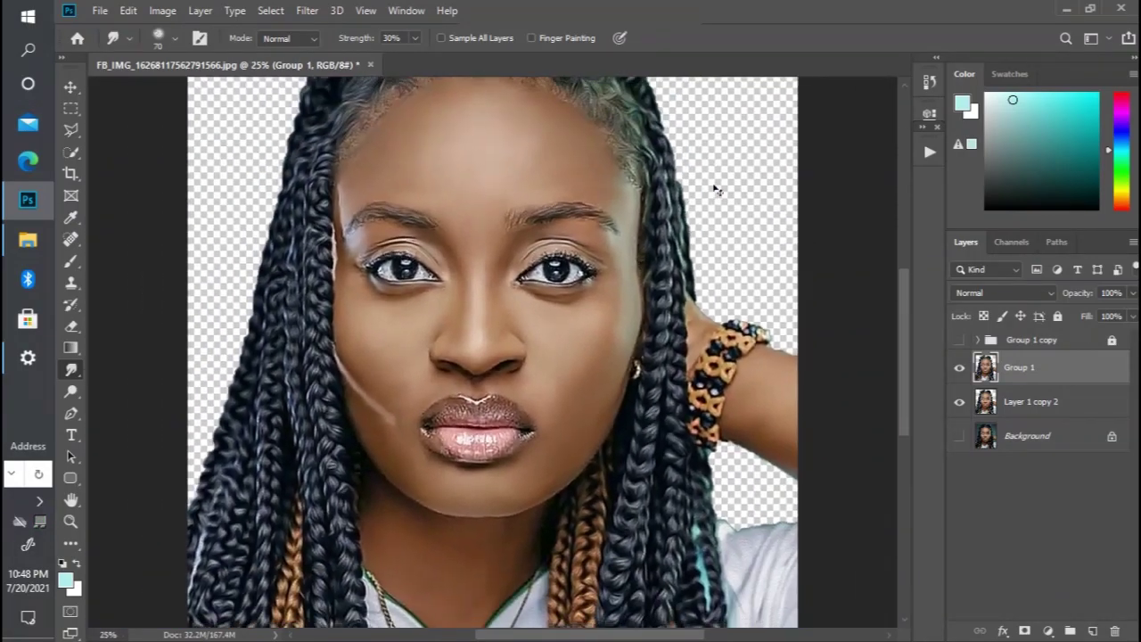
key(ctrl+plus)
key(ctrl+plus)
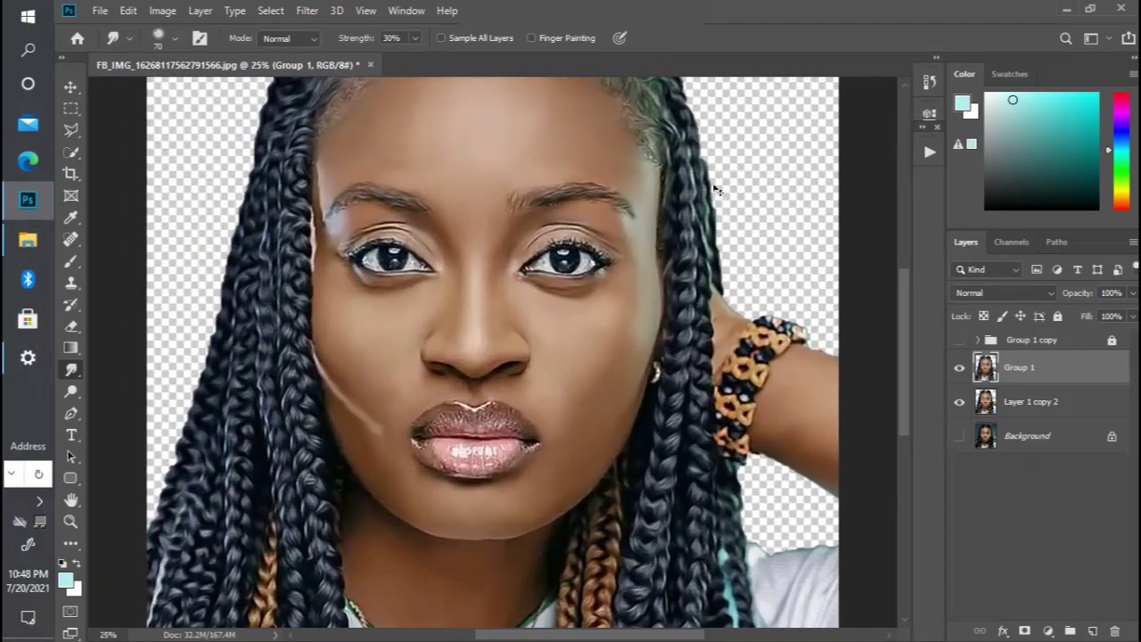
key(ctrl+minus)
key(ctrl+plus)
key(ctrl+minus)
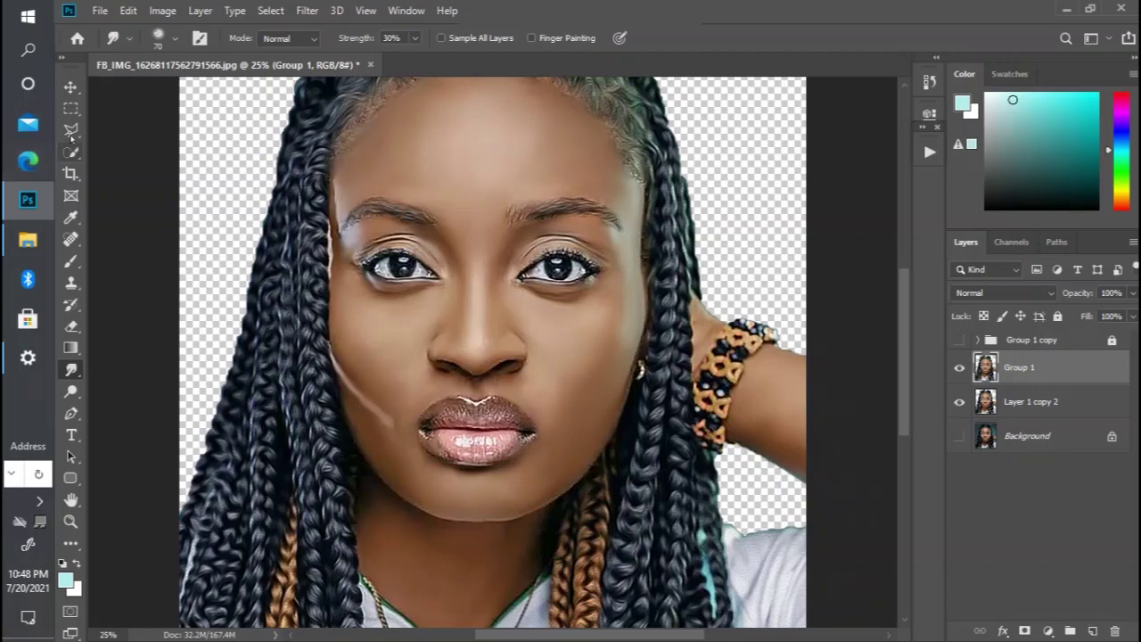
Step: Outline both eyes with the Polygonal Lasso tool, adding each outline to the same selection
click(71, 130)
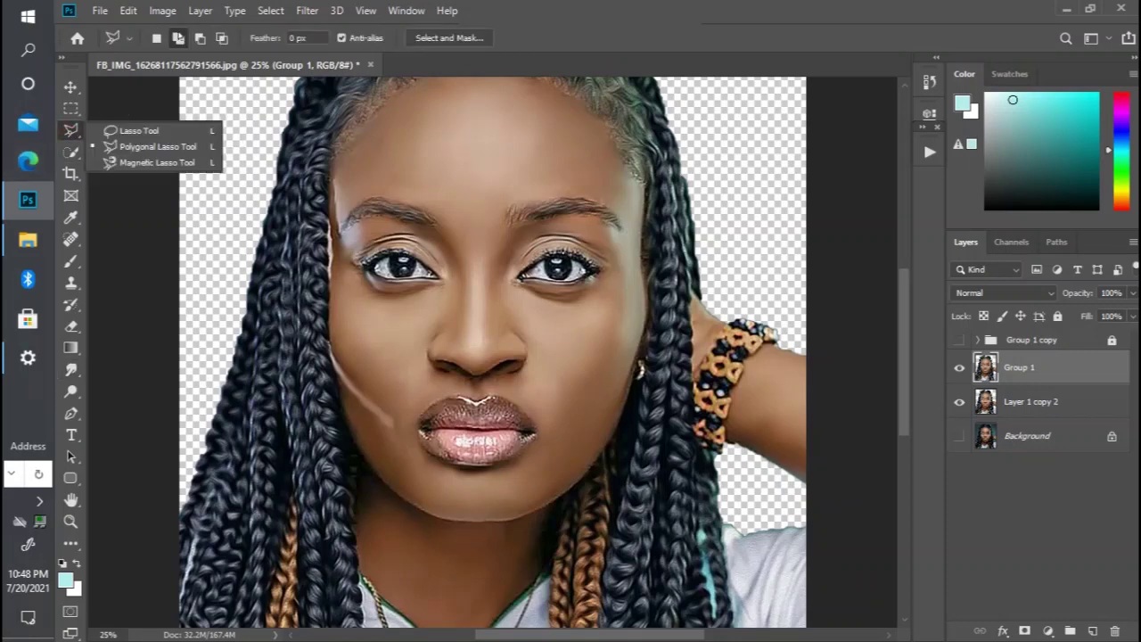
click(179, 38)
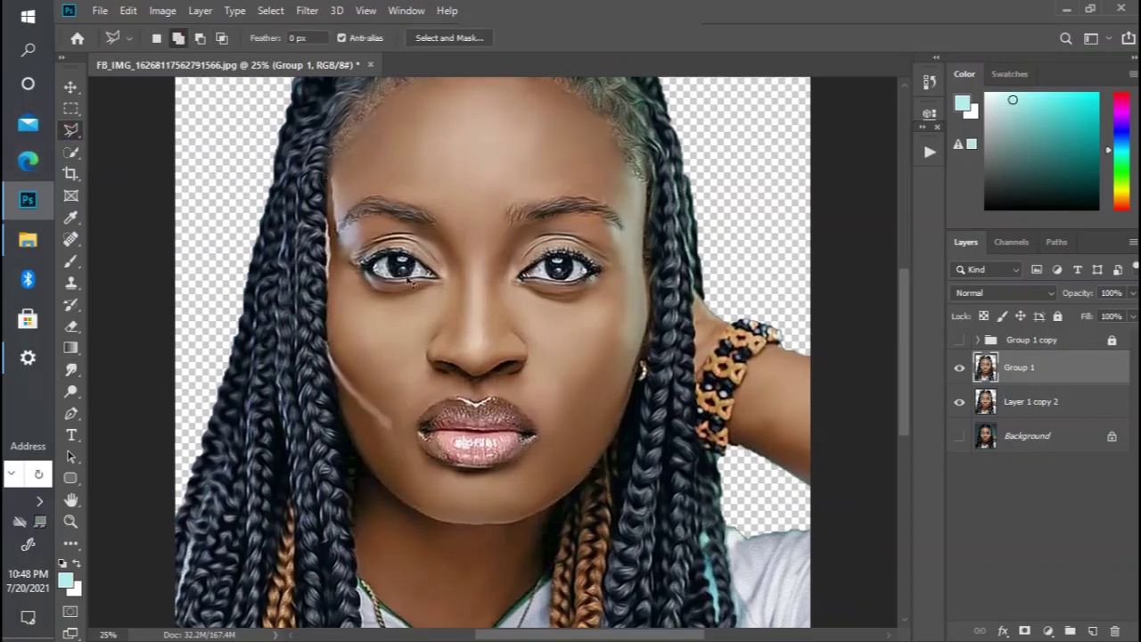
key(ctrl+plus)
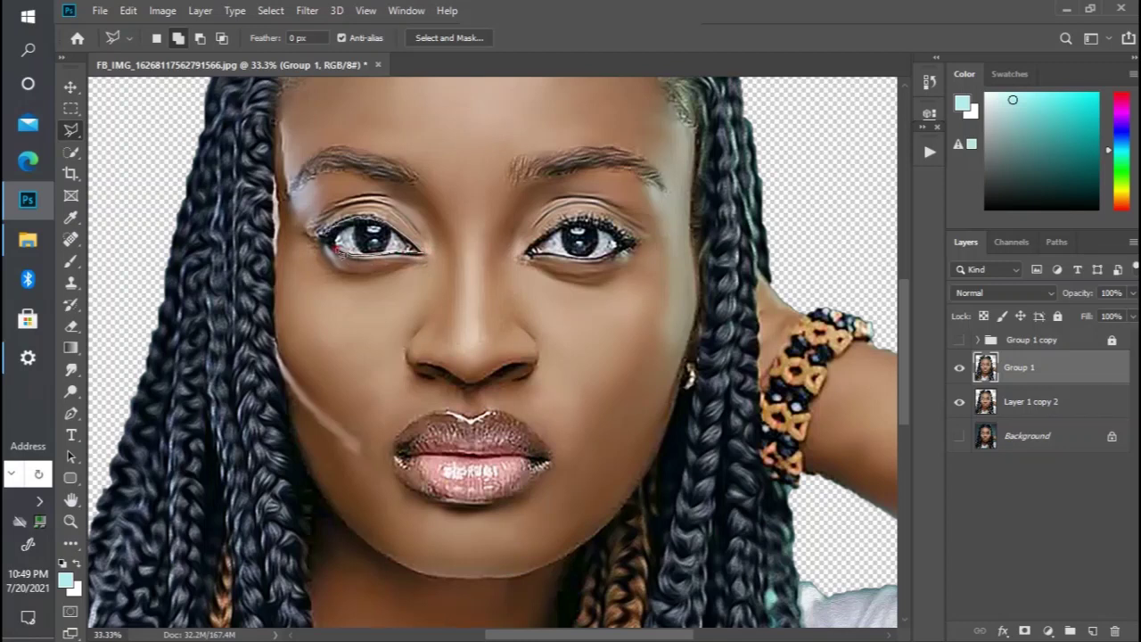
click(327, 239)
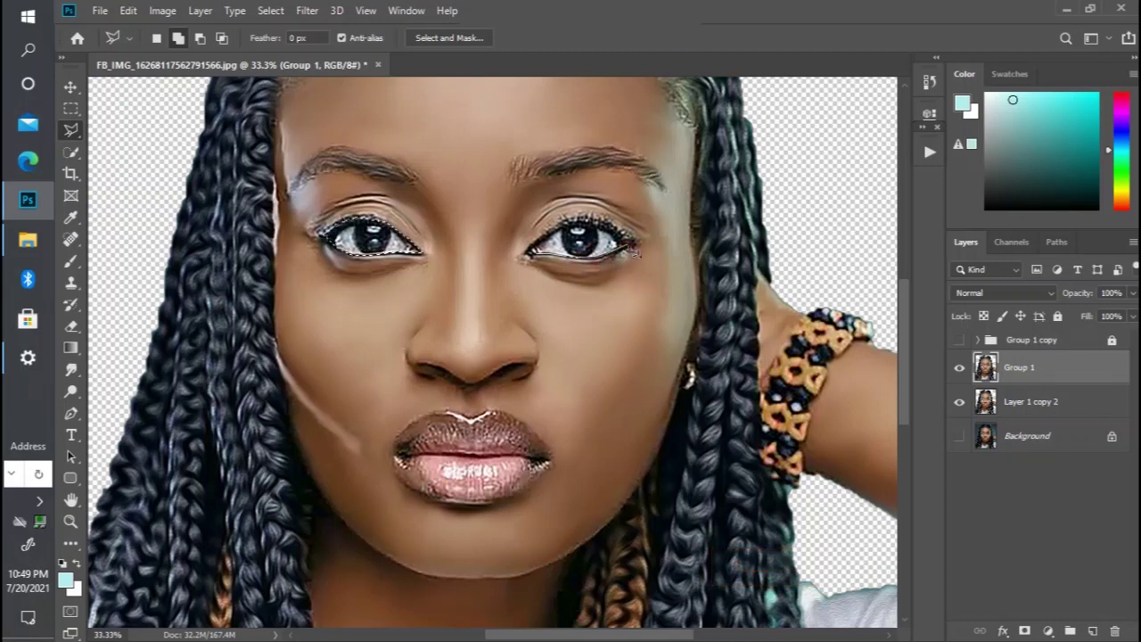
click(628, 243)
click(529, 256)
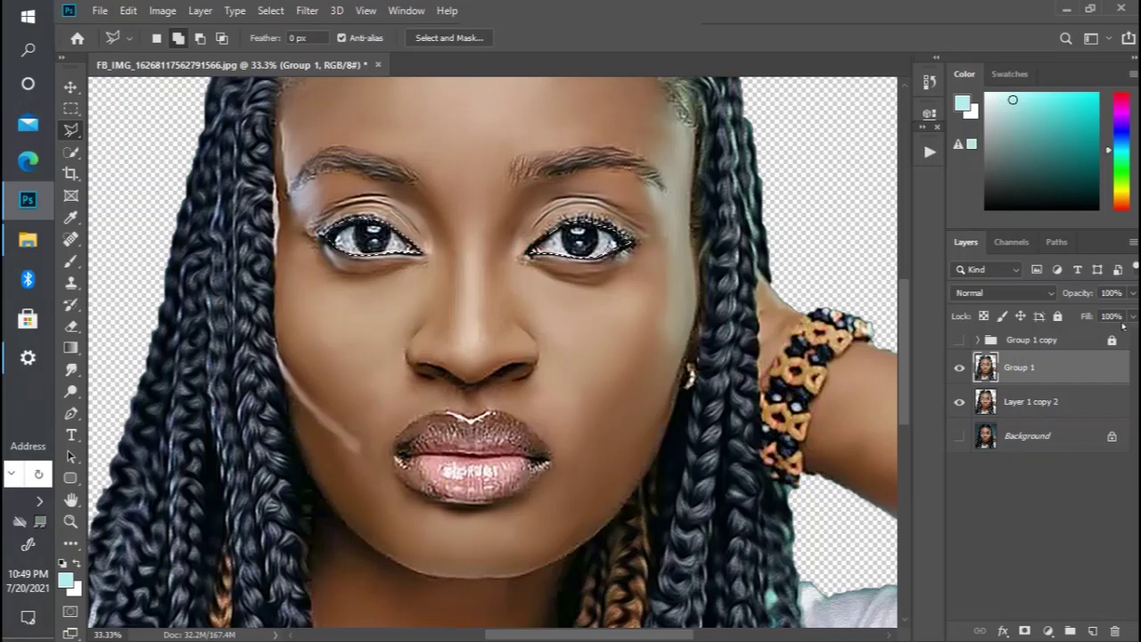
Step: Apply the Oil Paint filter with its last-used settings to the selected eyes
click(306, 11)
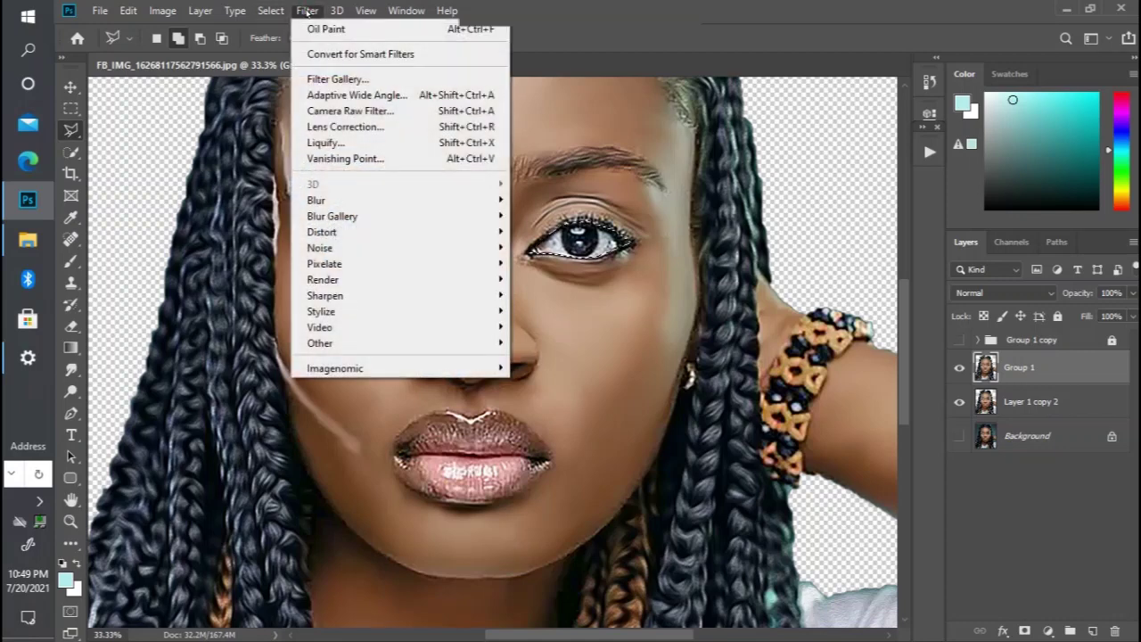
click(314, 29)
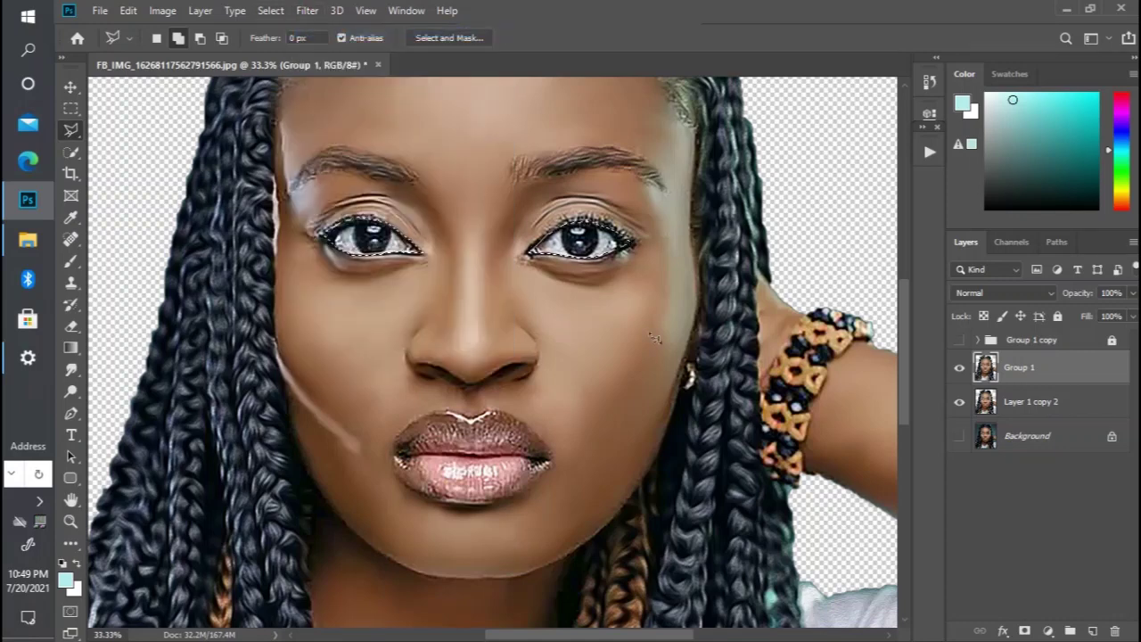
key(ctrl+plus)
key(ctrl+minus)
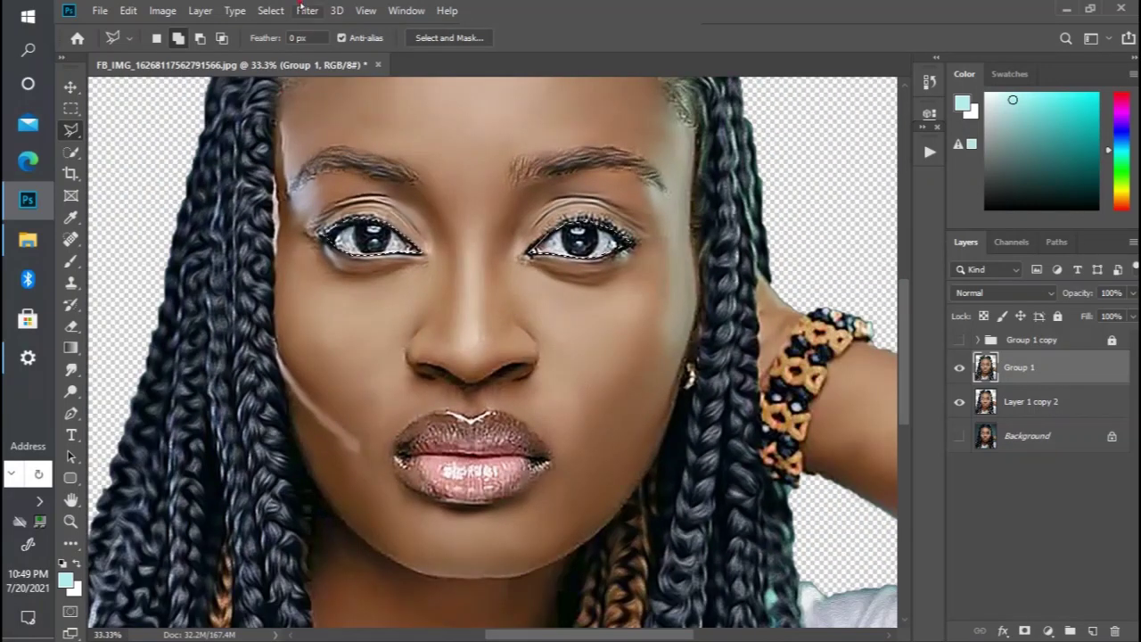
Step: Open the Oil Paint settings for the selected eyes, set Stylization to 2.6 and bring an eye into the preview
click(301, 7)
mouse_move(464, 311)
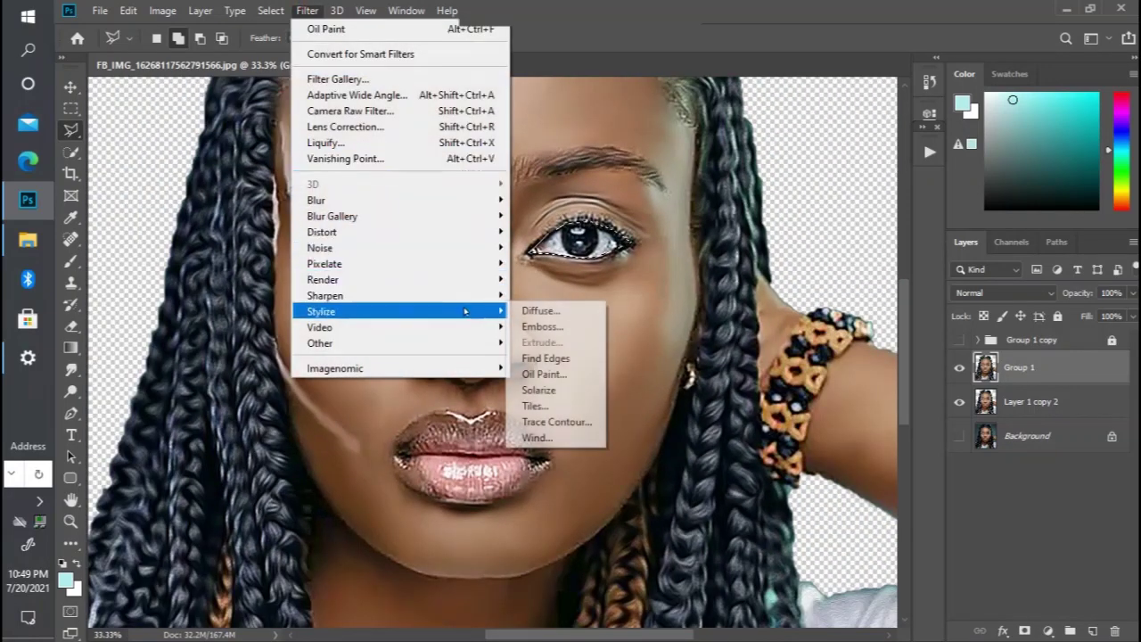
click(556, 374)
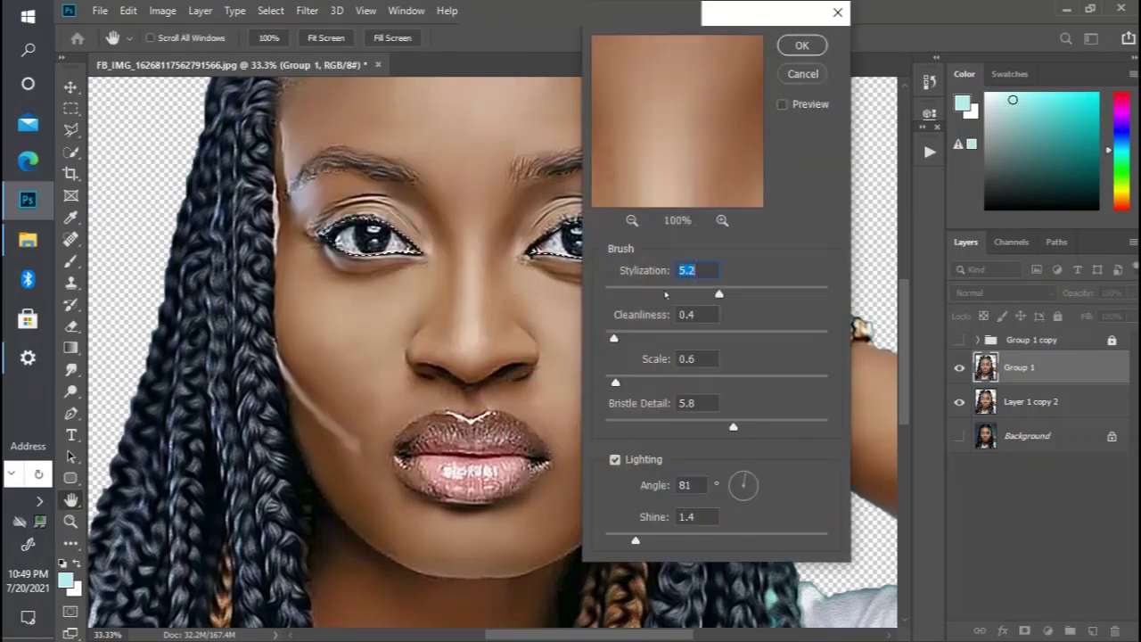
click(660, 293)
click(631, 221)
click(630, 223)
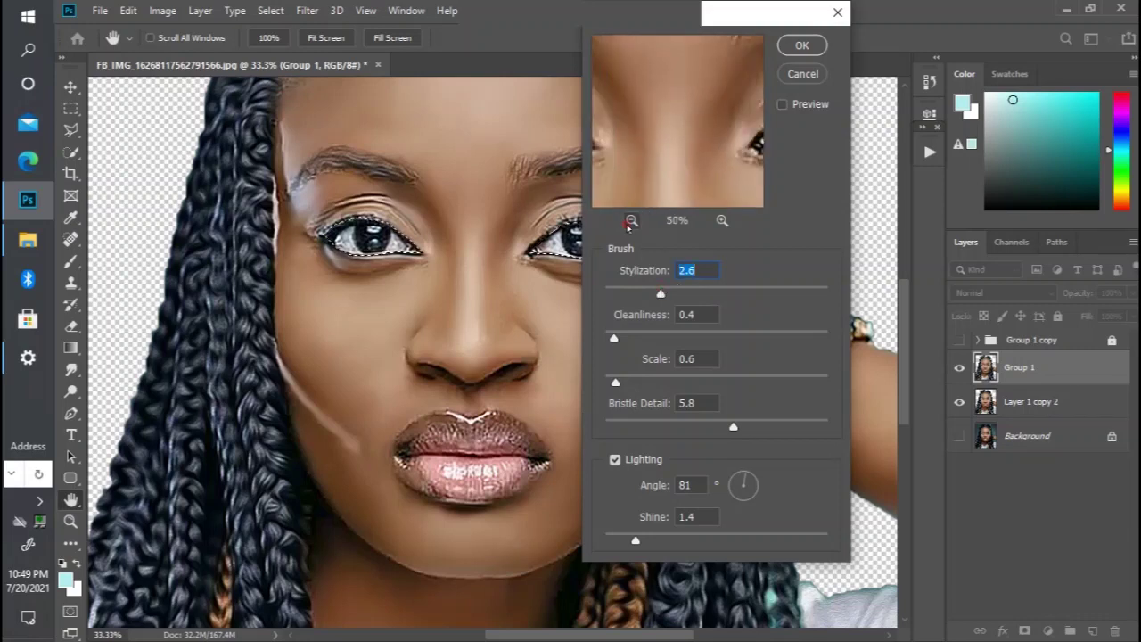
click(629, 223)
click(629, 223)
drag(743, 172, 674, 200)
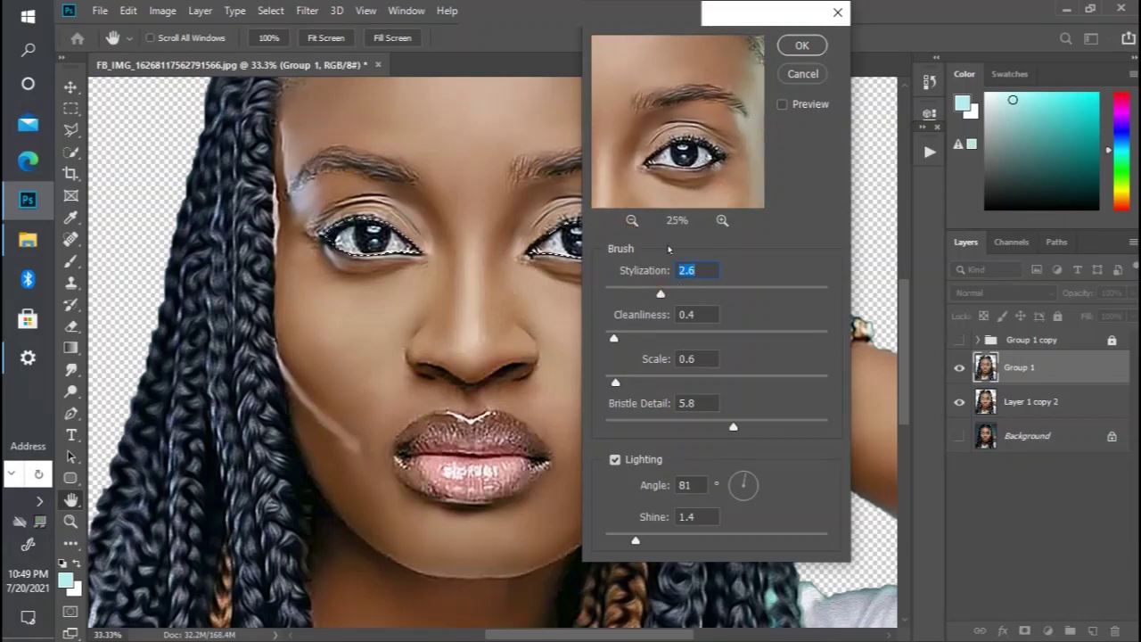
Step: Set Oil Paint Stylization to 5.8, Cleanliness to 3.2 and Shine to 2.0, and apply it to the eyes
drag(661, 293, 748, 295)
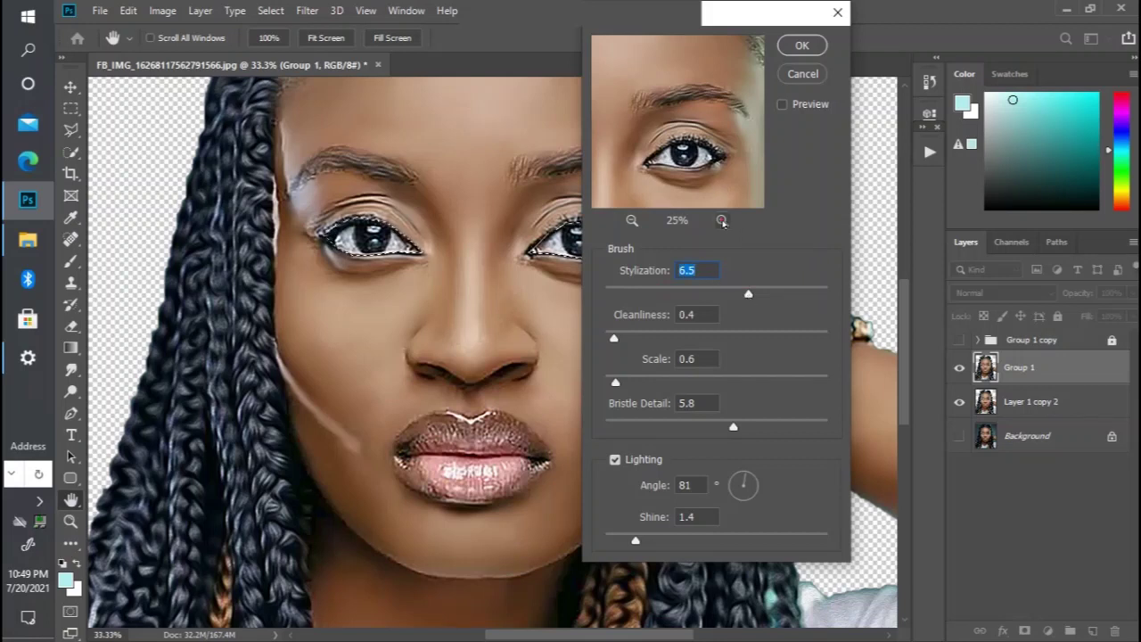
click(722, 220)
click(722, 220)
drag(710, 189, 712, 149)
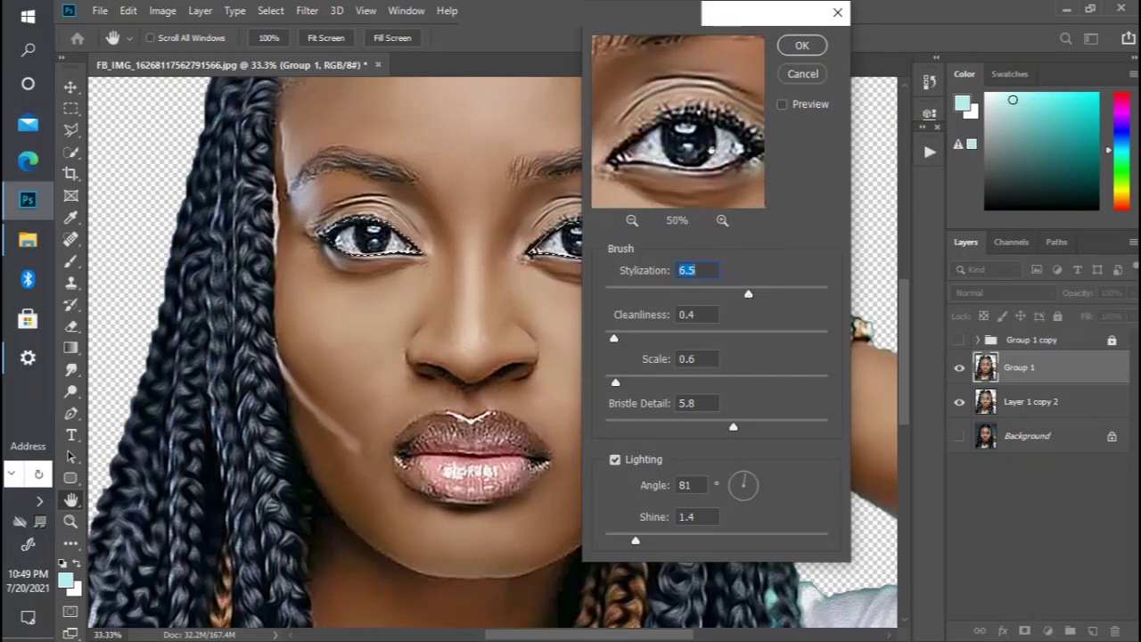
drag(748, 295, 718, 295)
drag(614, 339, 676, 339)
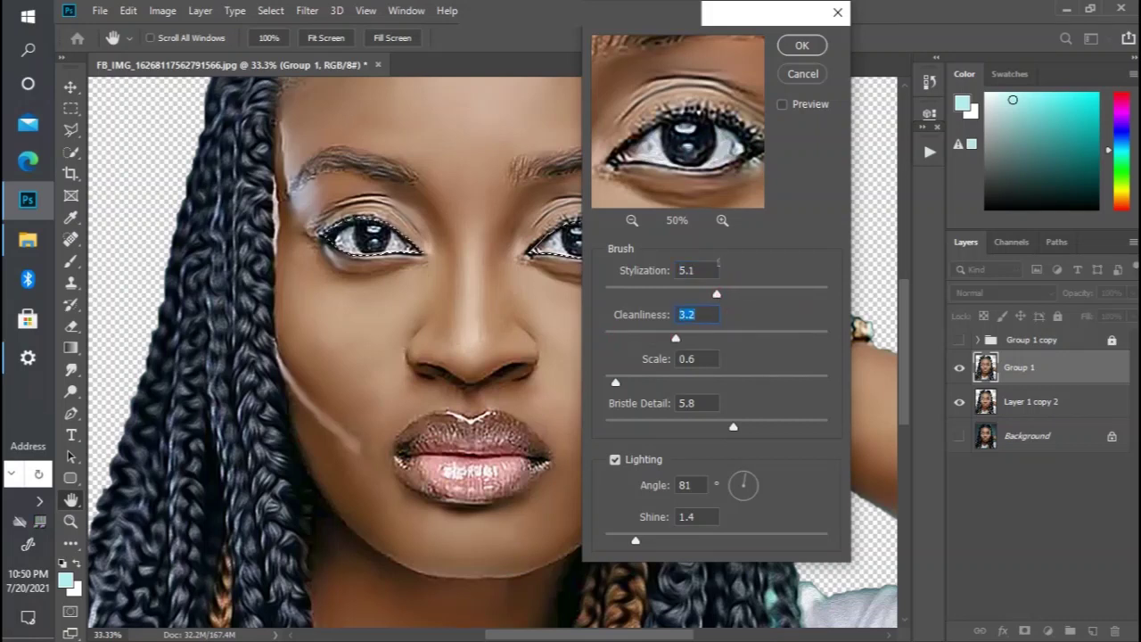
drag(717, 294, 731, 294)
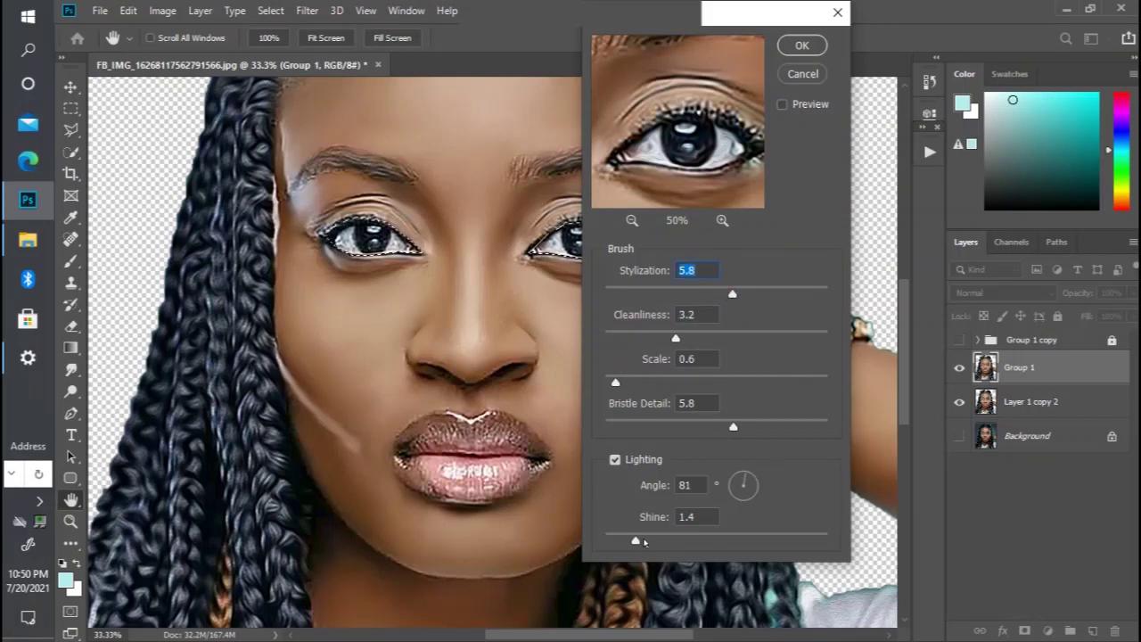
drag(634, 538, 649, 539)
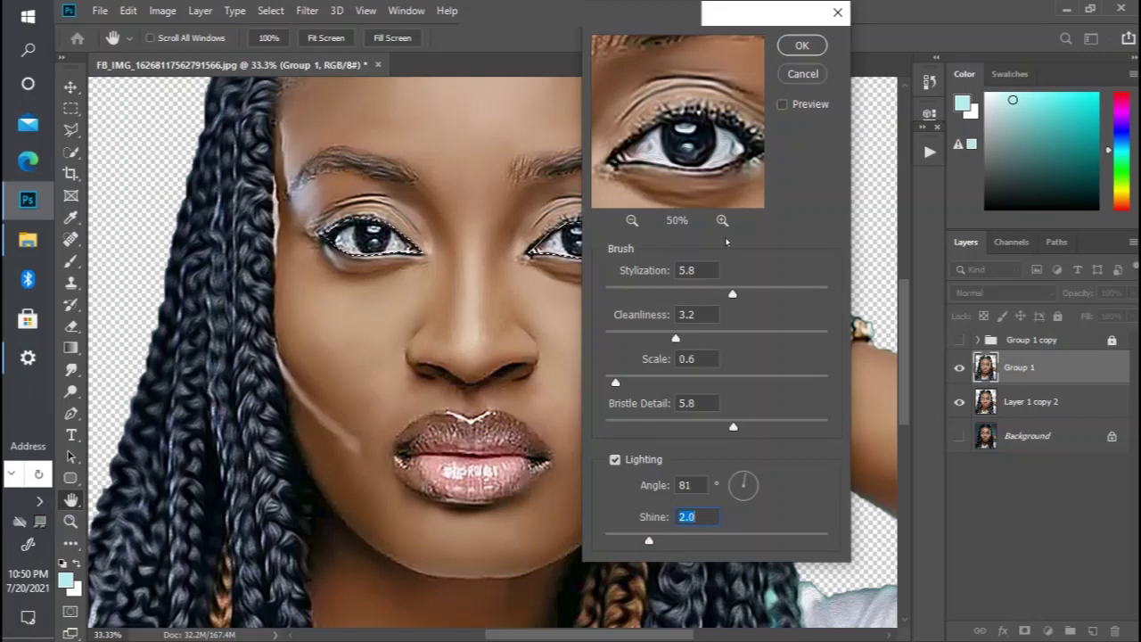
key(Return)
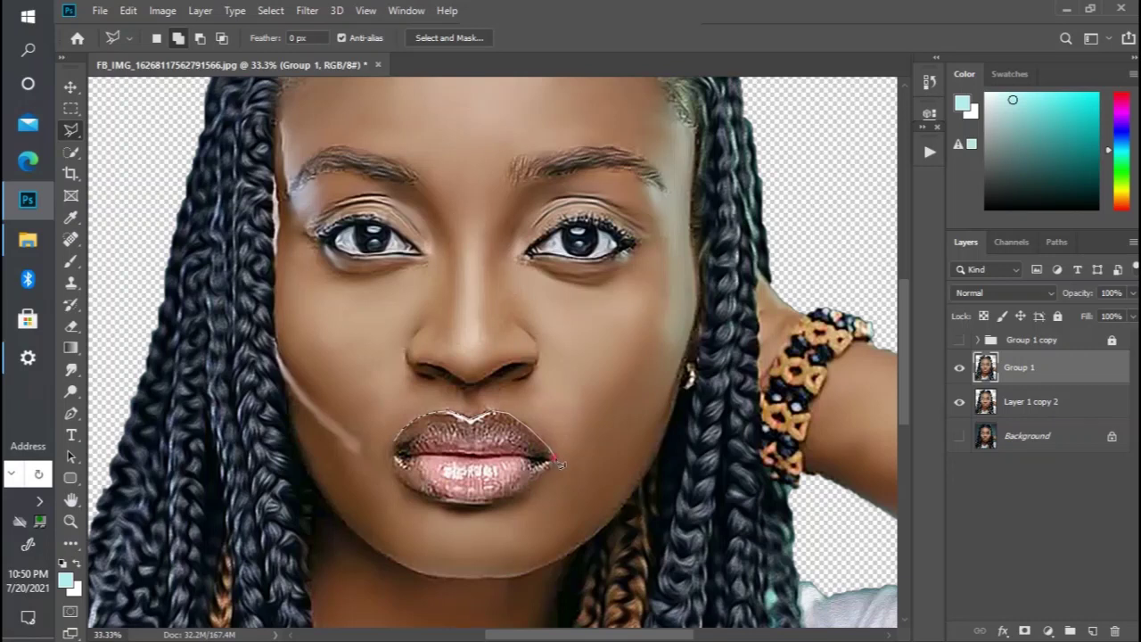
Step: Complete the Polygonal Lasso outline around the lips and apply the Oil Paint filter with its last-used settings
click(555, 458)
click(532, 489)
click(456, 502)
click(426, 497)
click(406, 487)
click(396, 454)
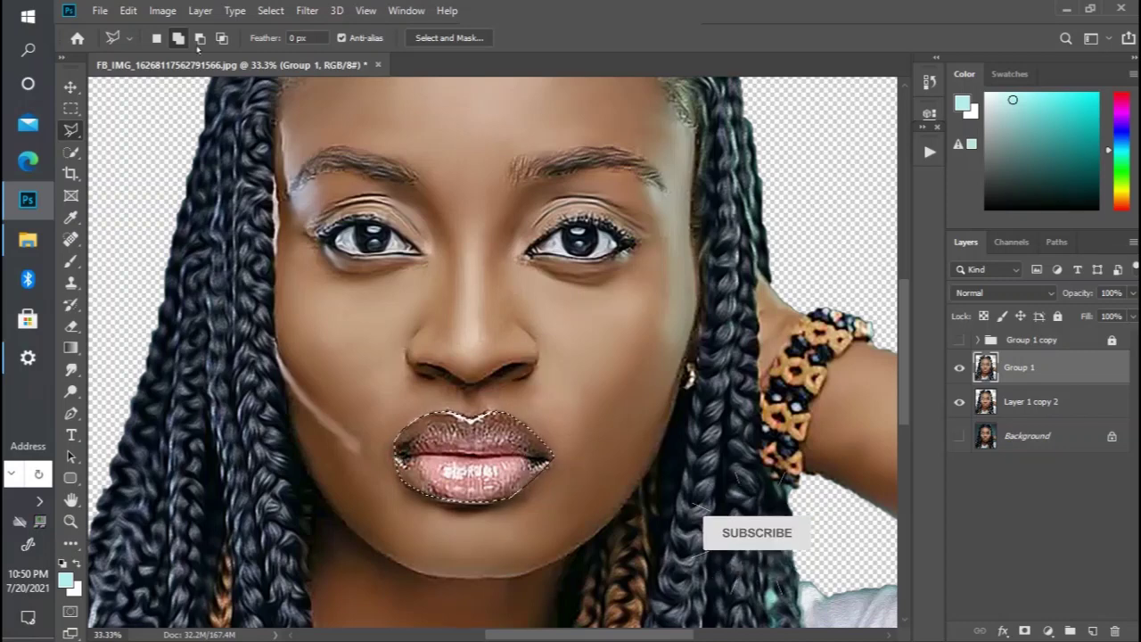
click(306, 11)
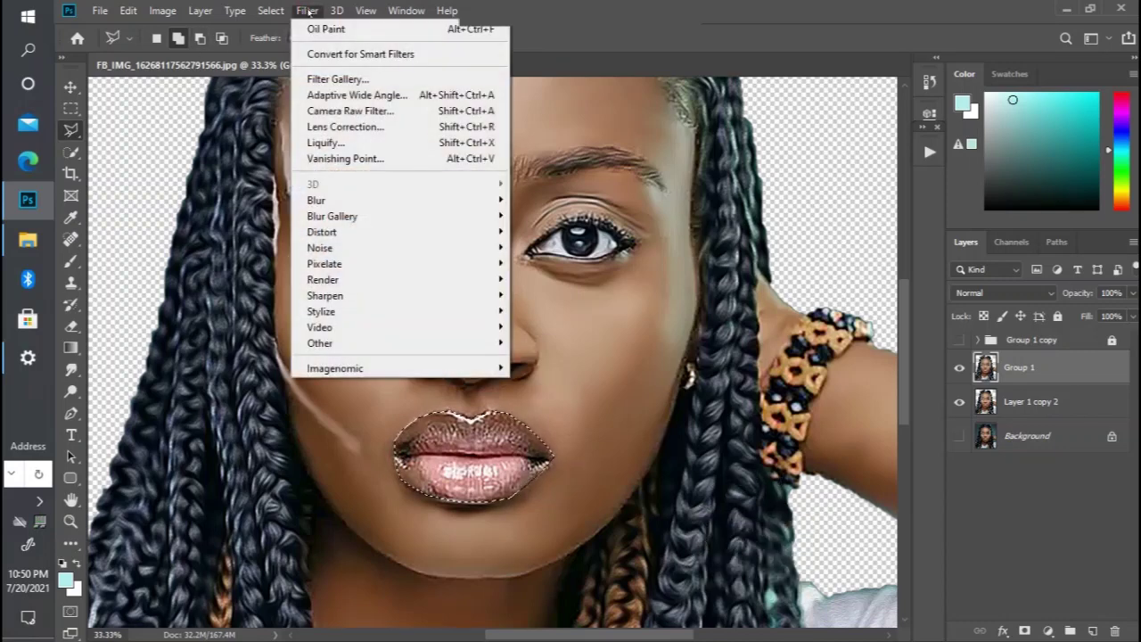
click(326, 29)
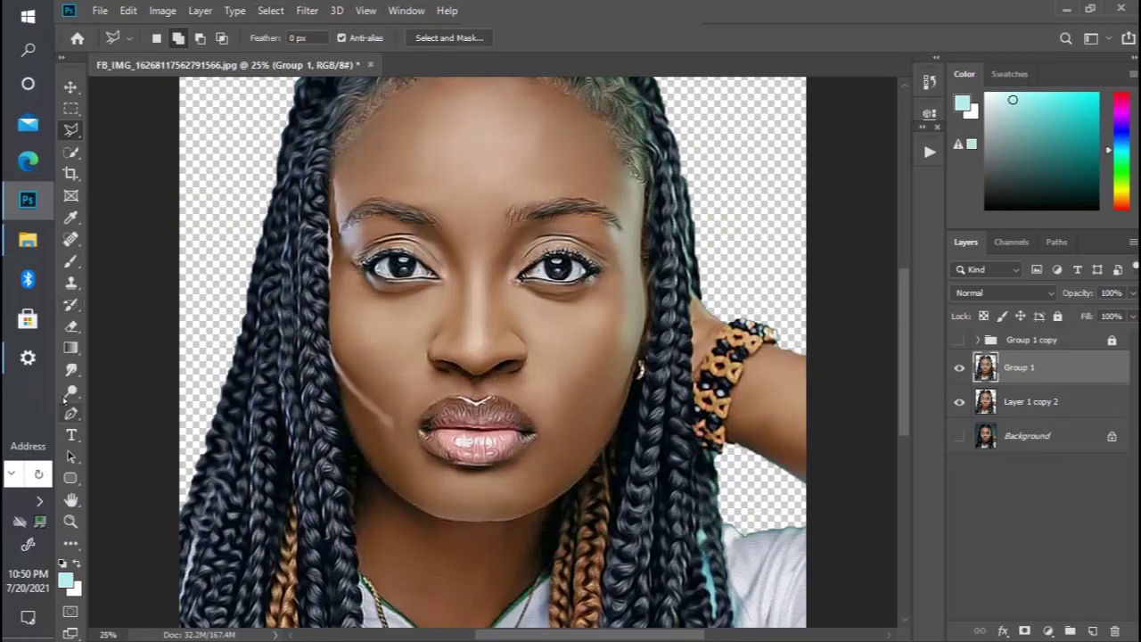
Step: Smudge the lip texture smooth with the Smudge tool at 15% strength
click(70, 369)
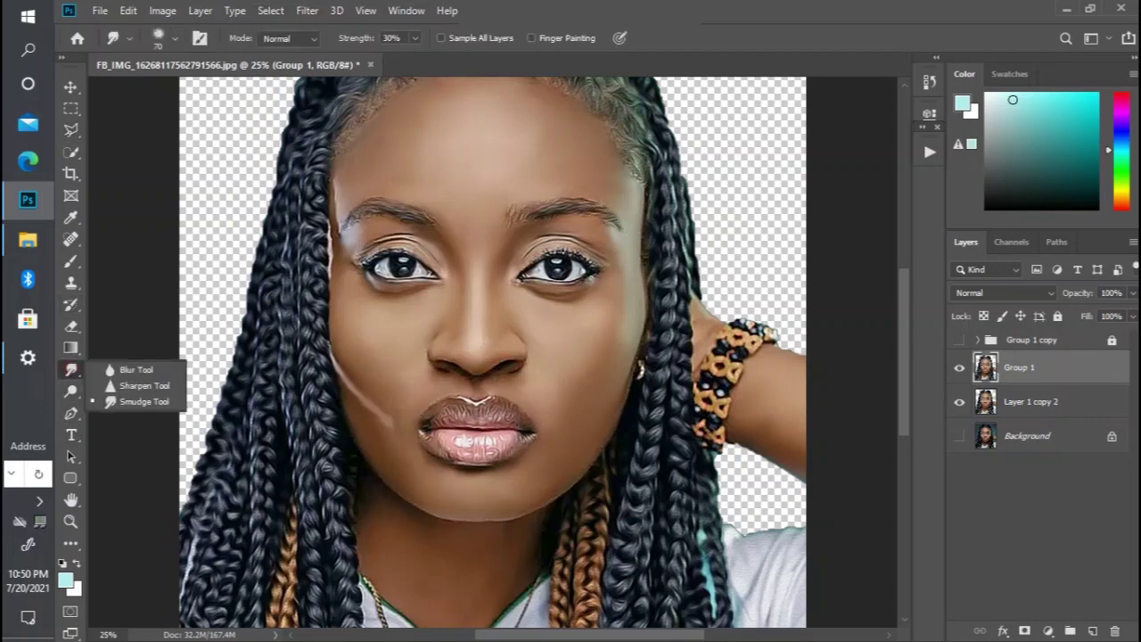
click(414, 38)
drag(415, 56, 405, 58)
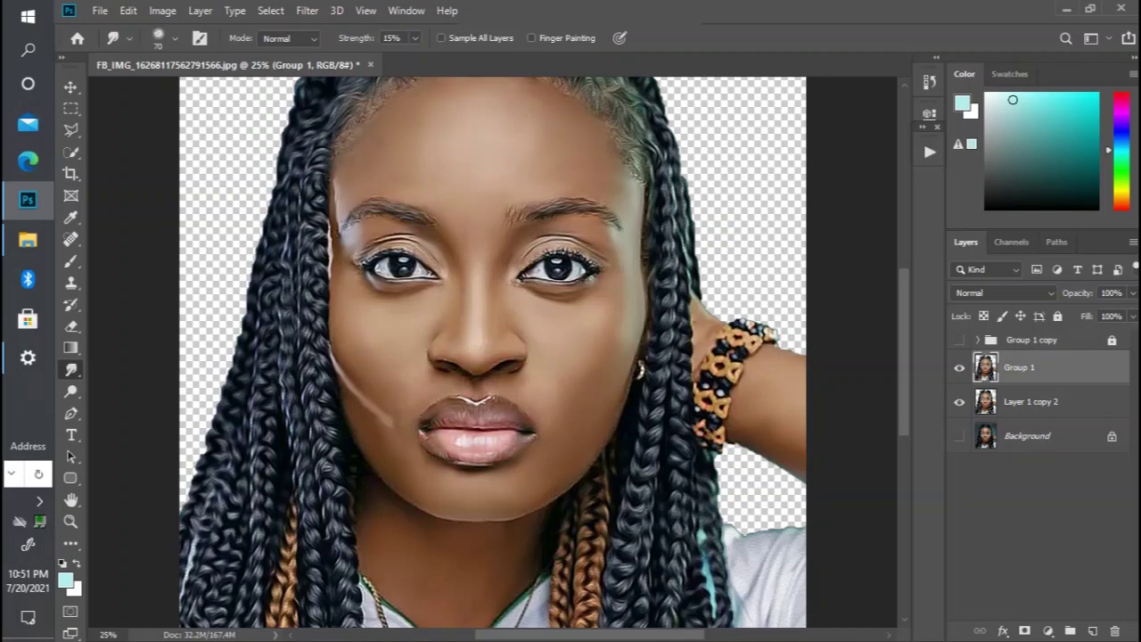
key(ctrl+minus)
key(ctrl+minus)
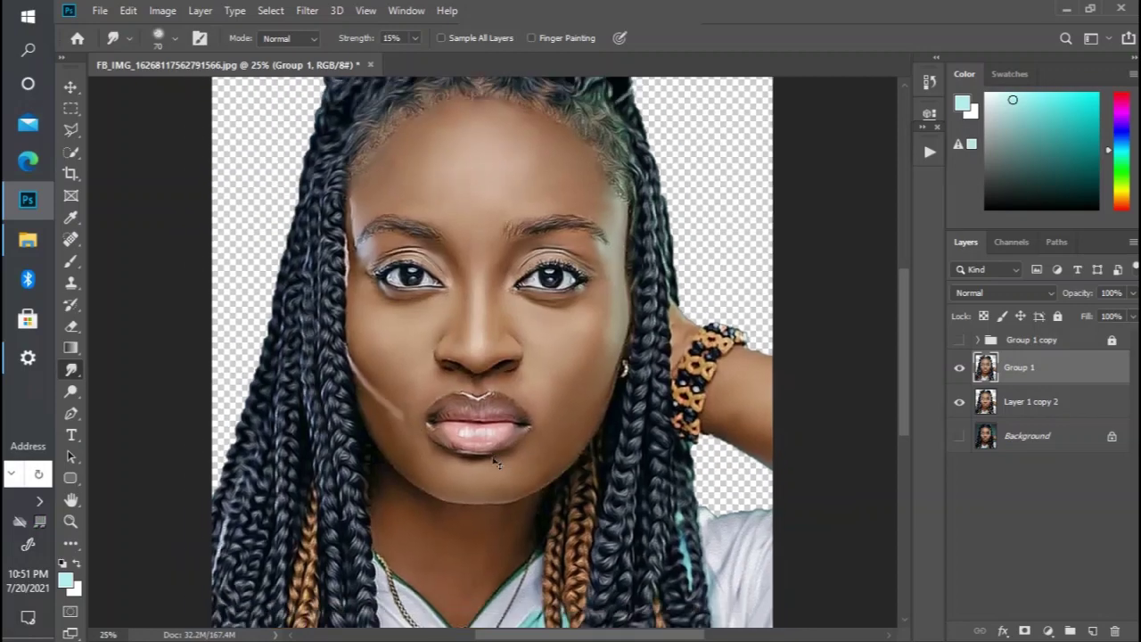
key(ctrl+plus)
key(ctrl+plus)
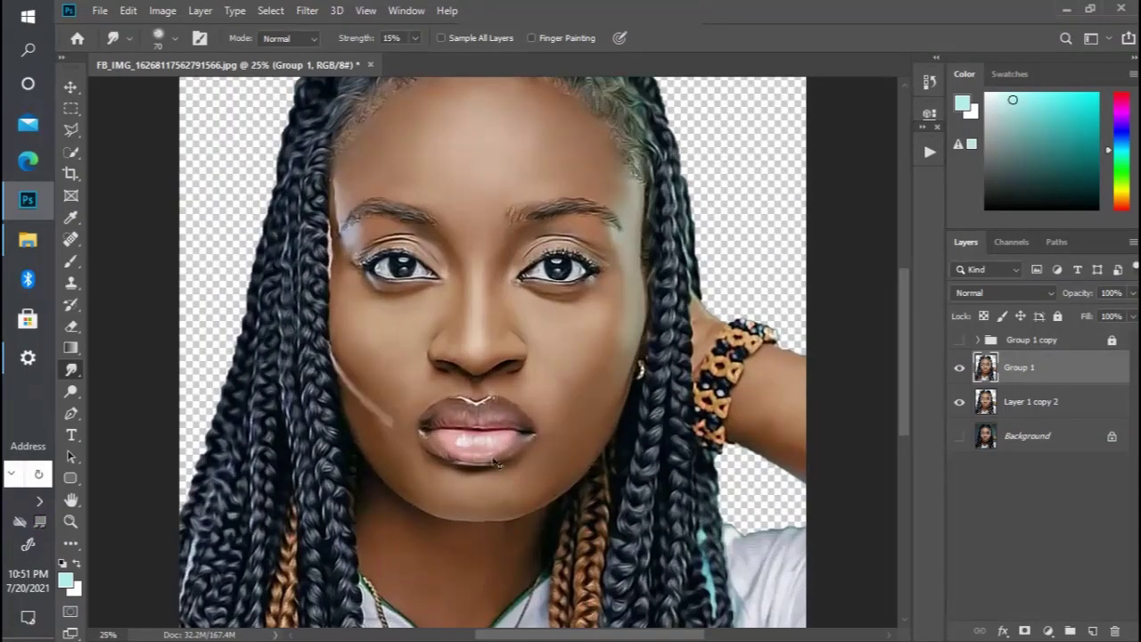
key(ctrl+minus)
Step: Compare the portrait with and without the Group 1 layer, and duplicate that layer
click(959, 370)
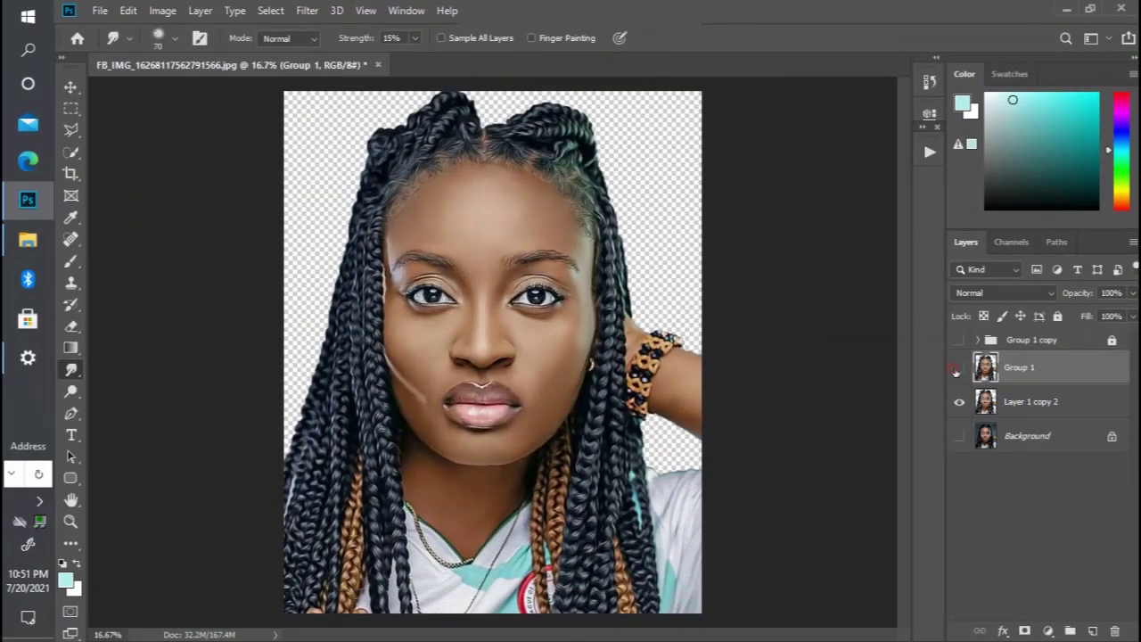
click(958, 370)
key(ctrl+j)
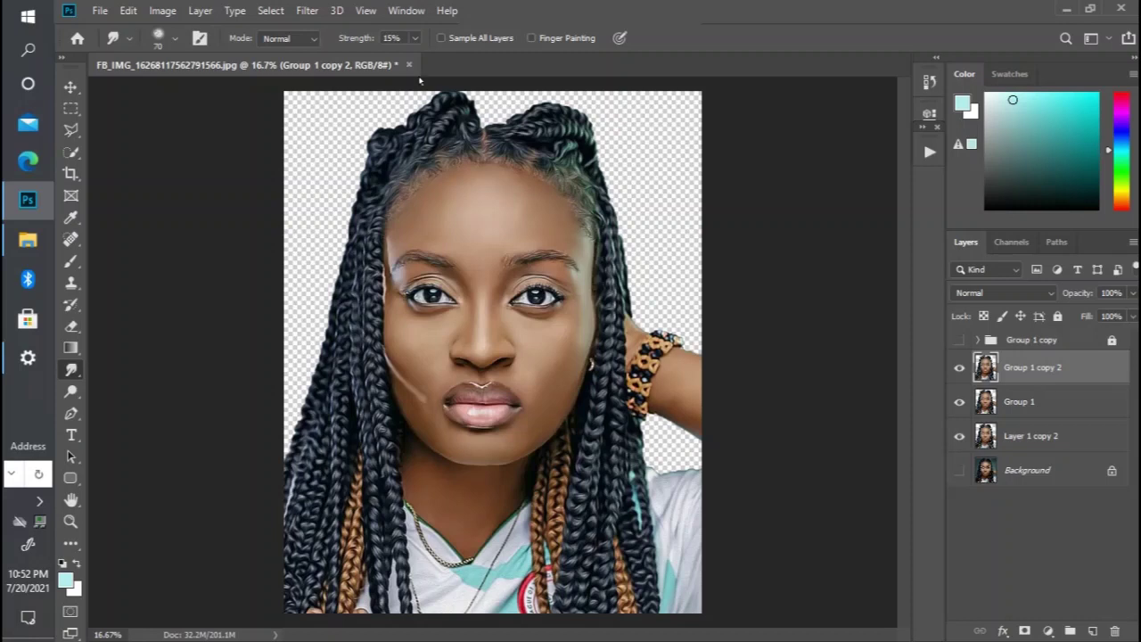
Step: Smudge the forehead on the duplicated layer at 10% strength with a brush size of 300
click(416, 39)
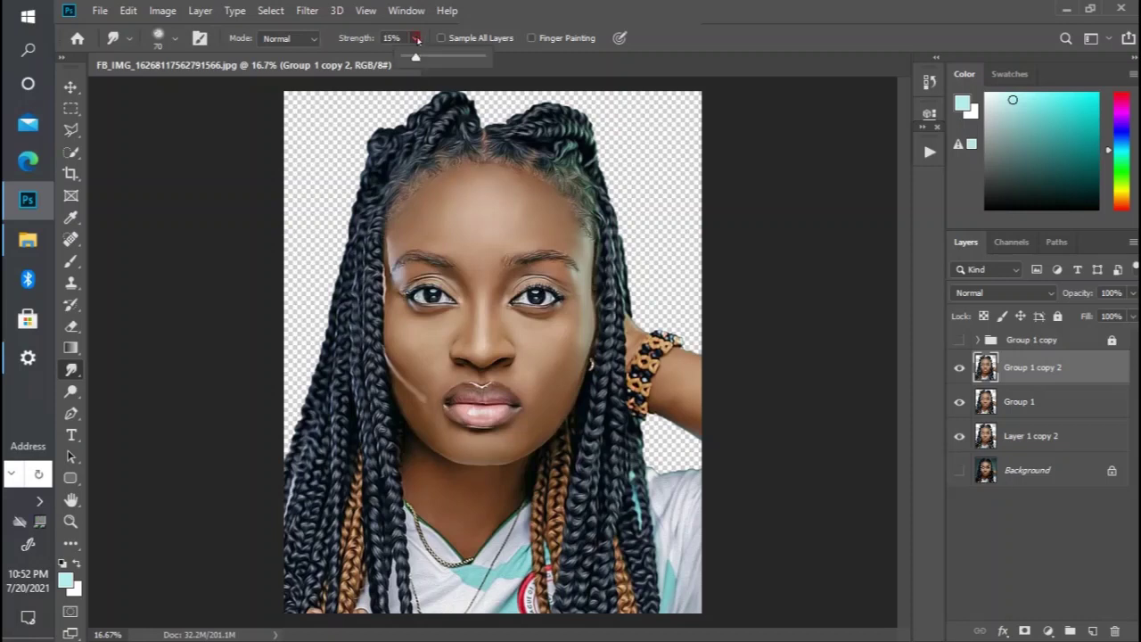
drag(416, 55, 411, 56)
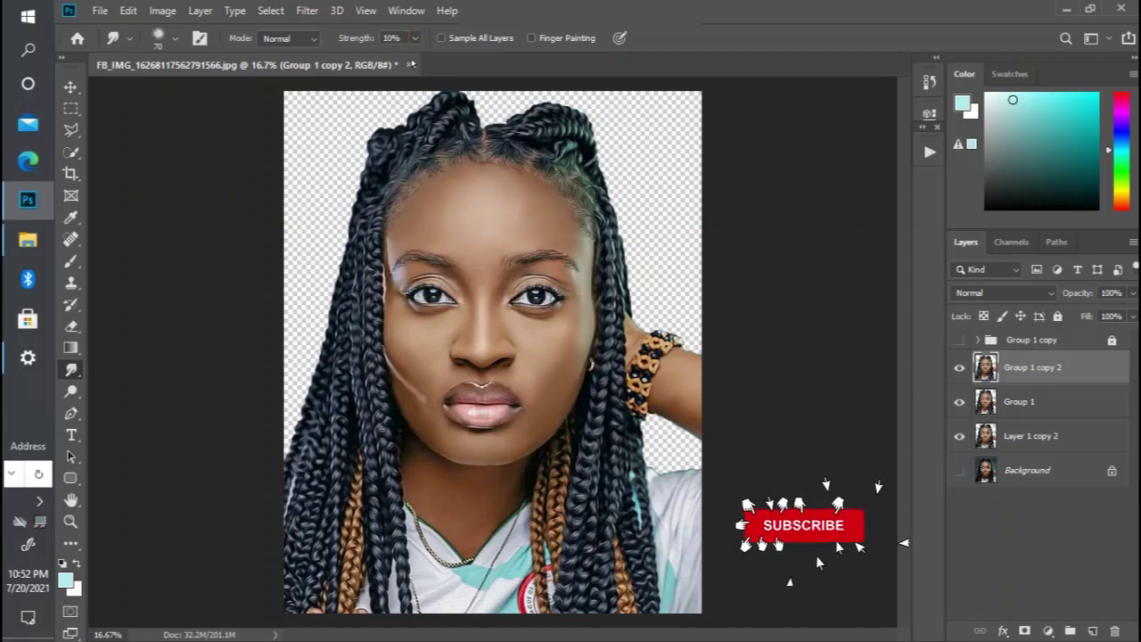
key(bracketright)
key(bracketright)
key(bracketright)
key(bracketright)
key(bracketright)
key(bracketright)
key(bracketright)
key(bracketright)
key(bracketright)
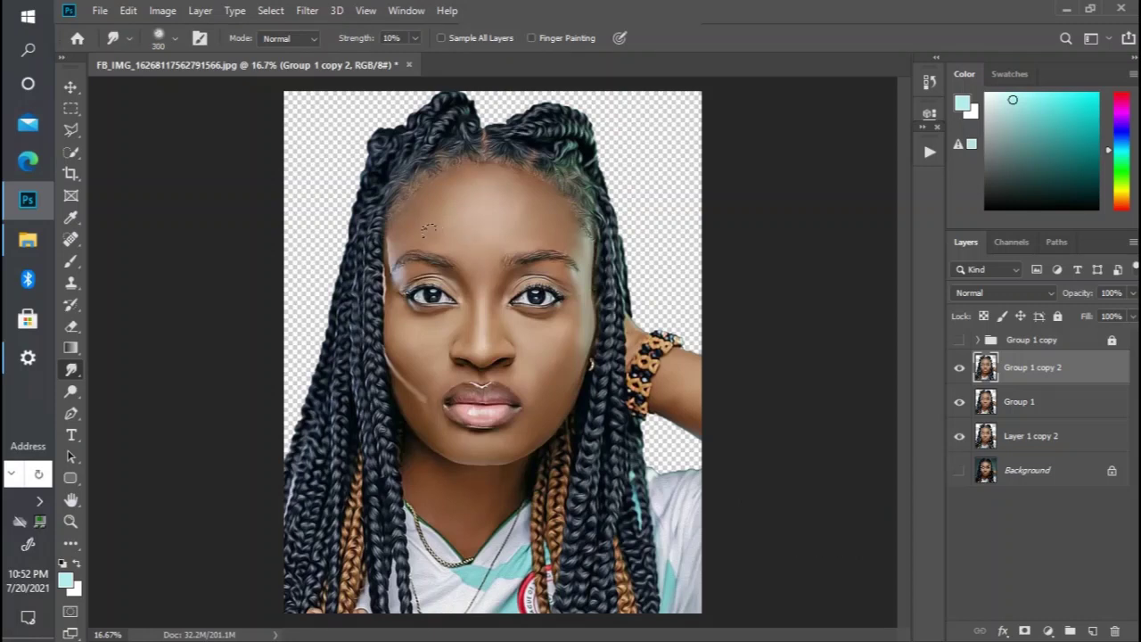
mouse_move(441, 223)
mouse_down()
mouse_move(414, 221)
mouse_move(469, 190)
mouse_move(496, 189)
mouse_move(533, 201)
mouse_move(515, 222)
mouse_move(551, 230)
mouse_move(507, 217)
mouse_move(532, 200)
mouse_up()
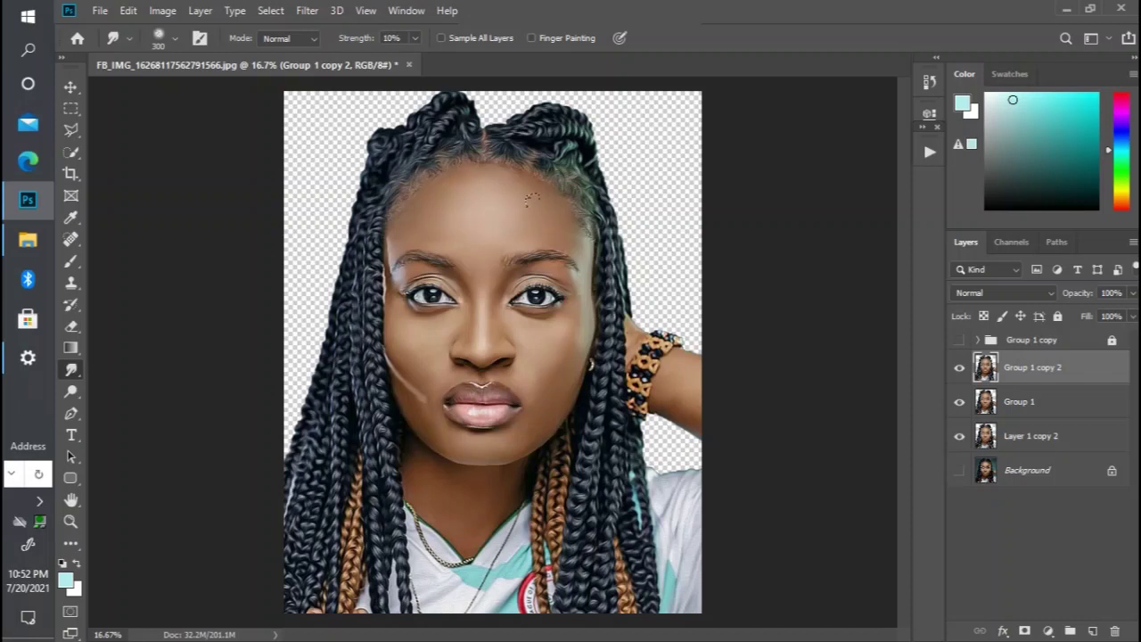
Step: Continue smudging the face with the brush reduced to 150, toggling the duplicated layer's visibility to compare the smoothing
click(960, 369)
click(960, 369)
click(960, 369)
click(960, 369)
key(bracketleft)
key(bracketleft)
click(959, 369)
click(960, 370)
click(960, 371)
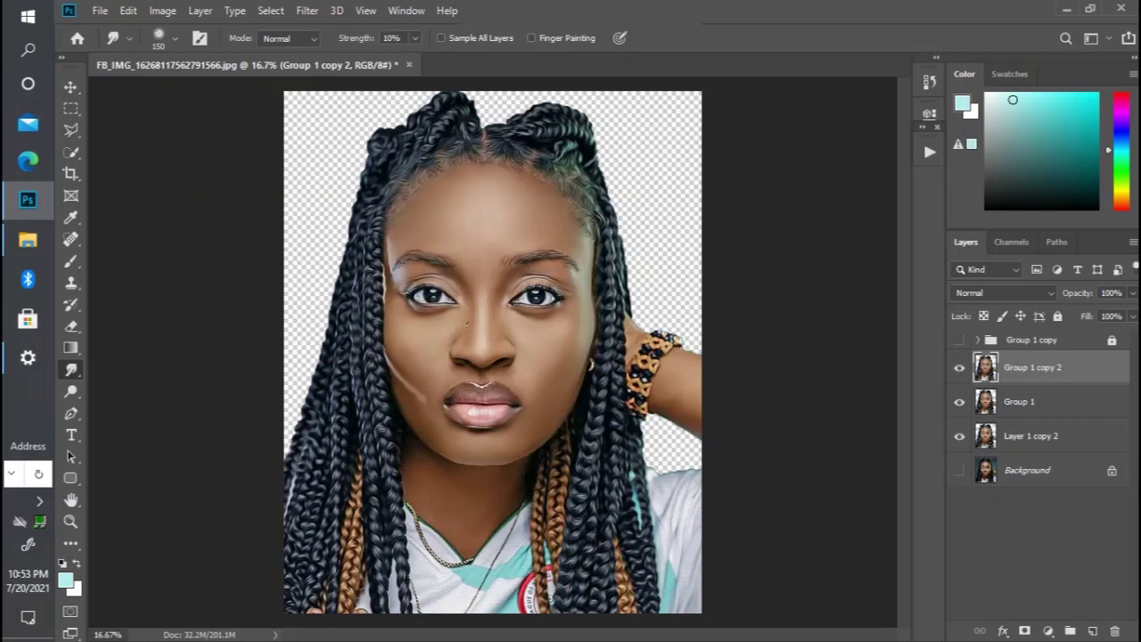
Step: Smudge around the nose with the brush reduced to 100, toggling the Group 1 copy 2 layer's visibility to compare
drag(473, 346, 476, 345)
key(bracketleft)
key(bracketleft)
click(960, 371)
click(962, 372)
click(962, 372)
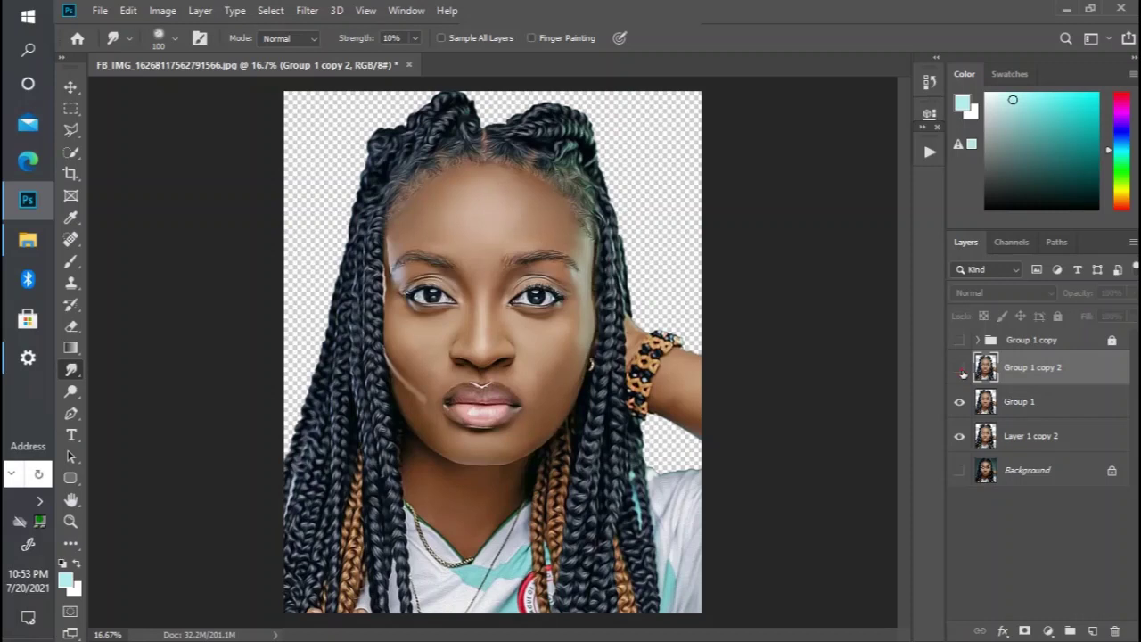
click(962, 373)
click(962, 372)
click(961, 372)
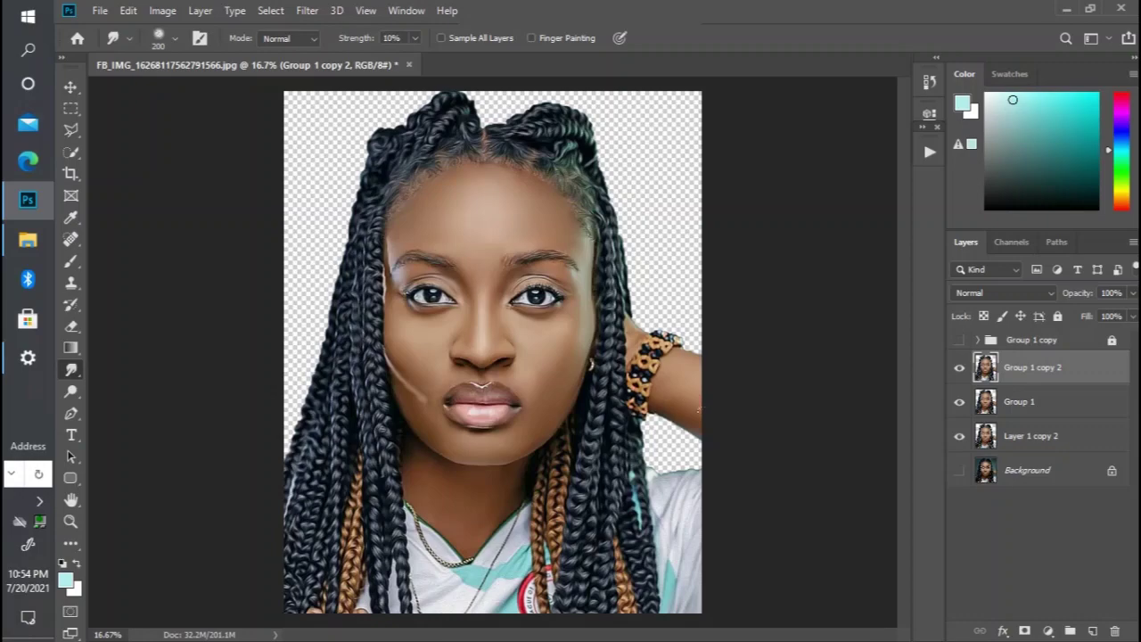
Step: Reduce the Smudge brush size to 60 for fine detail on the face
key(ctrl+plus)
key(ctrl+plus)
key(ctrl+minus)
key(ctrl+minus)
key(ctrl+plus)
key(bracketleft)
key(bracketleft)
key(bracketleft)
key(bracketleft)
key(bracketleft)
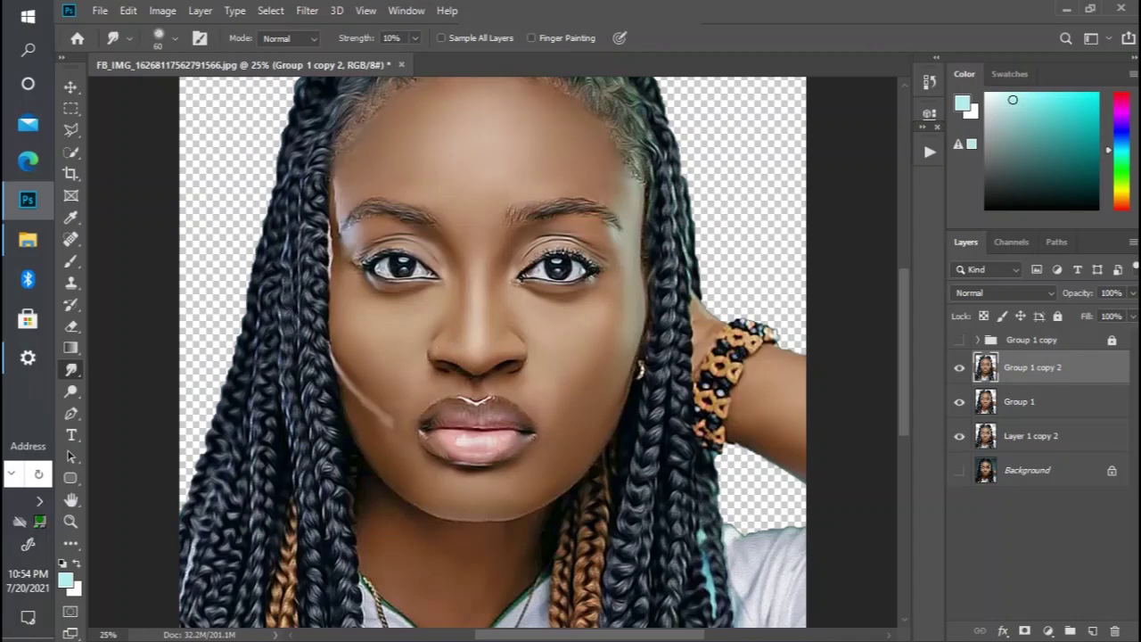
key(ctrl+minus)
key(ctrl+minus)
key(ctrl+minus)
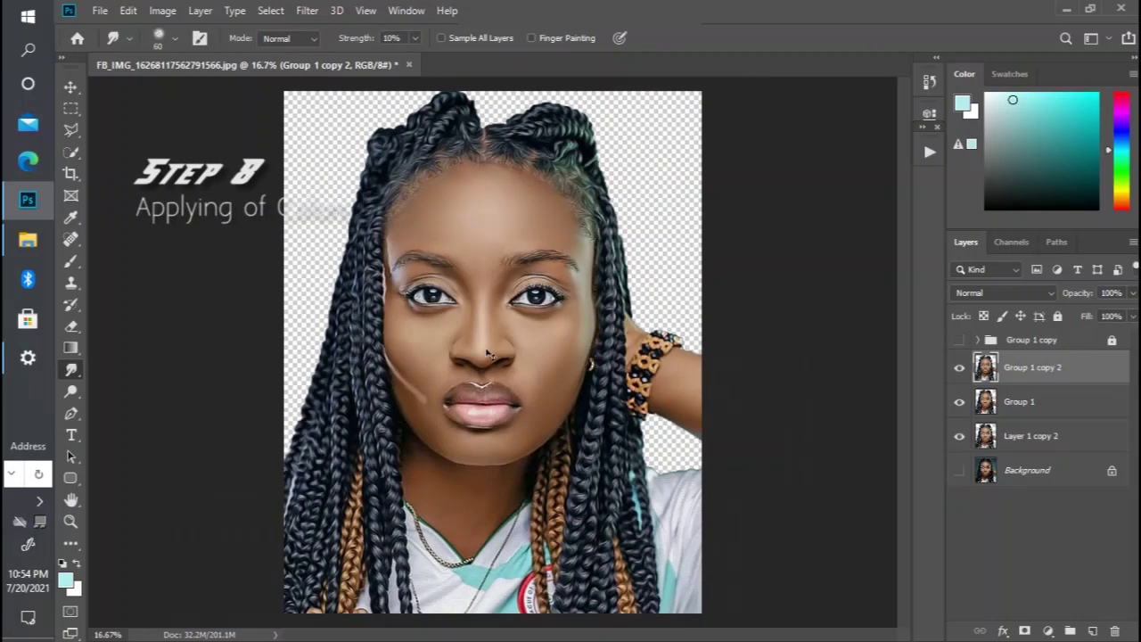
key(ctrl+plus)
key(ctrl+minus)
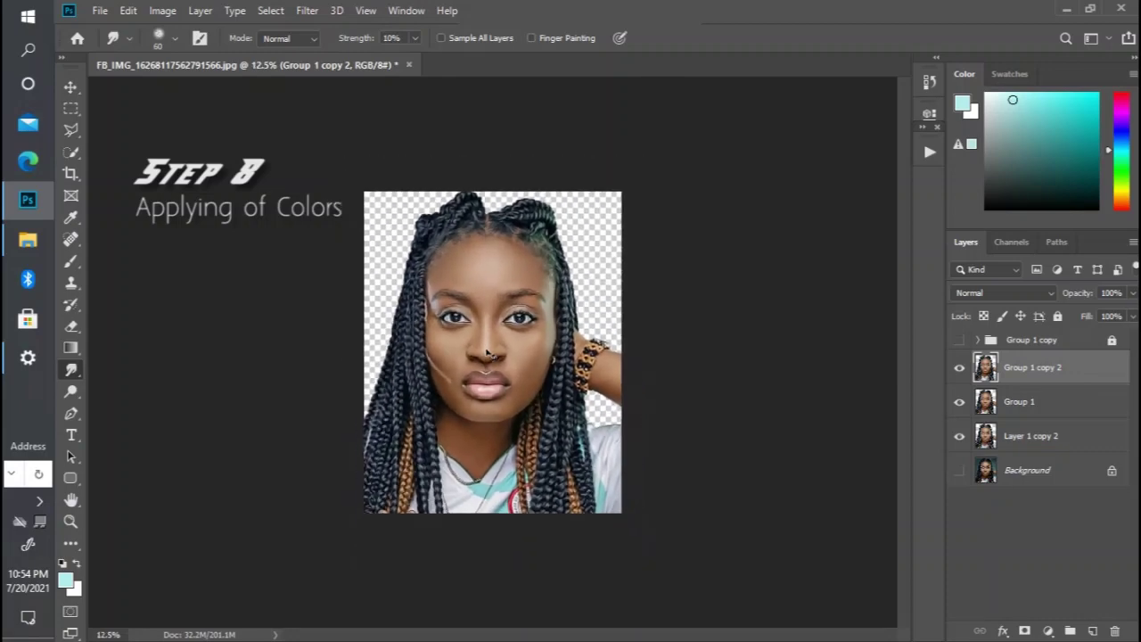
key(ctrl+plus)
key(ctrl+minus)
key(ctrl+minus)
key(ctrl+plus)
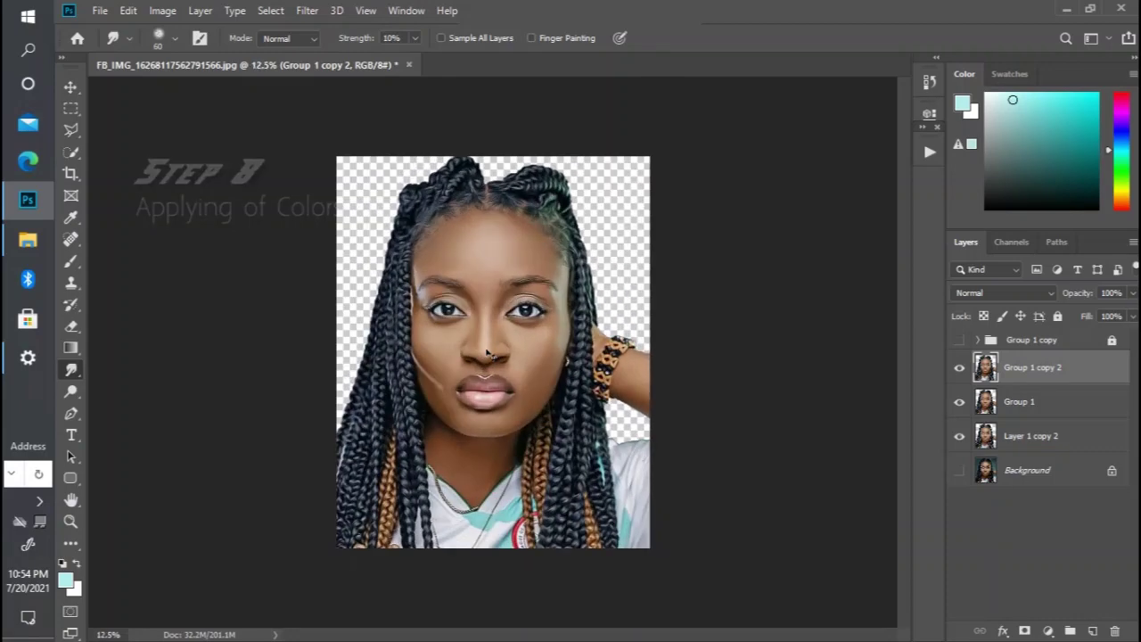
key(ctrl+minus)
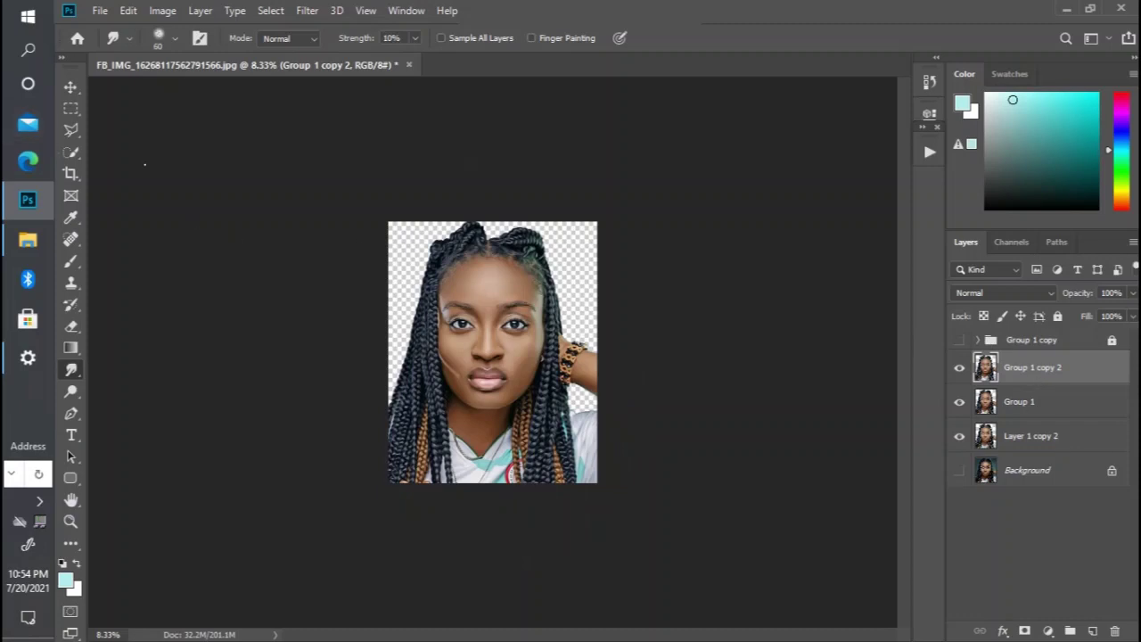
Step: Select the skin of the face and neck with the Quick Selection tool in add mode
click(72, 151)
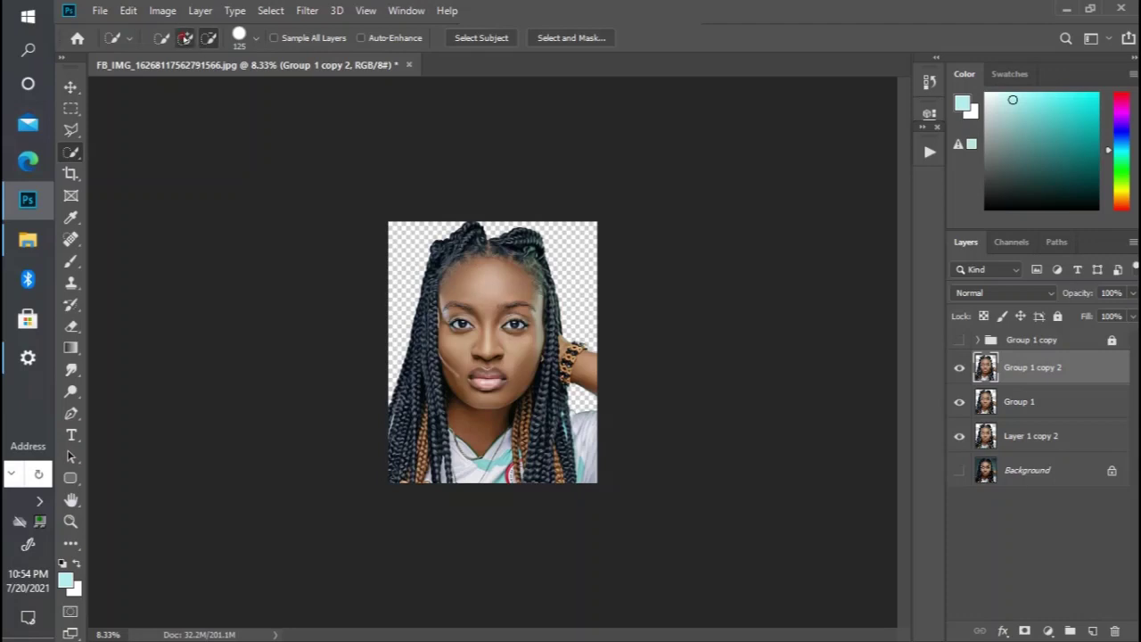
click(184, 39)
drag(497, 283, 494, 446)
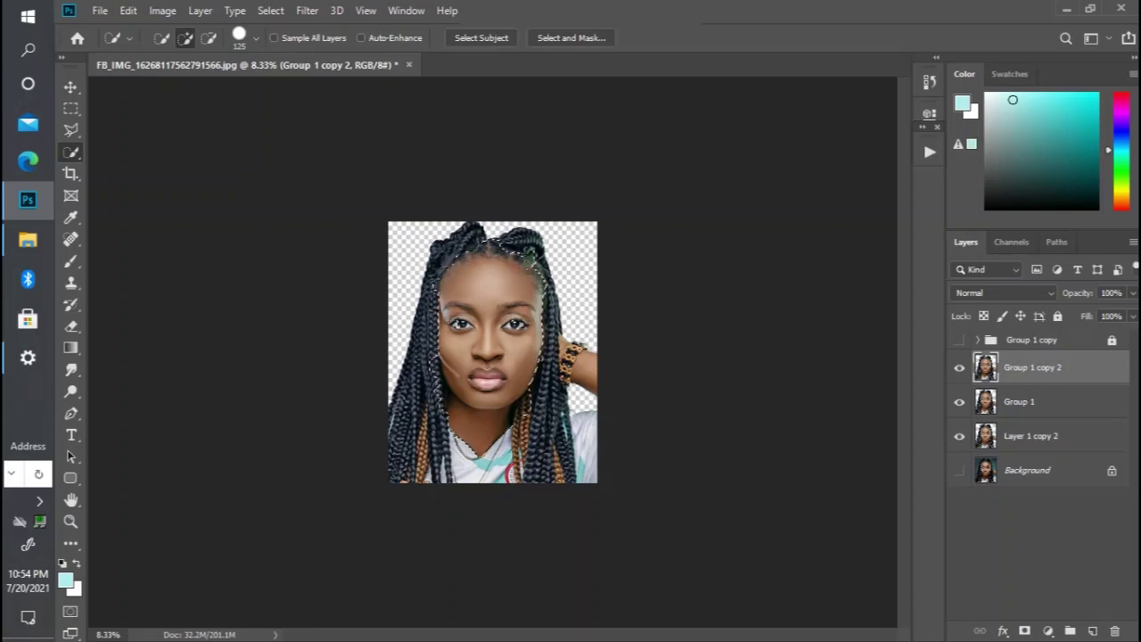
Step: Add the raised arm to the skin selection and refine the selection along the face with the brush reduced to 80
key(ctrl+plus)
key(ctrl+plus)
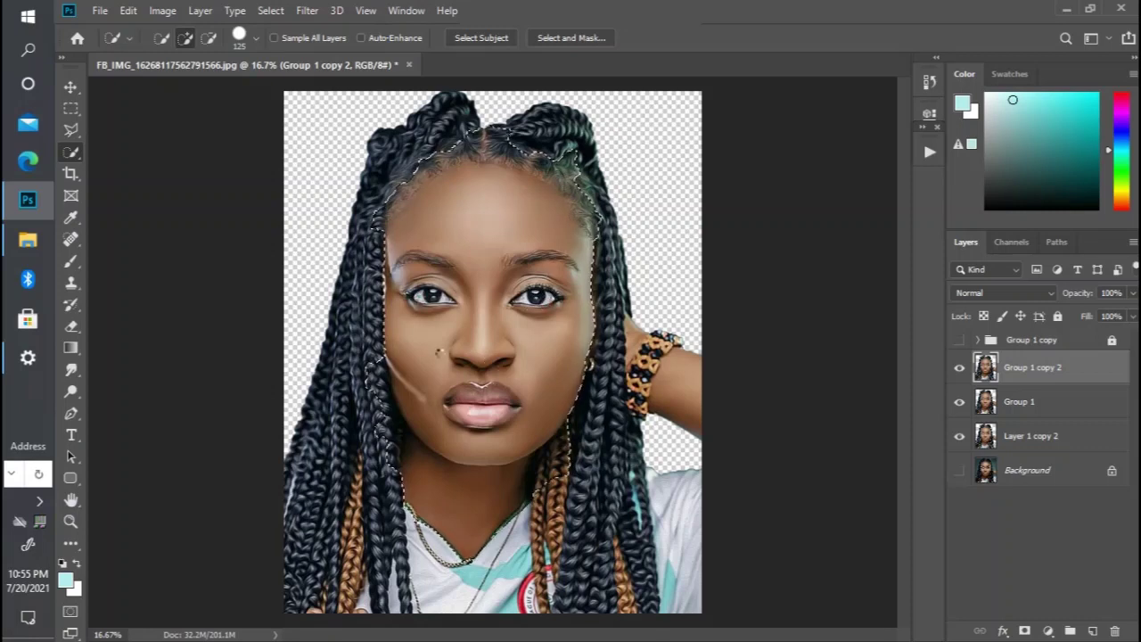
click(689, 392)
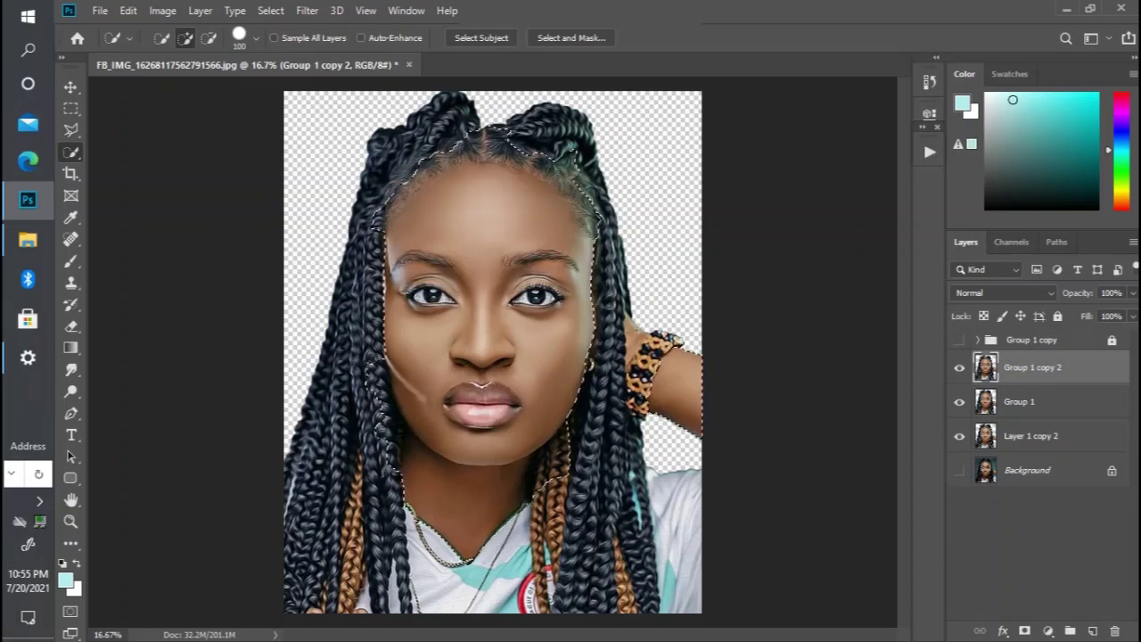
key(bracketleft)
key(bracketleft)
key(bracketleft)
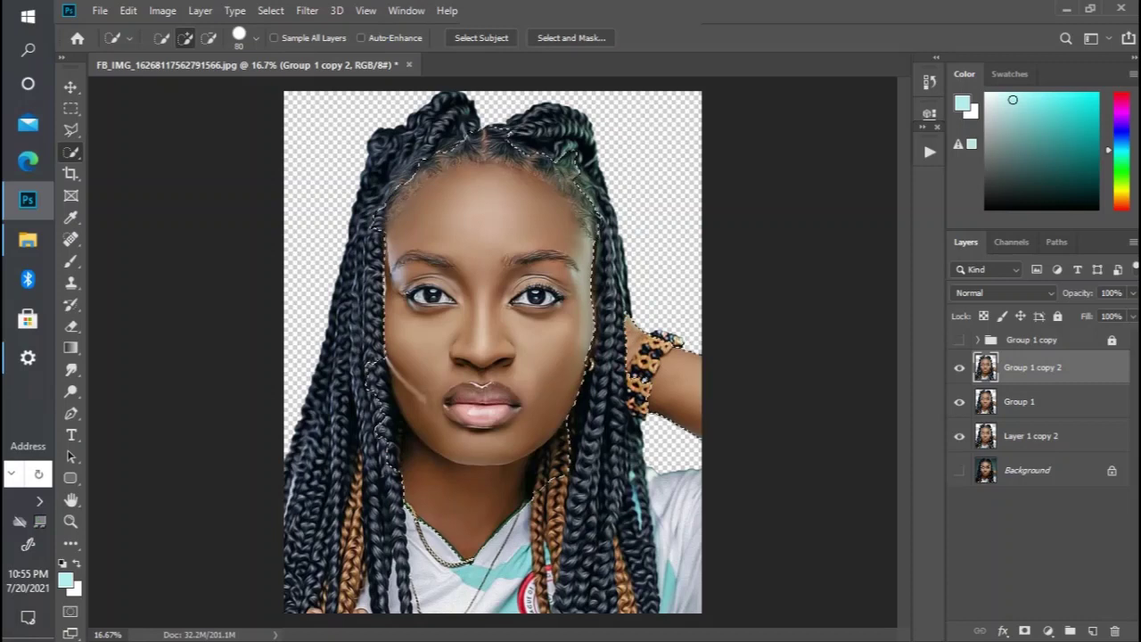
click(208, 37)
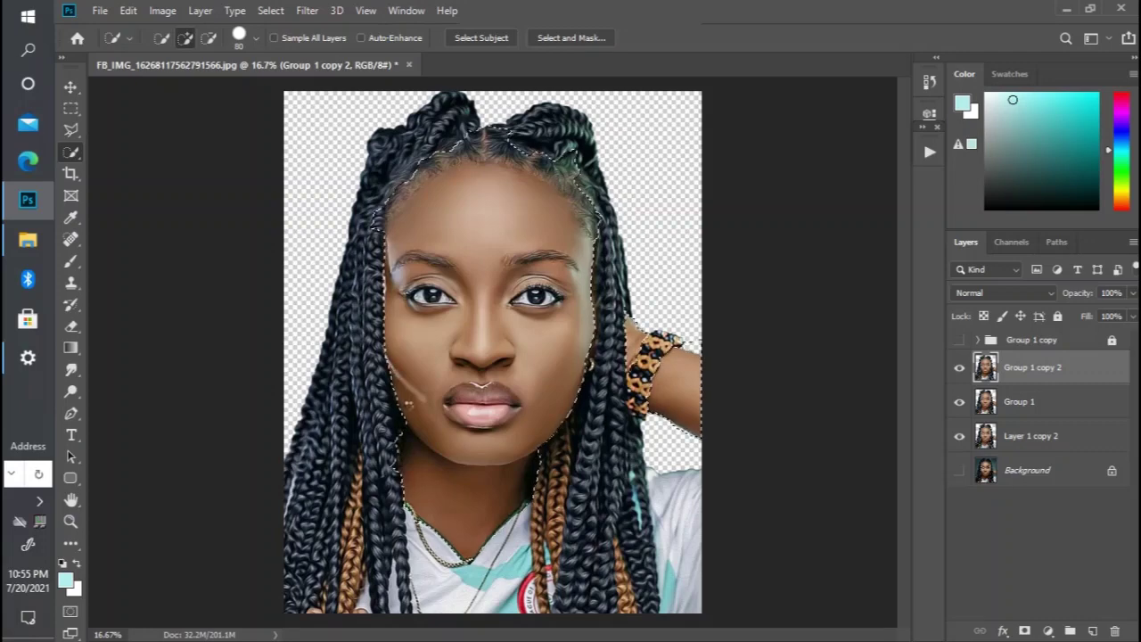
Step: Add a new layer above Group 1 copy 2 and fill the skin selection with the tan color c9a38c at 100% opacity
key(ctrl+minus)
key(ctrl+minus)
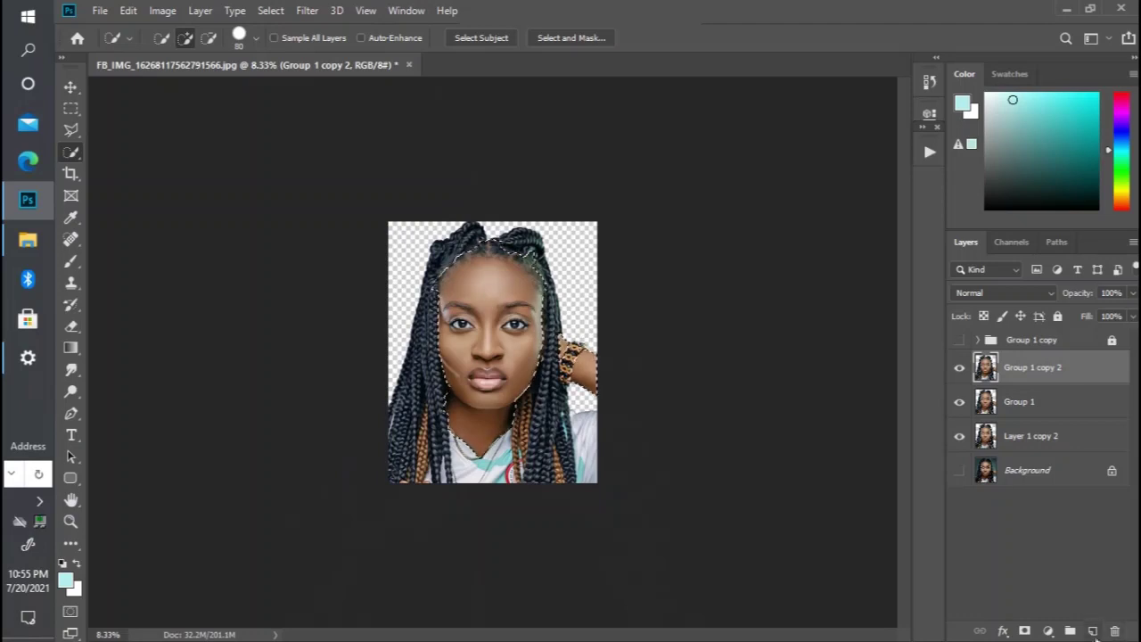
click(1091, 631)
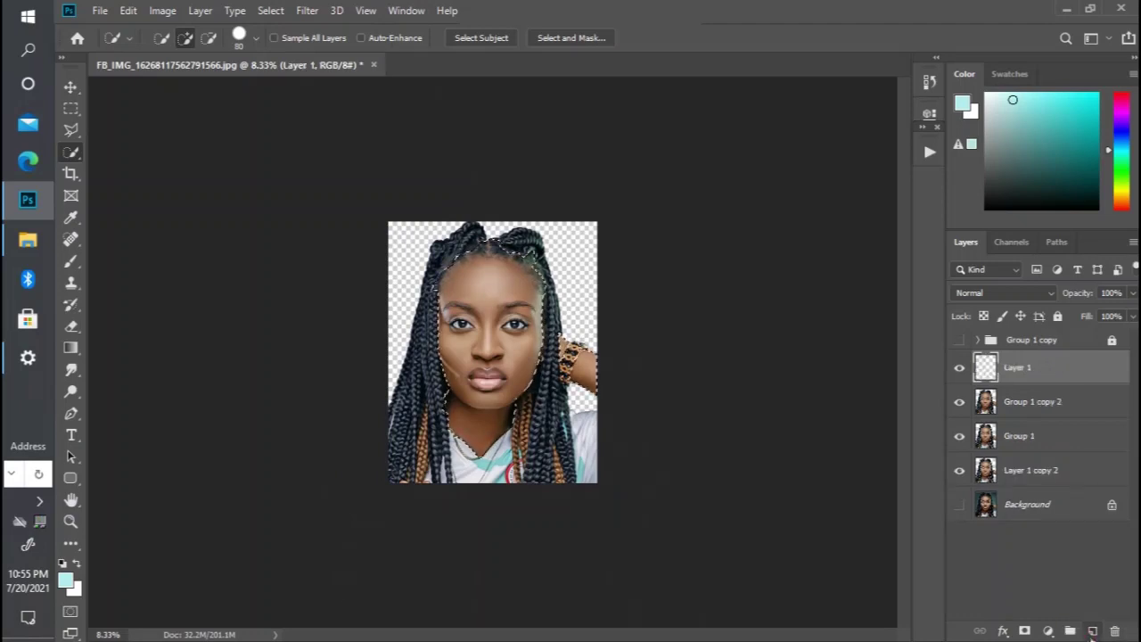
key(ctrl+plus)
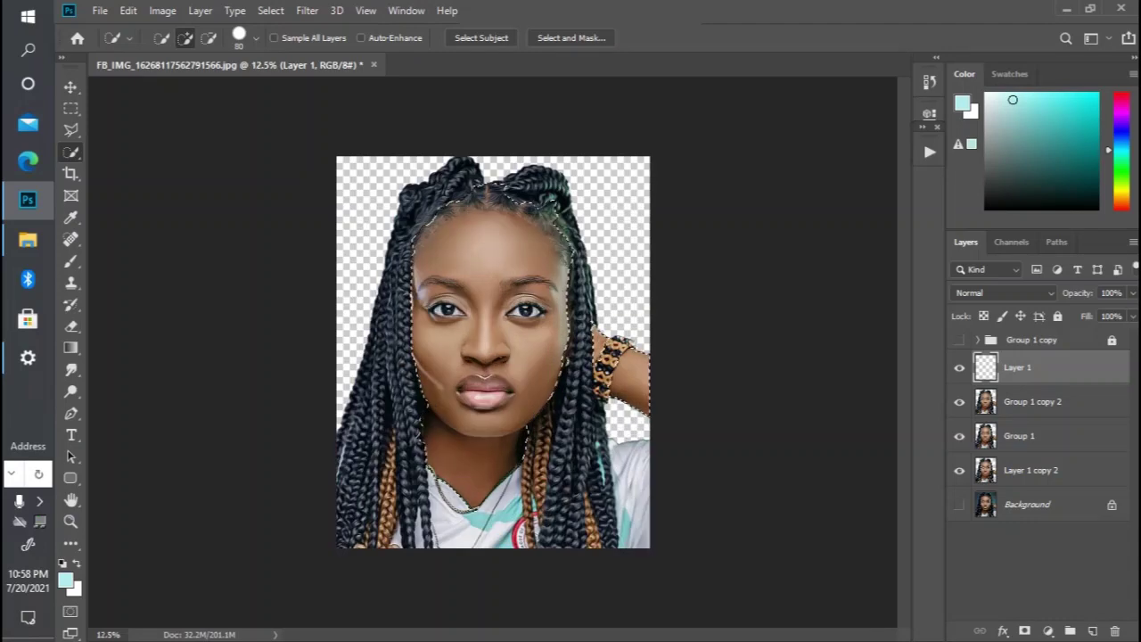
right_click(497, 359)
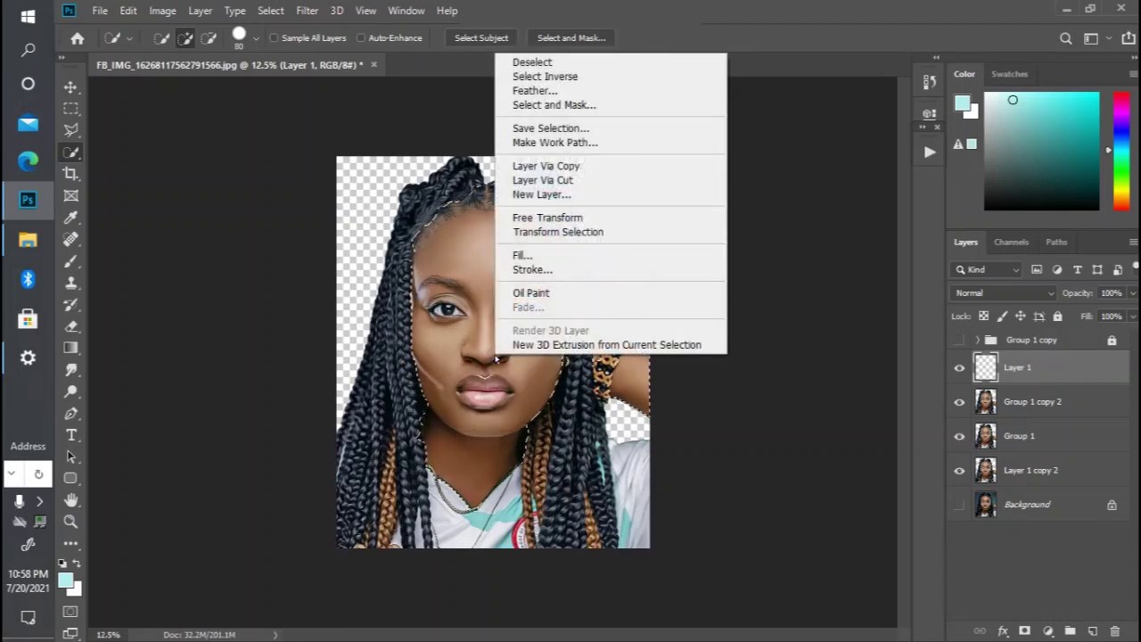
click(549, 256)
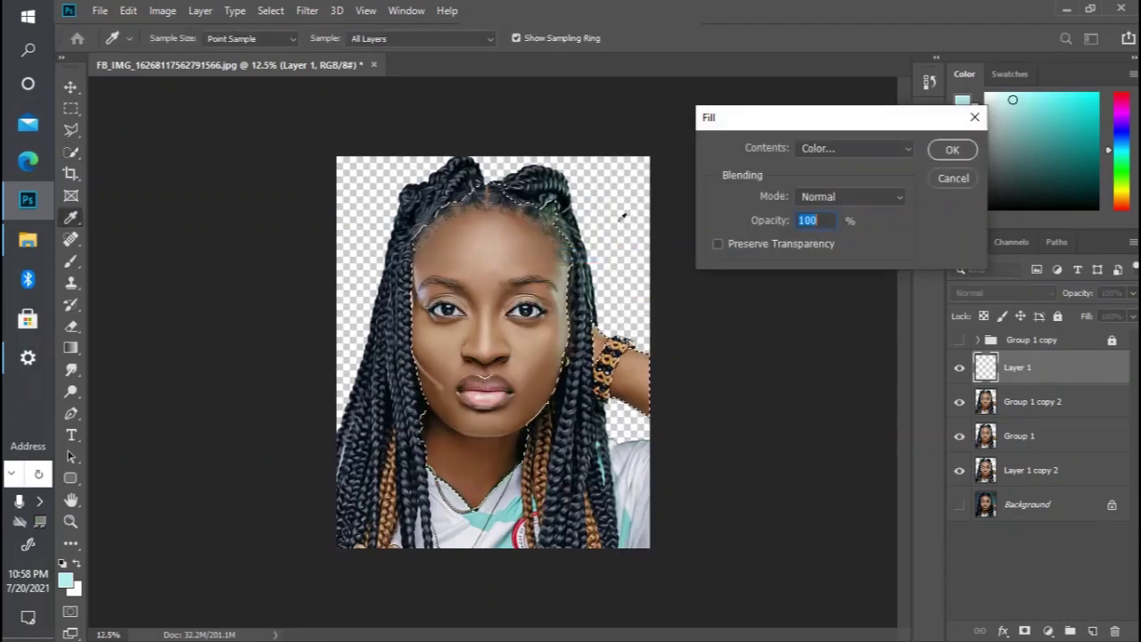
click(818, 149)
click(820, 190)
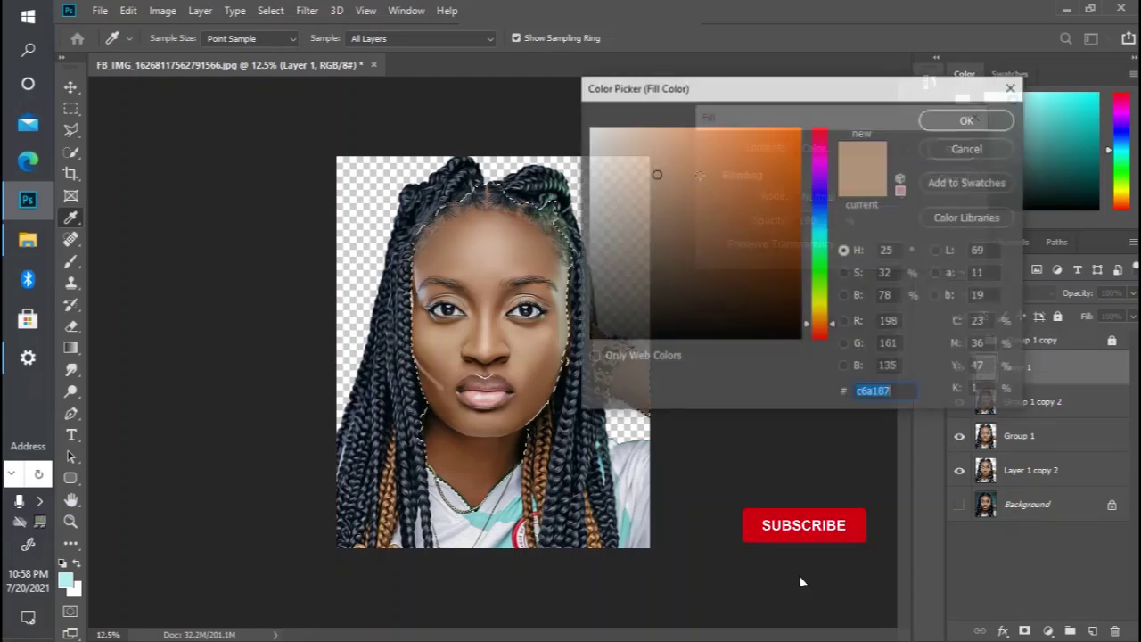
click(483, 253)
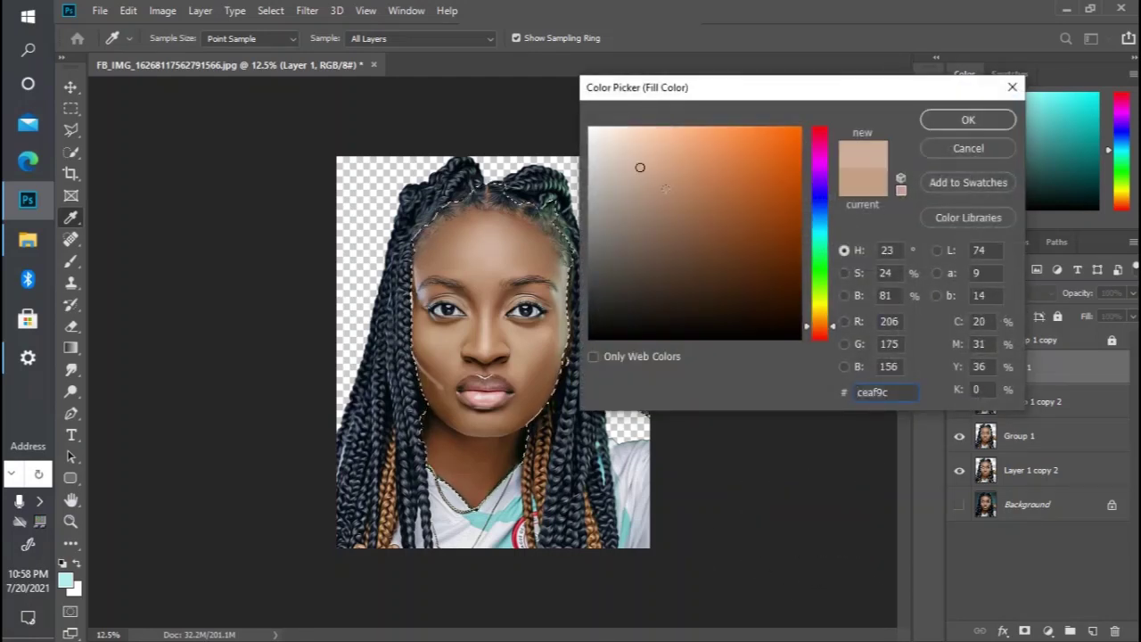
drag(642, 166, 652, 171)
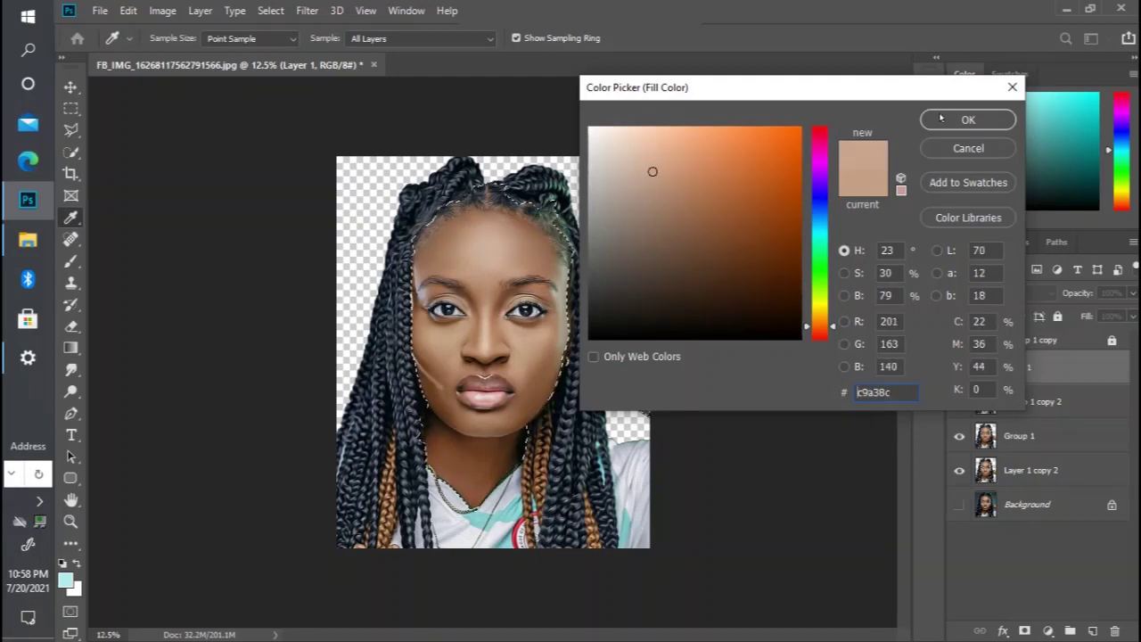
click(941, 119)
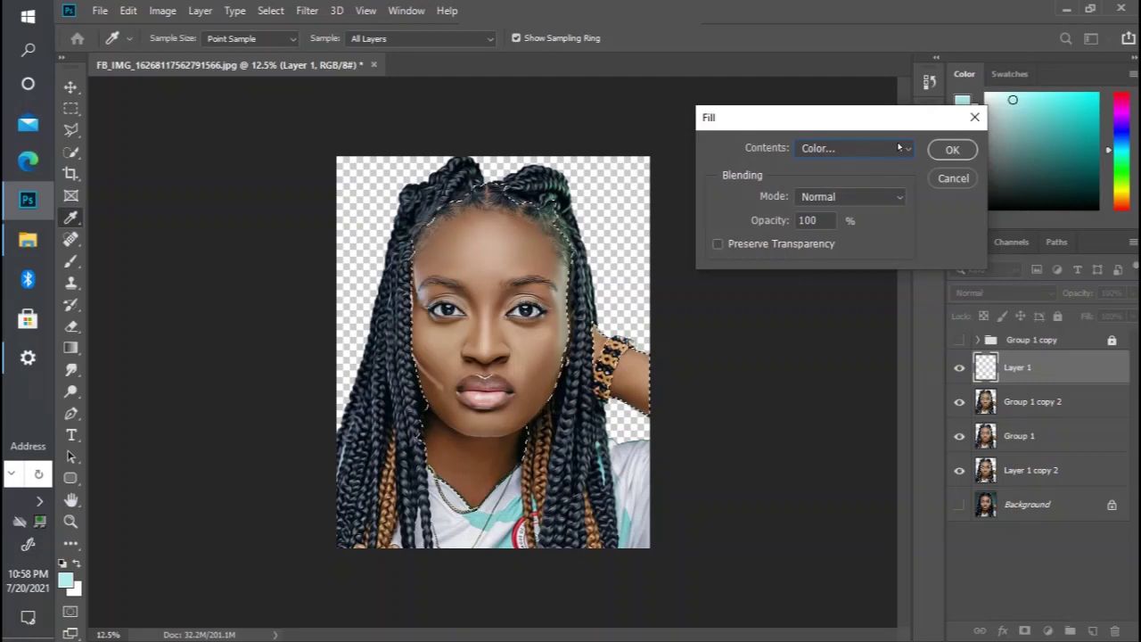
click(938, 155)
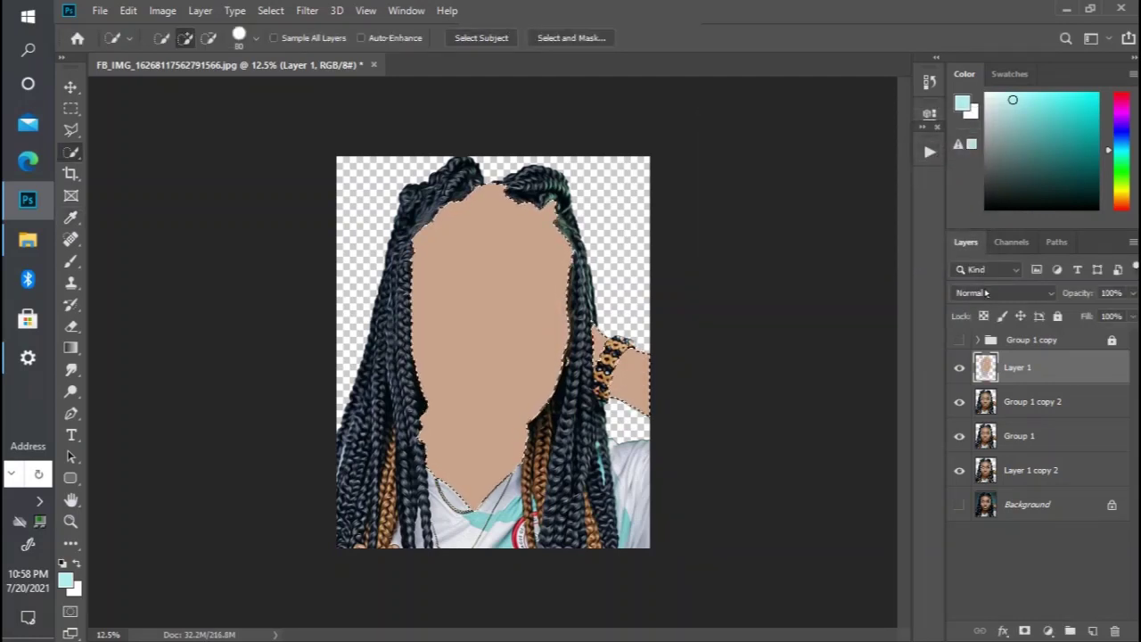
Step: Set the filled skin layer's blend mode to Color and clear the selection
click(975, 294)
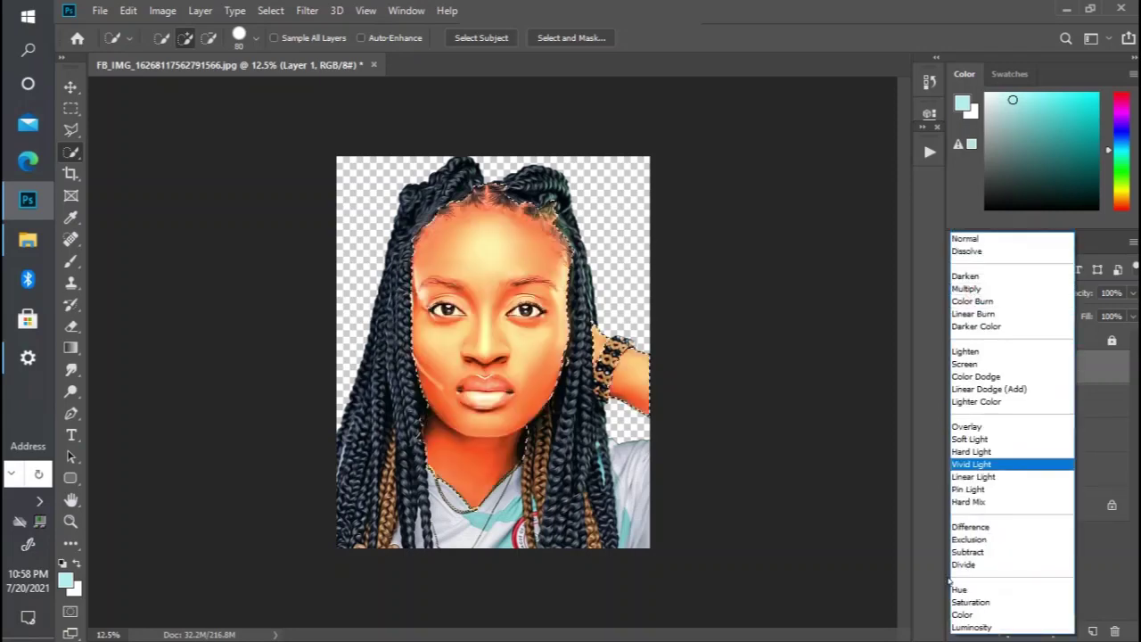
click(962, 615)
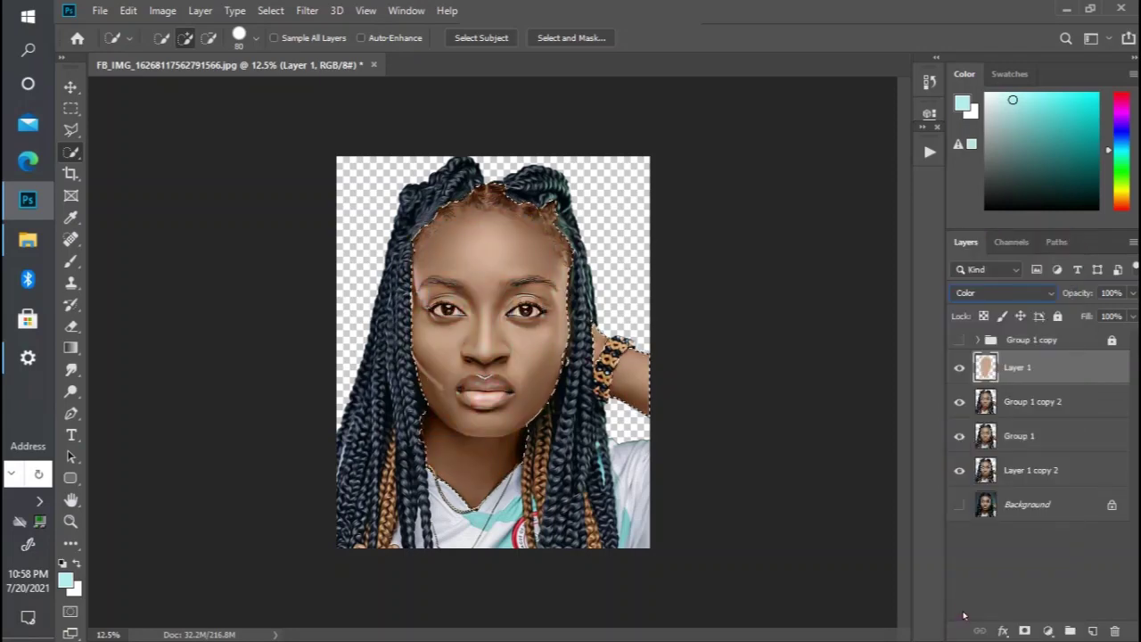
key(ctrl+d)
key(ctrl+plus)
key(ctrl+minus)
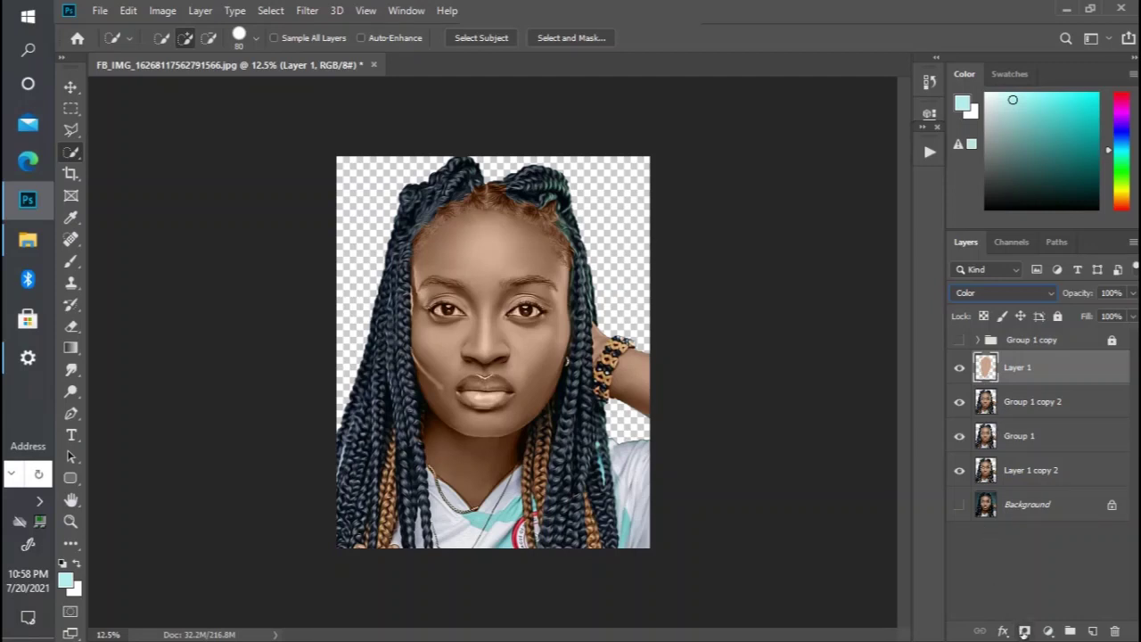
Step: Add a layer mask to Layer 1 and paint it black over the eyes and lips with a brush size of 90
click(1023, 631)
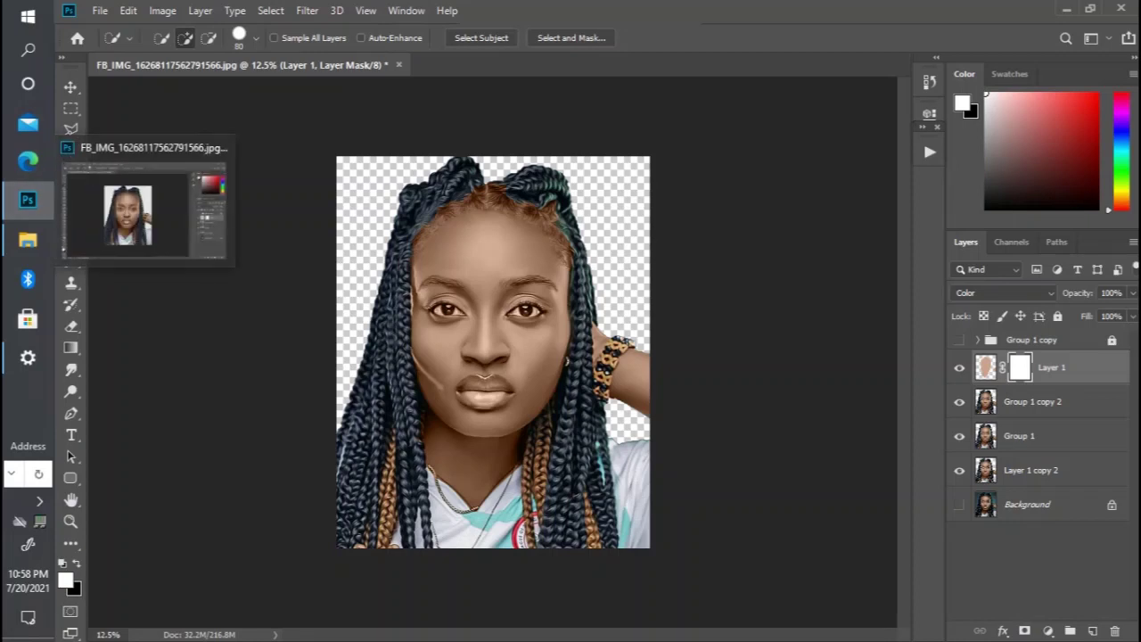
key(b)
key(bracketright)
key(bracketright)
key(bracketright)
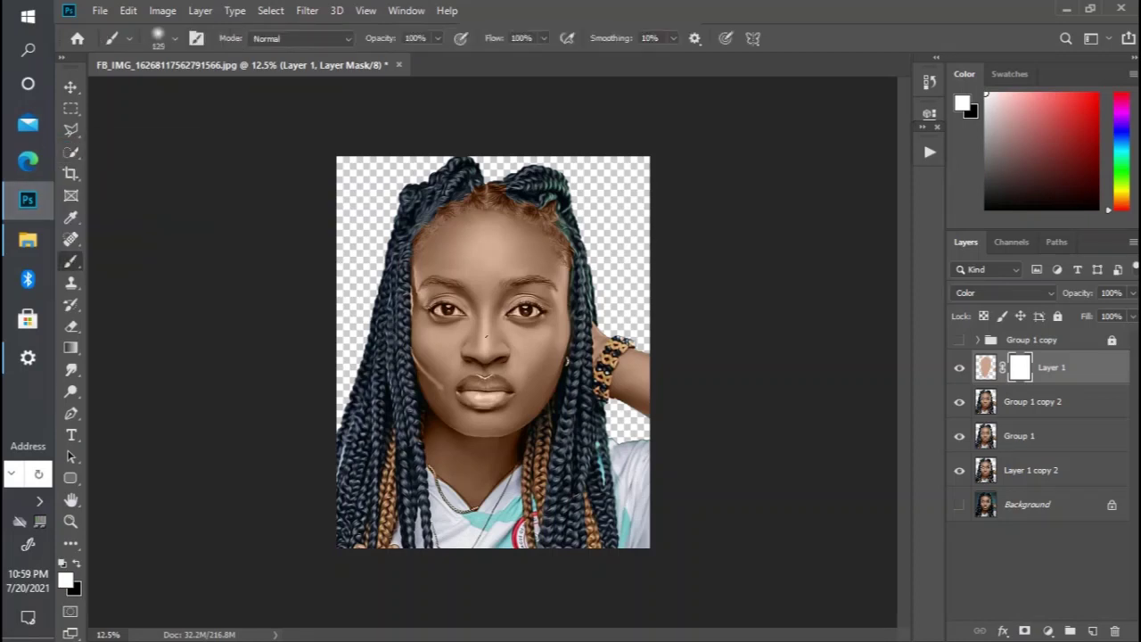
drag(1021, 175, 912, 274)
key(bracketleft)
key(bracketleft)
click(455, 311)
drag(492, 382, 502, 384)
Step: Lower the brush opacity to 26% and mask the skin color off the hairline with a larger brush
click(438, 38)
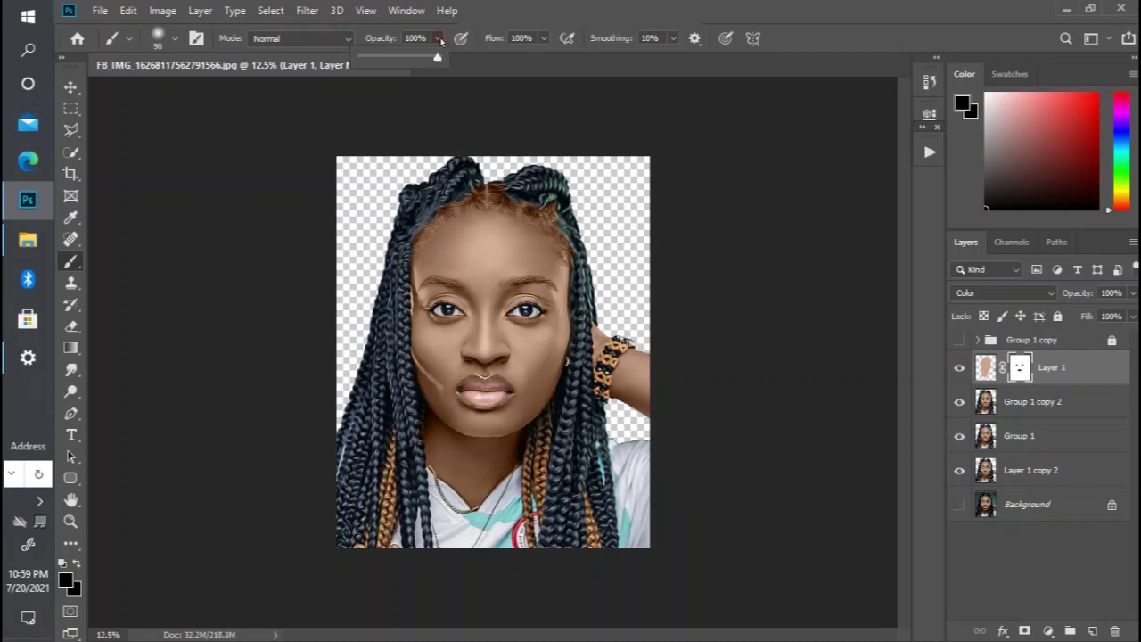
click(382, 58)
click(527, 196)
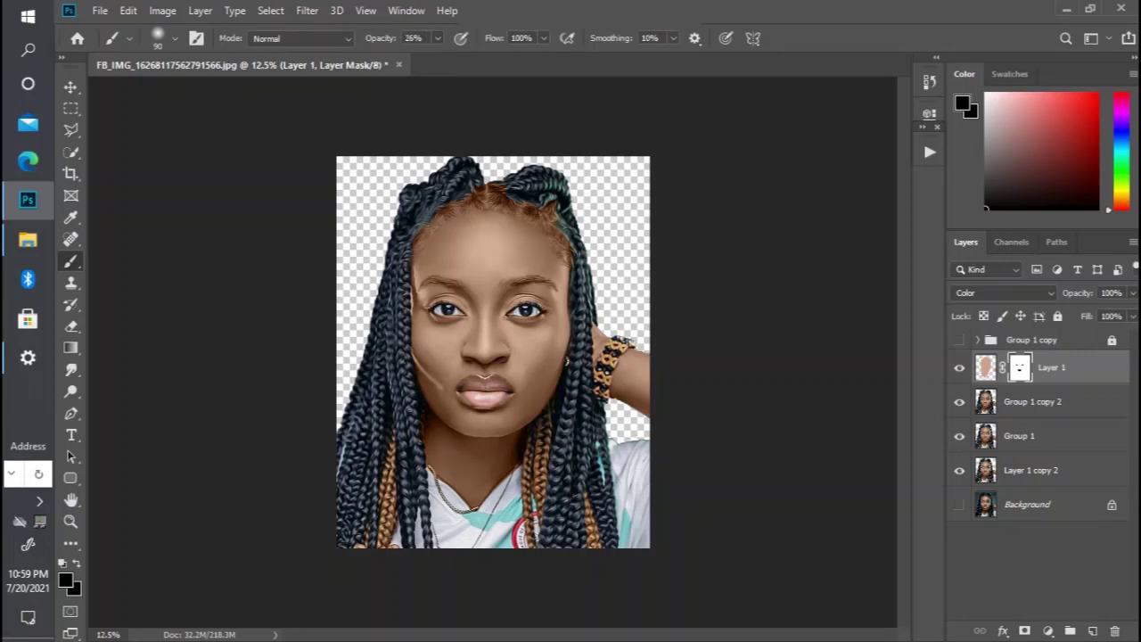
key(bracketright)
key(bracketright)
key(bracketright)
key(bracketright)
key(bracketright)
key(bracketright)
mouse_move(452, 195)
mouse_down()
mouse_move(406, 244)
mouse_move(430, 221)
mouse_up()
mouse_move(492, 197)
mouse_down()
mouse_move(576, 239)
mouse_move(567, 255)
mouse_up()
Step: Fade the skin color from the eyebrows on the mask with the brush reduced to 80, and undo the last dab
key(bracketleft)
key(bracketleft)
key(bracketleft)
key(bracketleft)
key(bracketleft)
key(bracketleft)
key(bracketleft)
click(419, 288)
click(433, 287)
key(ctrl+z)
Step: Duplicate the Group 1 copy 2 layer and activate the Dodge tool for the copy
click(1018, 420)
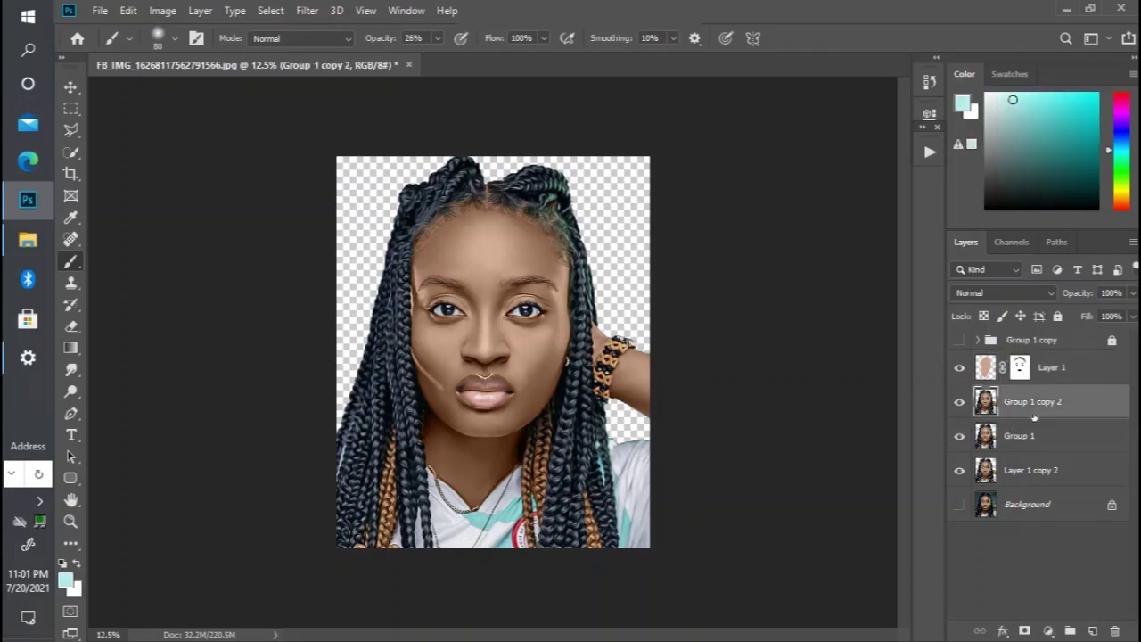
key(ctrl+j)
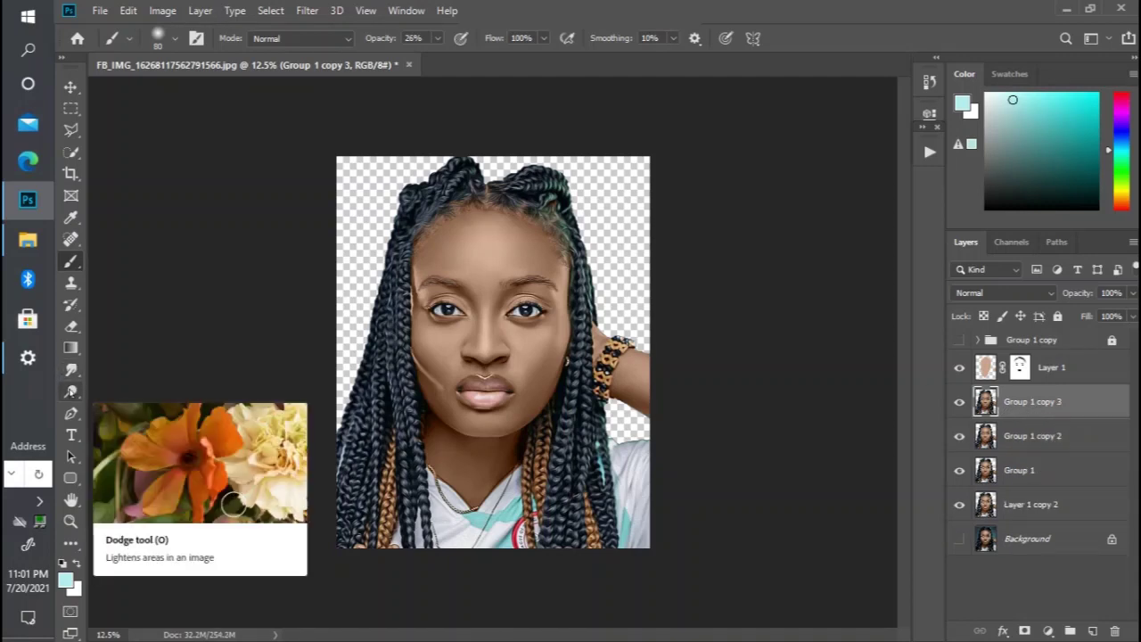
click(71, 391)
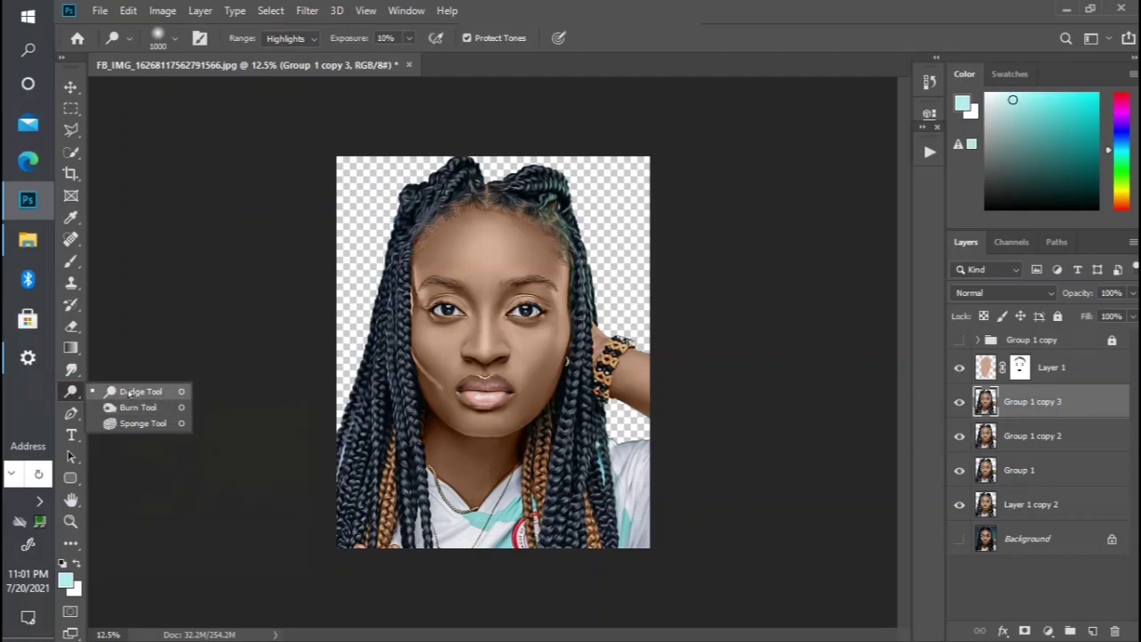
click(129, 393)
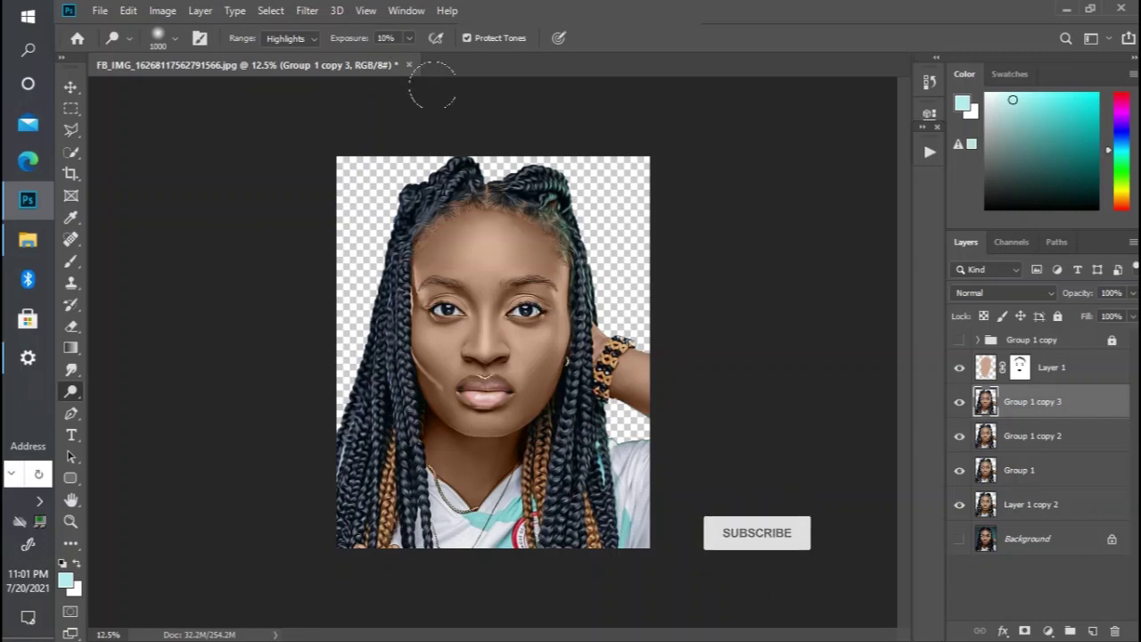
Step: Dodge a highlight along the bridge of the nose with a brush size of 125, range Highlights and 10% exposure
key(bracketleft)
key(bracketleft)
key(bracketleft)
key(bracketleft)
key(bracketleft)
key(bracketleft)
key(bracketleft)
key(bracketleft)
key(bracketleft)
key(bracketleft)
key(bracketleft)
key(bracketleft)
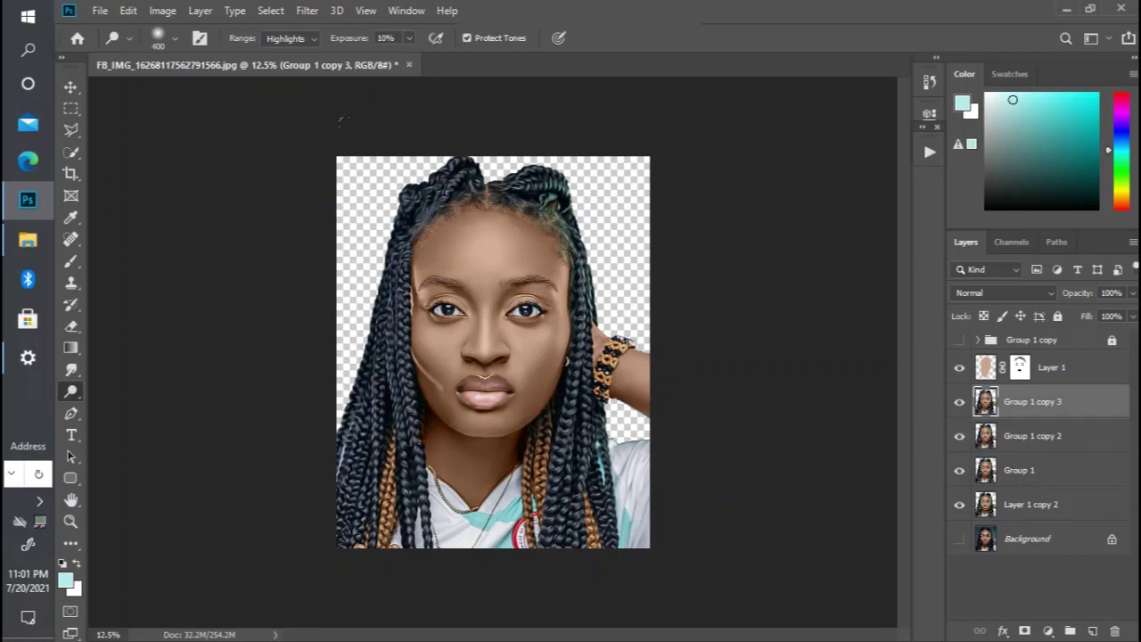
key(bracketleft)
key(bracketleft)
key(bracketleft)
key(bracketleft)
key(bracketleft)
key(bracketleft)
key(bracketleft)
key(bracketleft)
key(bracketleft)
key(bracketleft)
key(bracketright)
key(bracketright)
key(bracketright)
key(bracketright)
key(ctrl+plus)
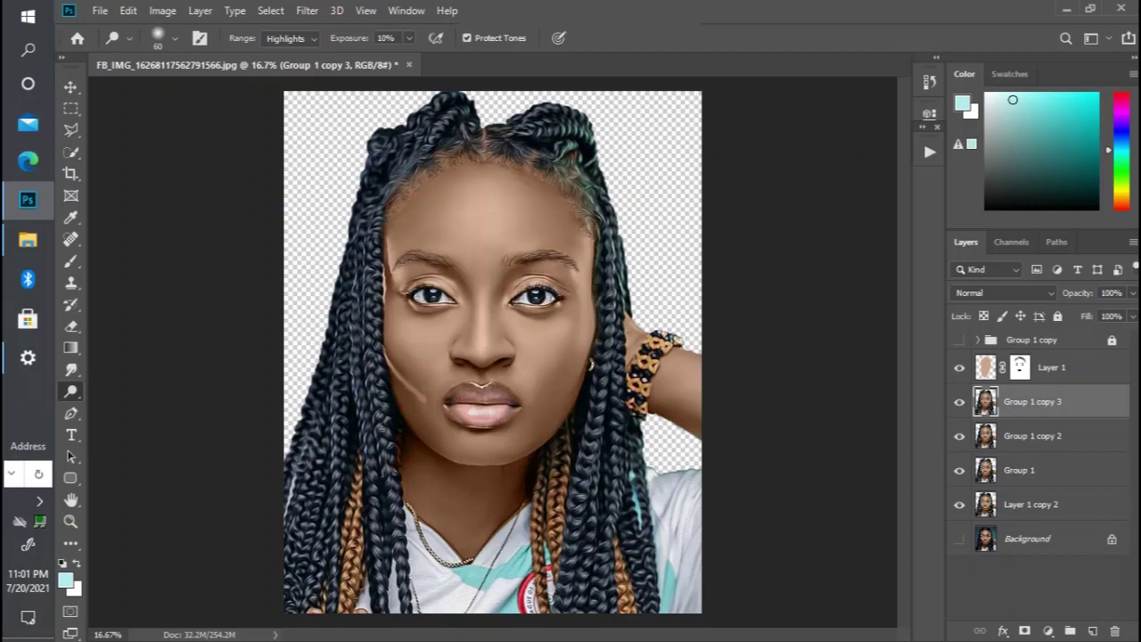
key(ctrl+minus)
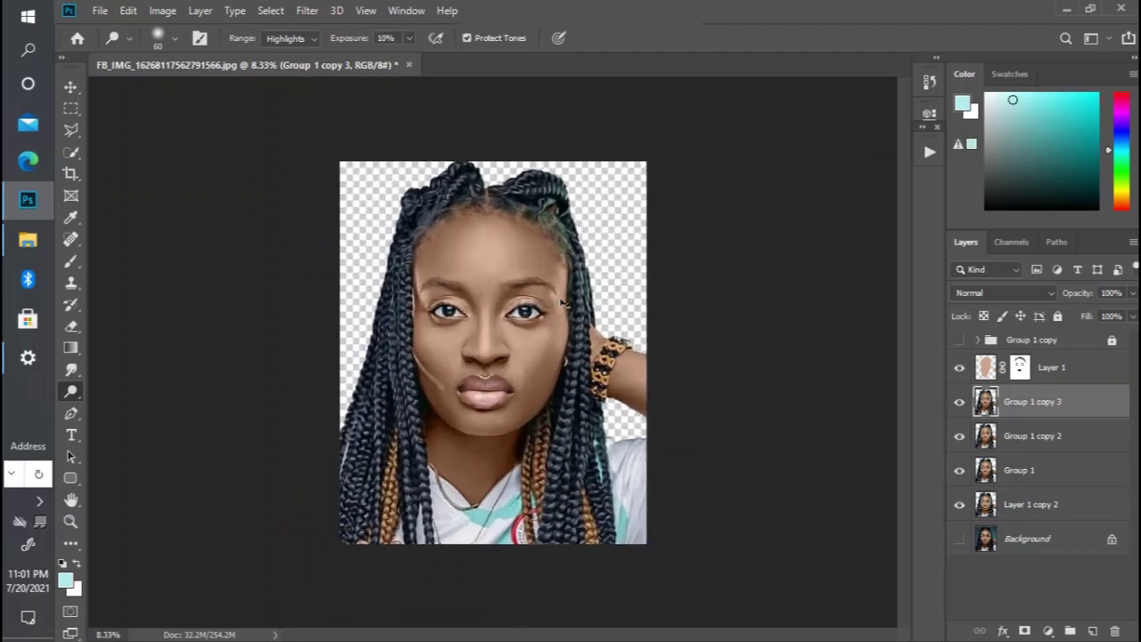
key(ctrl+plus)
key(bracketright)
key(bracketright)
key(bracketright)
key(bracketright)
key(bracketright)
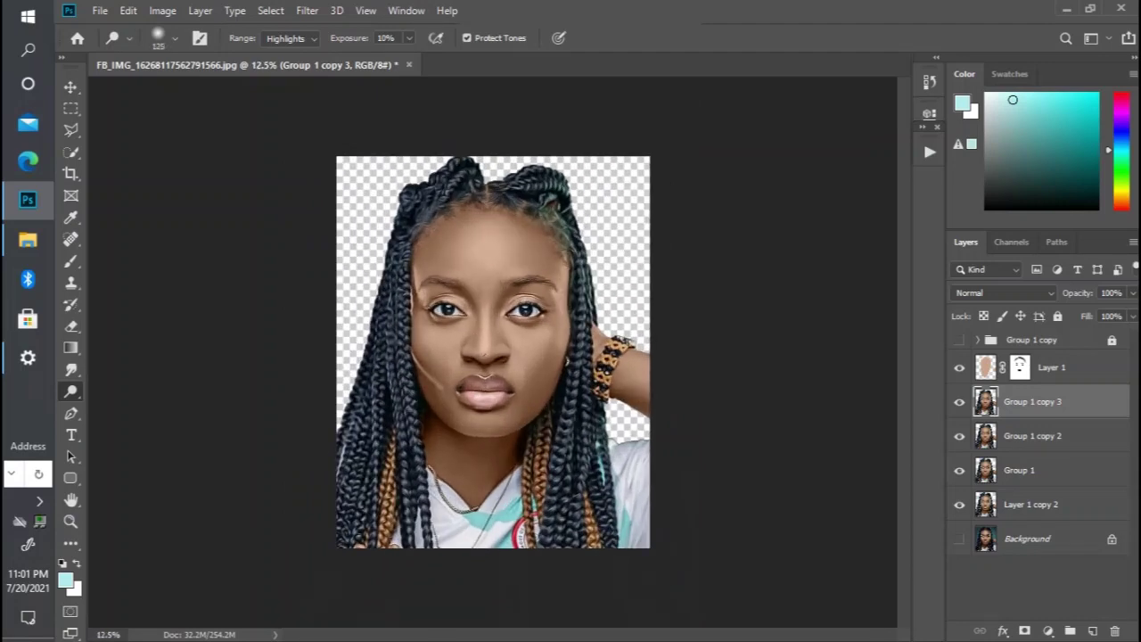
drag(485, 350, 484, 303)
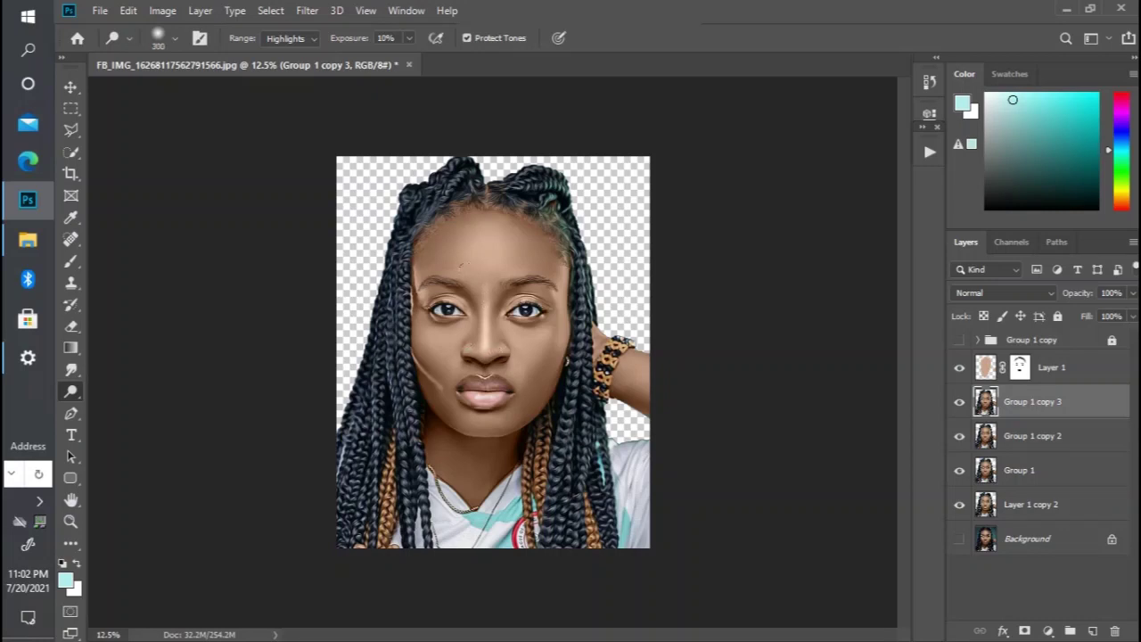
Step: Dodge the highlights on both cheeks below the eyes, using brush sizes of 200 and 250
key(bracketright)
key(bracketright)
key(bracketright)
key(bracketright)
key(bracketright)
key(bracketright)
key(ctrl+plus)
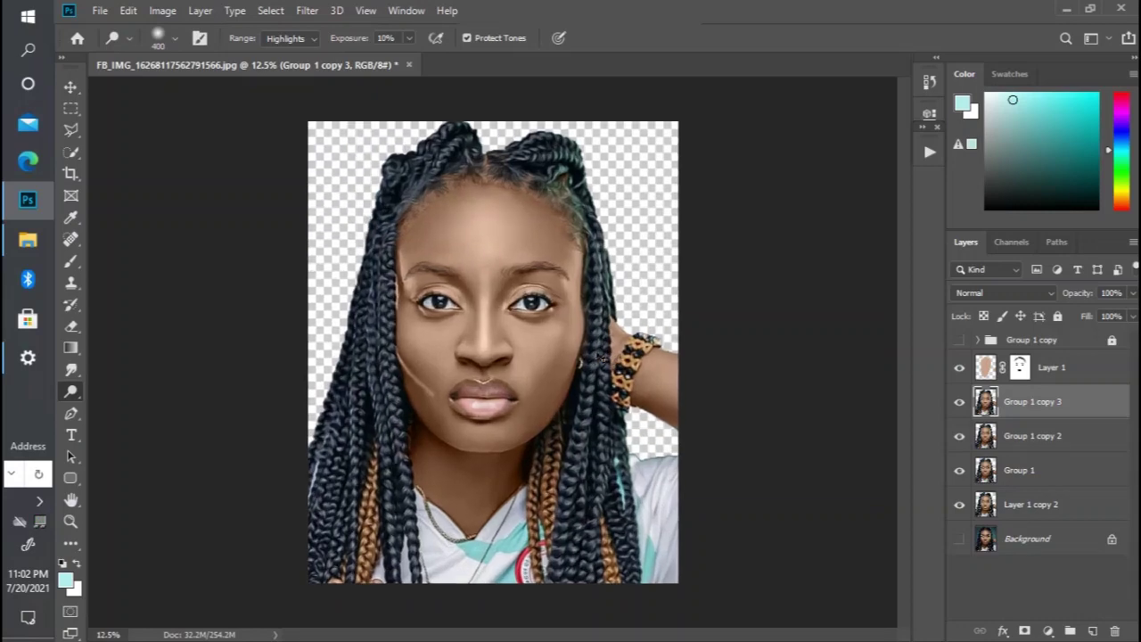
key(ctrl+minus)
key(bracketleft)
key(bracketleft)
key(bracketleft)
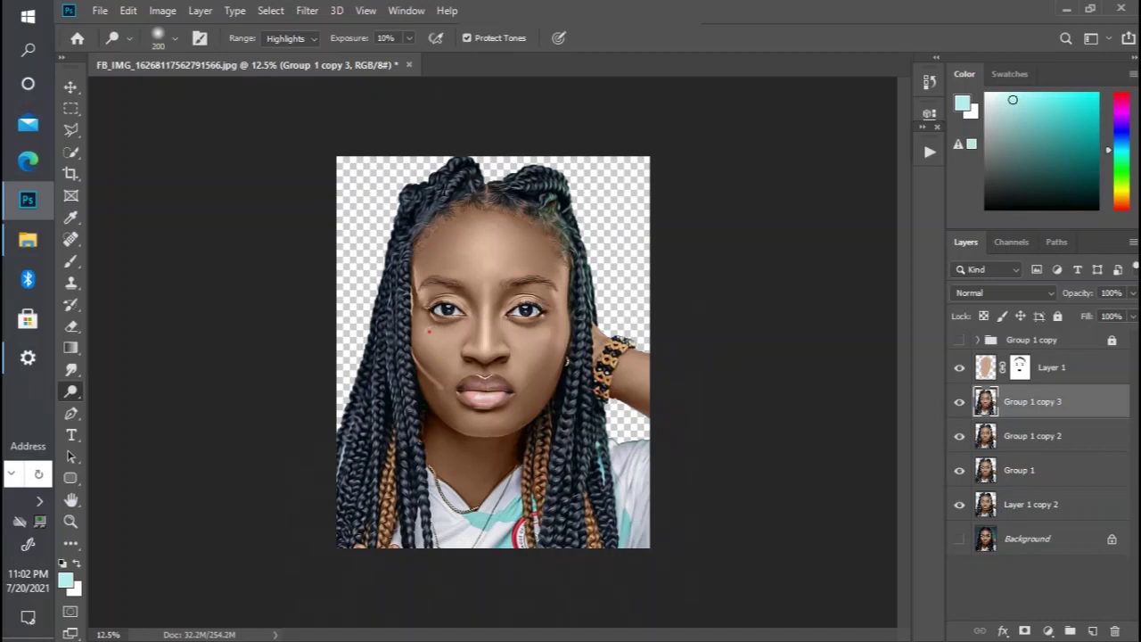
drag(431, 334, 454, 340)
key(bracketright)
drag(542, 336, 520, 362)
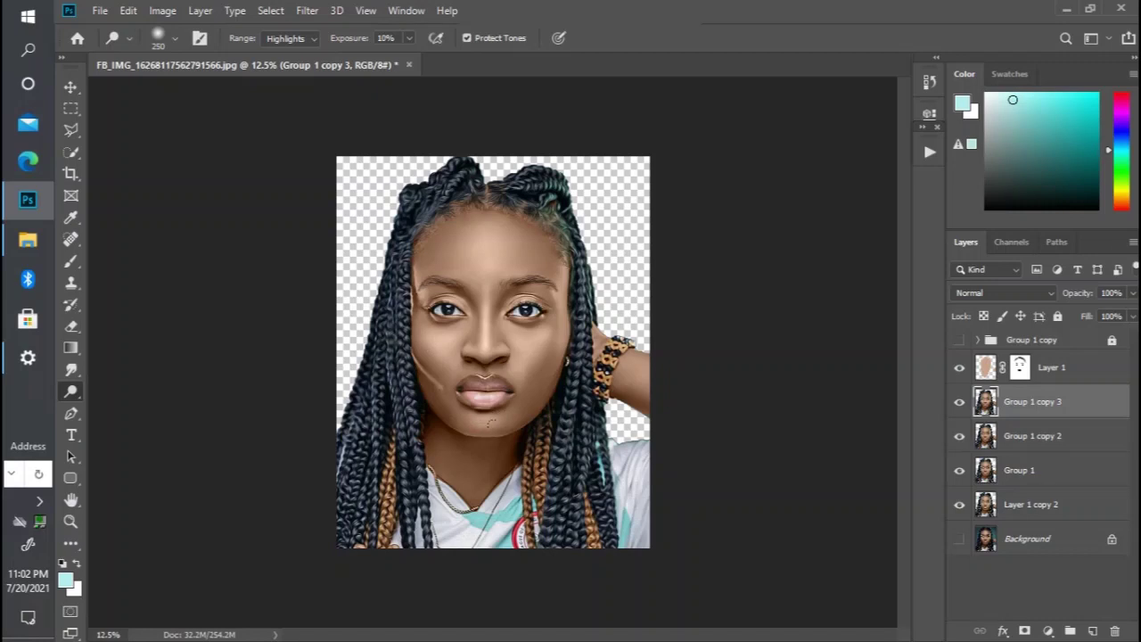
Step: Dodge the highlight on the lower lip with a smaller brush
key(bracketleft)
key(bracketleft)
key(bracketleft)
key(bracketleft)
drag(475, 395, 492, 397)
key(bracketleft)
key(ctrl+minus)
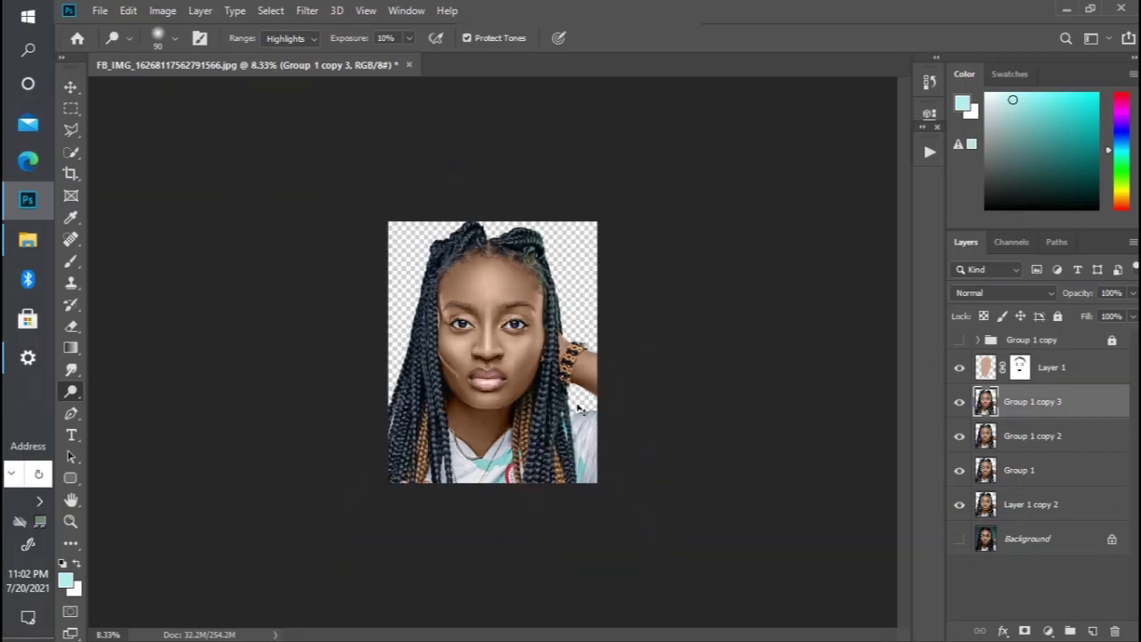
key(ctrl+plus)
key(ctrl+plus)
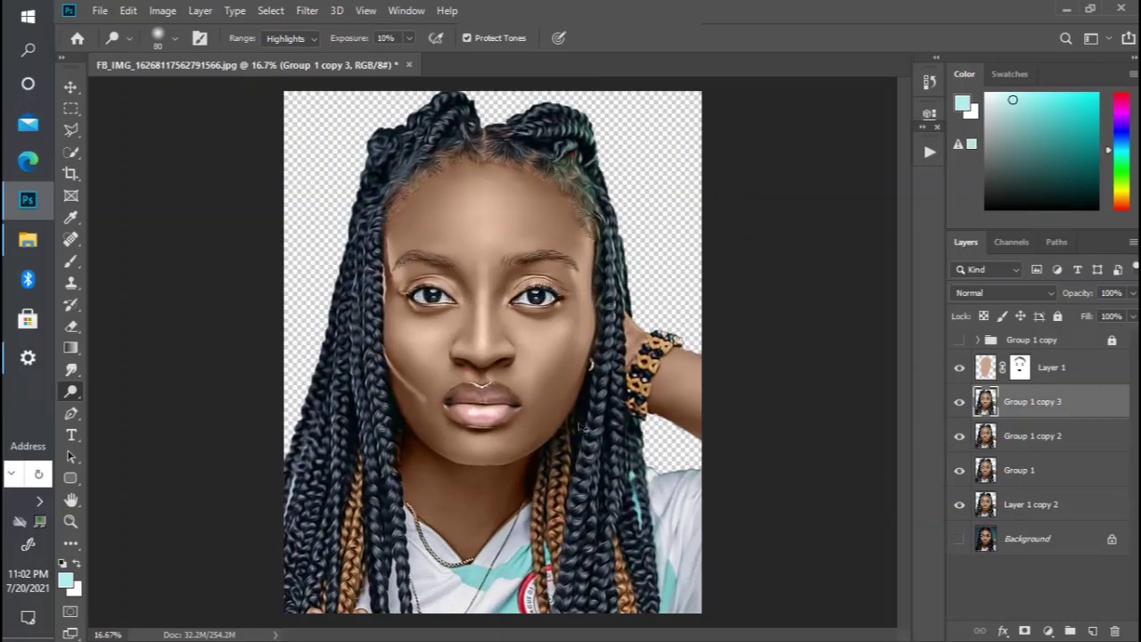
Step: Set the Dodge brush size to 200 and its range to Midtones
key(ctrl+minus)
key(bracketright)
key(bracketright)
key(bracketright)
key(bracketright)
key(bracketright)
key(bracketright)
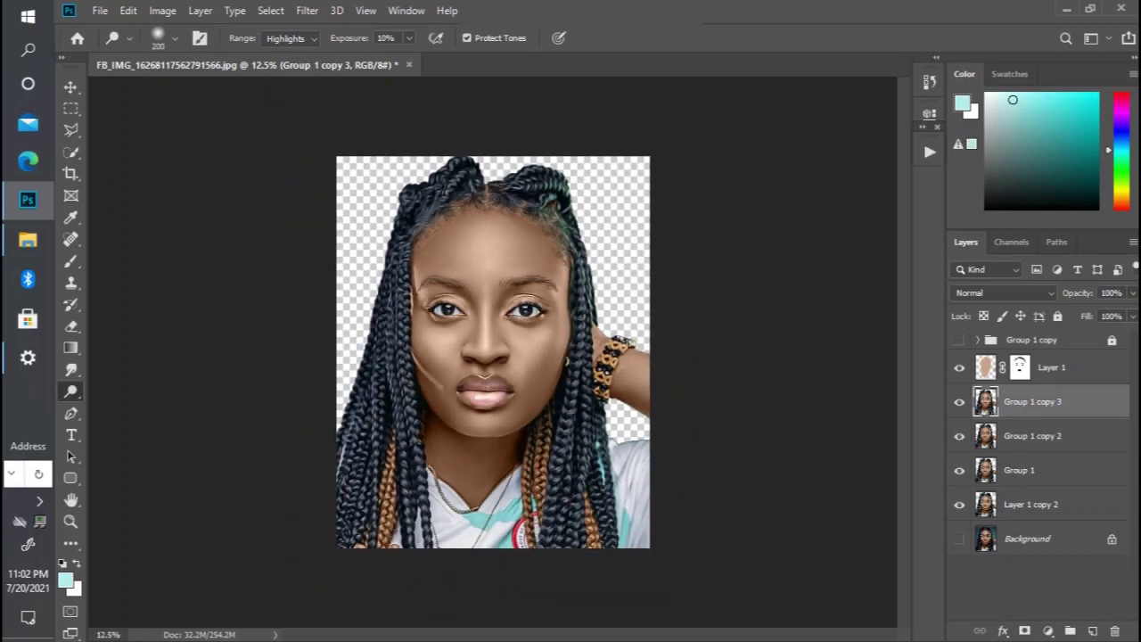
click(303, 40)
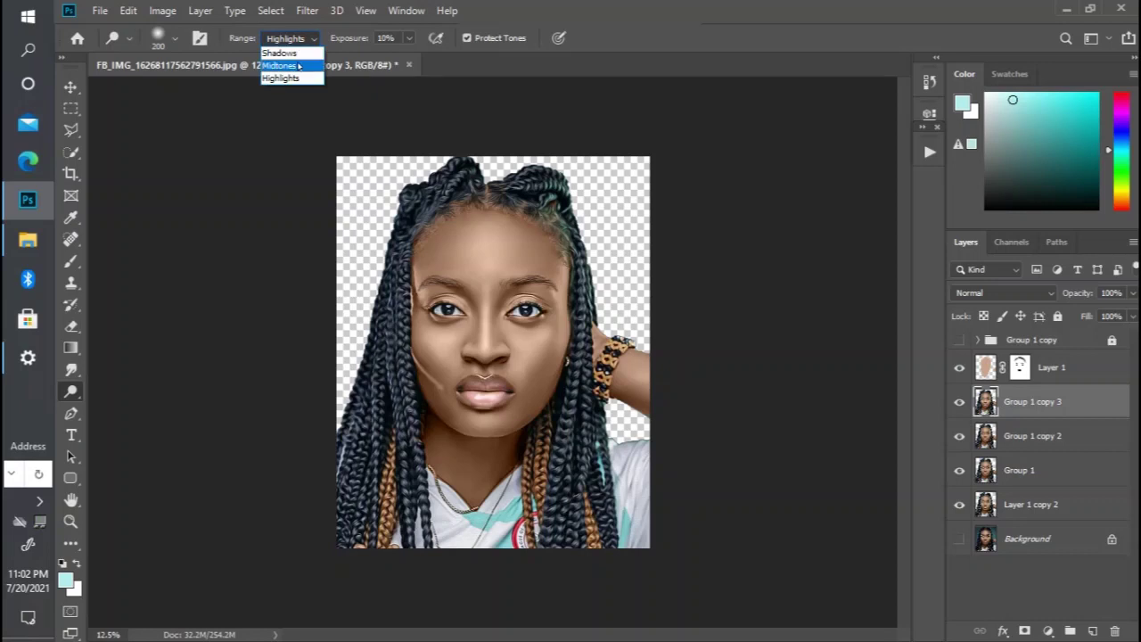
click(296, 65)
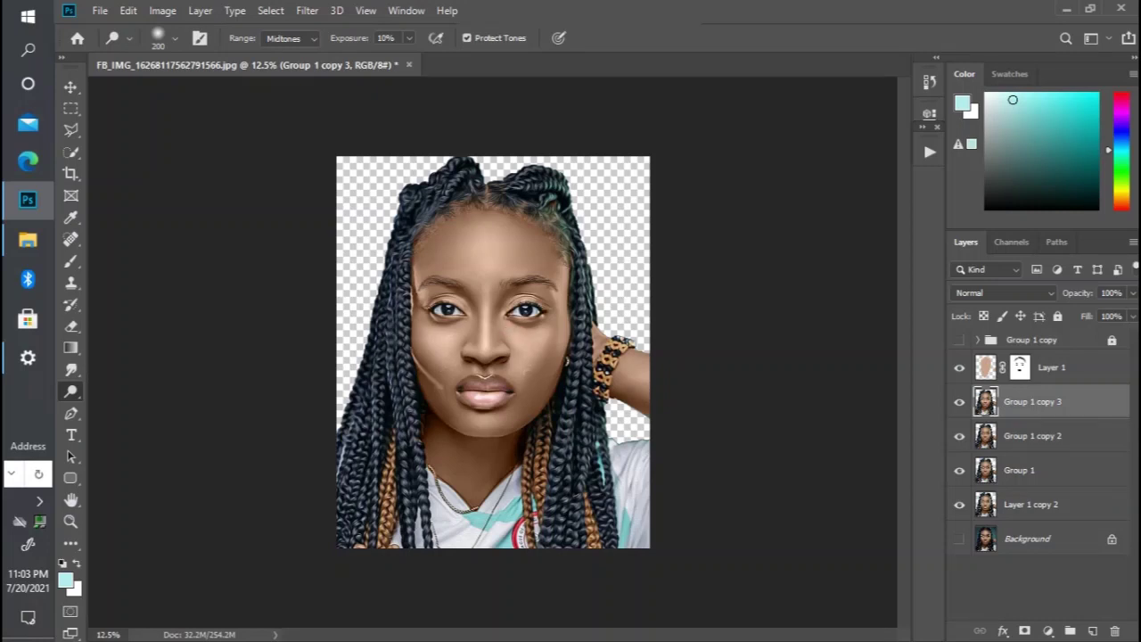
scroll(535, 372, down, 2)
scroll(535, 372, up, 3)
scroll(535, 372, down, 1)
Step: Compare the portrait with and without the dodged Group 1 copy 3 layer
click(958, 410)
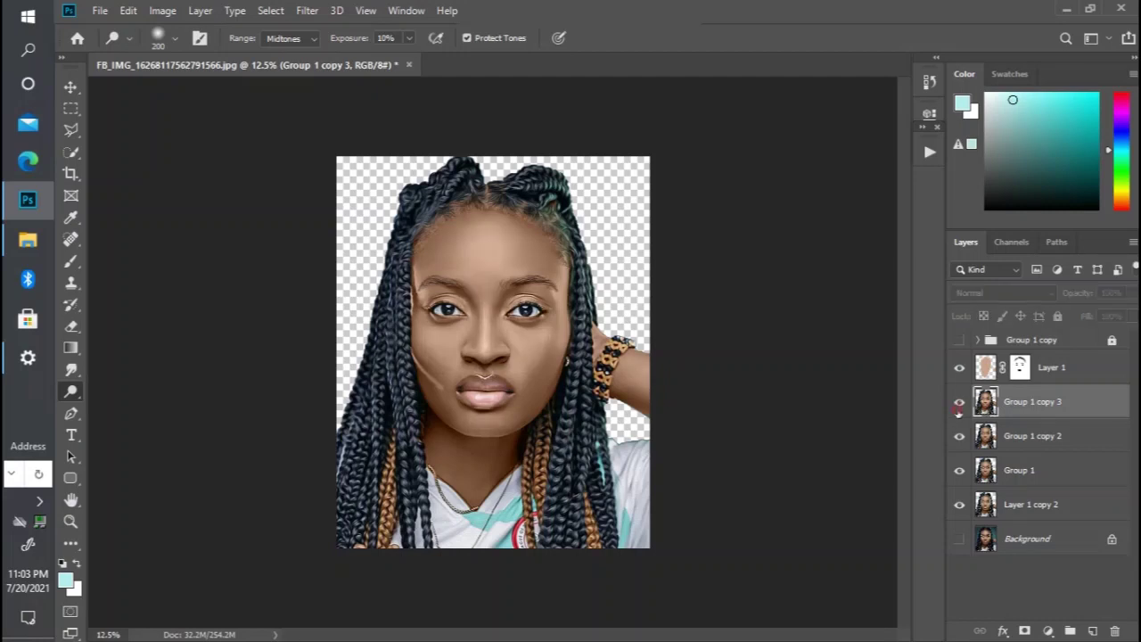
click(959, 409)
key(ctrl+minus)
key(ctrl+minus)
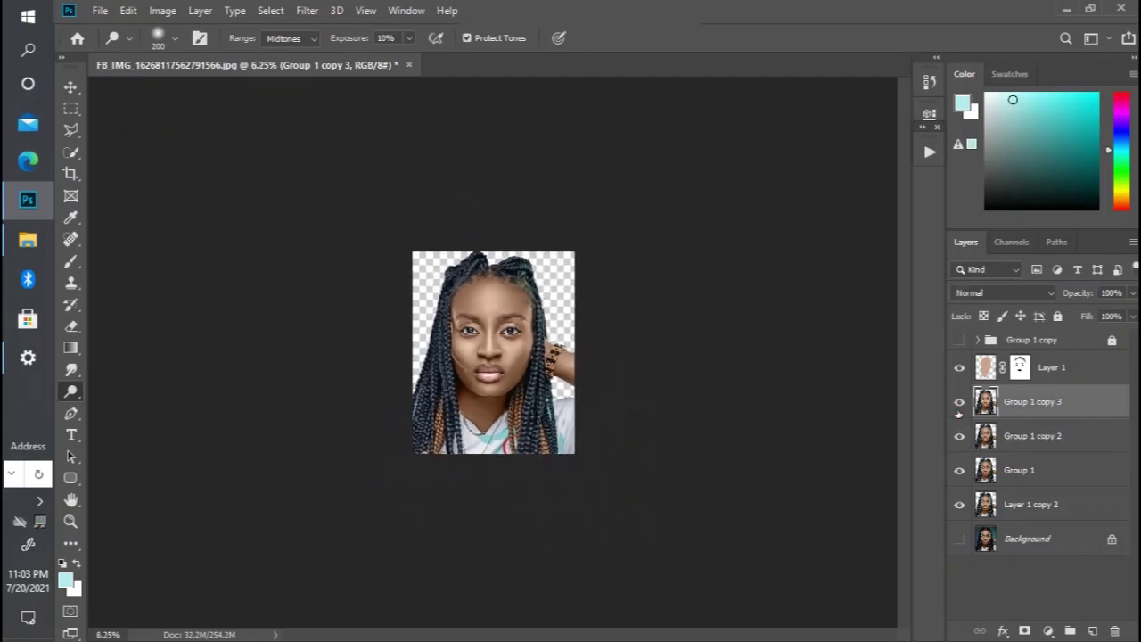
key(ctrl+plus)
key(ctrl+plus)
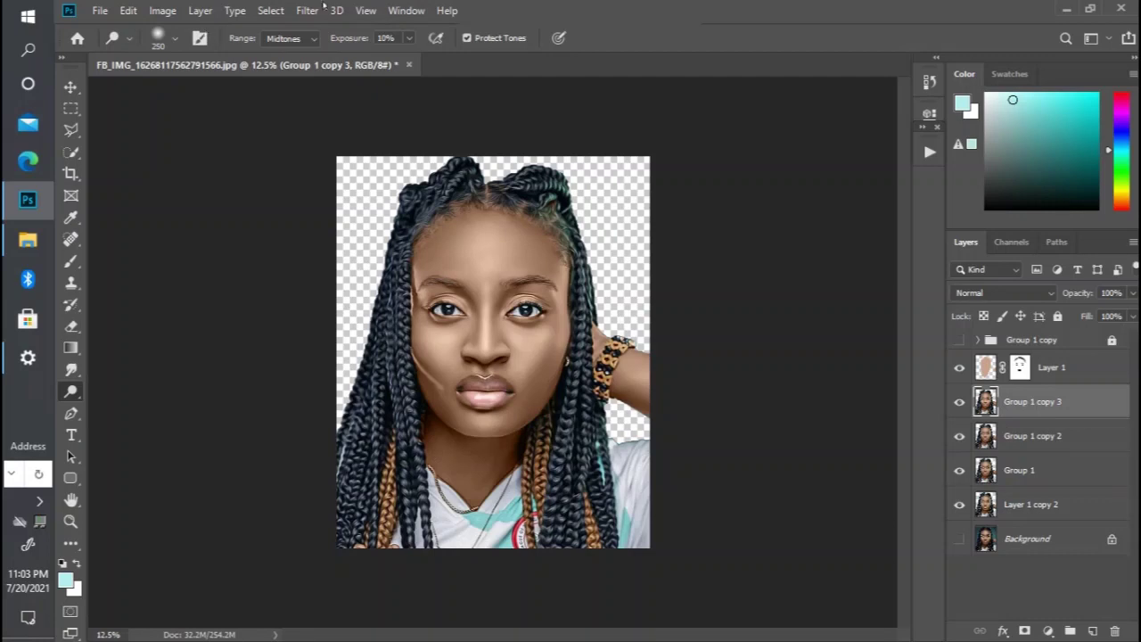
Step: Set the Dodge range to Highlights and the brush size to 150
click(294, 38)
click(294, 78)
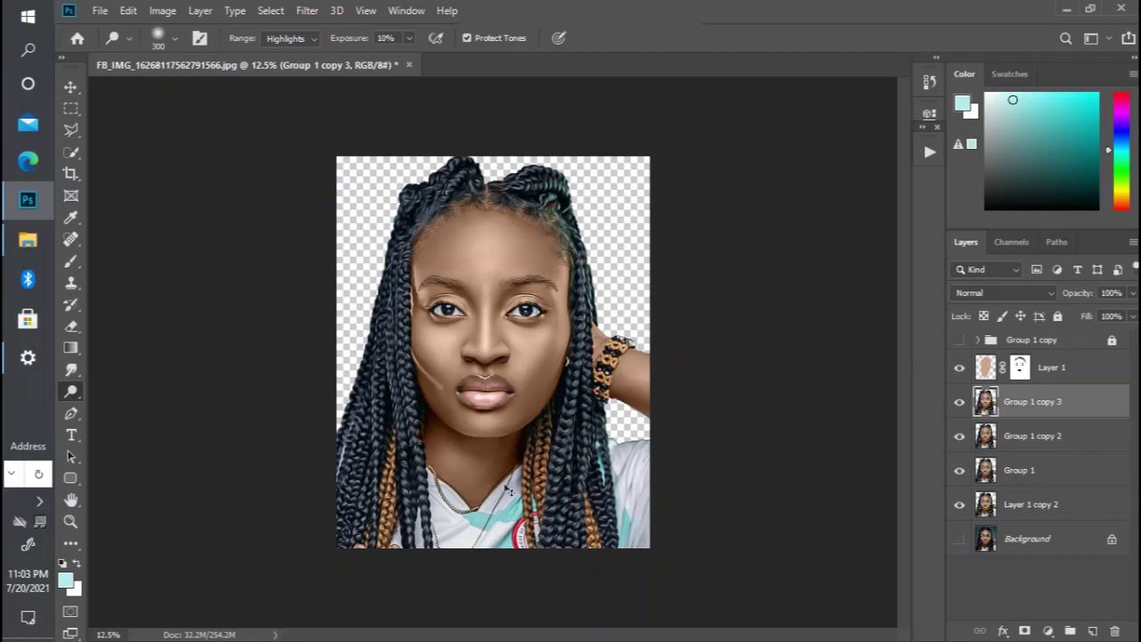
key(ctrl+minus)
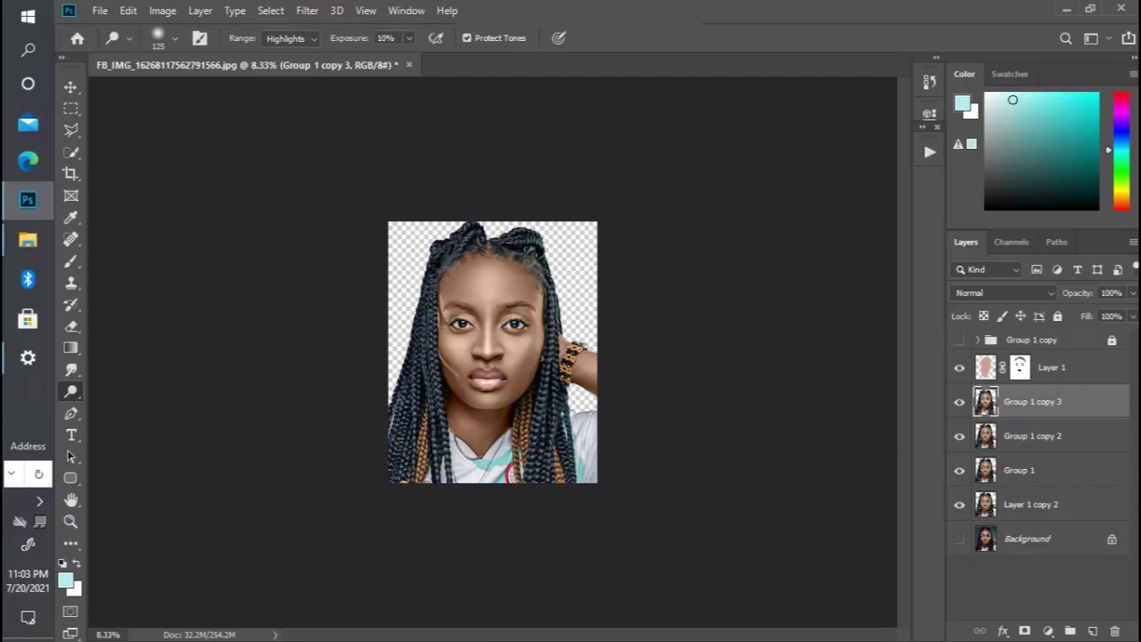
key(ctrl+plus)
key(ctrl+plus)
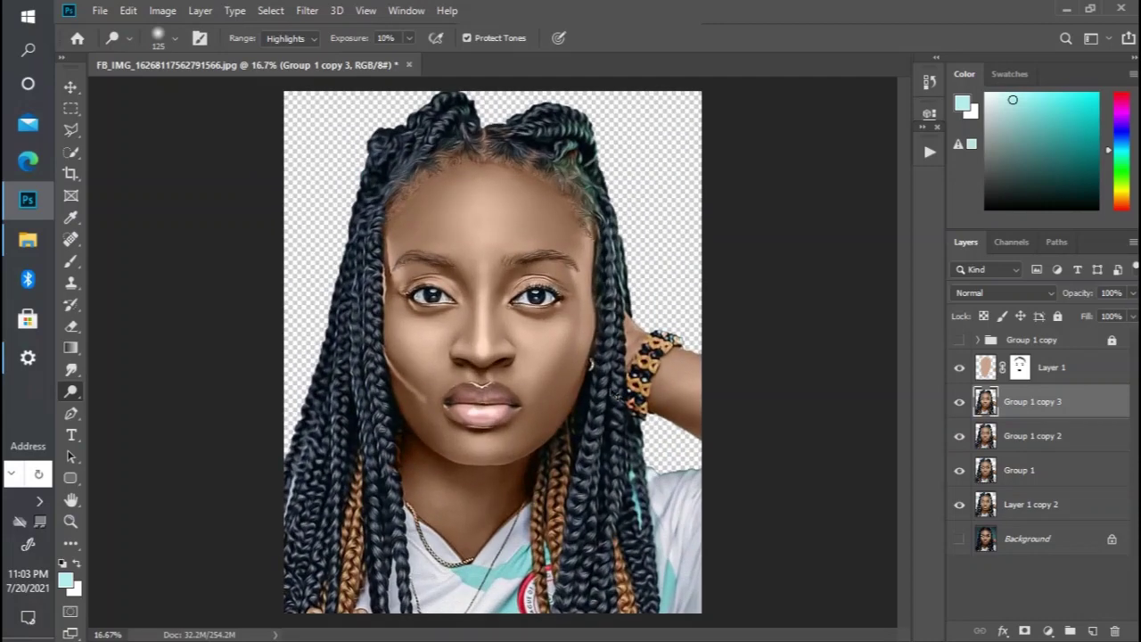
key(ctrl+minus)
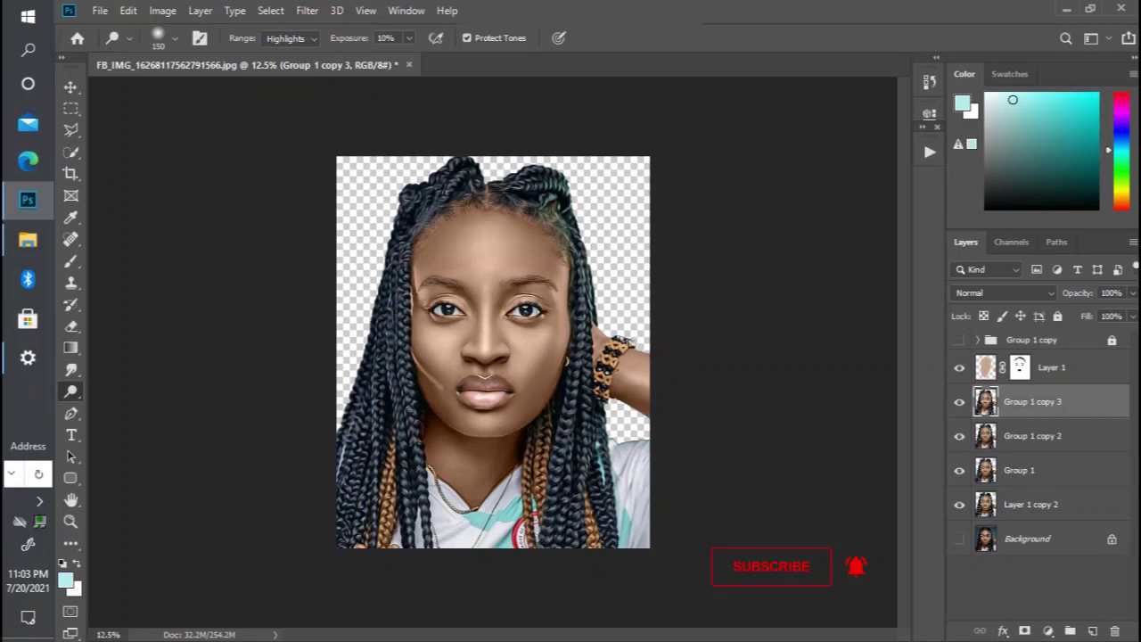
Step: Examine the dodged highlights on the face at several magnifications
key(ctrl+minus)
key(ctrl+minus)
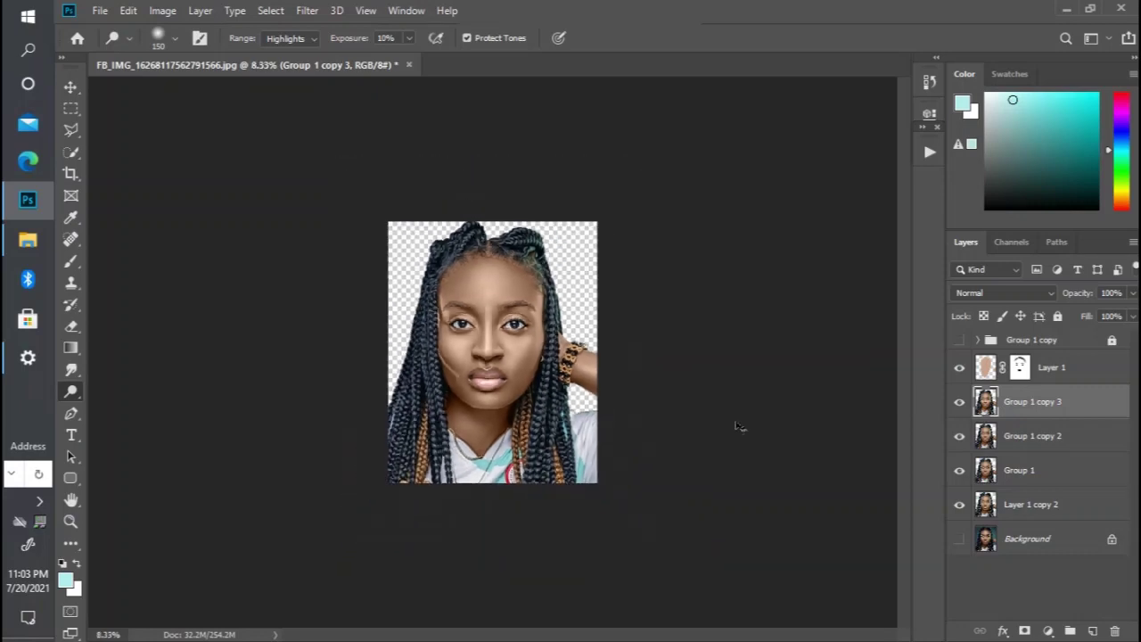
key(ctrl+plus)
key(ctrl+plus)
key(ctrl+plus)
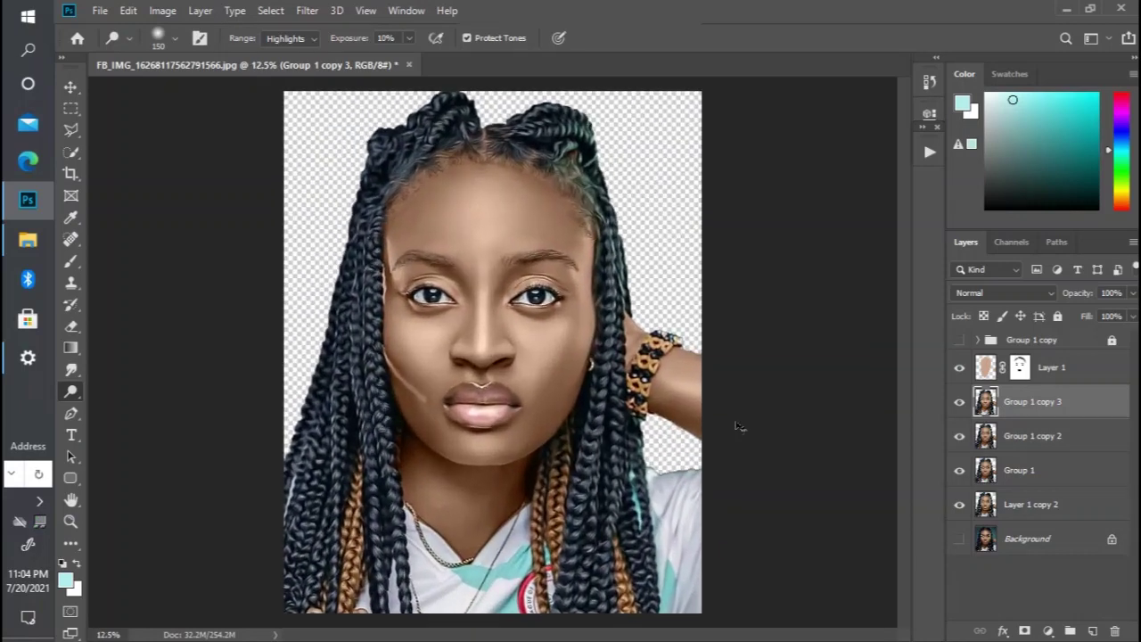
key(ctrl+minus)
key(ctrl+minus)
key(ctrl+plus)
key(ctrl+plus)
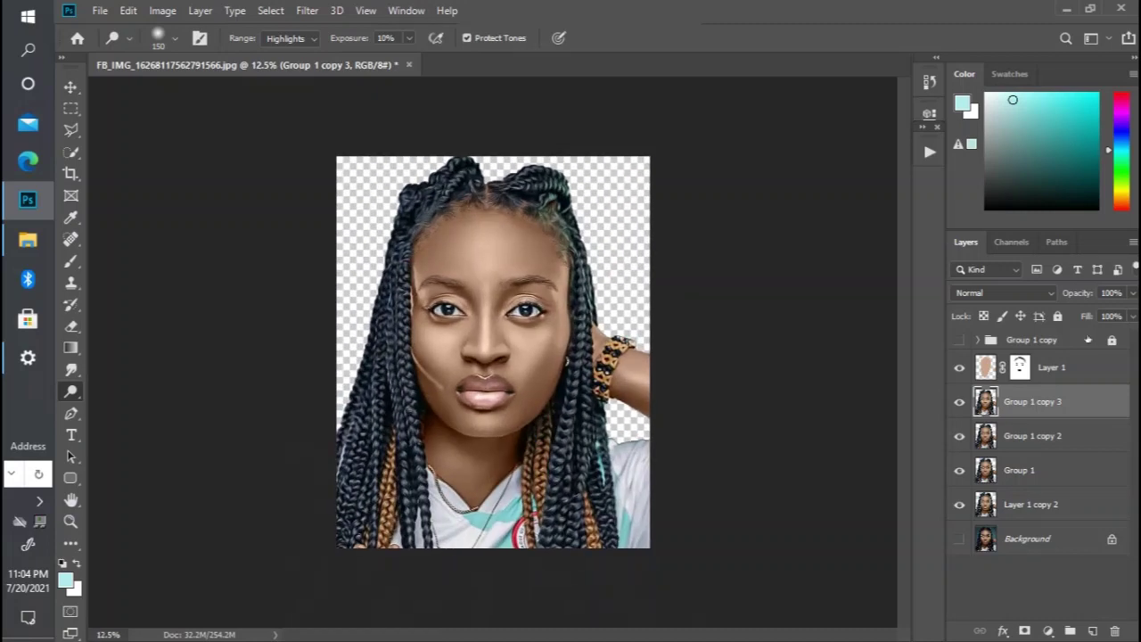
Step: Load the hair layer in Group 1 copy as a selection and make Group 1 copy 3 the active layer
click(978, 339)
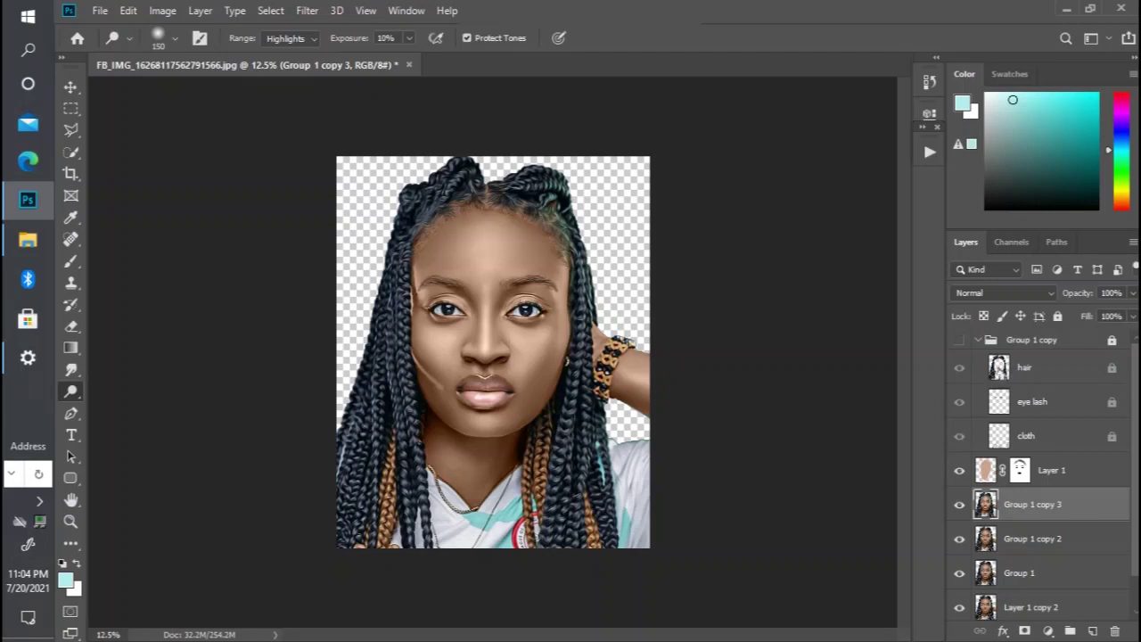
ctrl+click(999, 370)
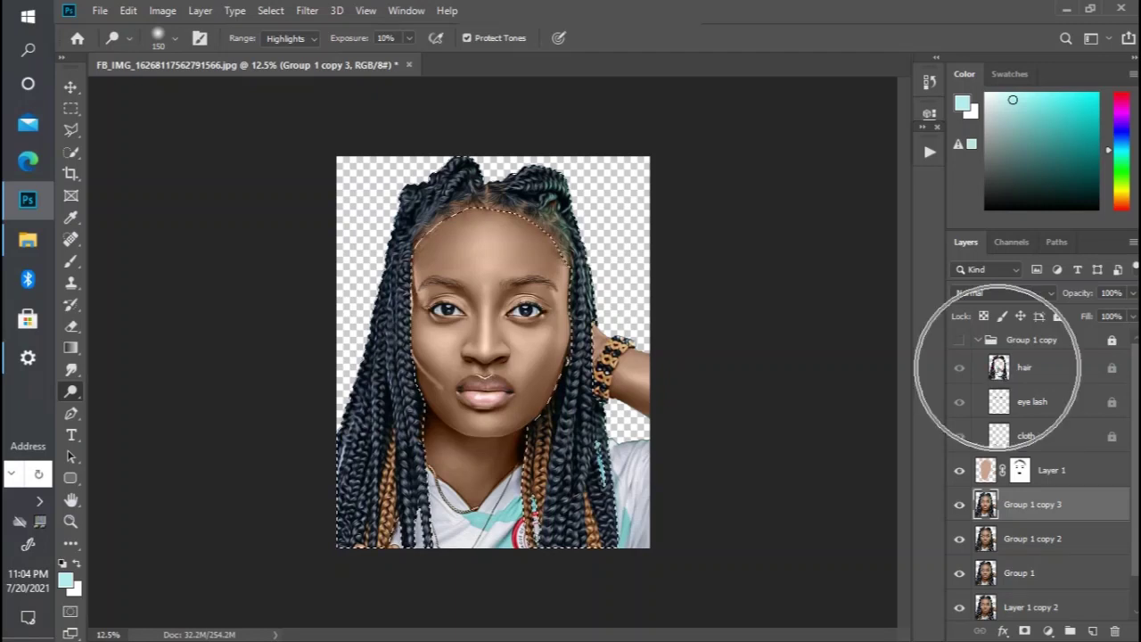
click(976, 342)
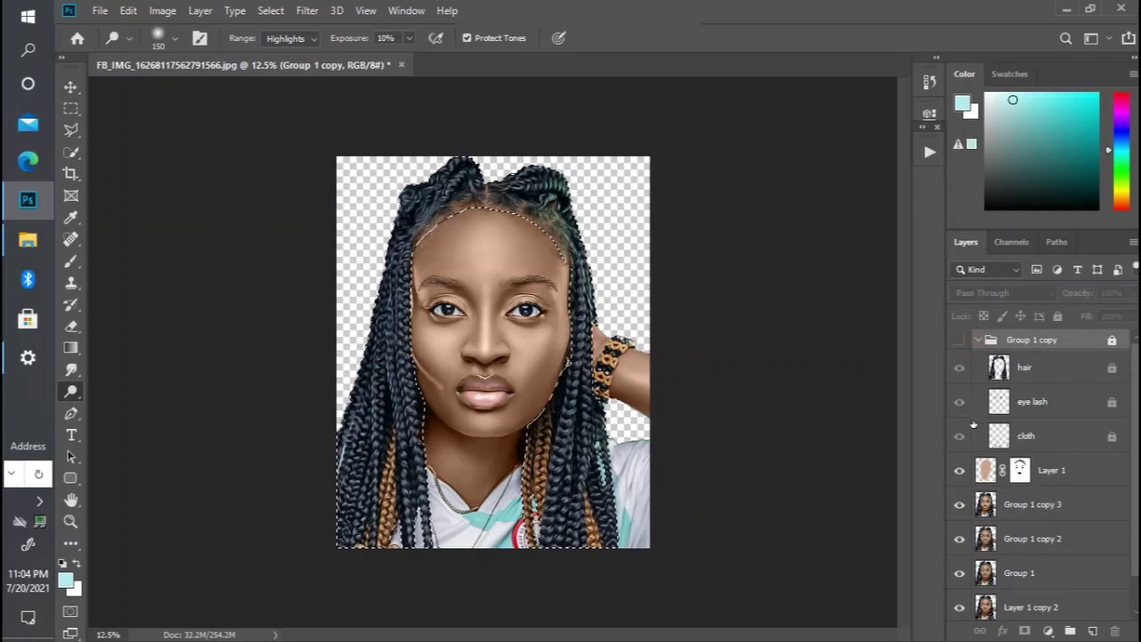
click(1023, 506)
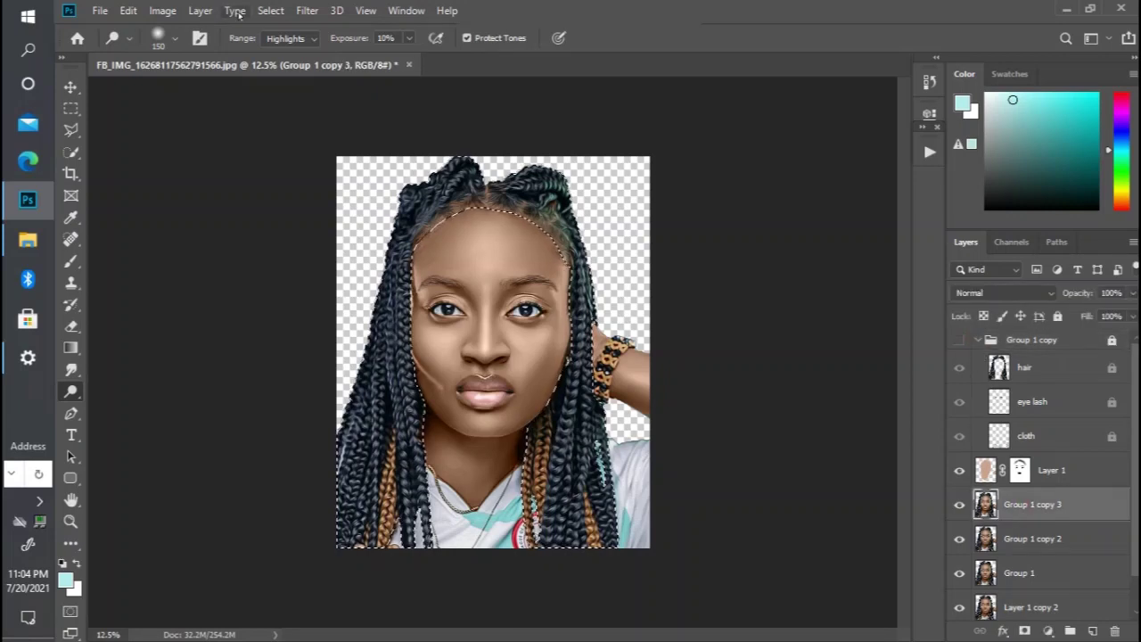
Step: Start a Selective Color adjustment on the selected hair of Group 1 copy 3 and set the Blacks' black value to +10%
click(164, 11)
mouse_move(191, 55)
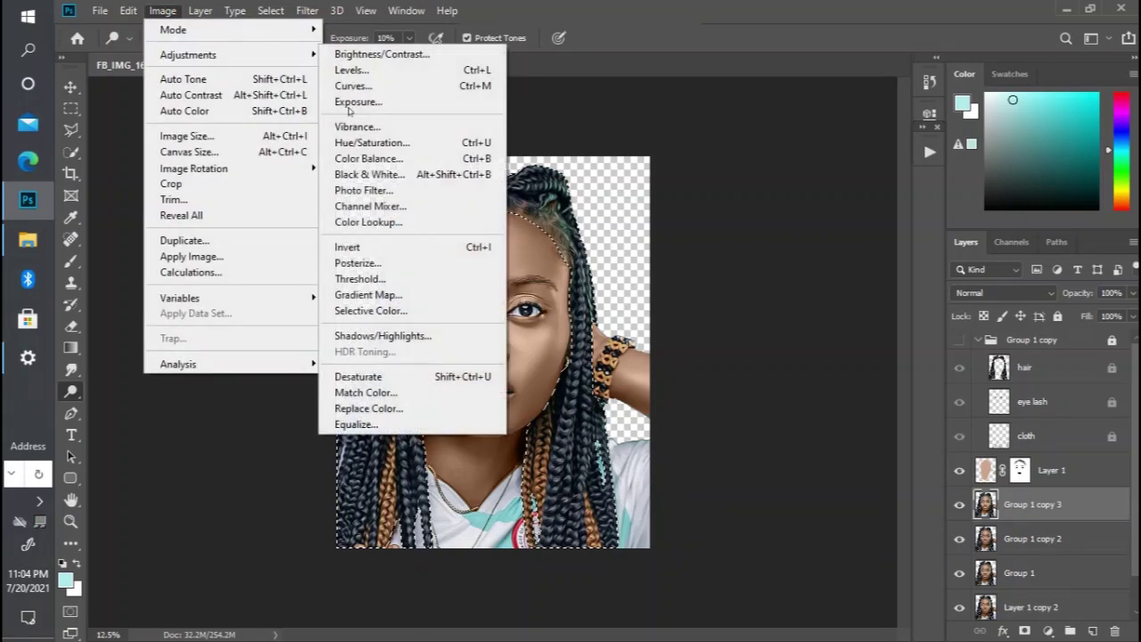
click(398, 311)
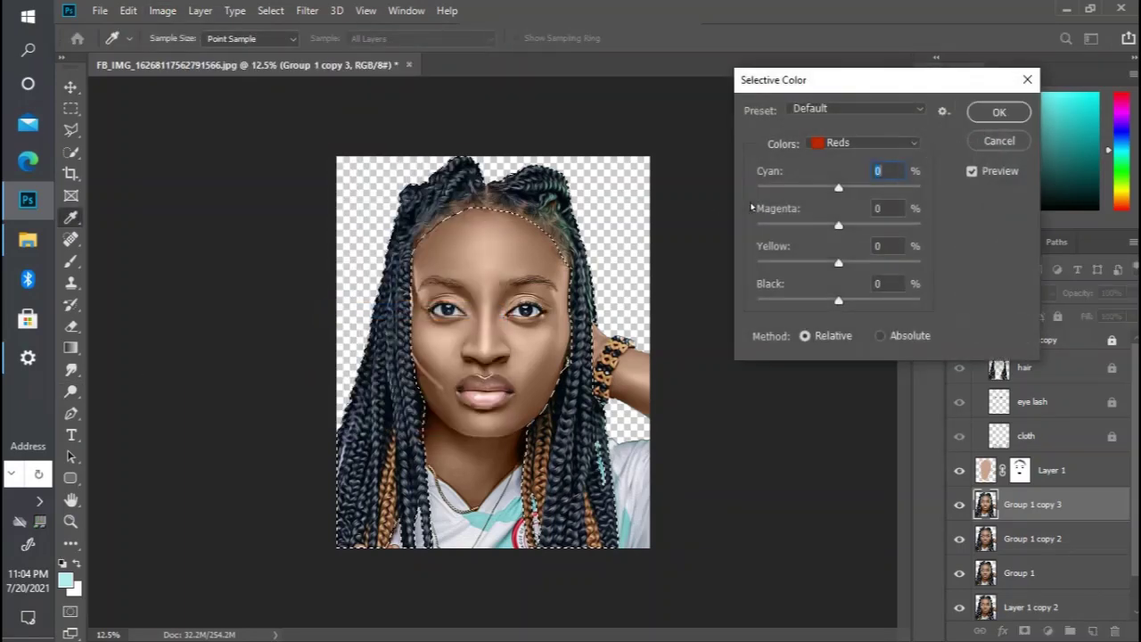
click(861, 141)
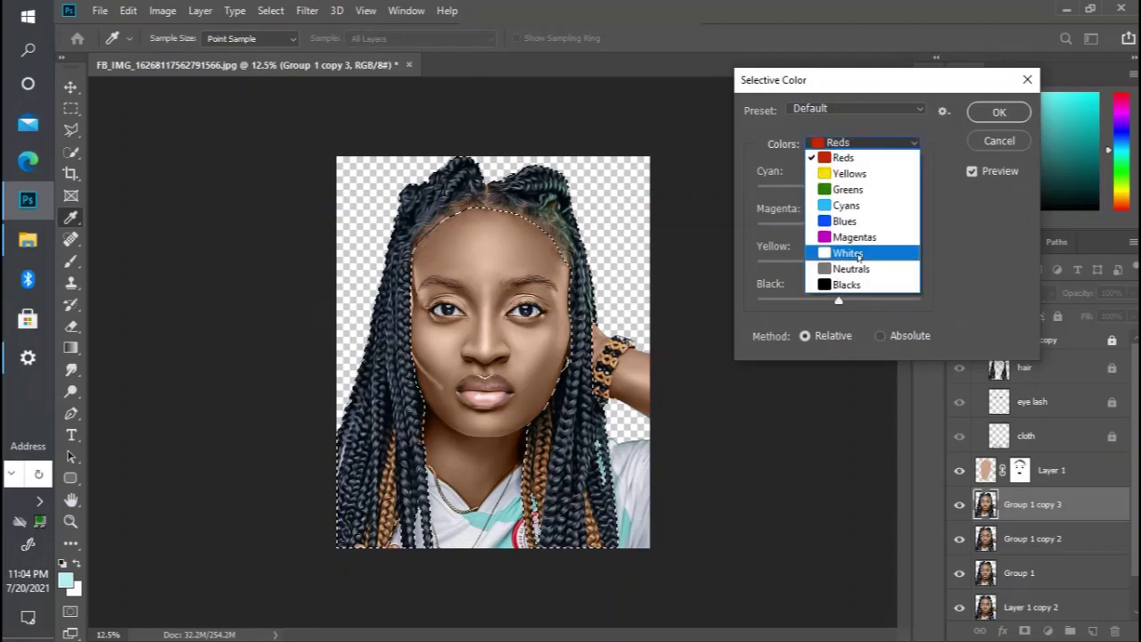
click(849, 285)
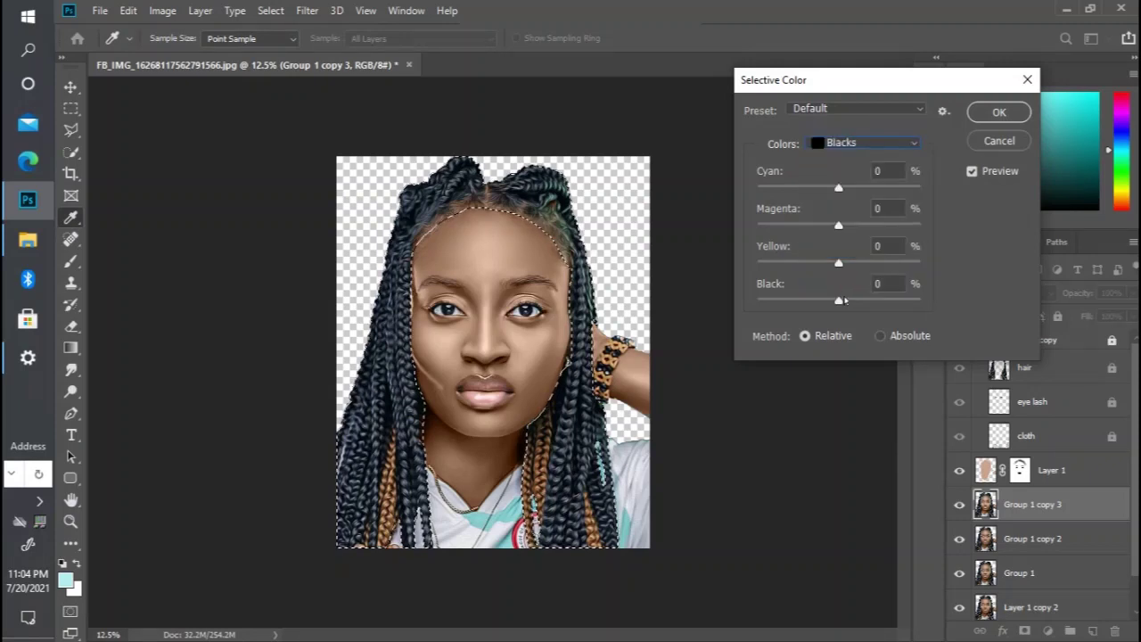
drag(839, 302, 846, 302)
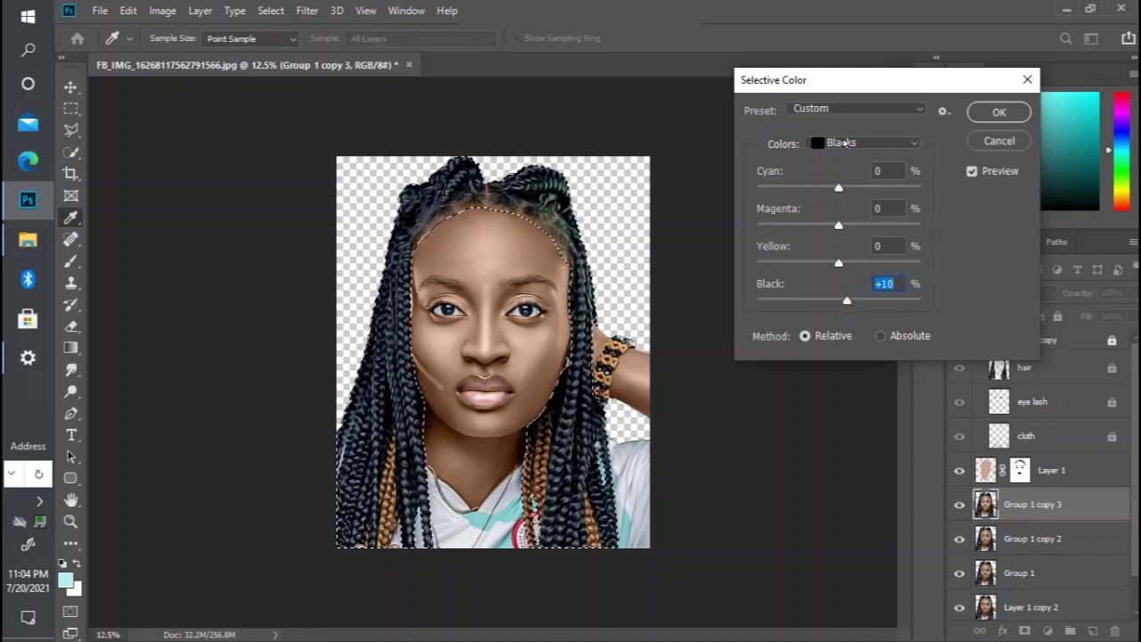
Step: Set the Neutrals' black value to +3%, apply the Selective Color adjustment, and deselect the hair
click(843, 143)
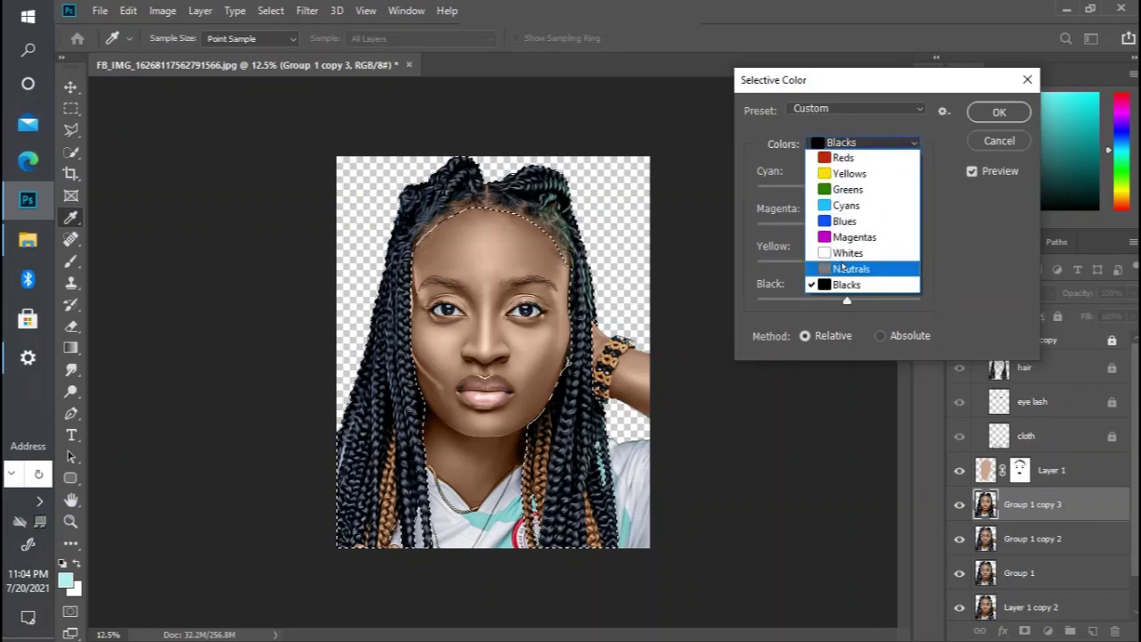
click(846, 268)
drag(839, 301, 841, 302)
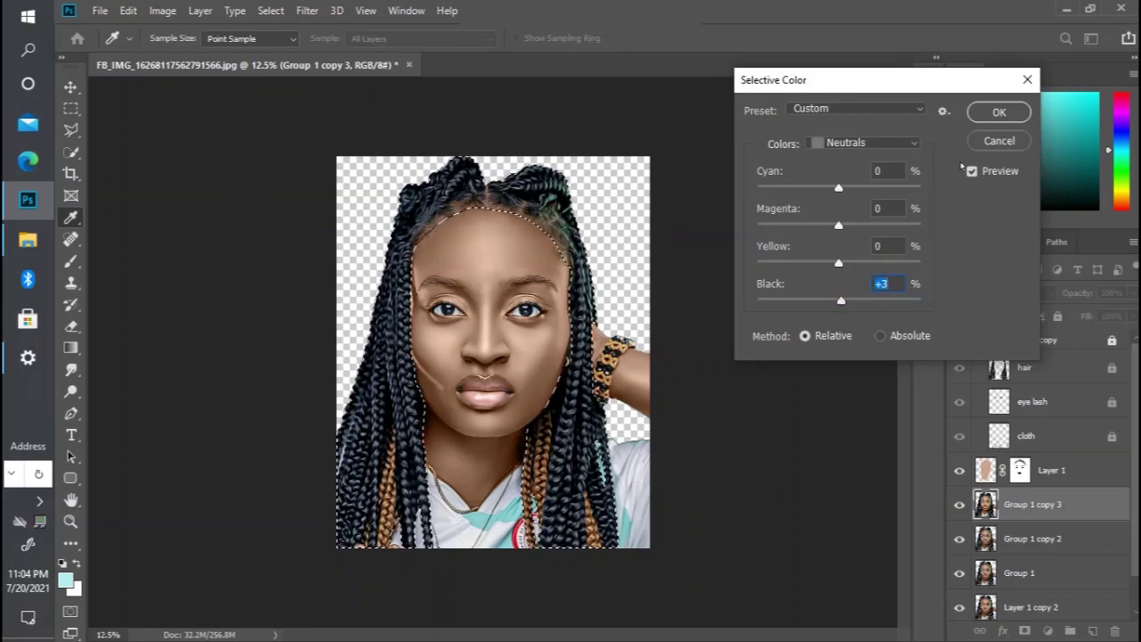
click(996, 113)
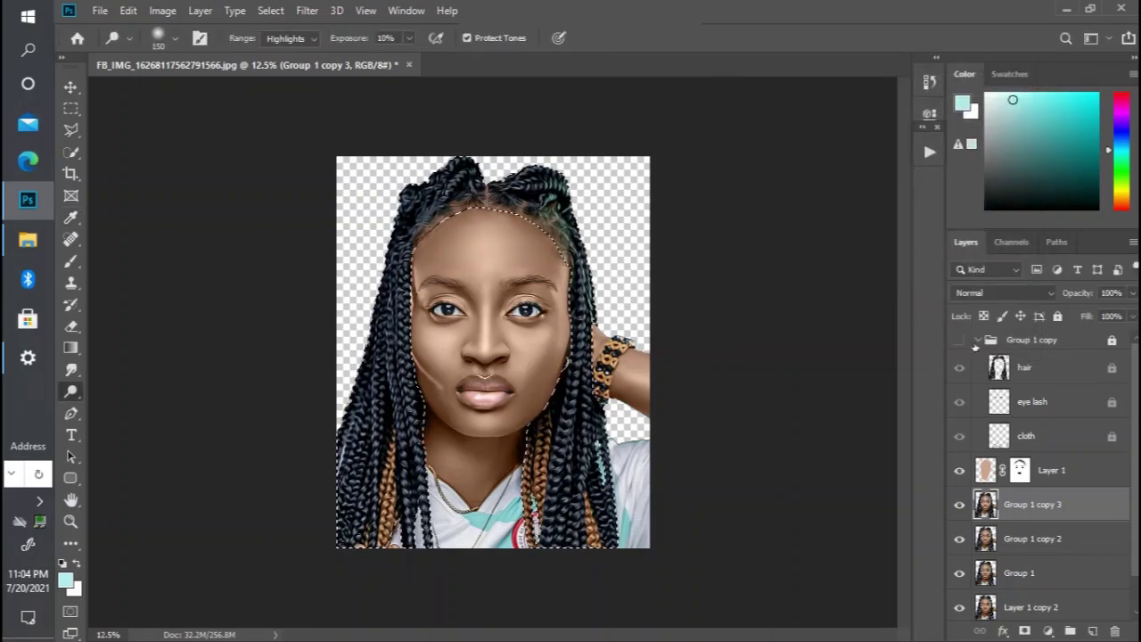
click(980, 343)
key(ctrl+d)
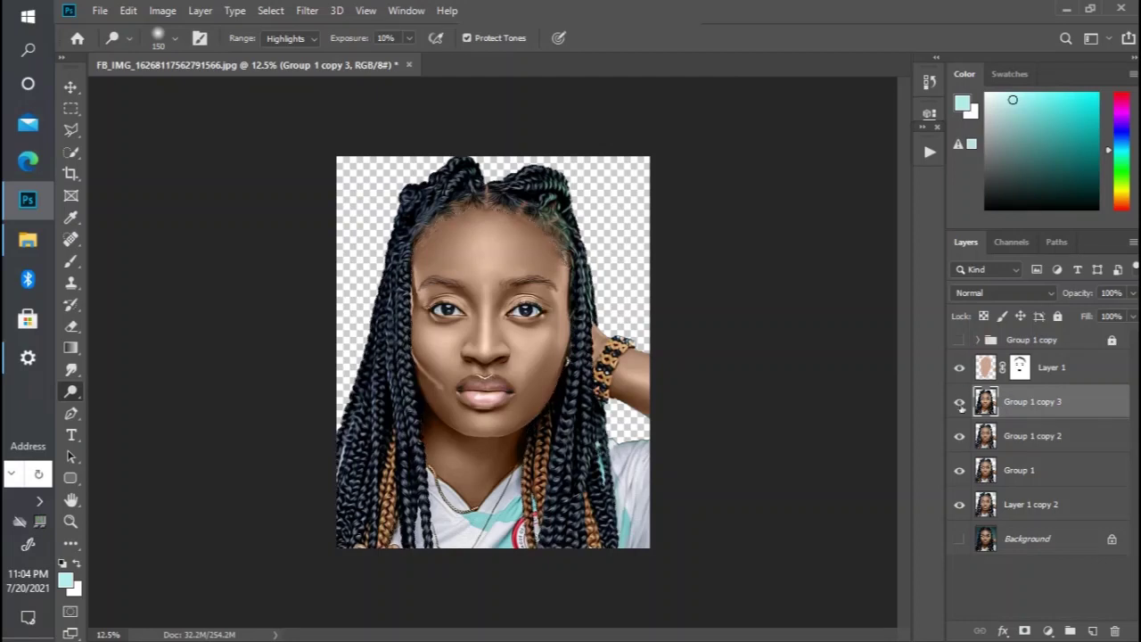
Step: Compare the portrait with and without Group 1 copy 3 to examine the darkened hair
click(959, 403)
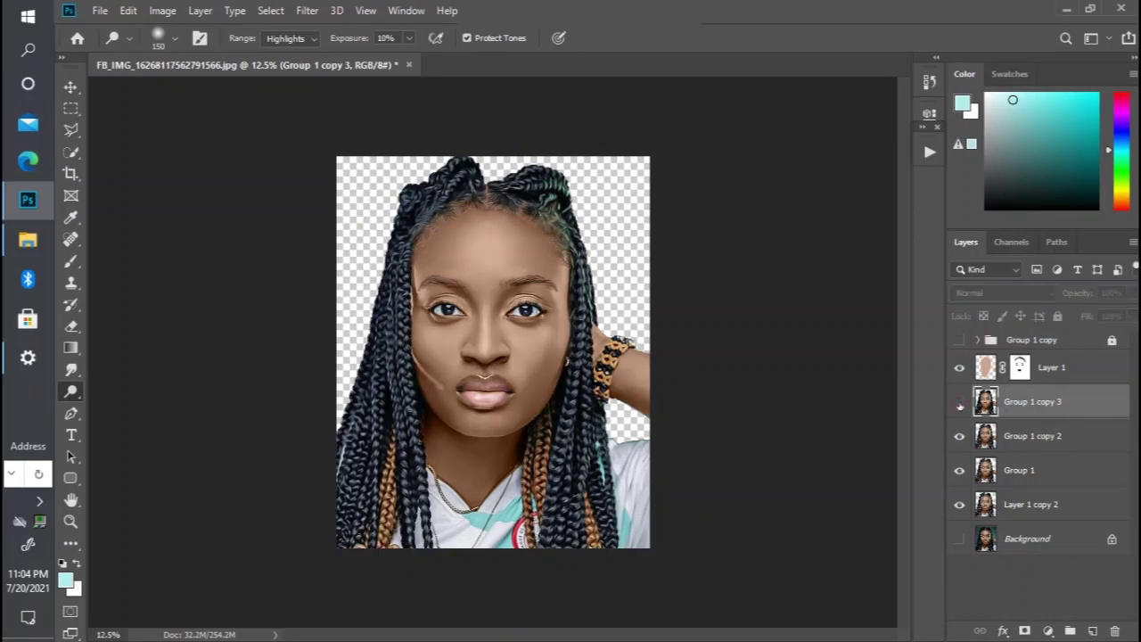
click(959, 403)
click(959, 403)
click(959, 404)
click(959, 404)
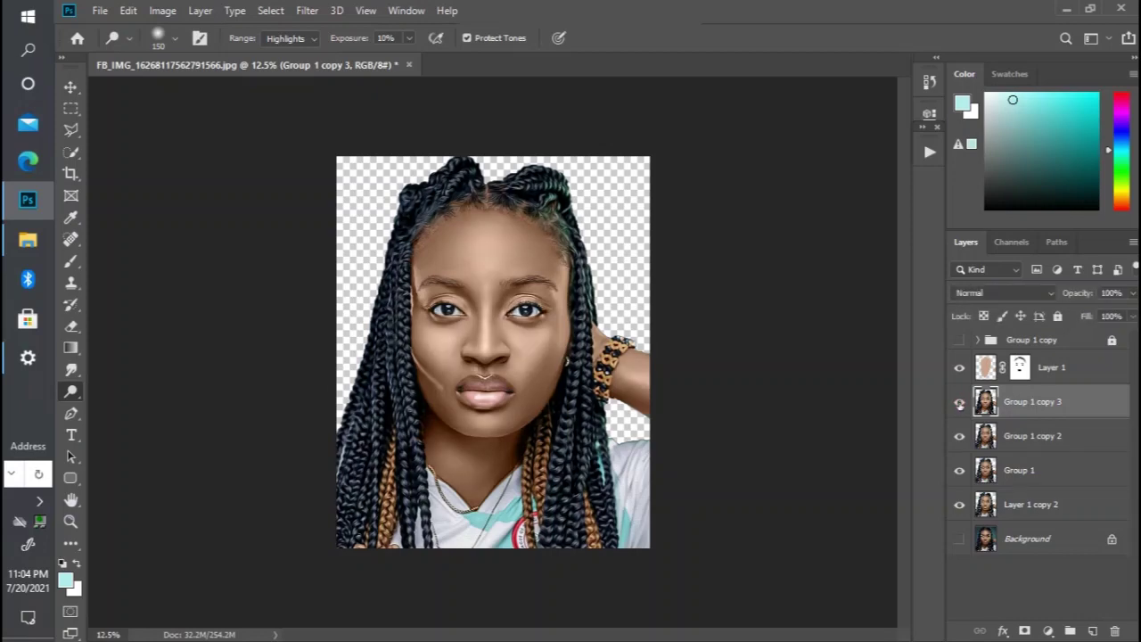
key(ctrl+plus)
key(ctrl+plus)
key(ctrl+minus)
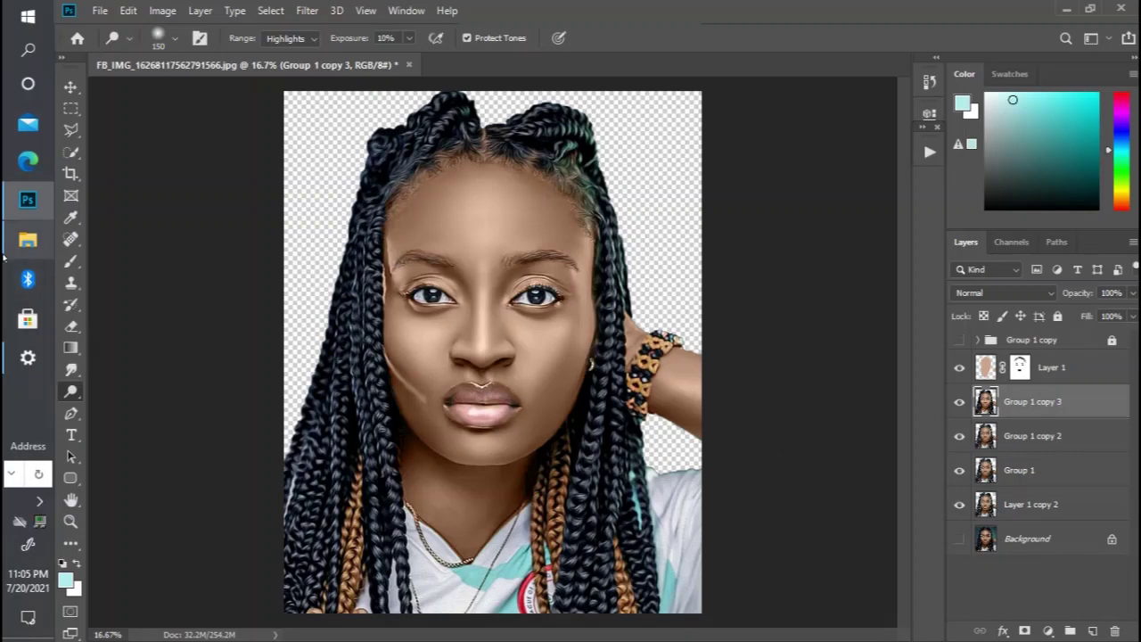
Step: Switch to File Explorer and open the Downloads folder
click(19, 236)
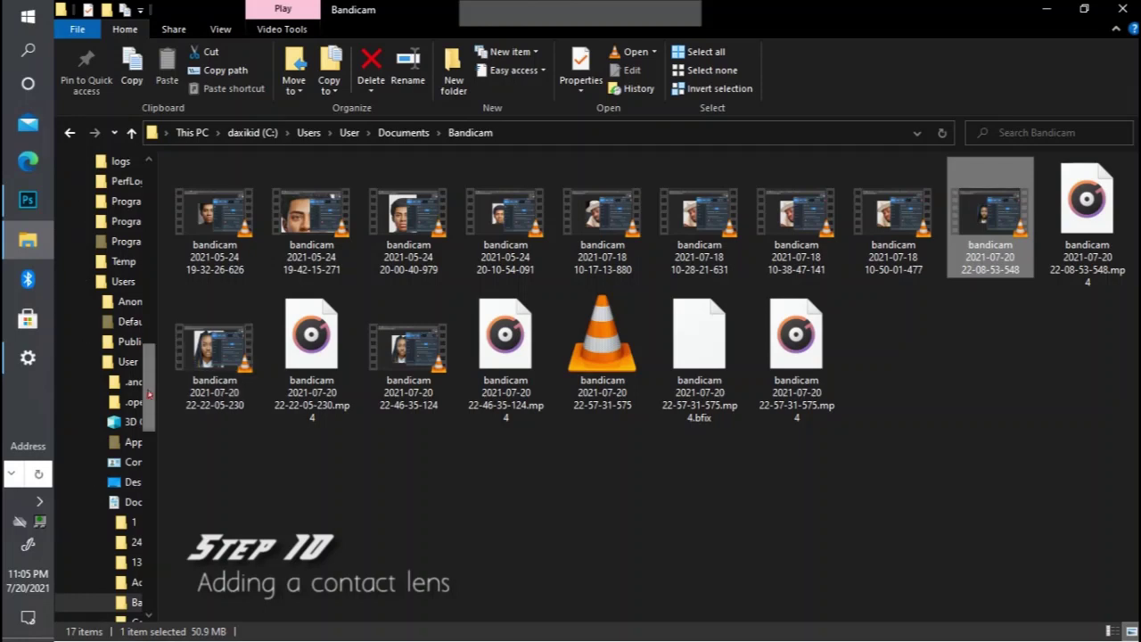
drag(150, 399, 152, 276)
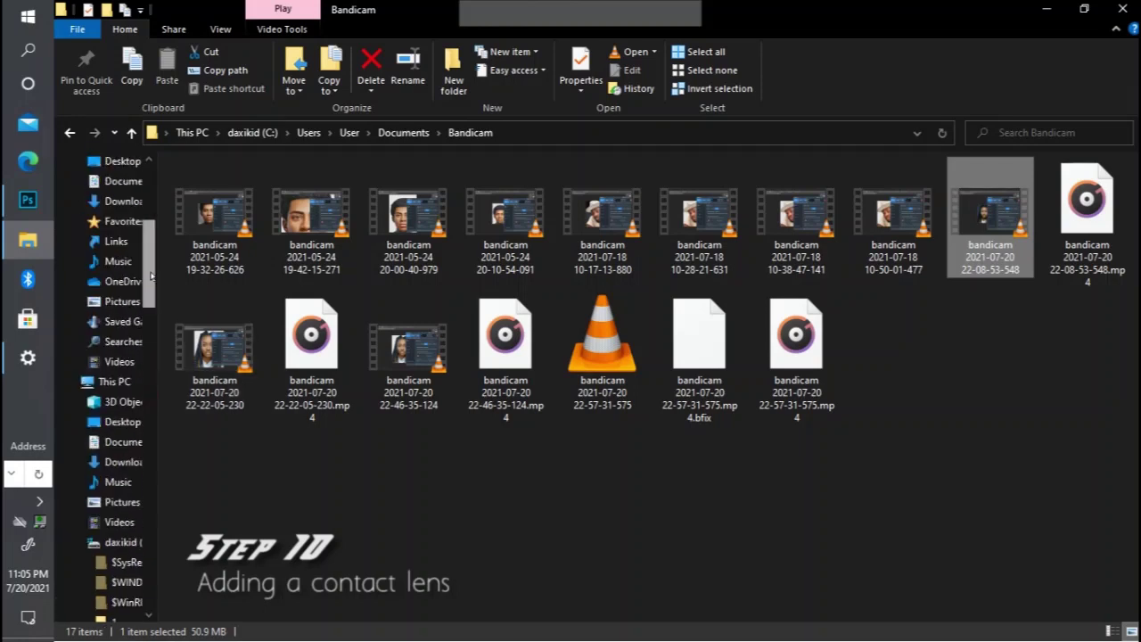
click(114, 205)
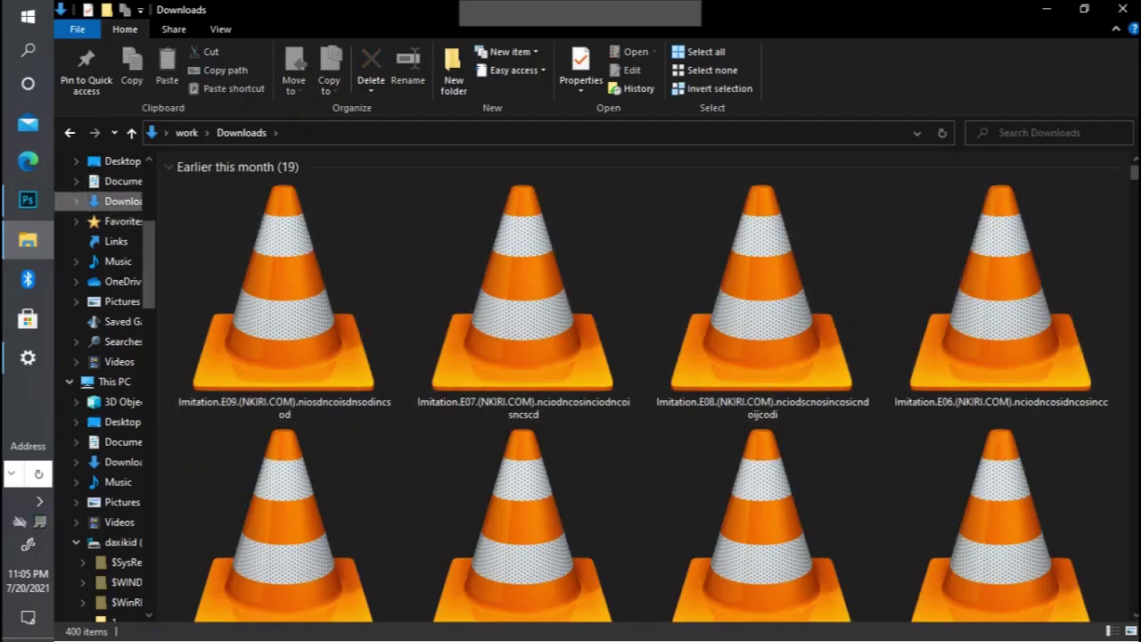
Step: Find the reddish-brown iris-eye-the-pupil-optic-nerve-eye image among the downloads and place it in the Photoshop portrait document
drag(1133, 175, 1133, 368)
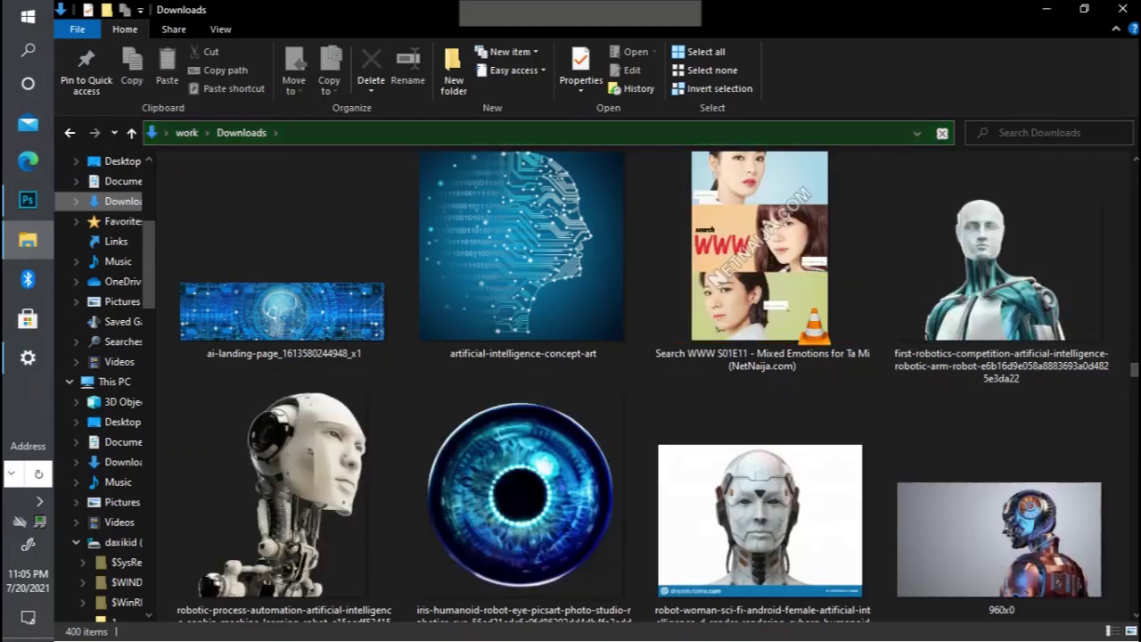
click(1135, 615)
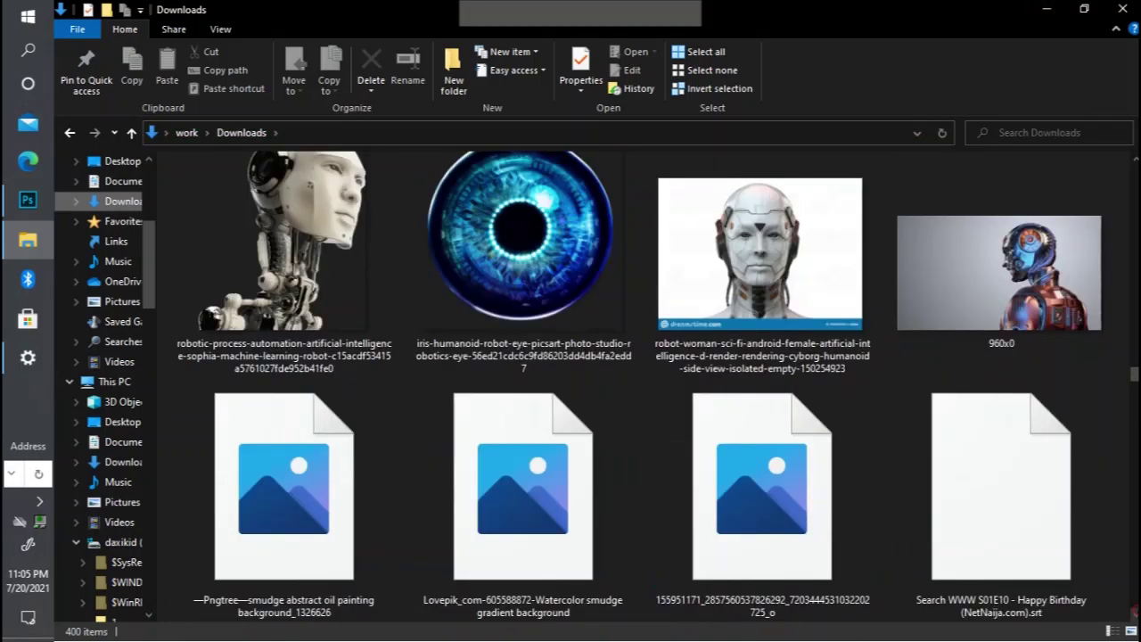
scroll(913, 498, down, 1)
scroll(913, 497, down, 1)
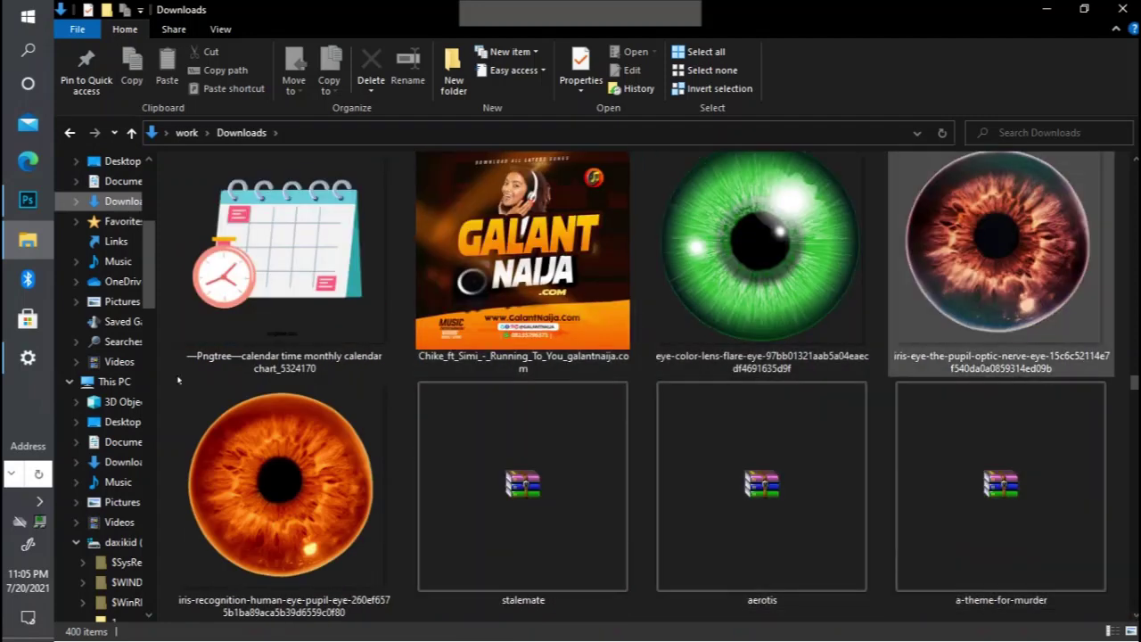
click(1023, 304)
drag(557, 251, 440, 328)
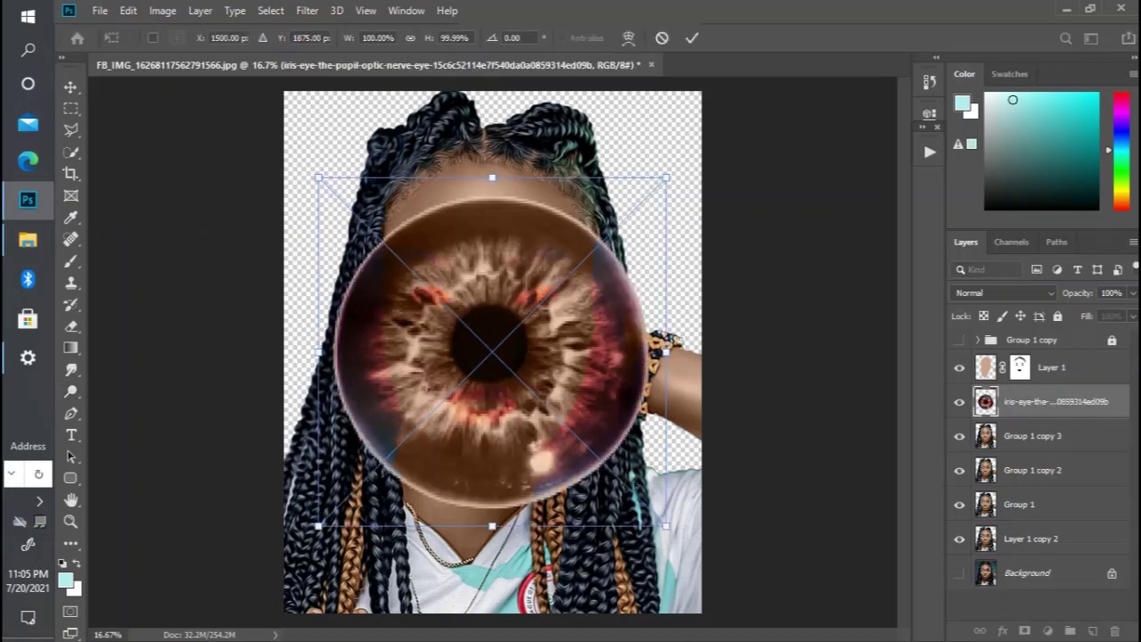
Step: Scale the placed iris image down to about 7.5% and position it over the portrait's left-hand eye
drag(668, 530, 442, 295)
key(Down)
key(Down)
key(Down)
key(Down)
key(Down)
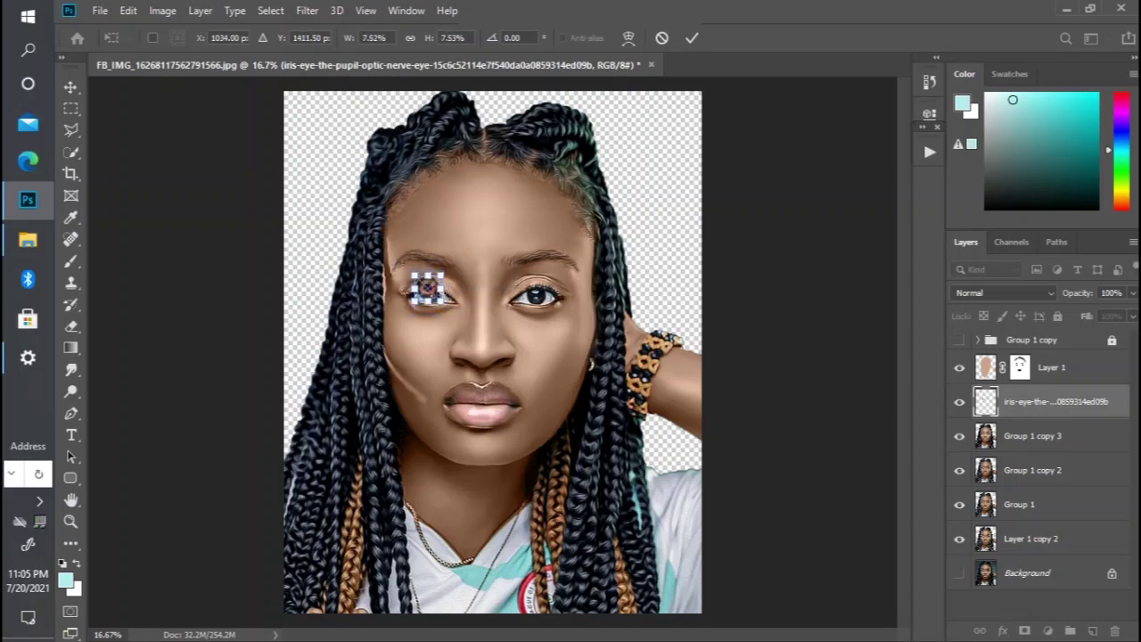
key(Down)
key(Down)
key(Down)
key(Right)
key(Right)
Step: Shrink the iris further to about 6% so it fits the left-hand eye, and commit the placement
key(ctrl+plus)
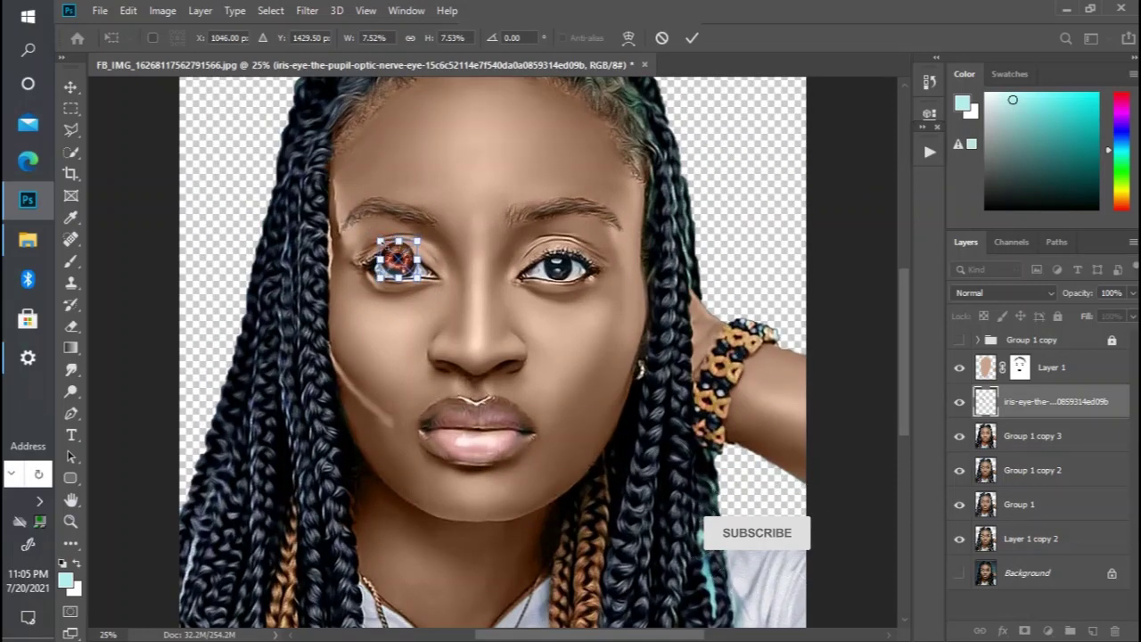
drag(379, 239, 385, 247)
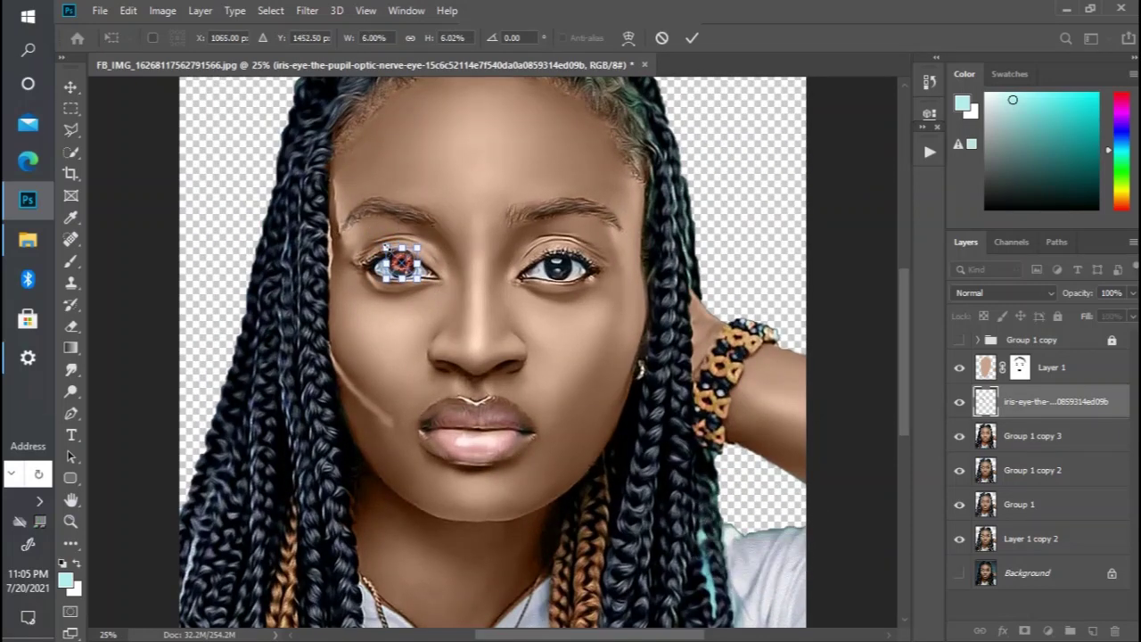
key(Return)
Step: Move the iris layer above Group 1 copy in the layer stack and set its opacity to 39%
key(o)
drag(1081, 408, 1034, 335)
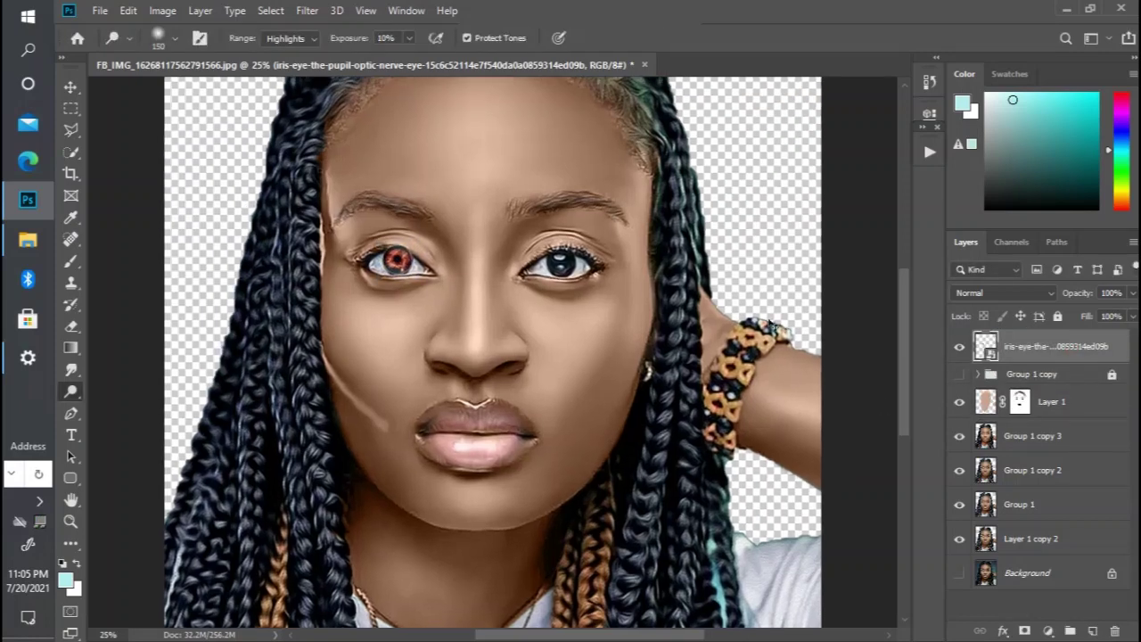
key(ctrl+plus)
key(ctrl+minus)
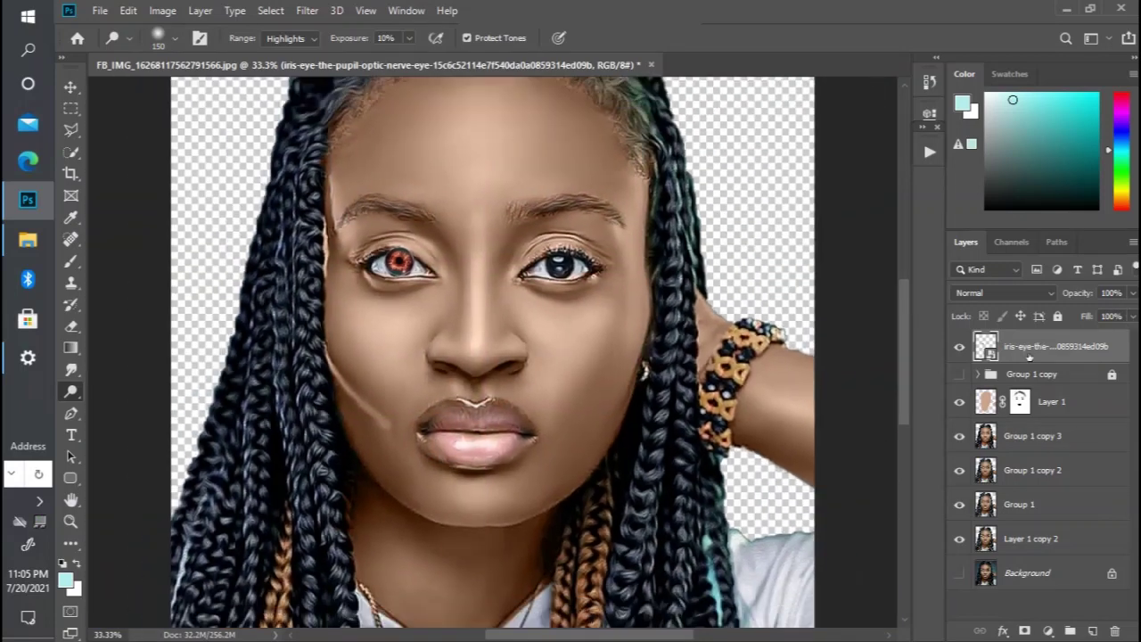
click(1132, 298)
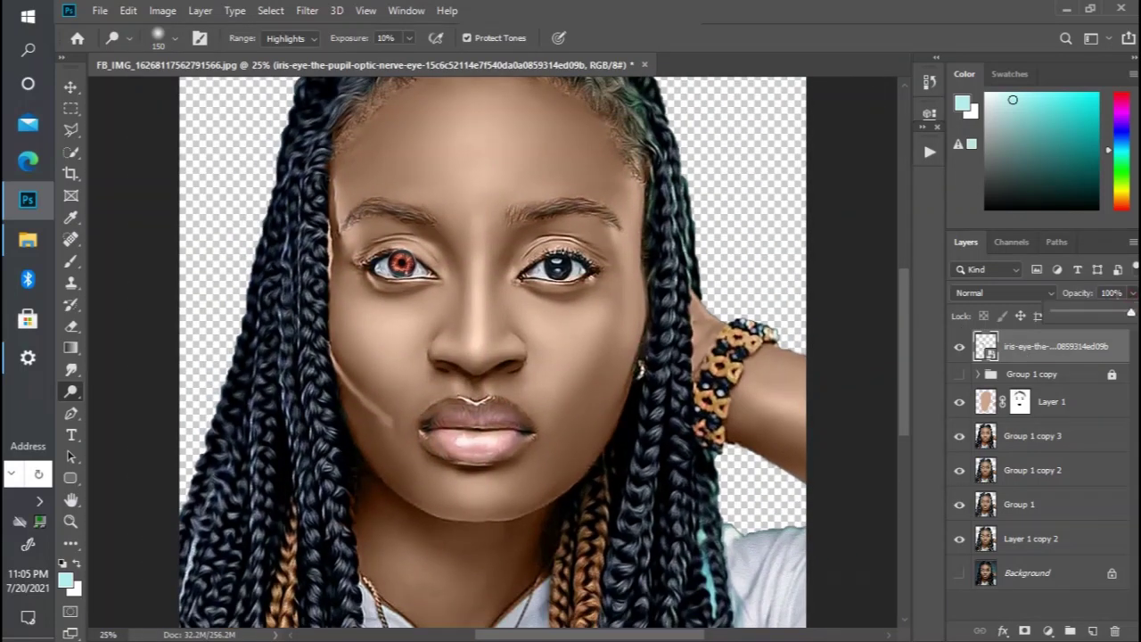
drag(1087, 311, 1081, 318)
Step: Duplicate the iris layer and move the copy over the portrait's right-hand eye
key(ctrl+j)
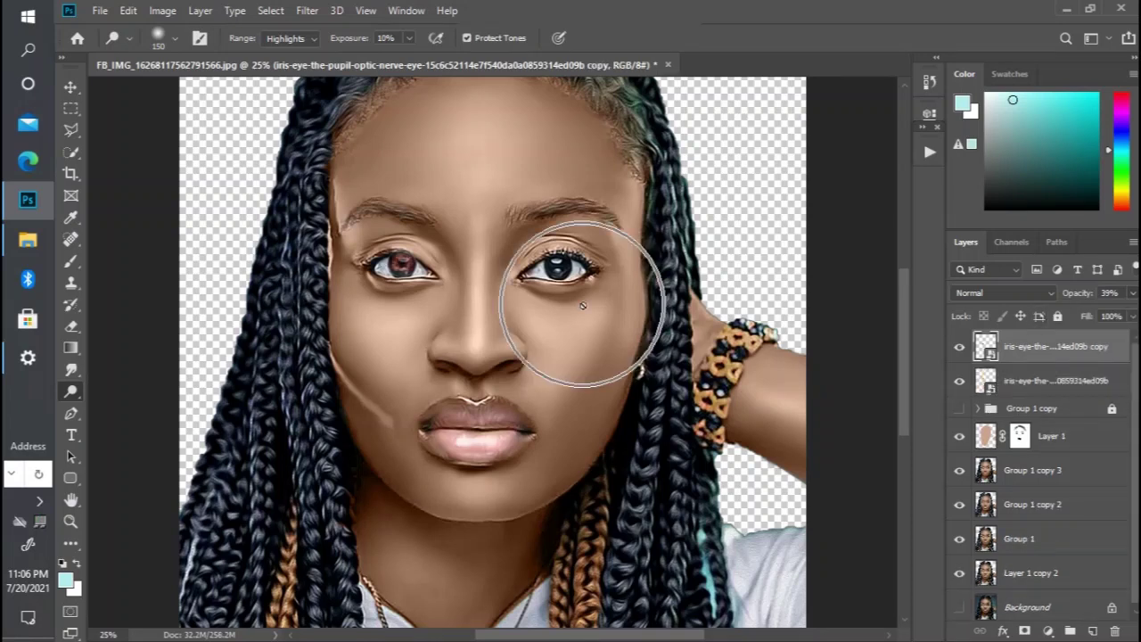
key(ctrl+t)
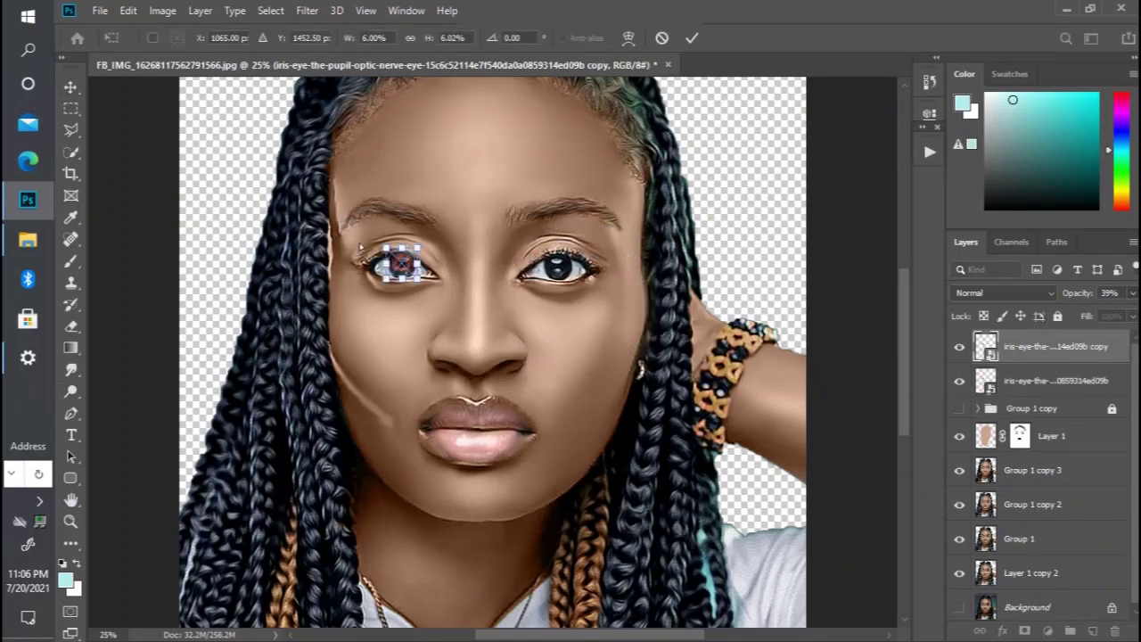
drag(401, 264, 556, 265)
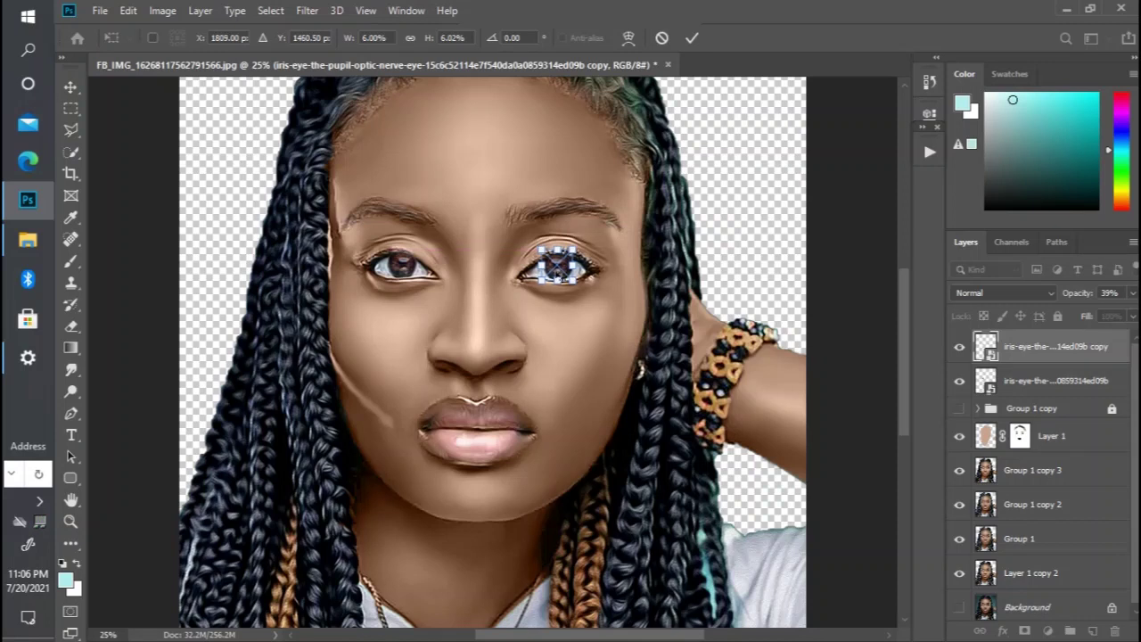
key(Return)
Step: Add a layer mask to each of the two iris layers and set the Brush opacity to 100%
click(1032, 377)
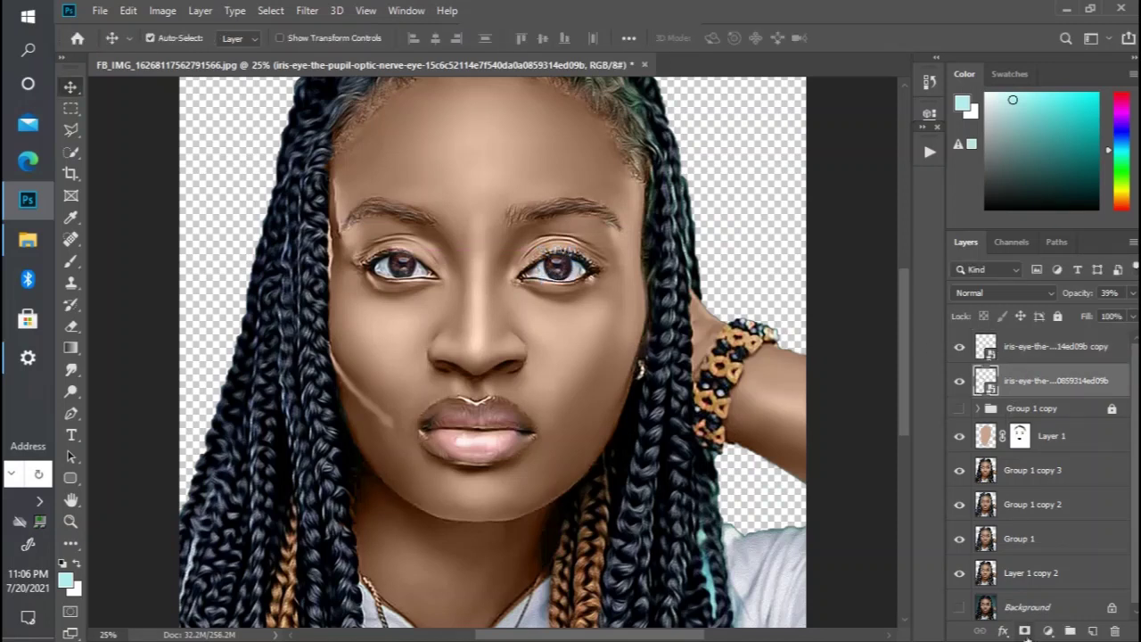
click(1025, 630)
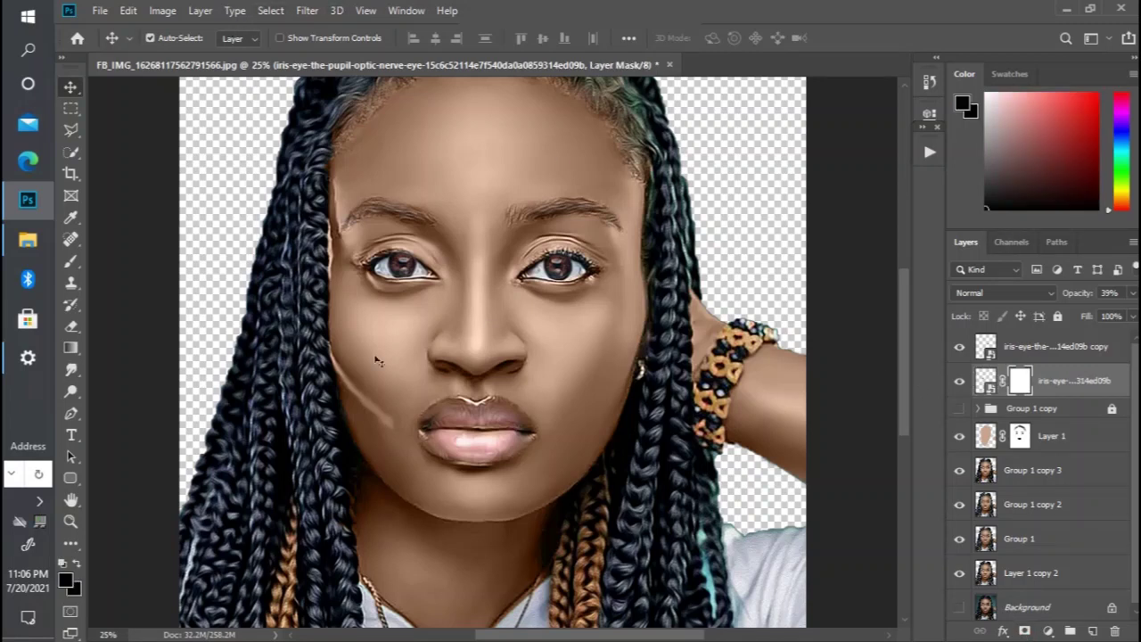
key(b)
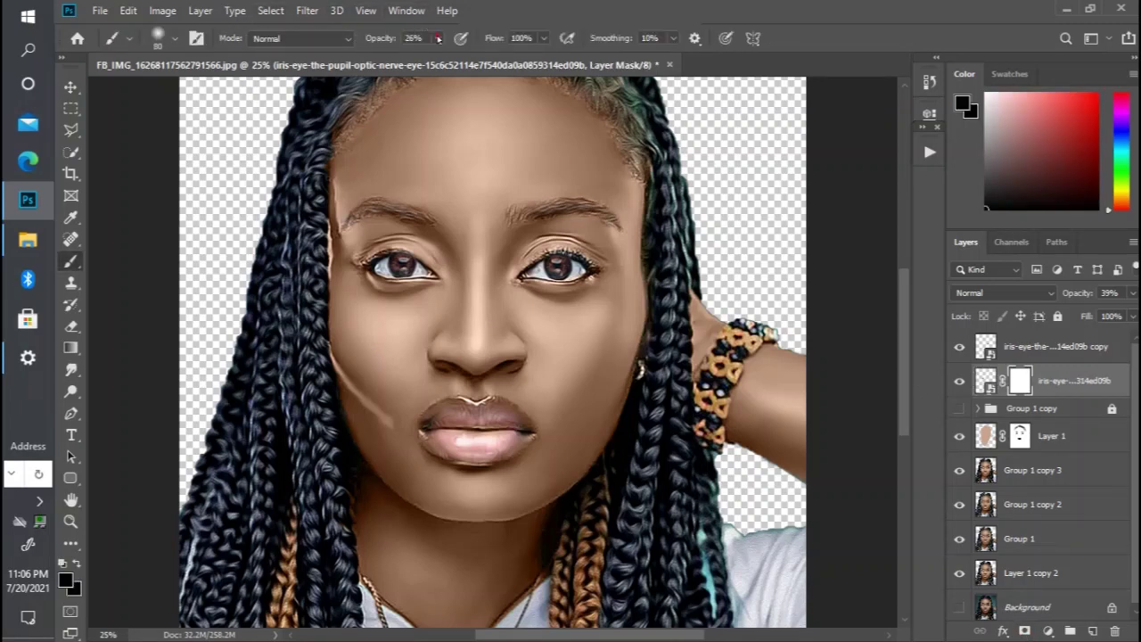
click(438, 39)
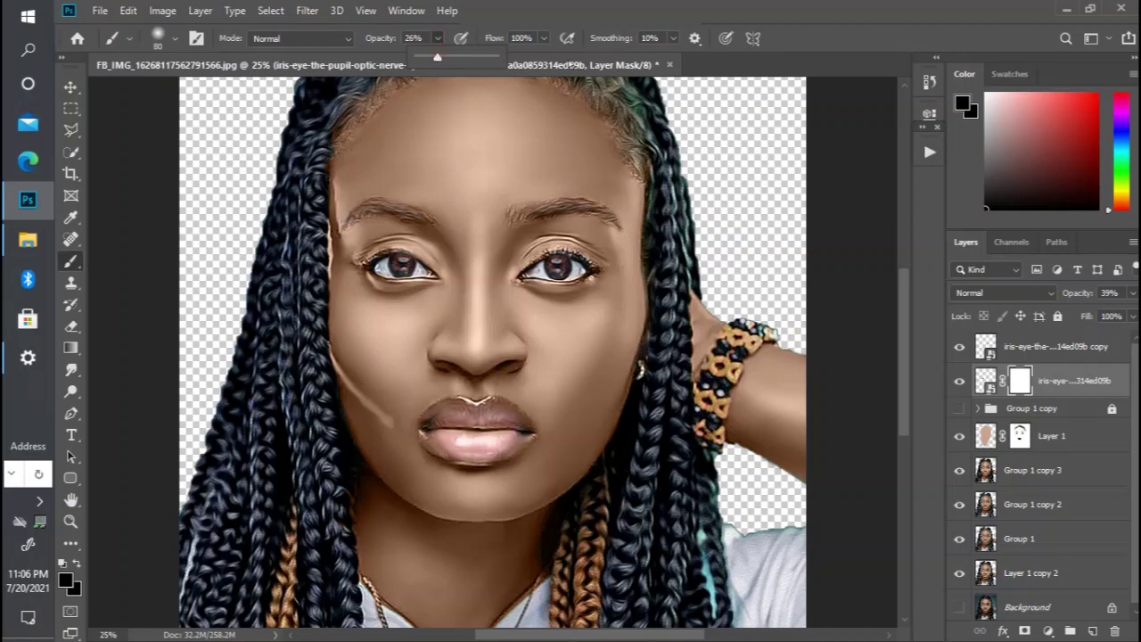
drag(437, 57, 513, 56)
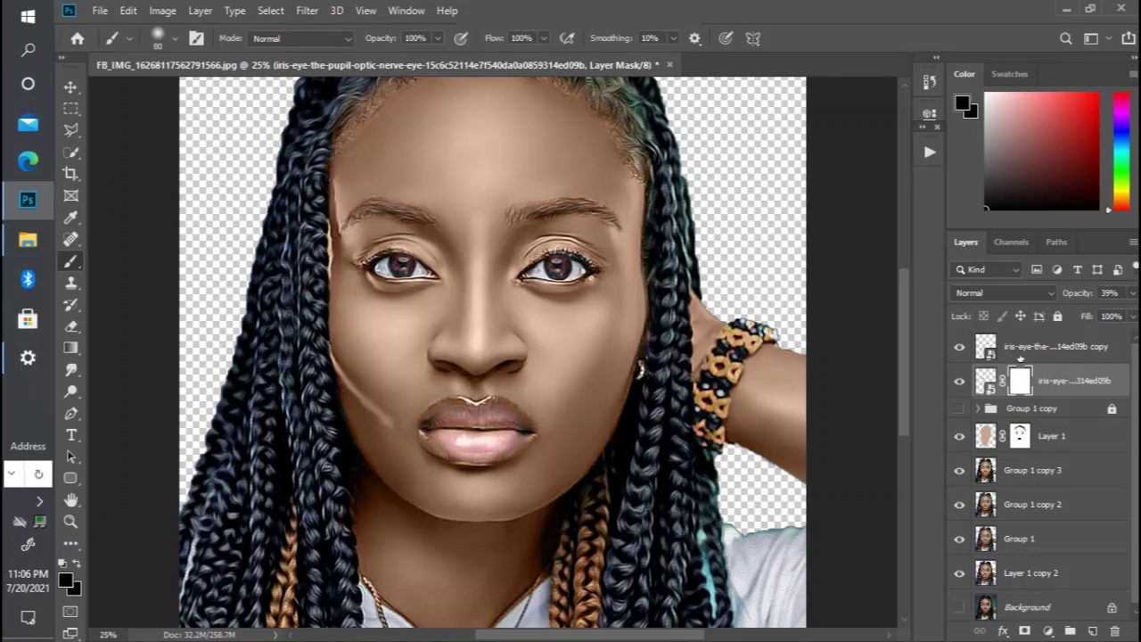
click(1019, 355)
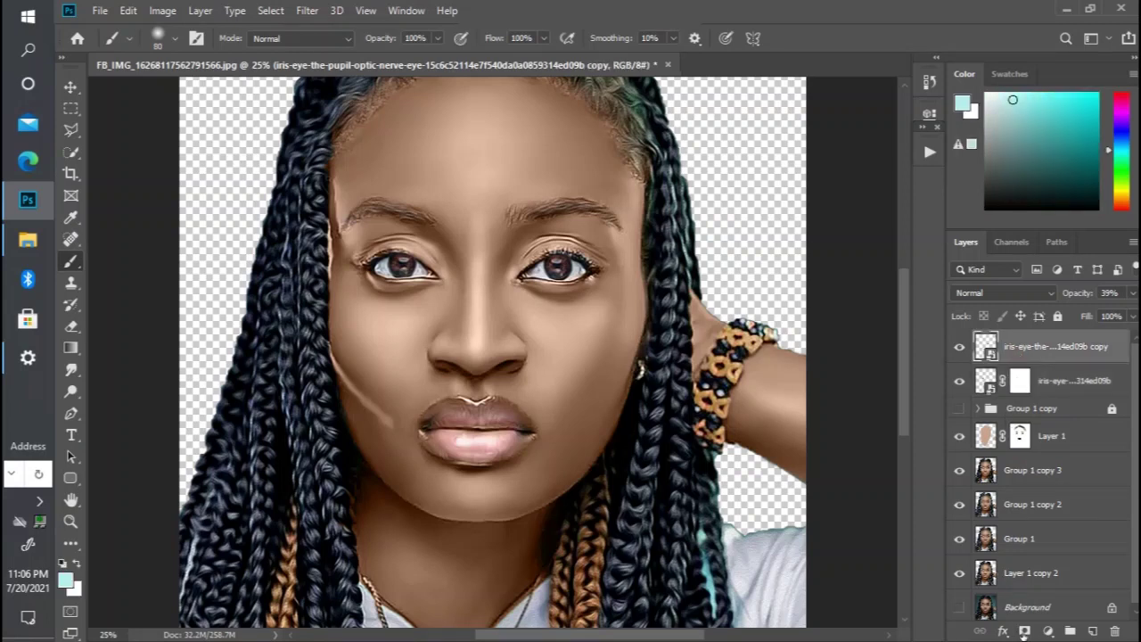
click(1024, 631)
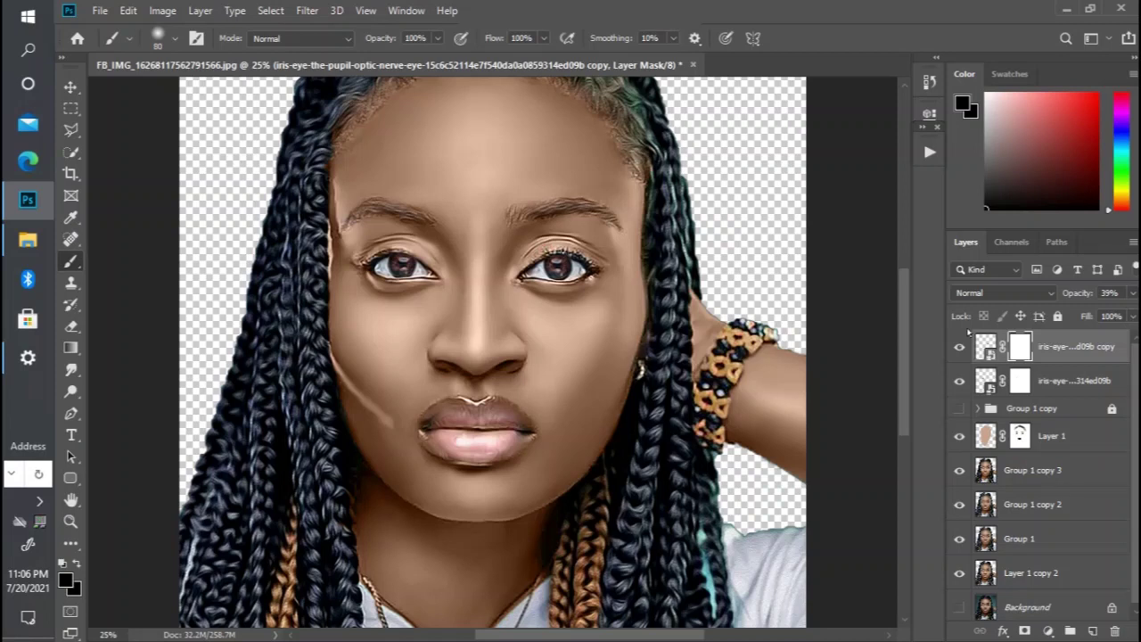
Step: Set the opacity of the iris copy layer to 68% and the original iris layer to 66%
click(1132, 293)
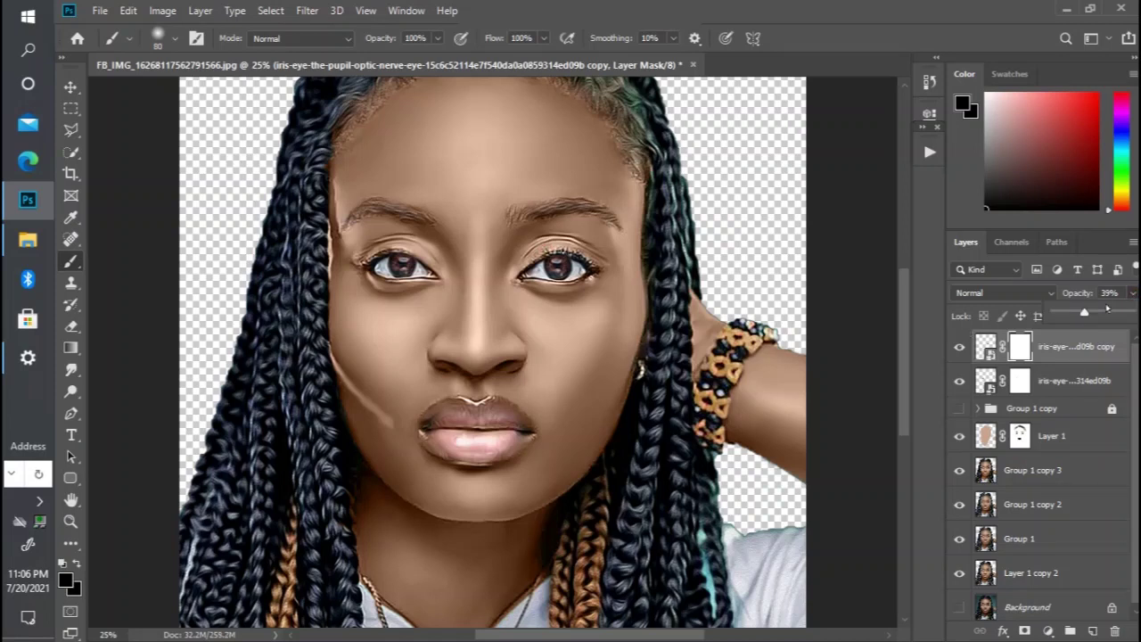
drag(1103, 311, 1106, 314)
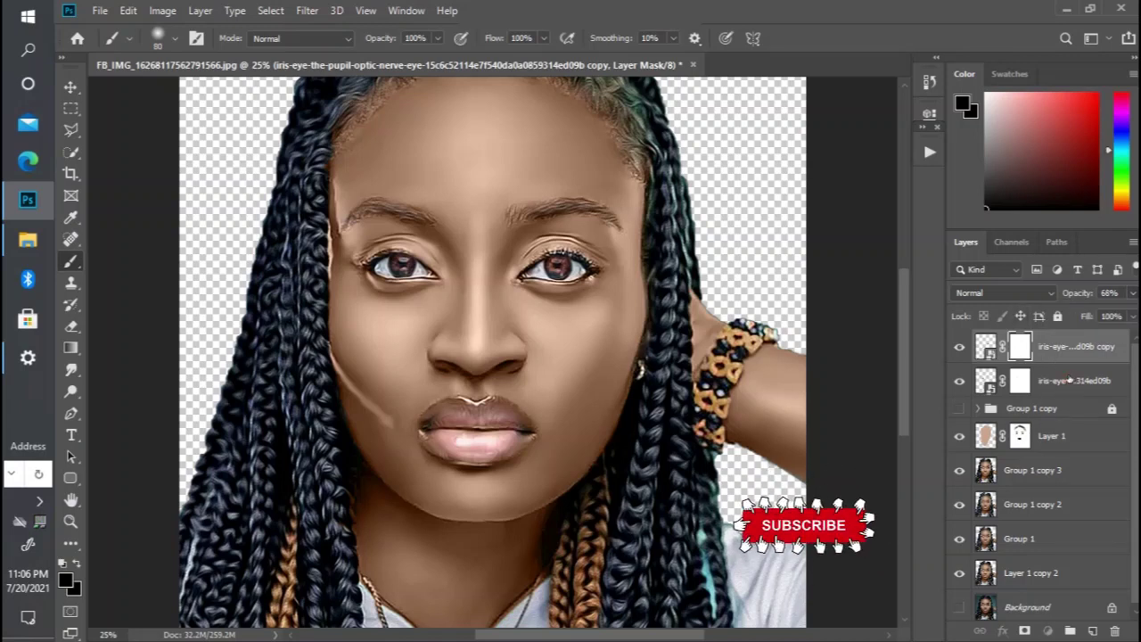
click(985, 381)
click(1132, 293)
drag(1116, 314, 1111, 315)
Step: Examine how the iris overlays look in the eyes at several zoom levels, from close up to the full portrait
key(ctrl+minus)
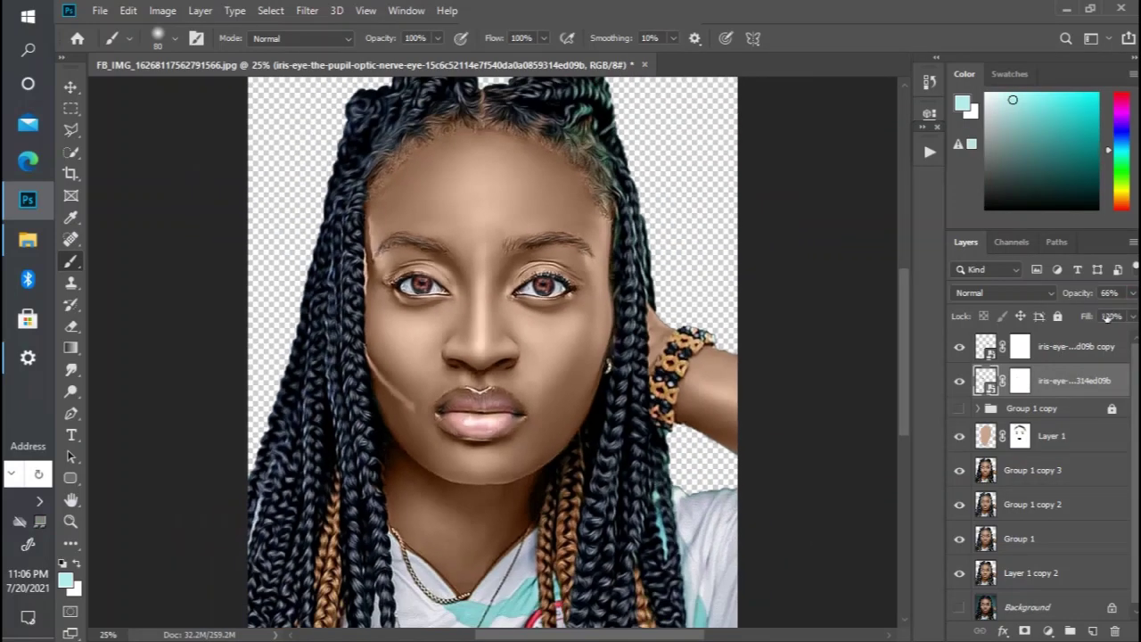
key(ctrl+minus)
key(ctrl+minus)
key(ctrl+plus)
key(ctrl+plus)
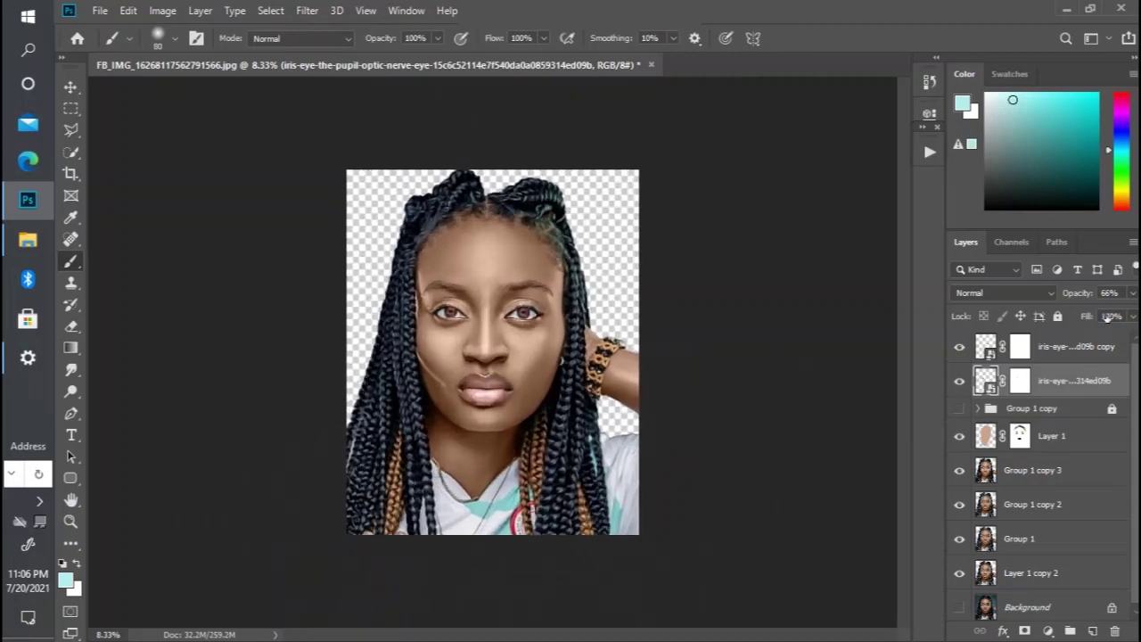
key(ctrl+plus)
key(ctrl+plus)
key(ctrl+minus)
key(ctrl+minus)
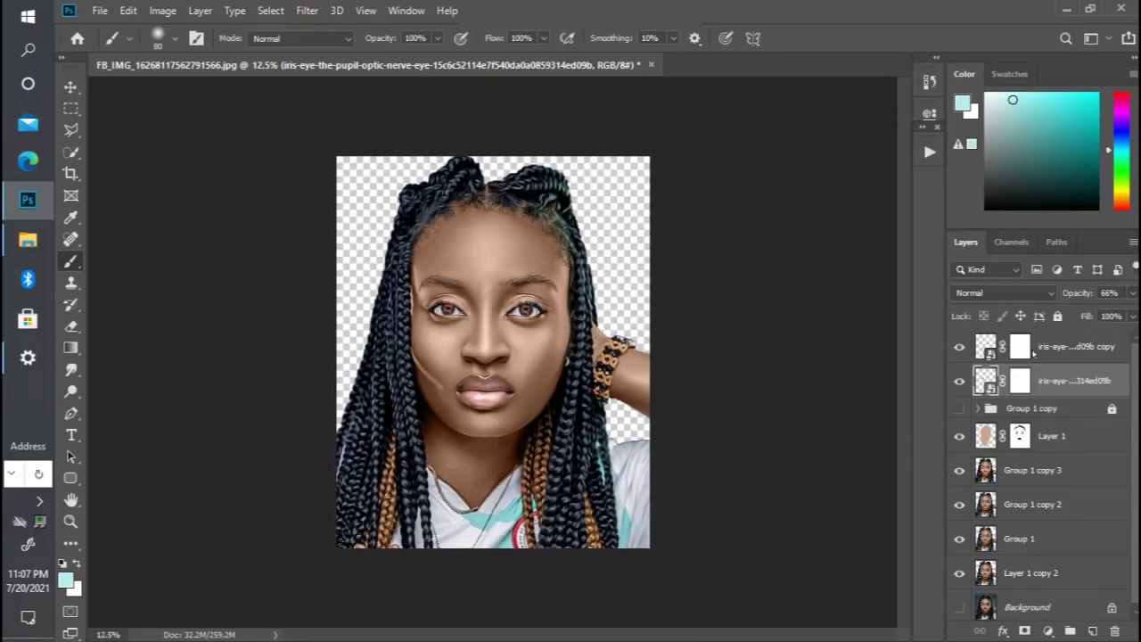
Step: Add a new empty layer above the iris layers and choose a saturated red as the foreground color
click(1079, 344)
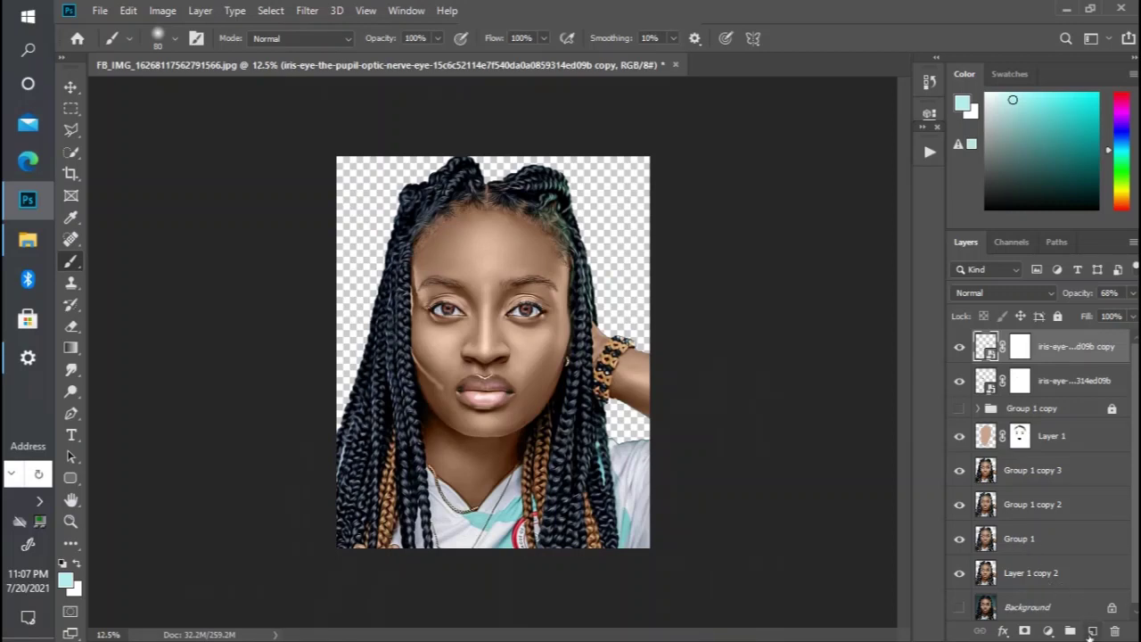
click(1091, 631)
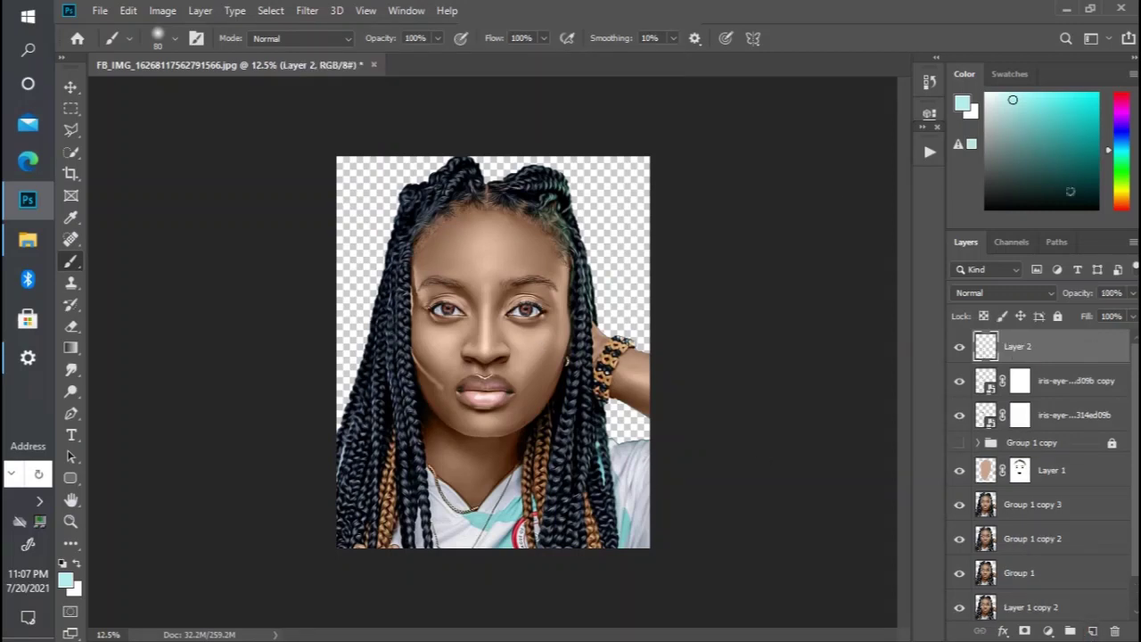
click(1123, 89)
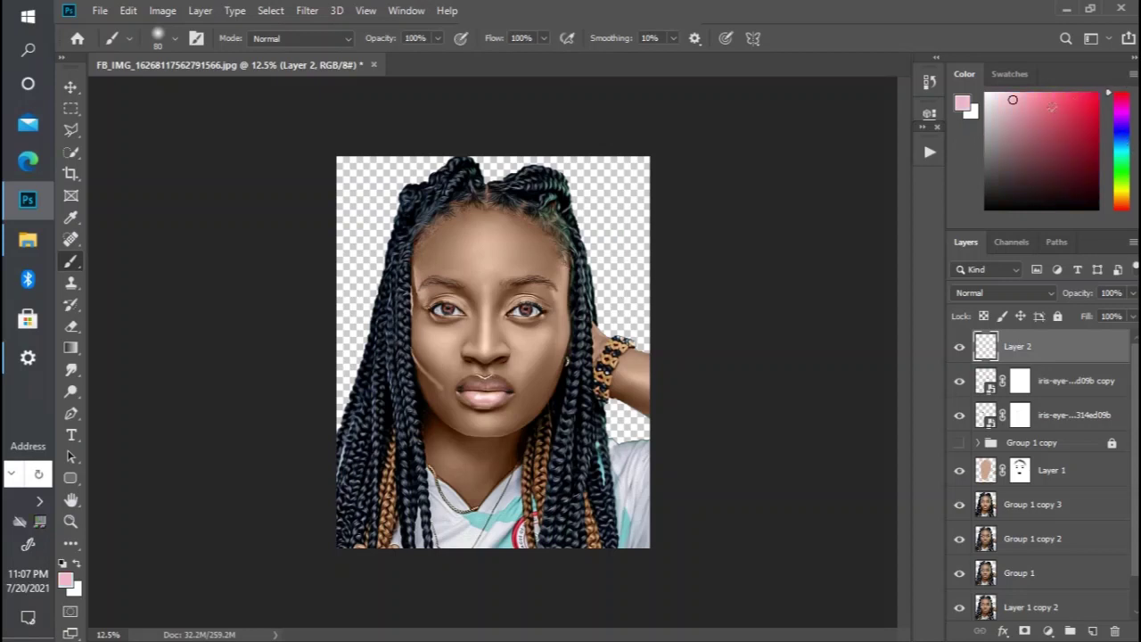
drag(1096, 94, 1110, 87)
key(Return)
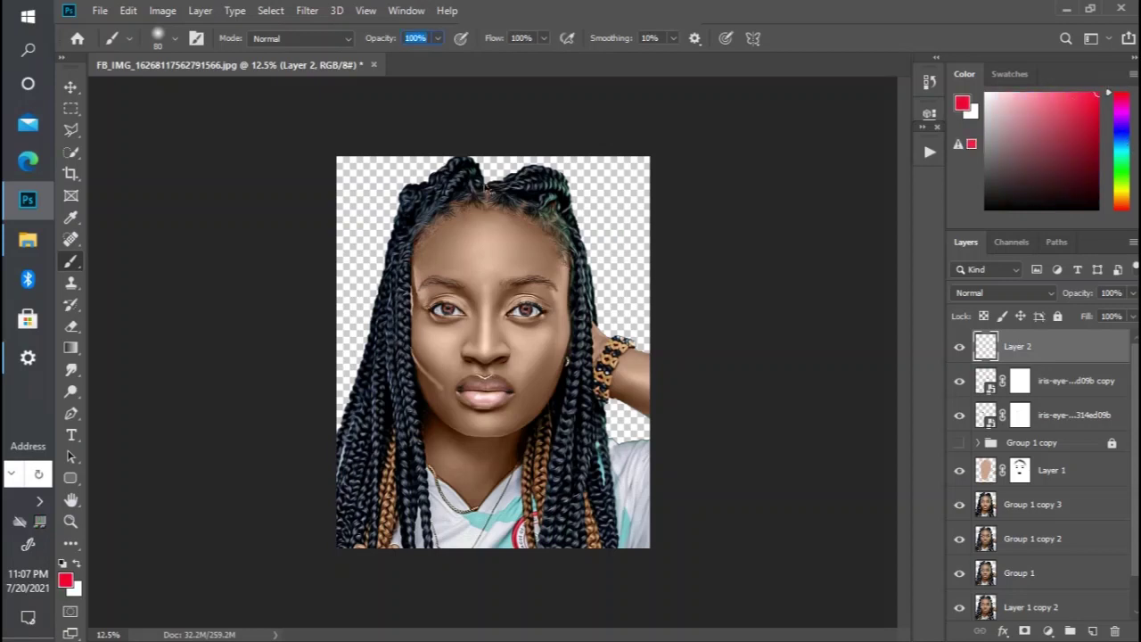
Step: Paint the lower lip red on Layer 2 with a soft brush at 30% opacity
key(ctrl+plus)
key(bracketright)
key(bracketright)
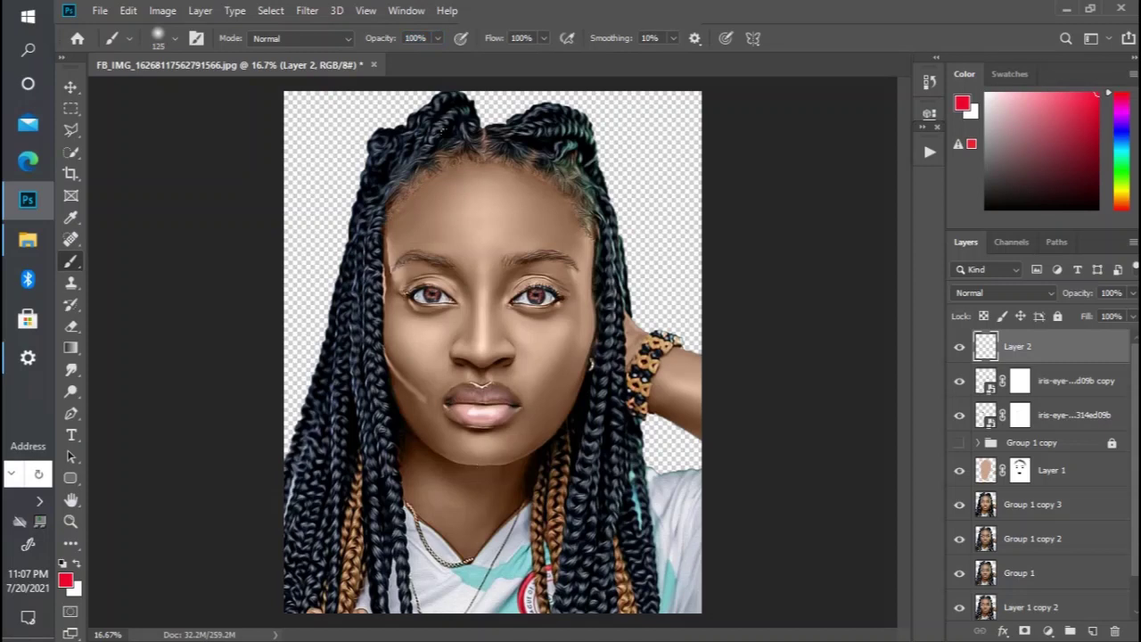
mouse_move(437, 38)
mouse_down()
mouse_move(411, 59)
mouse_move(384, 55)
mouse_up()
key(bracketright)
drag(461, 410, 485, 412)
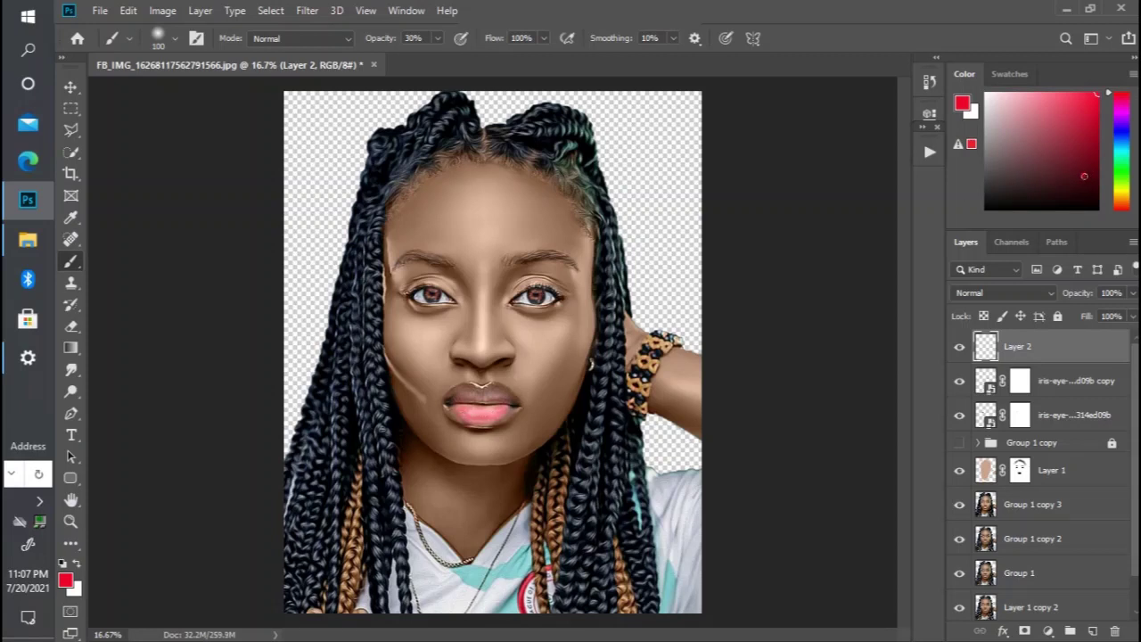
Step: Shade the lips with red, crimson and dark maroon at 30% opacity, darkening the upper lip and undoing one unwanted stroke
drag(1087, 176, 1063, 190)
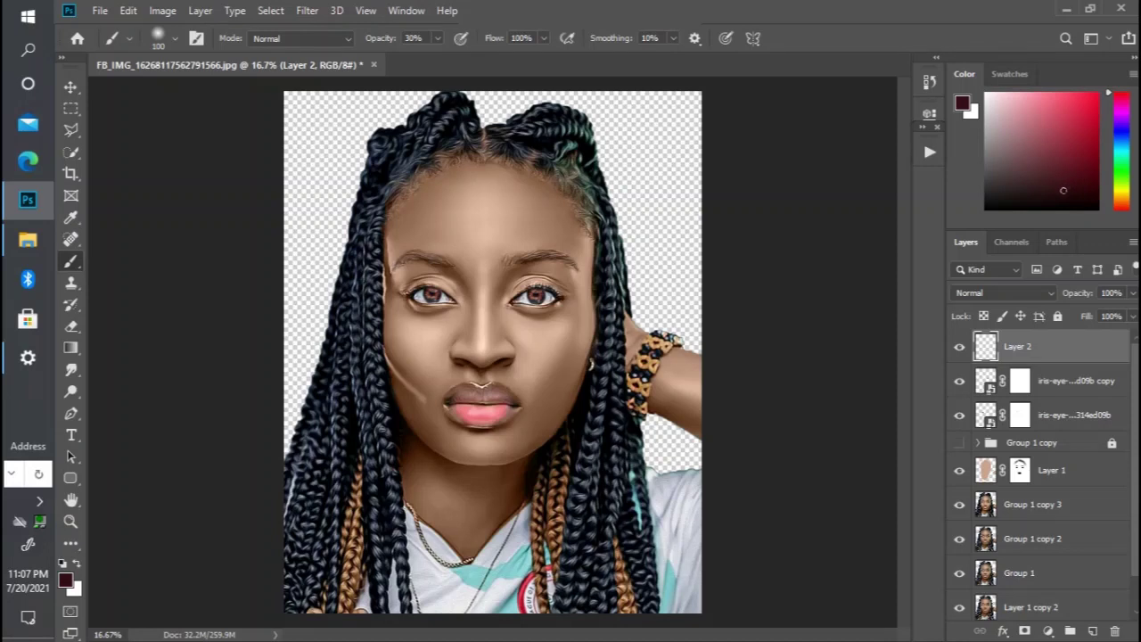
key(bracketleft)
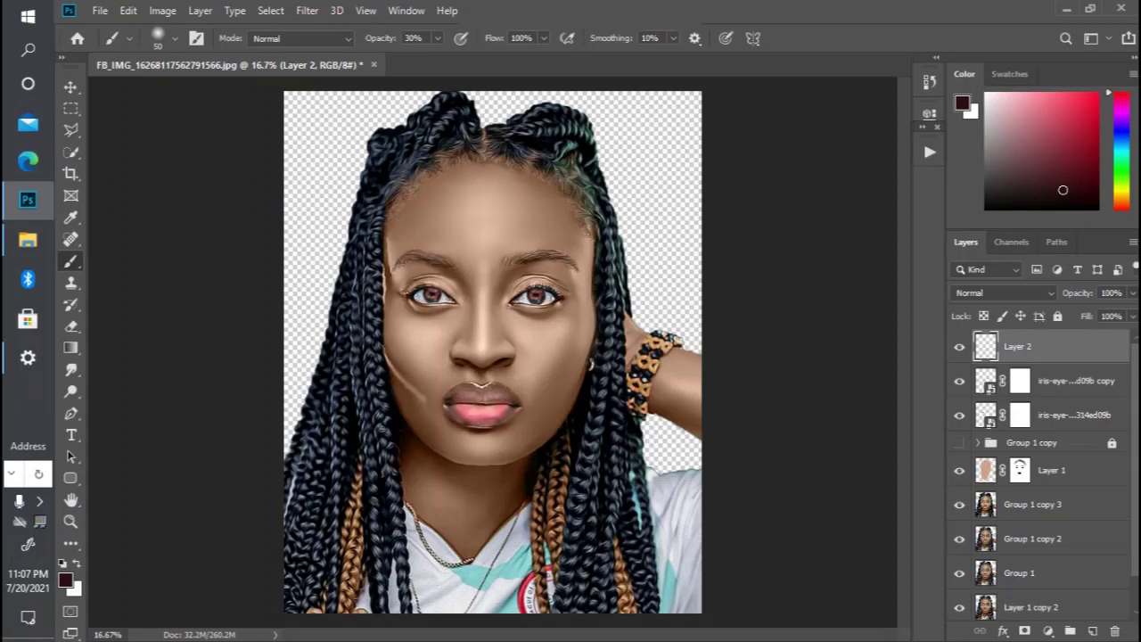
key(ctrl+z)
click(1095, 94)
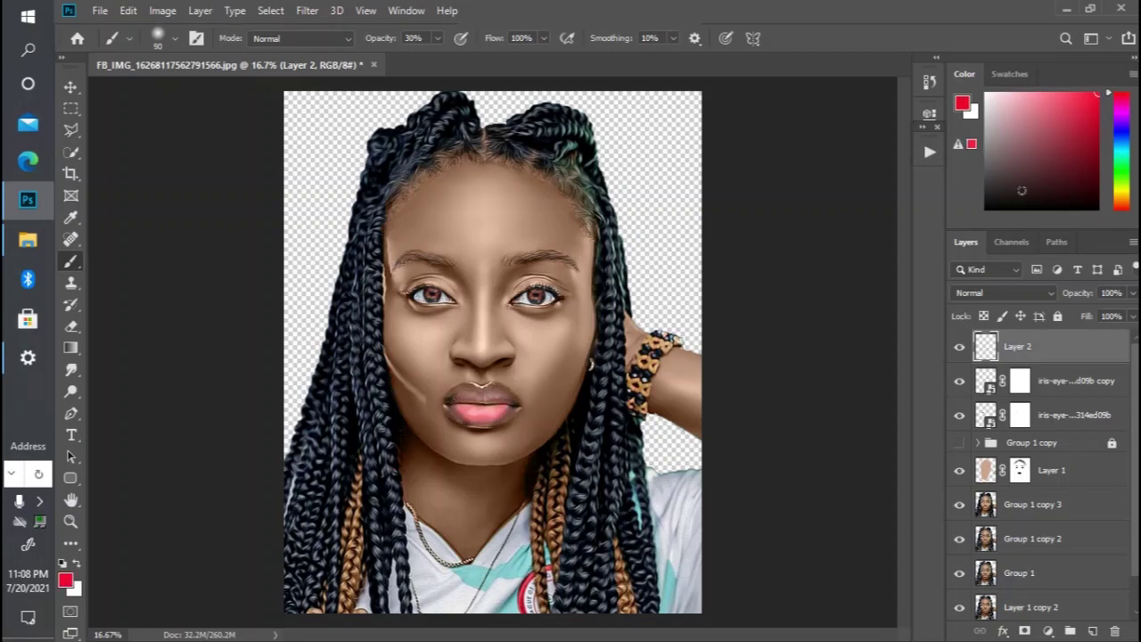
click(1078, 147)
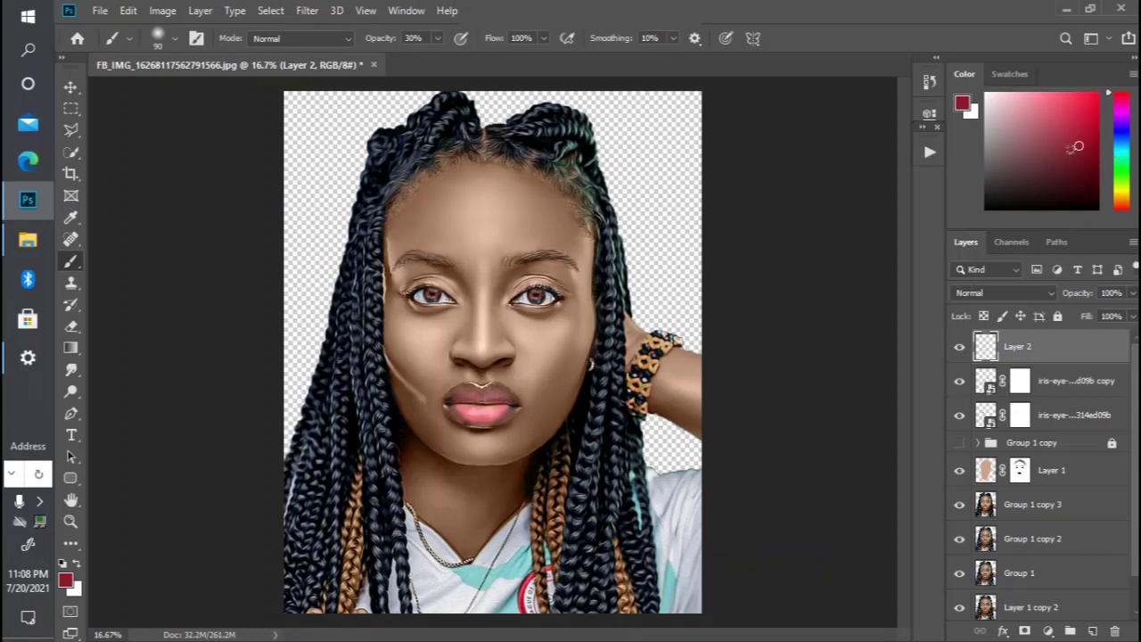
click(1070, 170)
click(1060, 187)
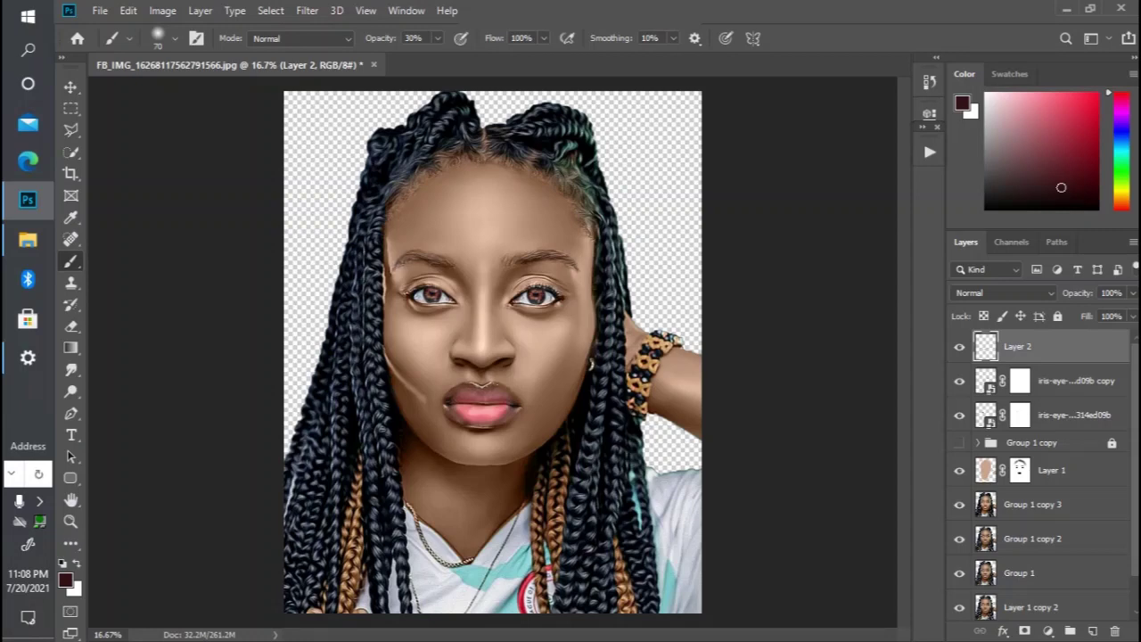
Step: Change Layer 2's blend mode to Color and compare the lips with the layer hidden and shown
key(ctrl+minus)
key(ctrl+minus)
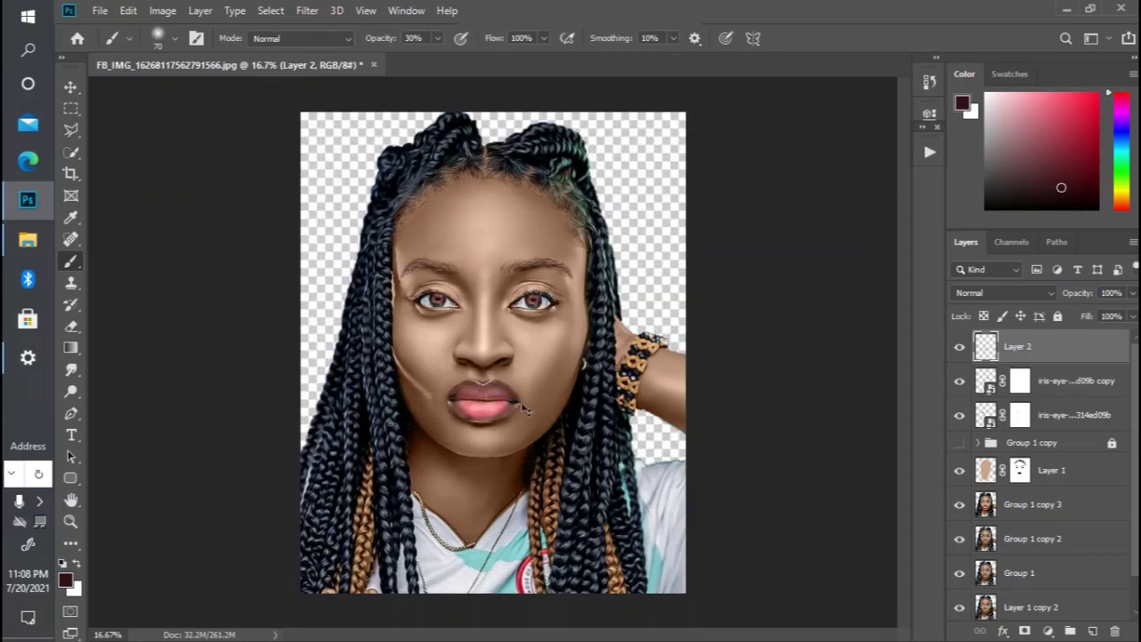
key(ctrl+plus)
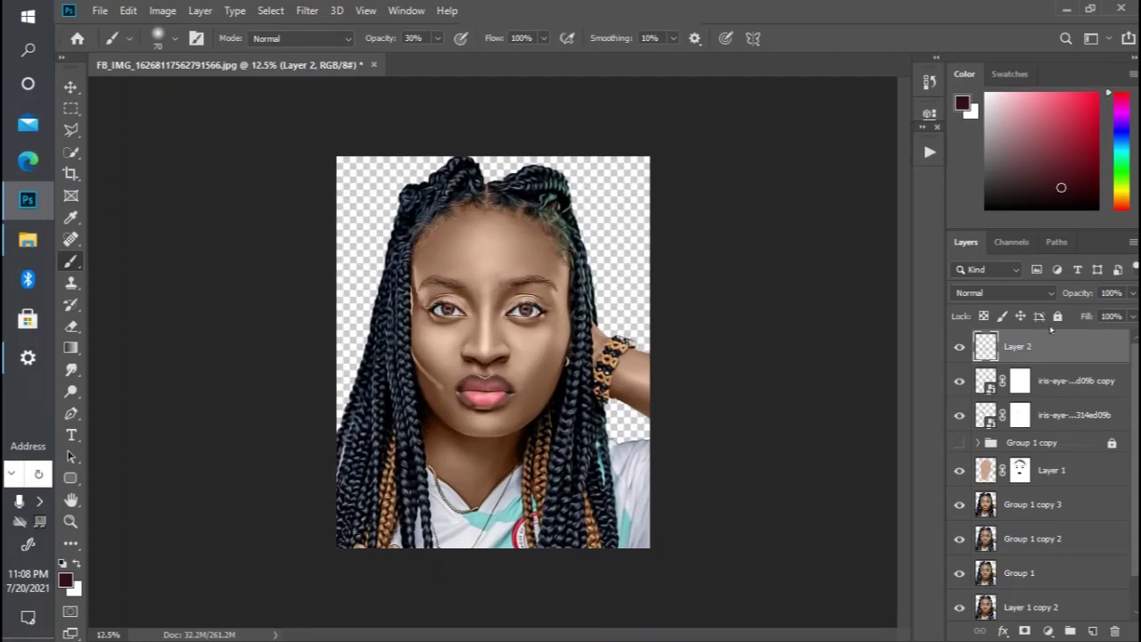
click(1013, 295)
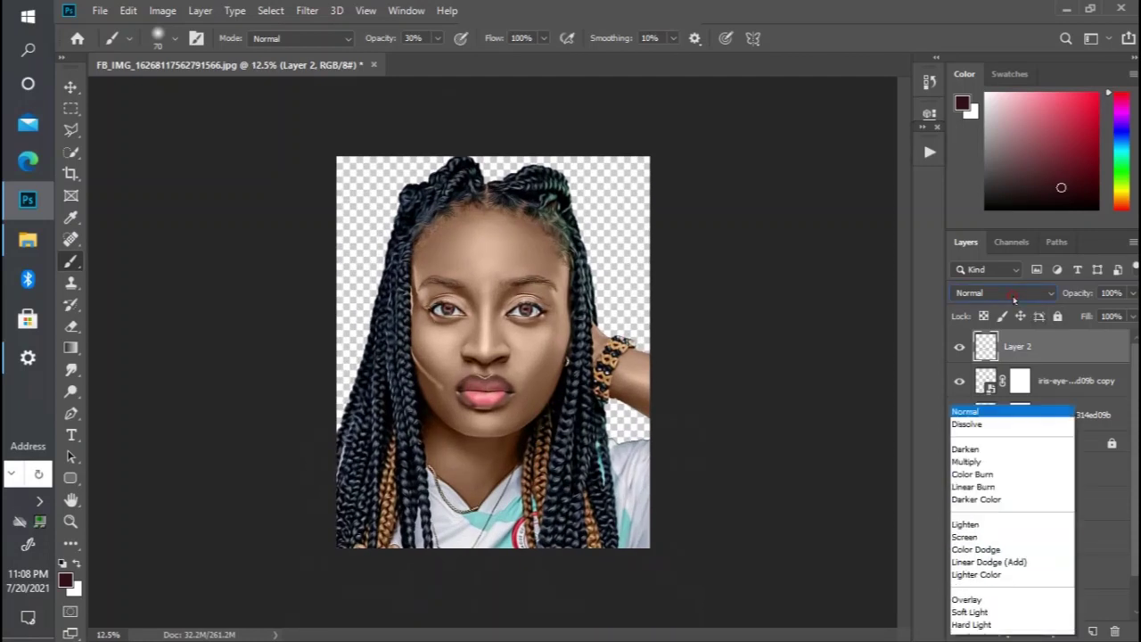
click(980, 614)
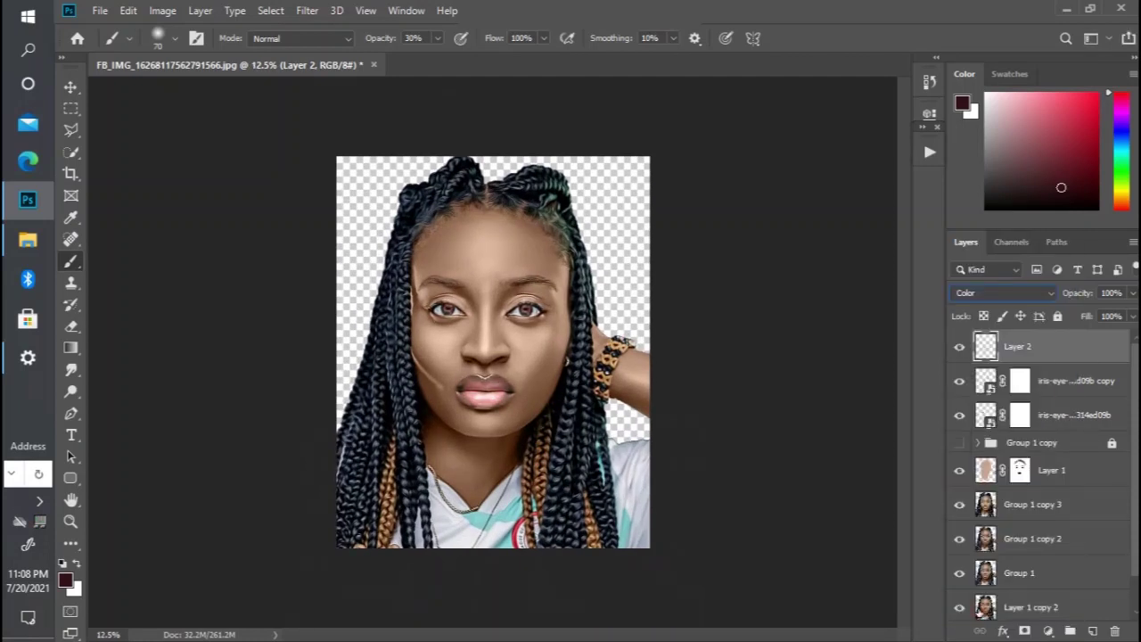
click(955, 354)
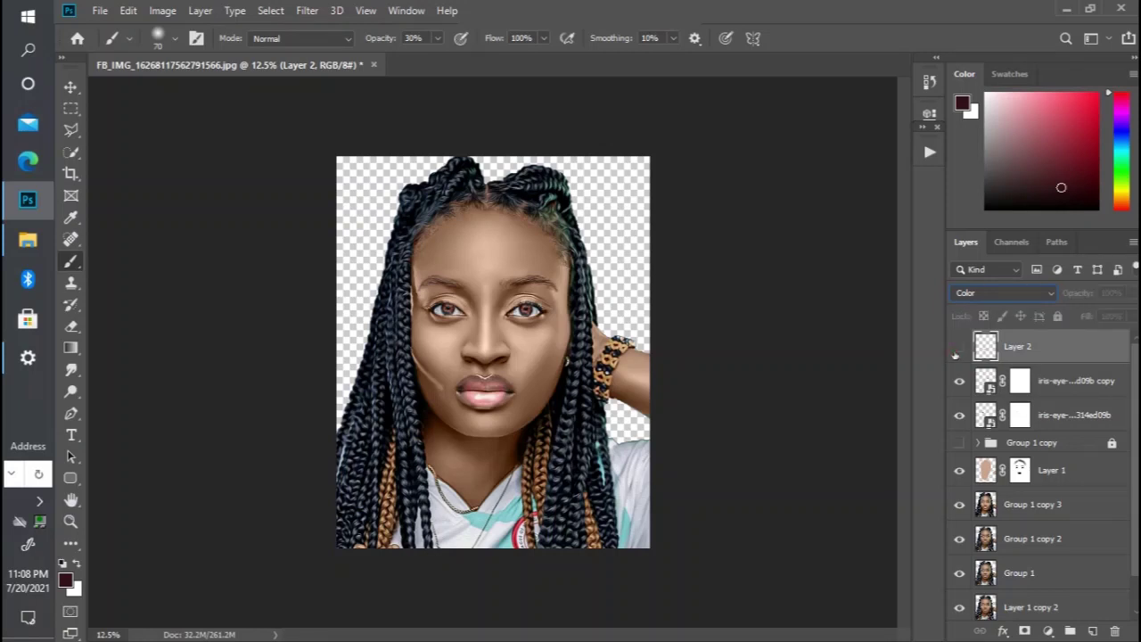
click(955, 354)
click(954, 354)
click(954, 353)
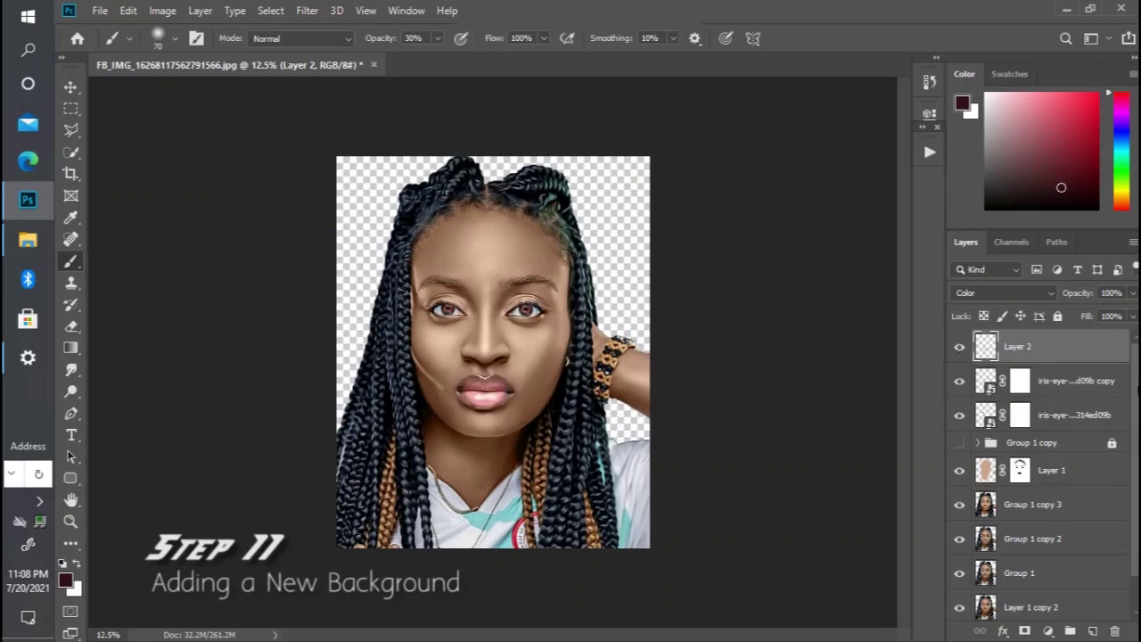
Step: Group all the layers from Layer 1 copy 2 up to Layer 2, leaving out the Background
scroll(1083, 578, down, 2)
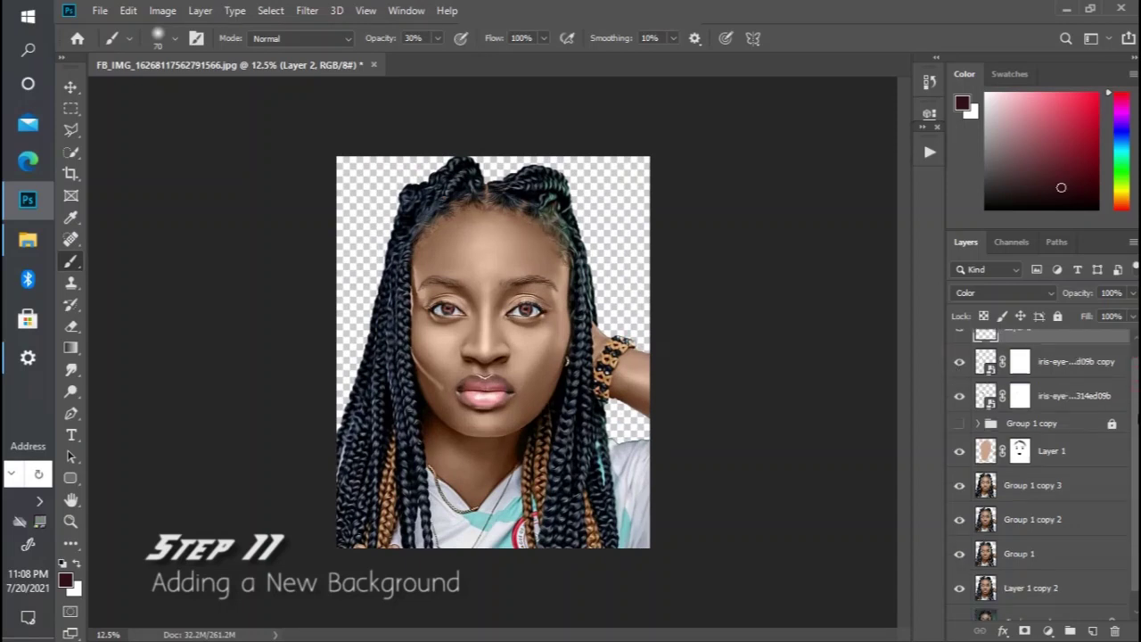
click(1091, 574)
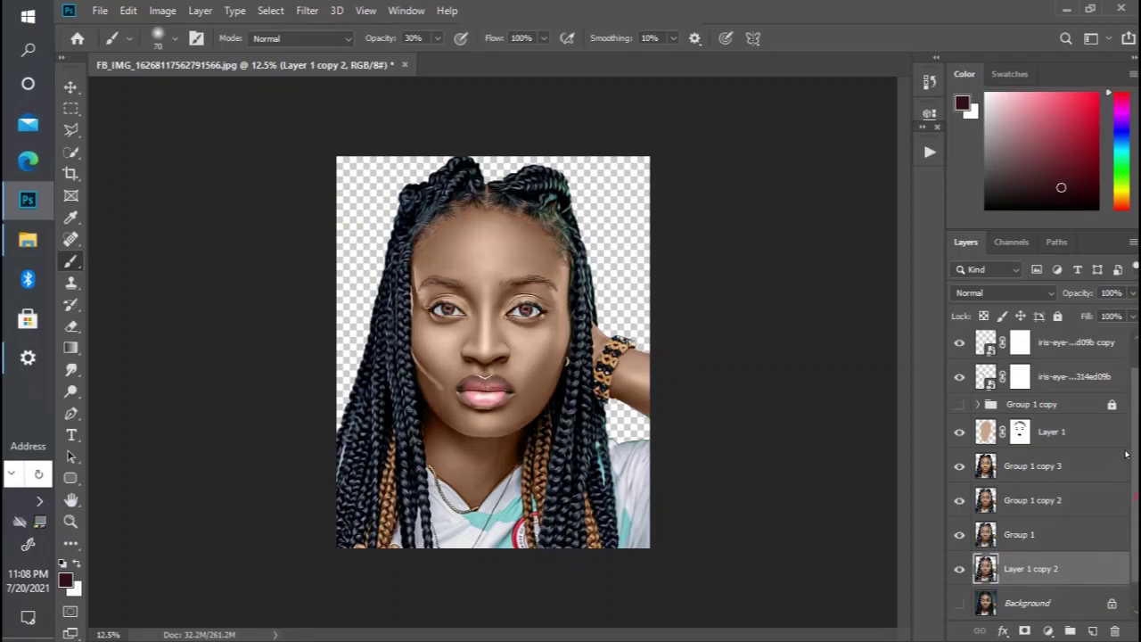
scroll(1132, 535, up, 2)
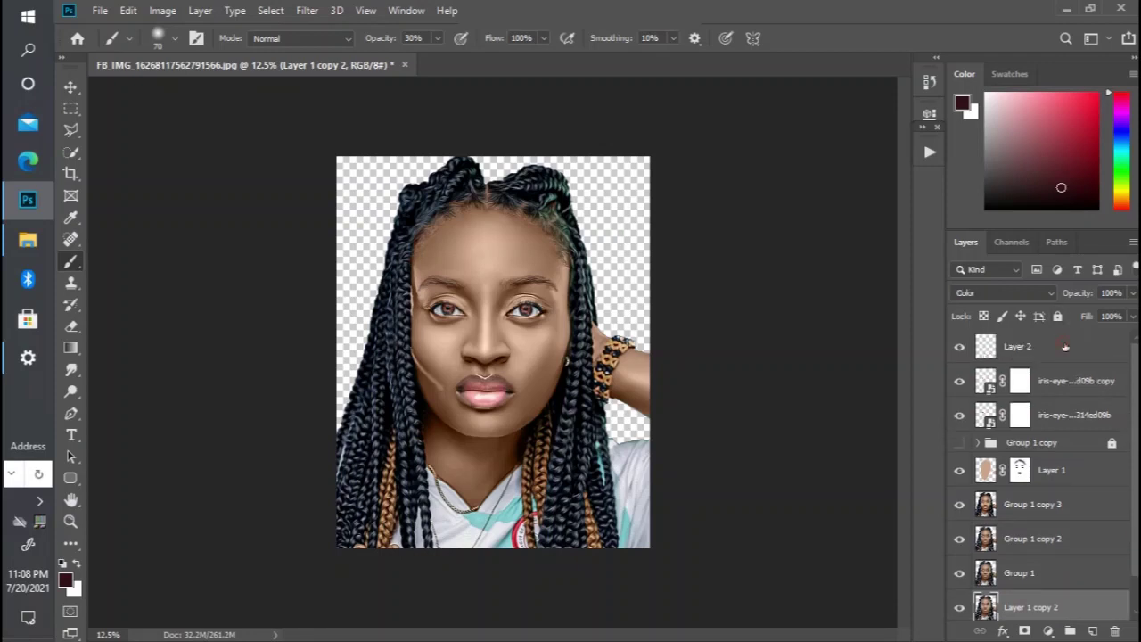
shift+click(1066, 347)
key(ctrl+g)
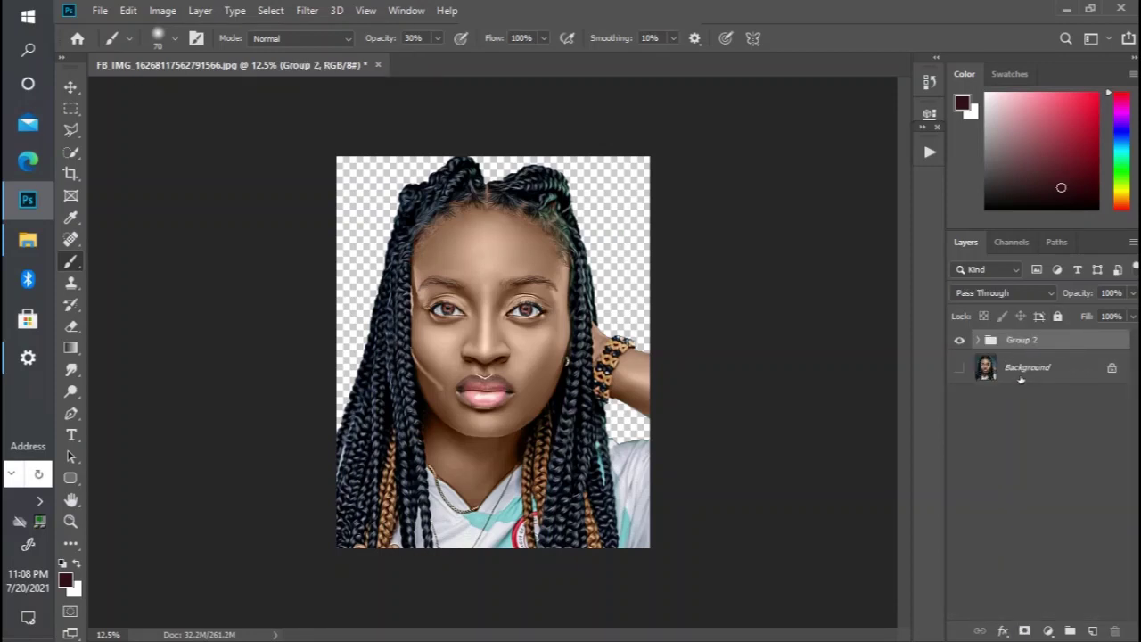
Step: Show the Background layer and compare the original photo with the retouched group
click(959, 368)
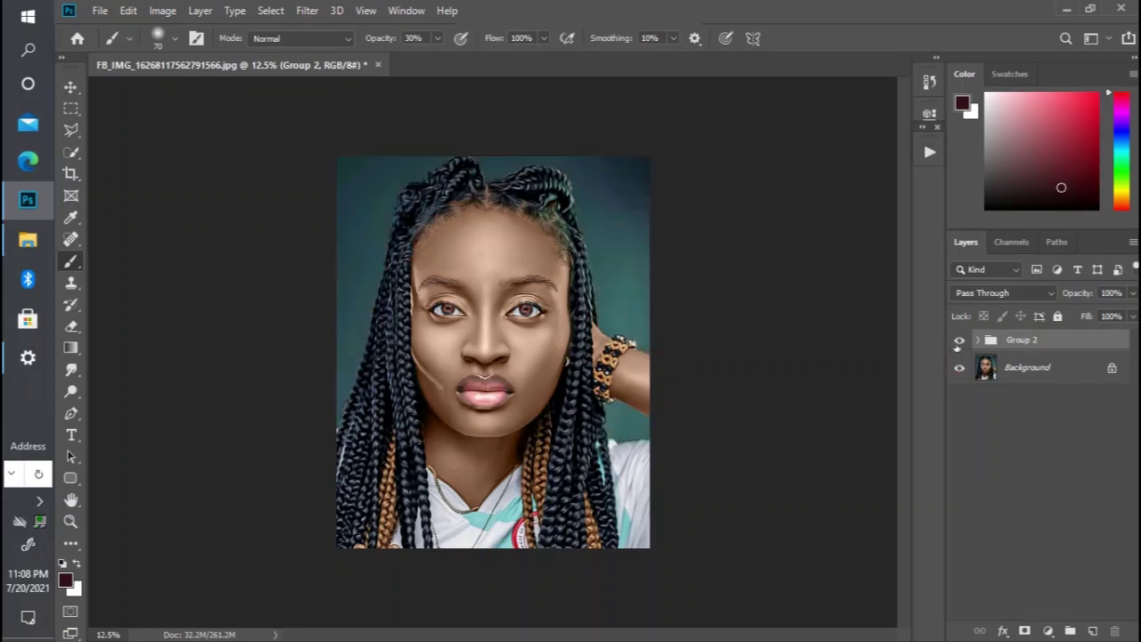
click(959, 341)
click(959, 341)
Step: Add a white (ffffff) Solid Color fill layer directly above the Background layer
click(1028, 369)
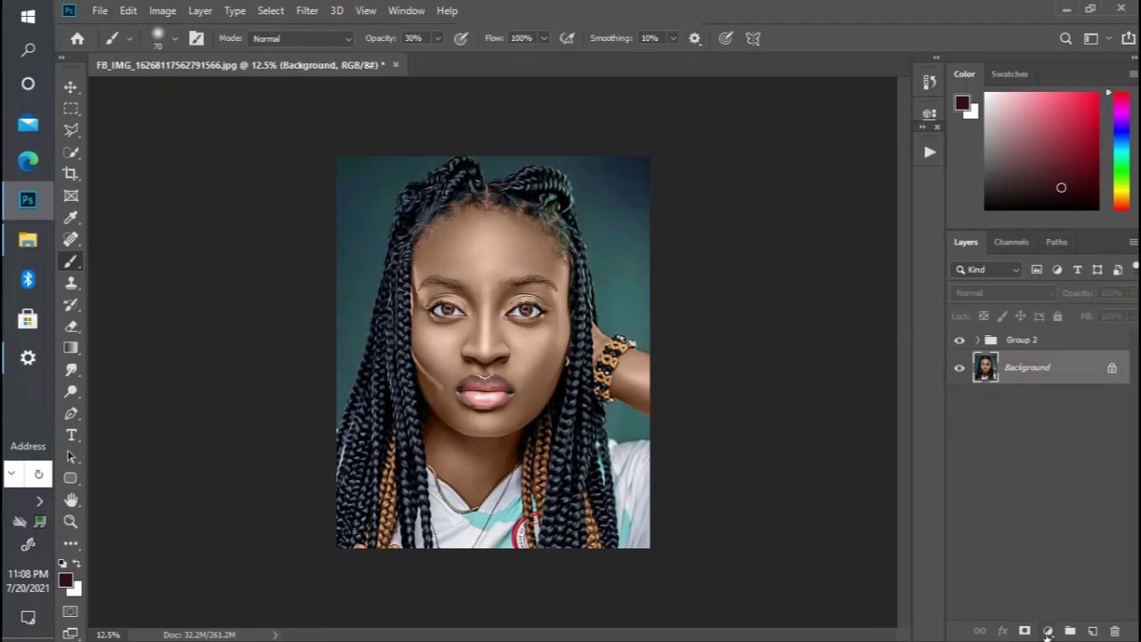
click(1047, 630)
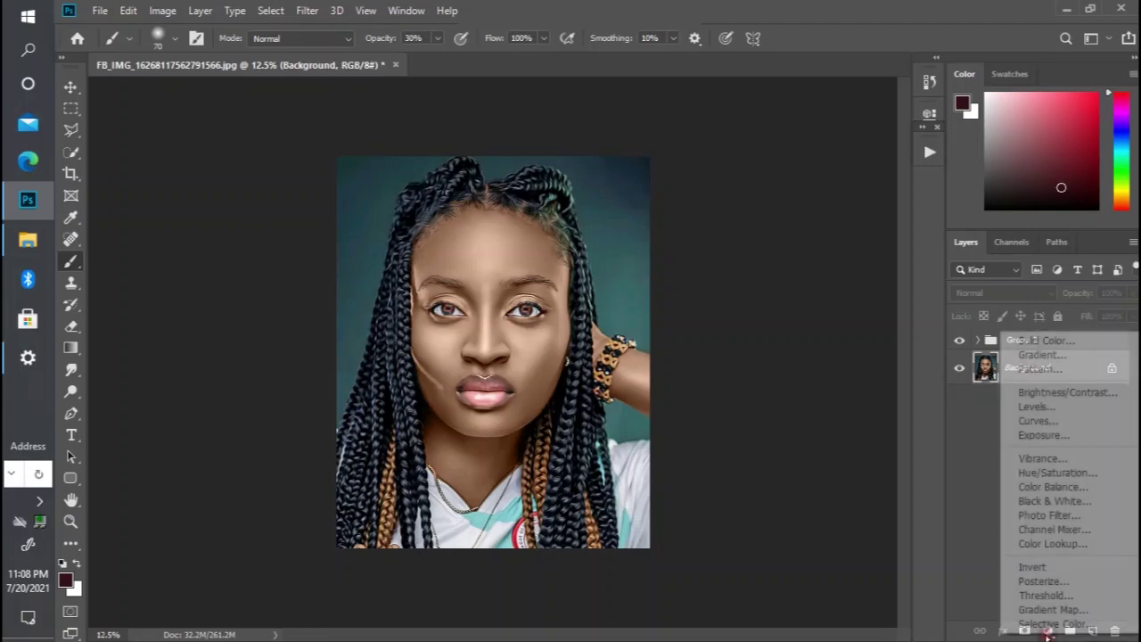
click(1105, 342)
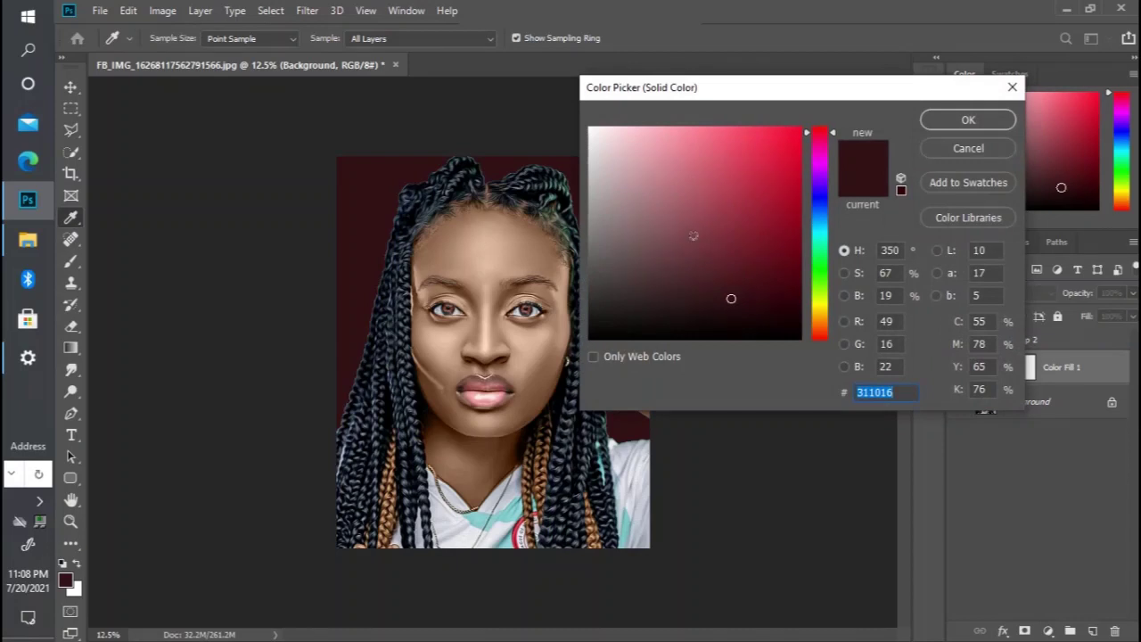
drag(694, 236, 583, 50)
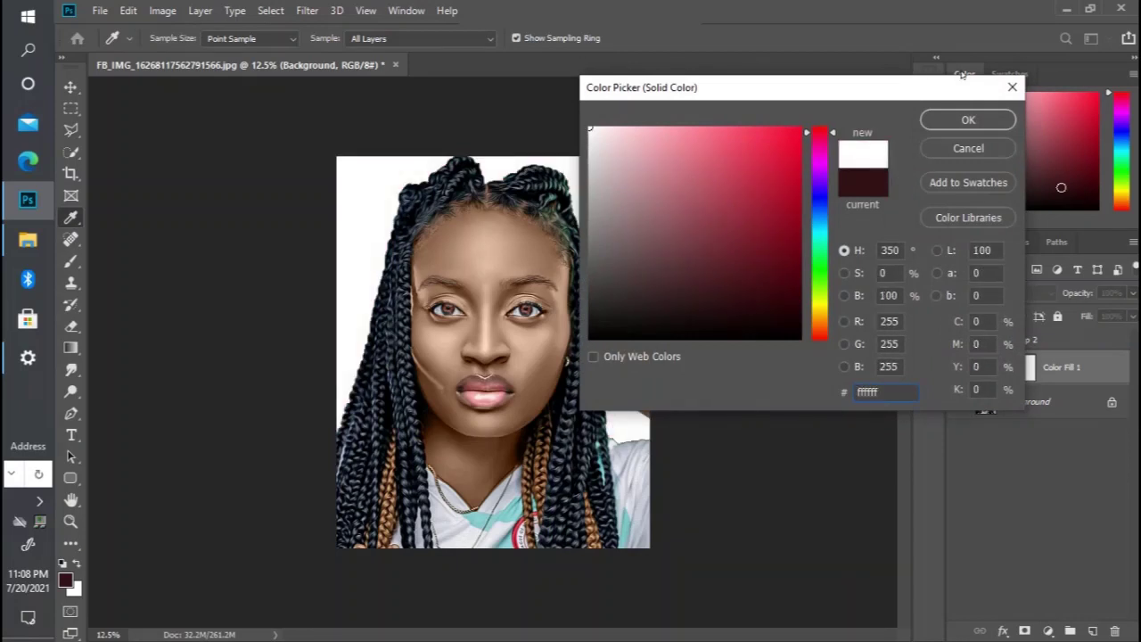
click(970, 120)
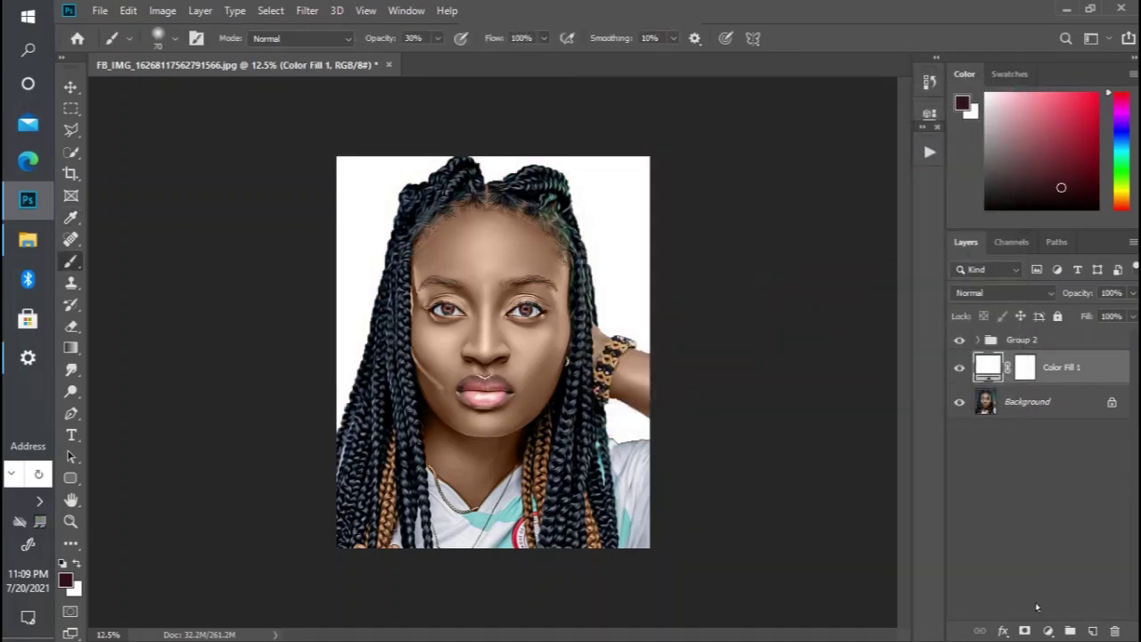
Step: Add a Gradient fill layer above the white Color Fill layer, with Radial style and Reverse enabled
click(1048, 630)
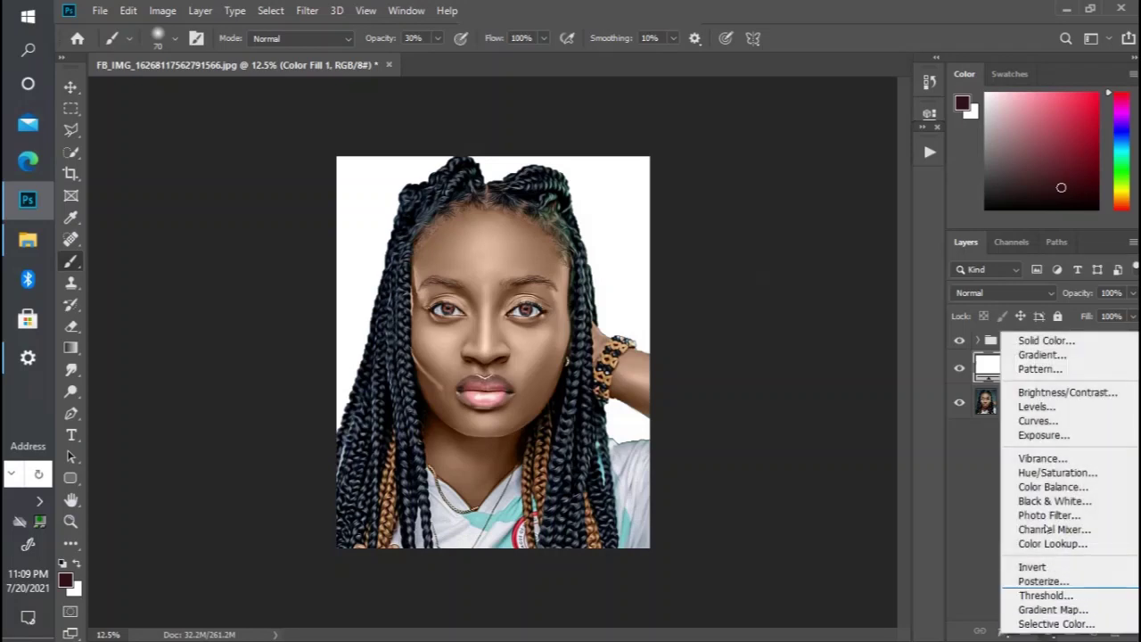
click(1064, 355)
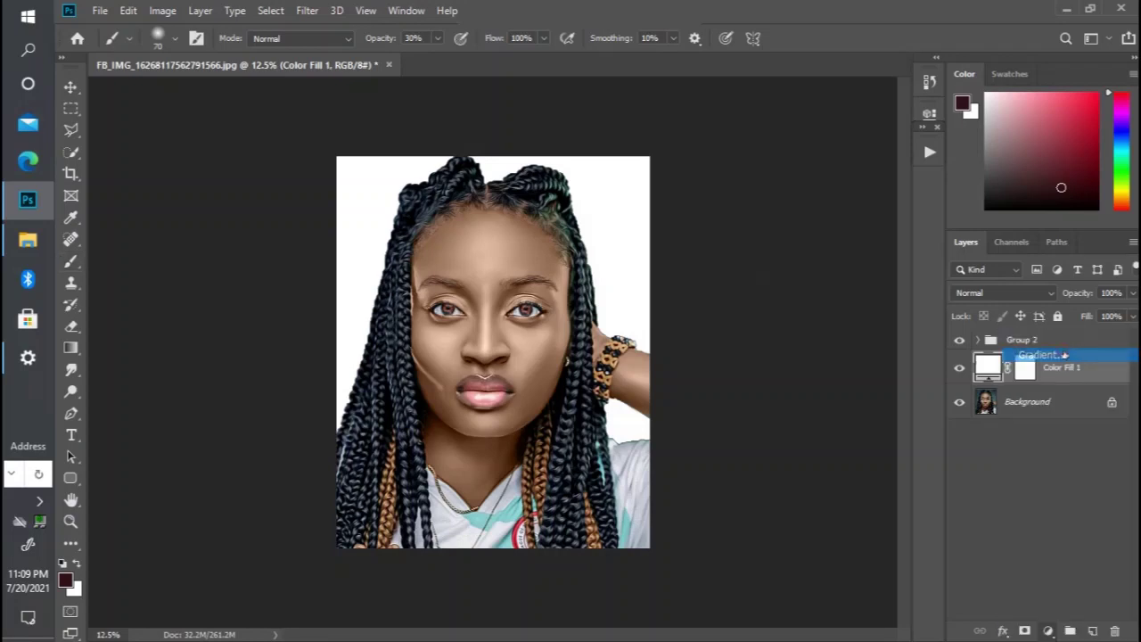
click(797, 174)
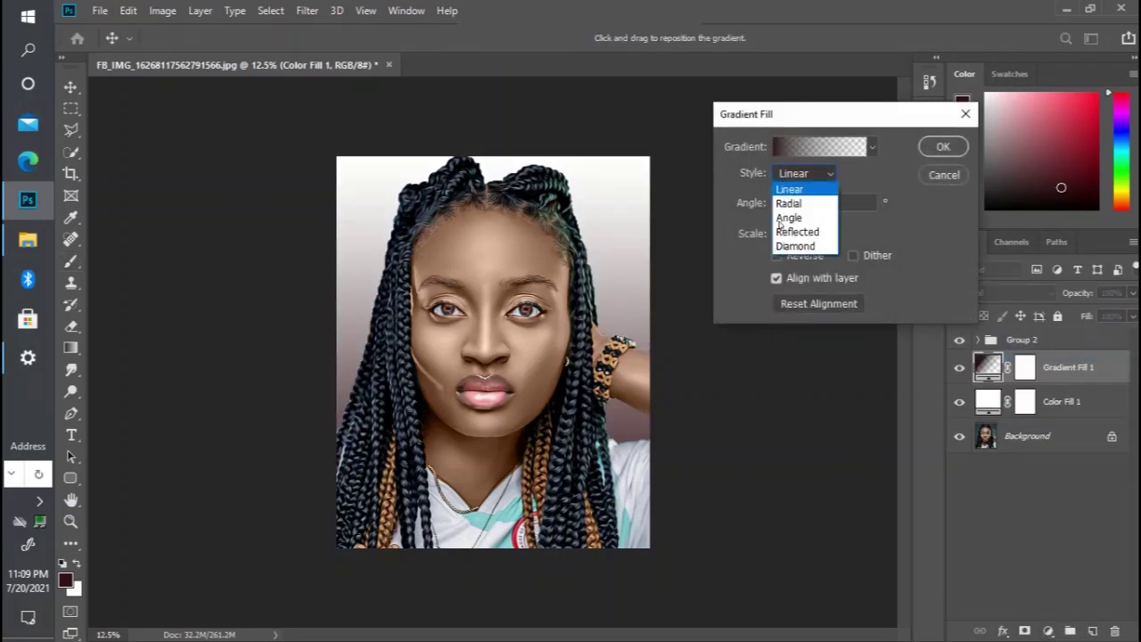
click(788, 203)
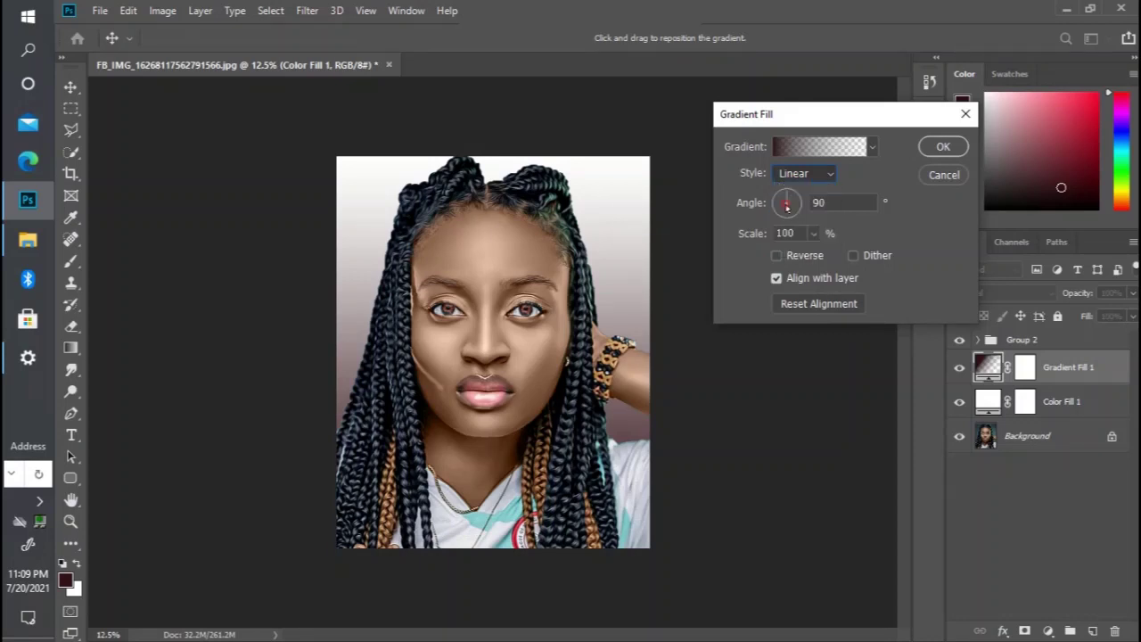
click(775, 256)
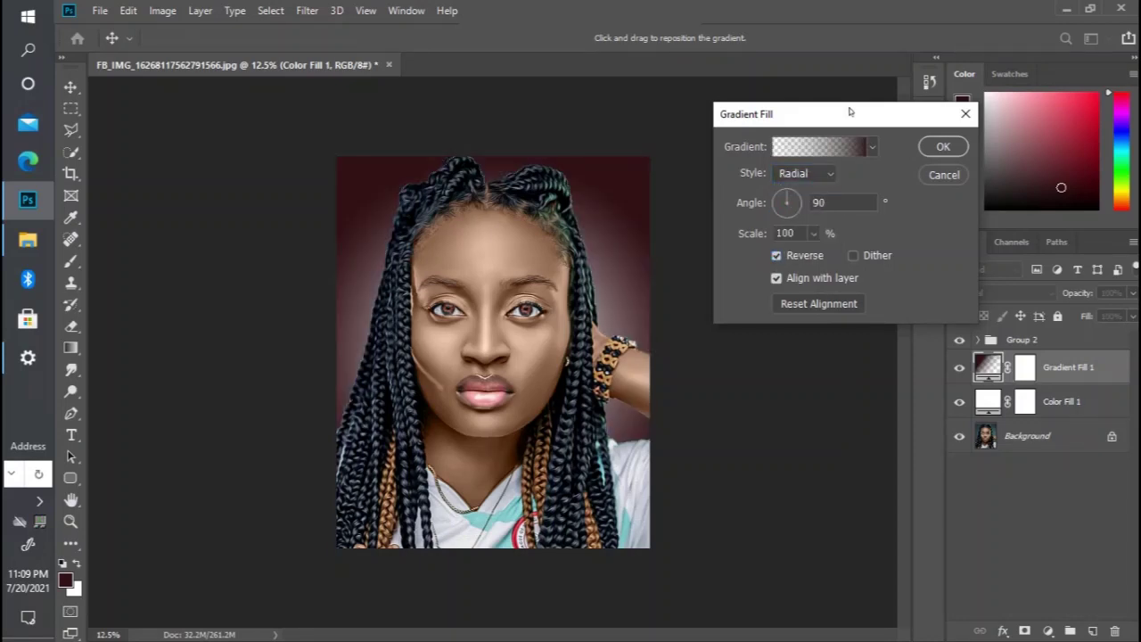
Step: Set the fill gradient's starting color stop, at location 0%, to light blue (abe2ea)
click(845, 148)
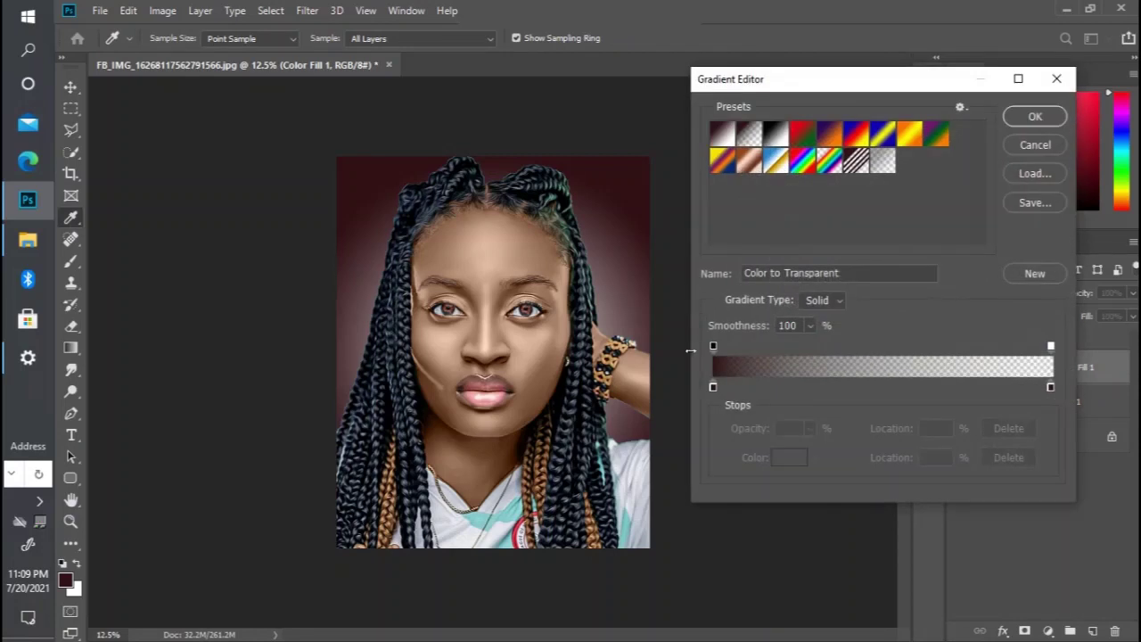
double_click(713, 387)
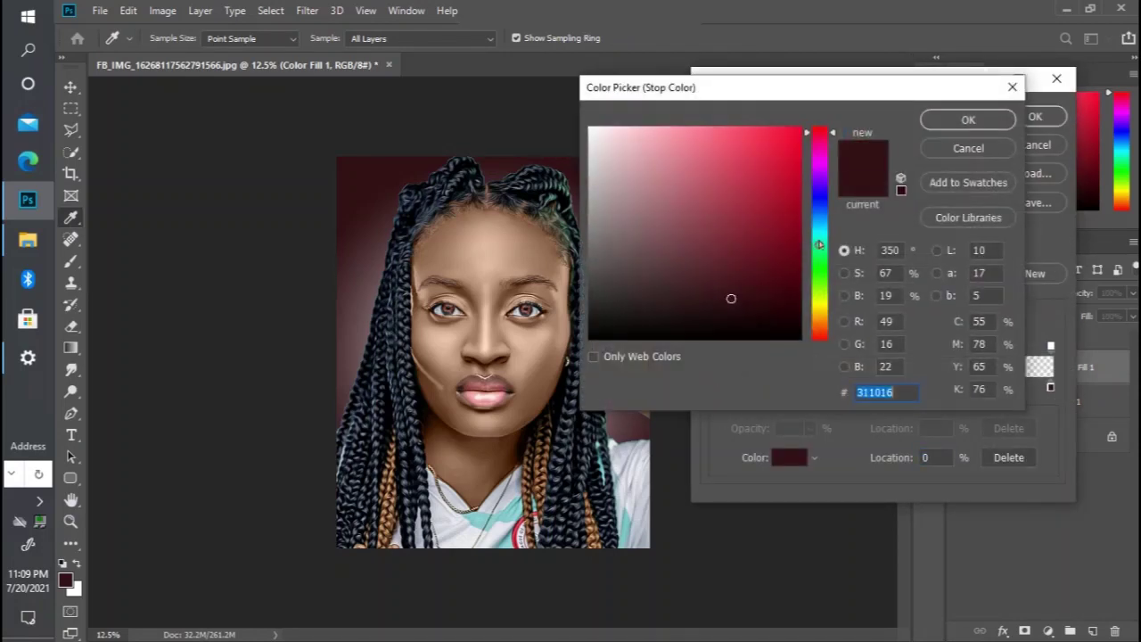
drag(814, 243, 816, 228)
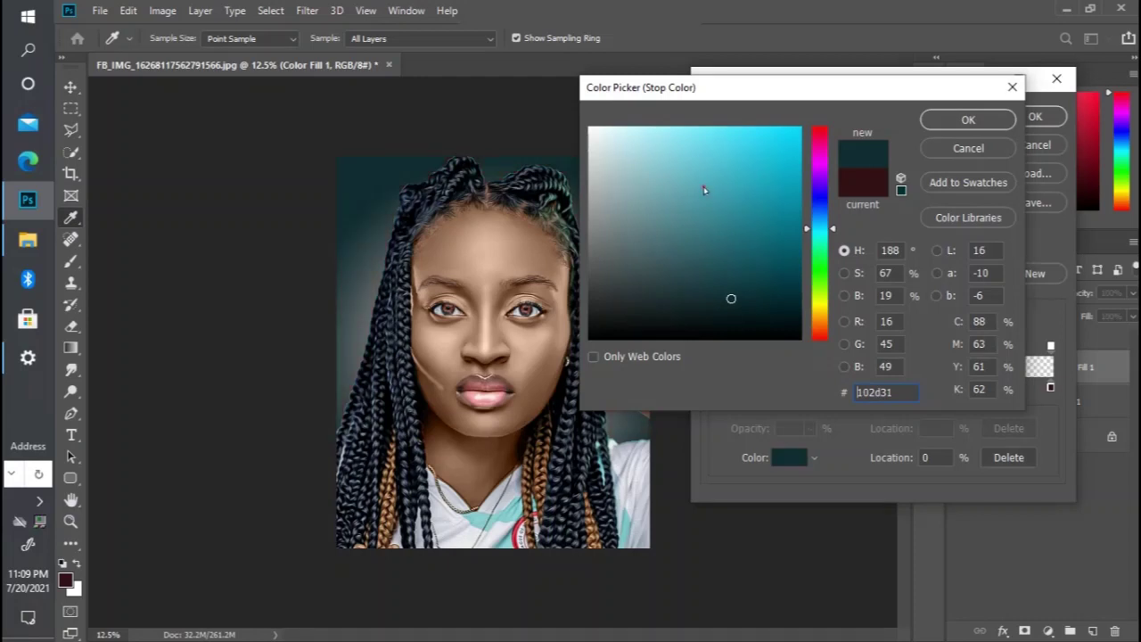
mouse_move(704, 186)
mouse_down()
mouse_move(680, 152)
mouse_move(645, 143)
mouse_up()
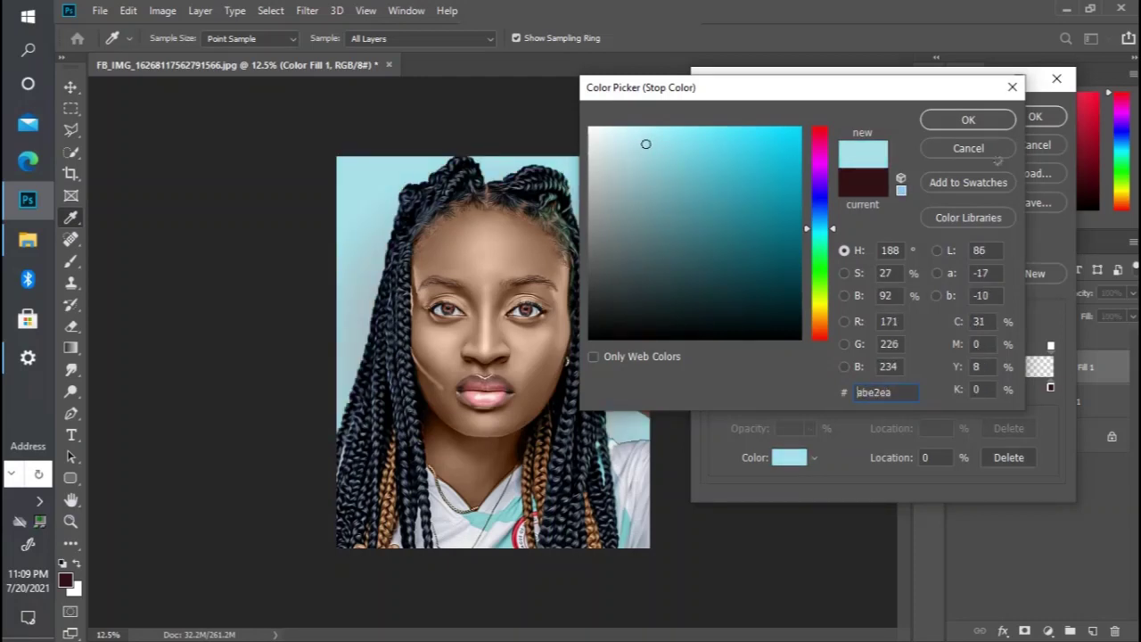
click(970, 121)
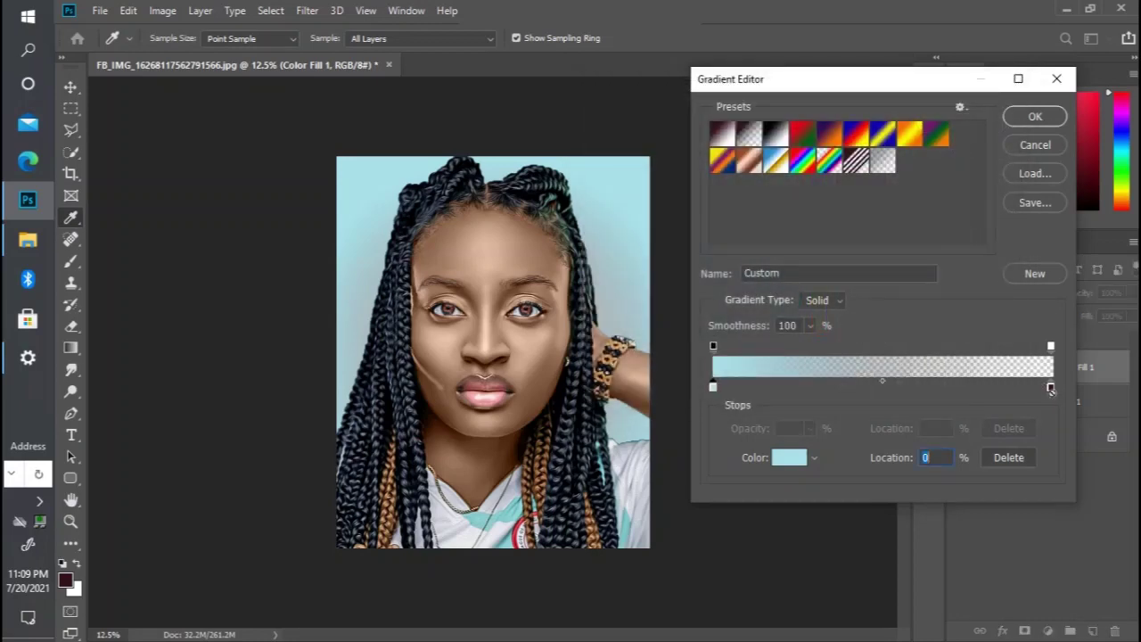
Step: Set the gradient's end color stop to white (ffffff), scale the gradient fill to 155%, and apply it
double_click(1051, 388)
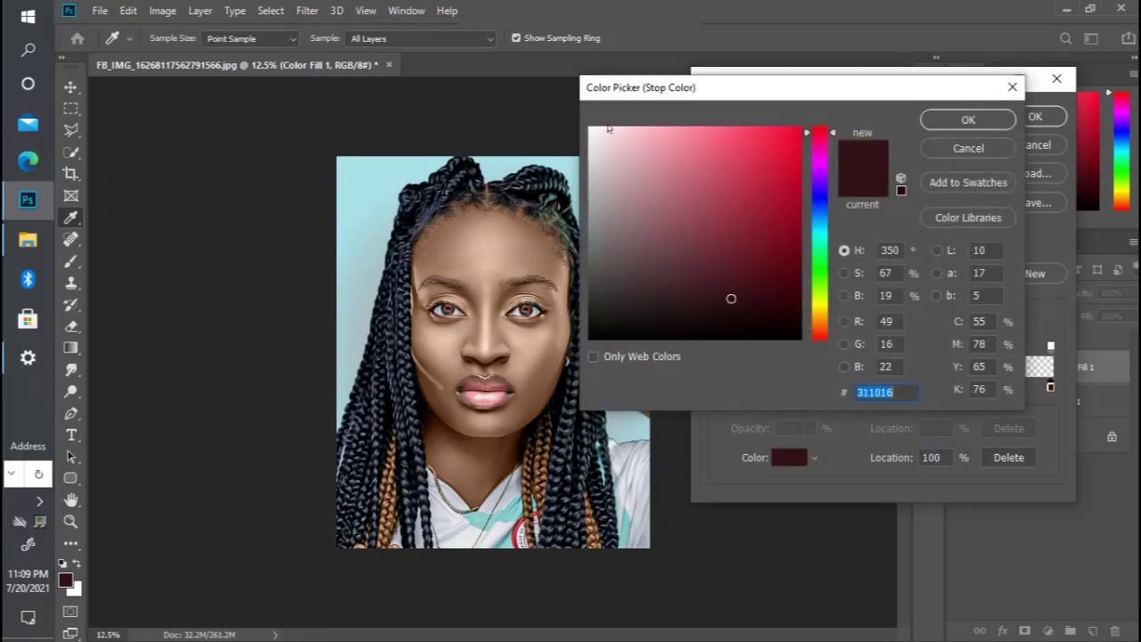
text(ffffff)
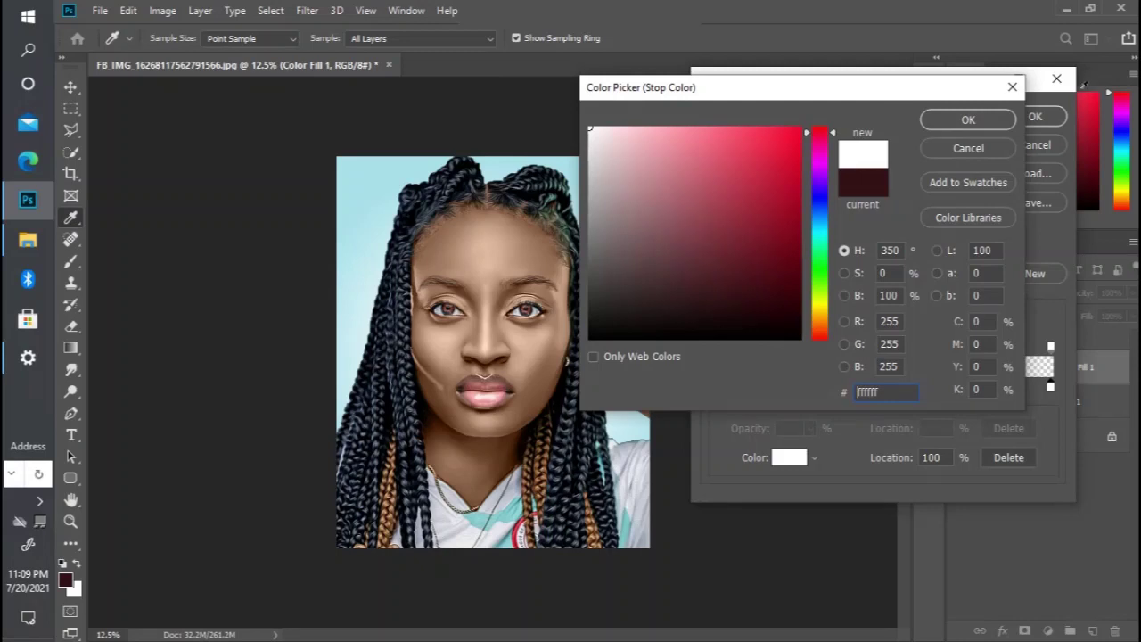
click(961, 119)
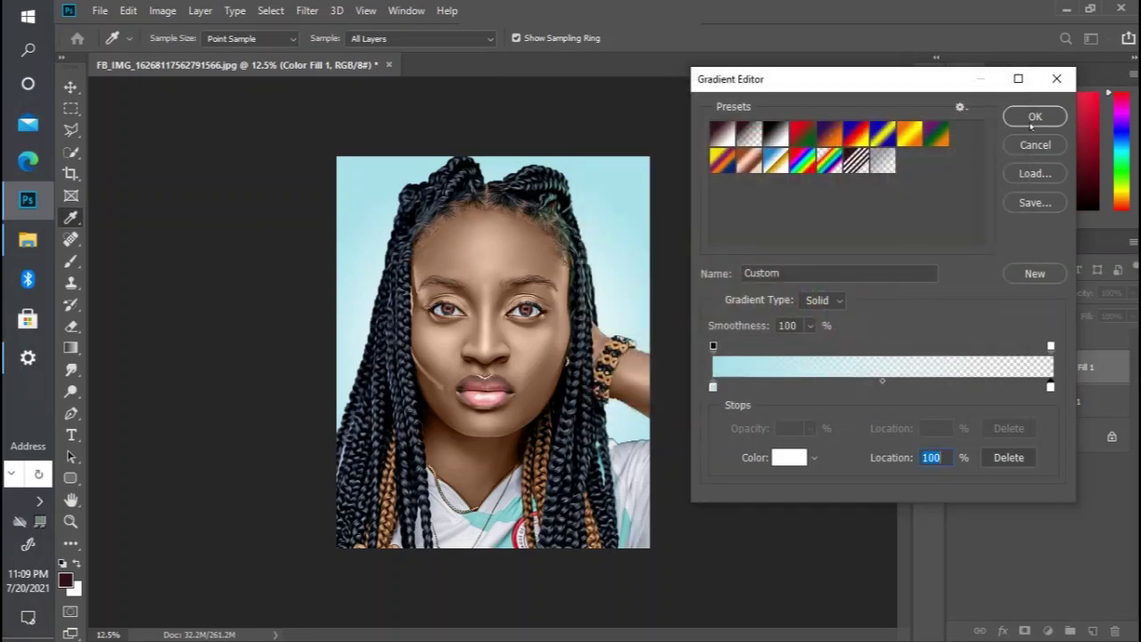
click(1017, 117)
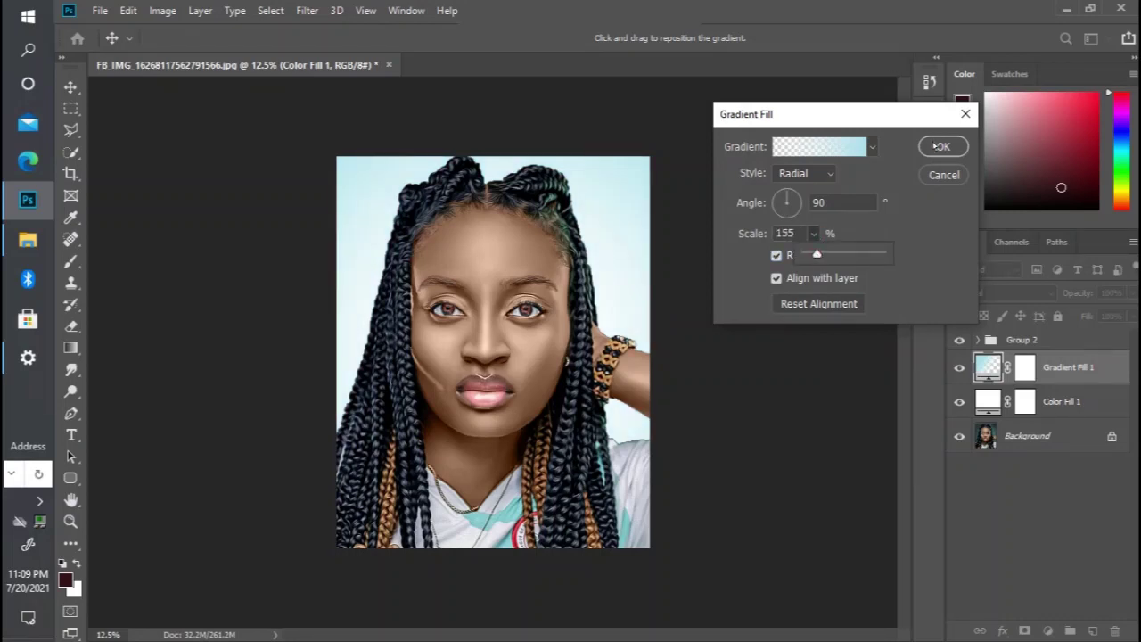
click(940, 146)
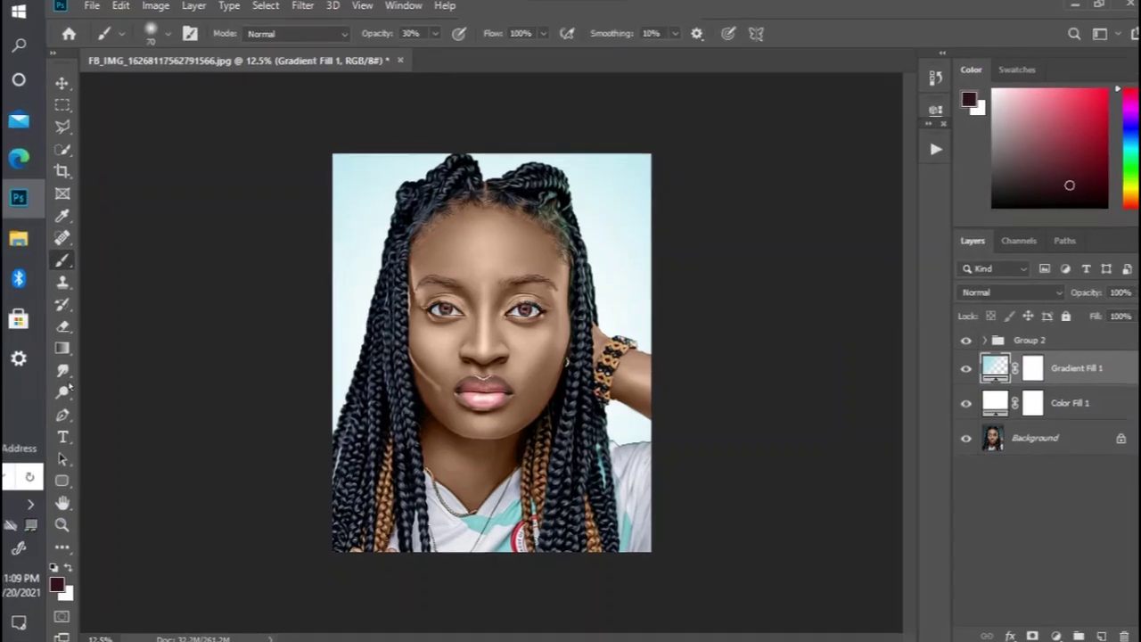